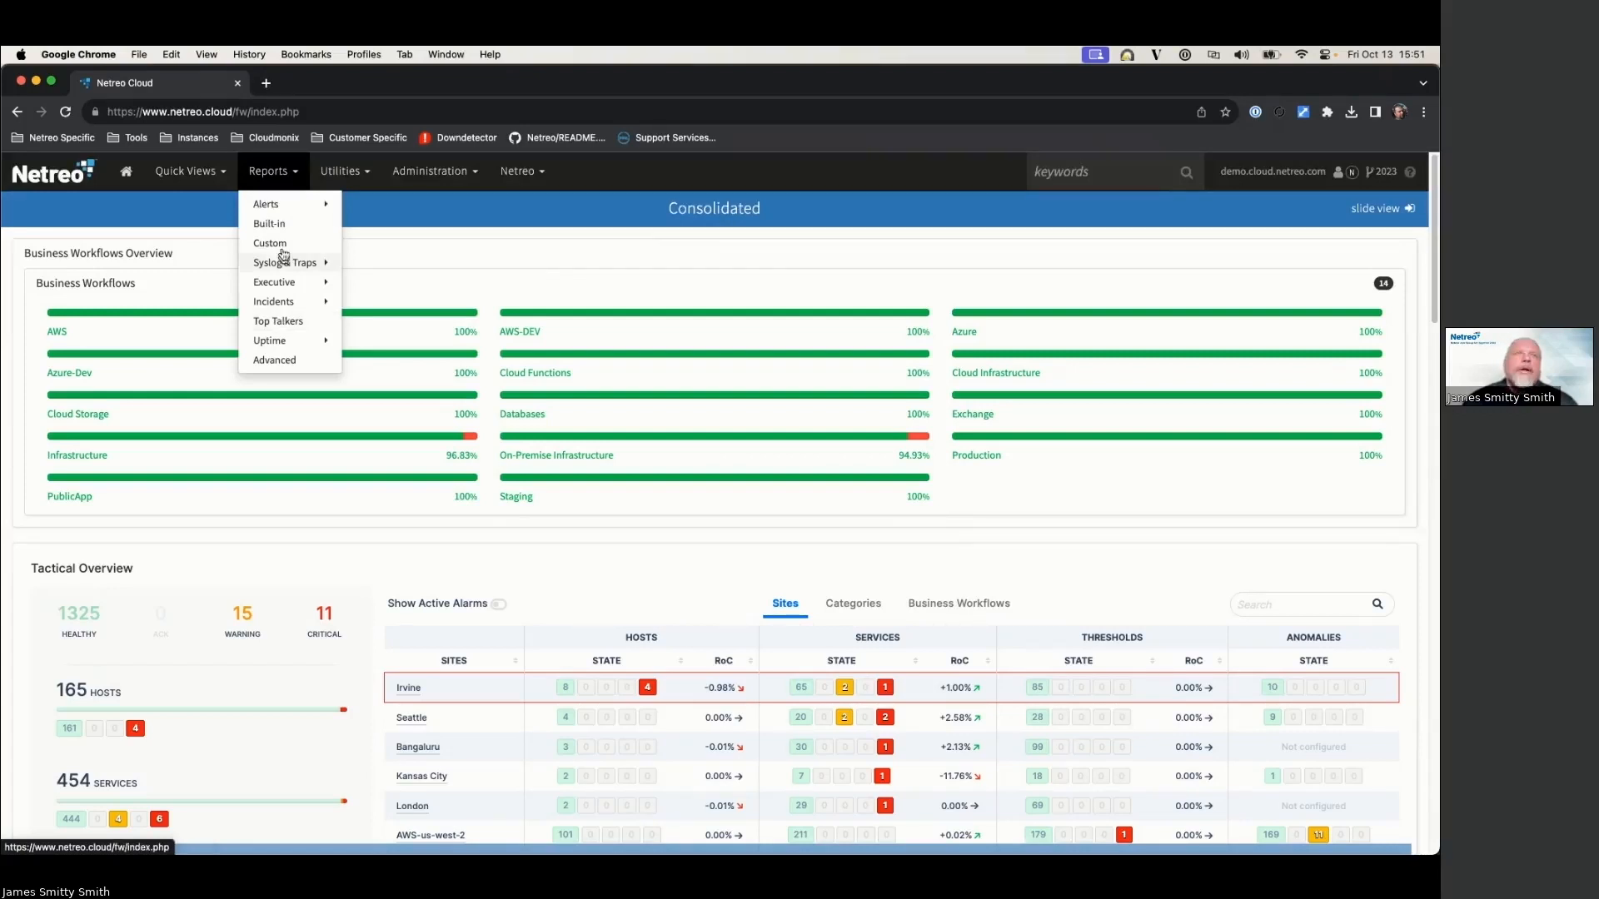
Step: Generate the built-in Inventory Report grouped by Business Workflow and limited to Infrastructure
left_click(269, 224)
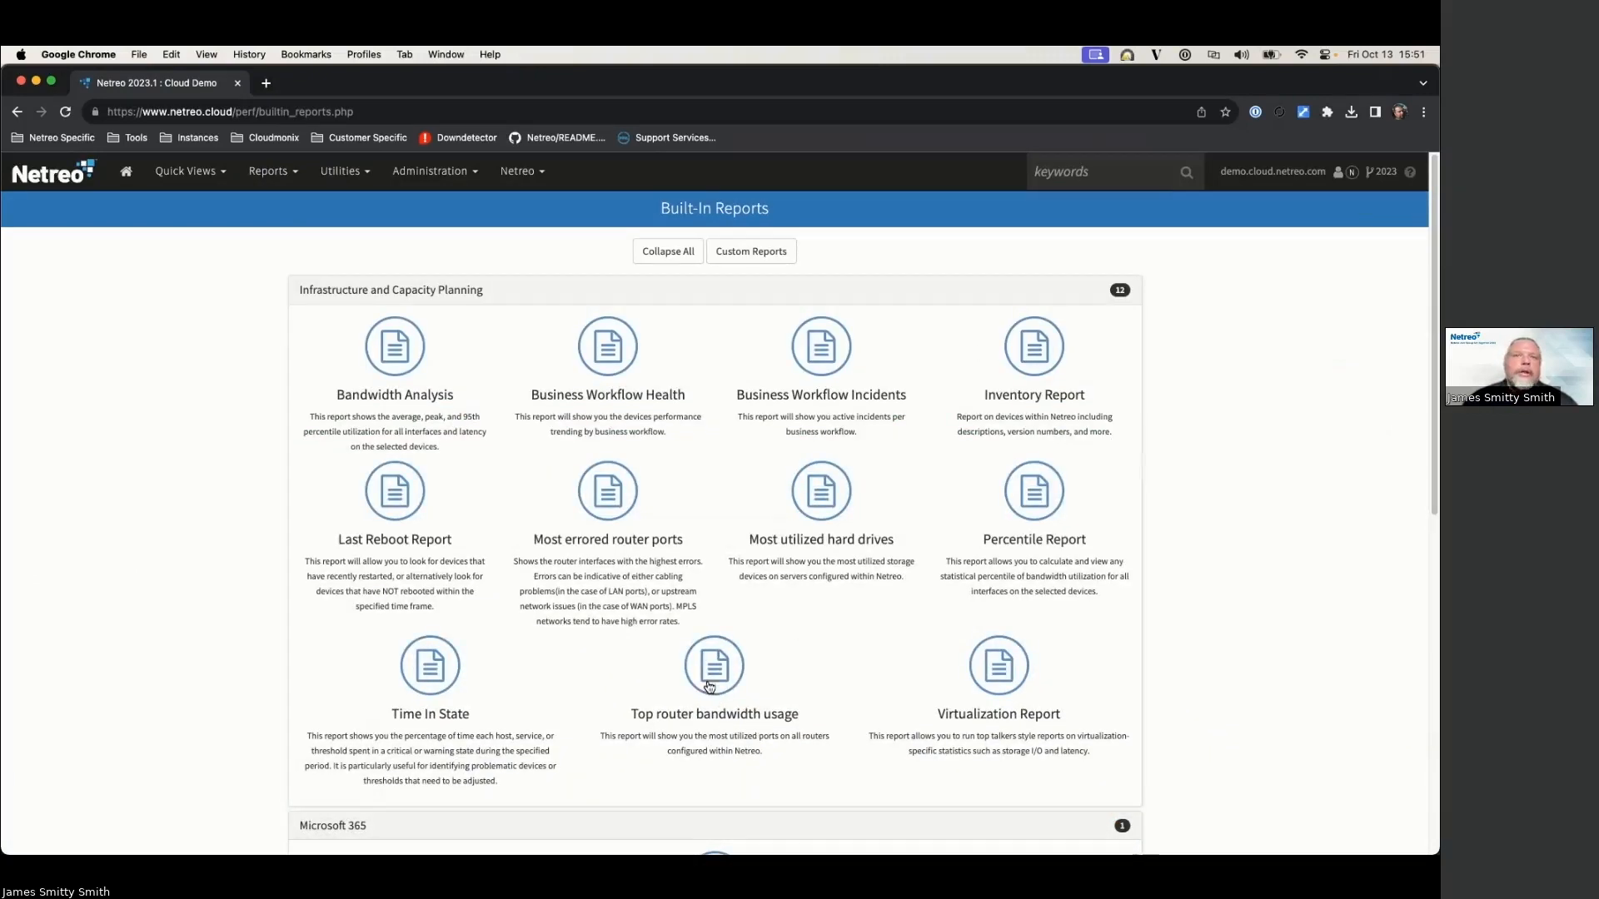
scroll(518, 550, "down", 5)
scroll(517, 550, "up", 5)
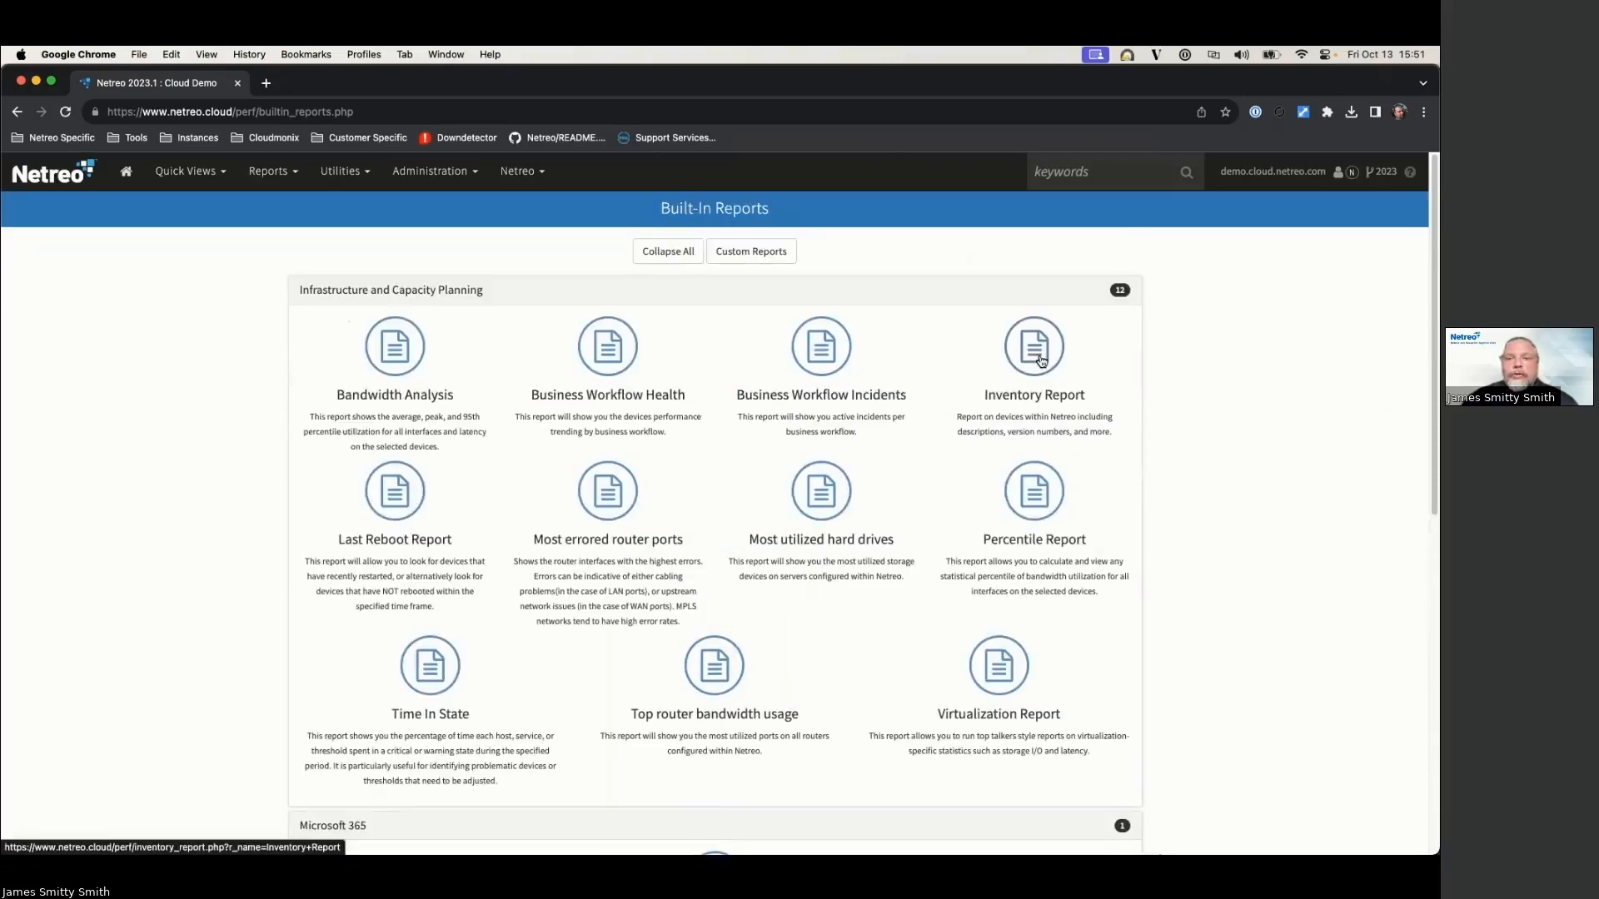
left_click(1041, 361)
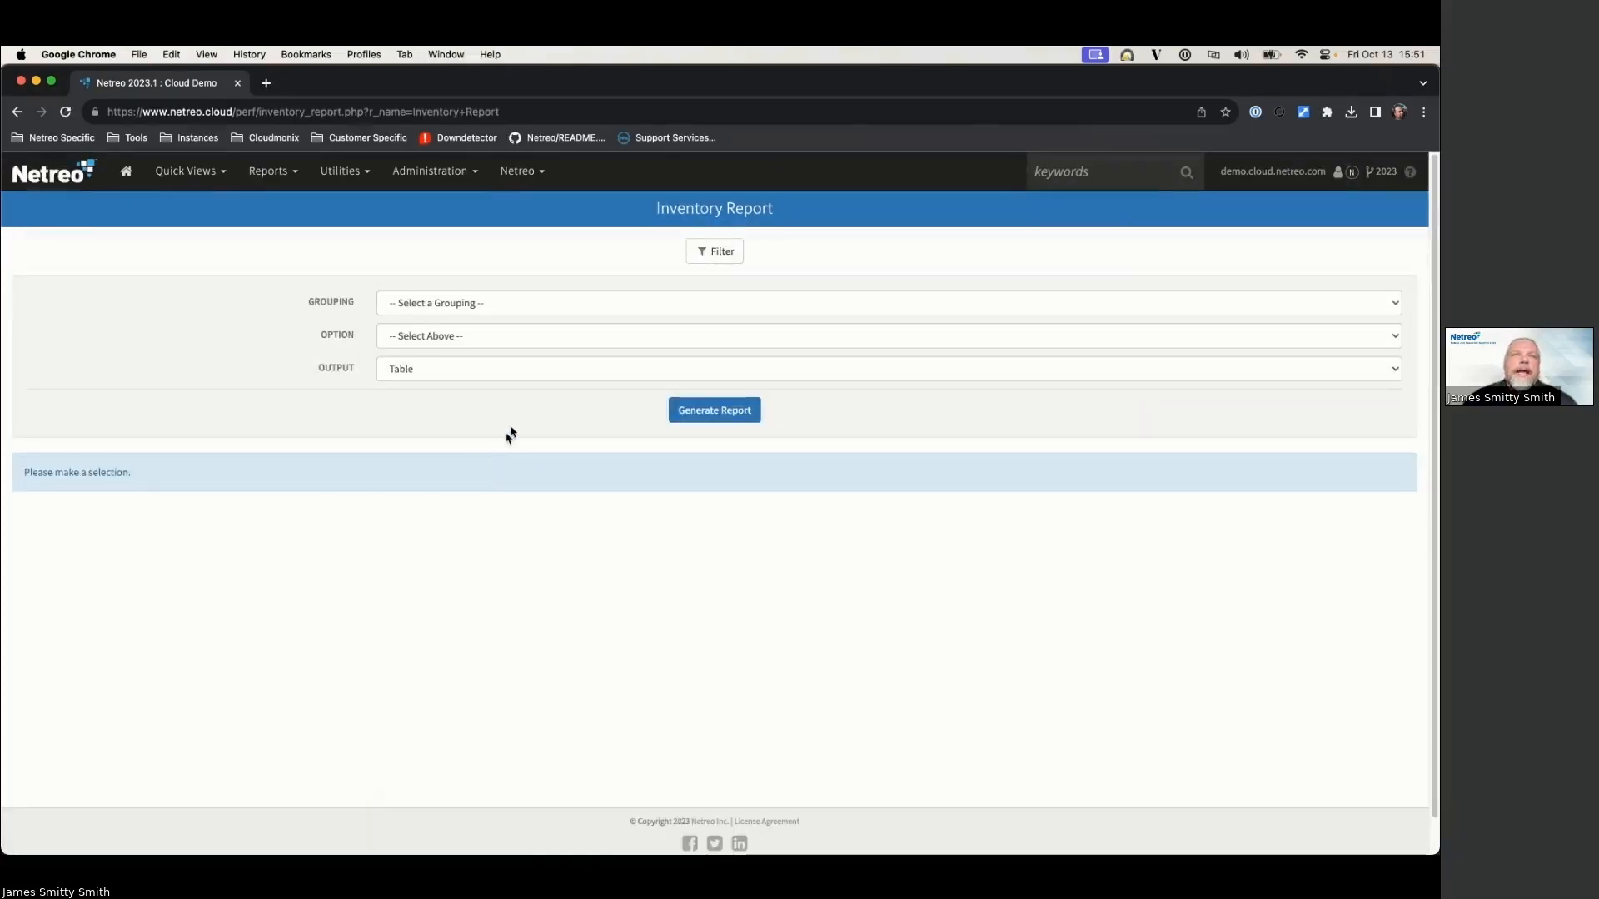
left_click(508, 304)
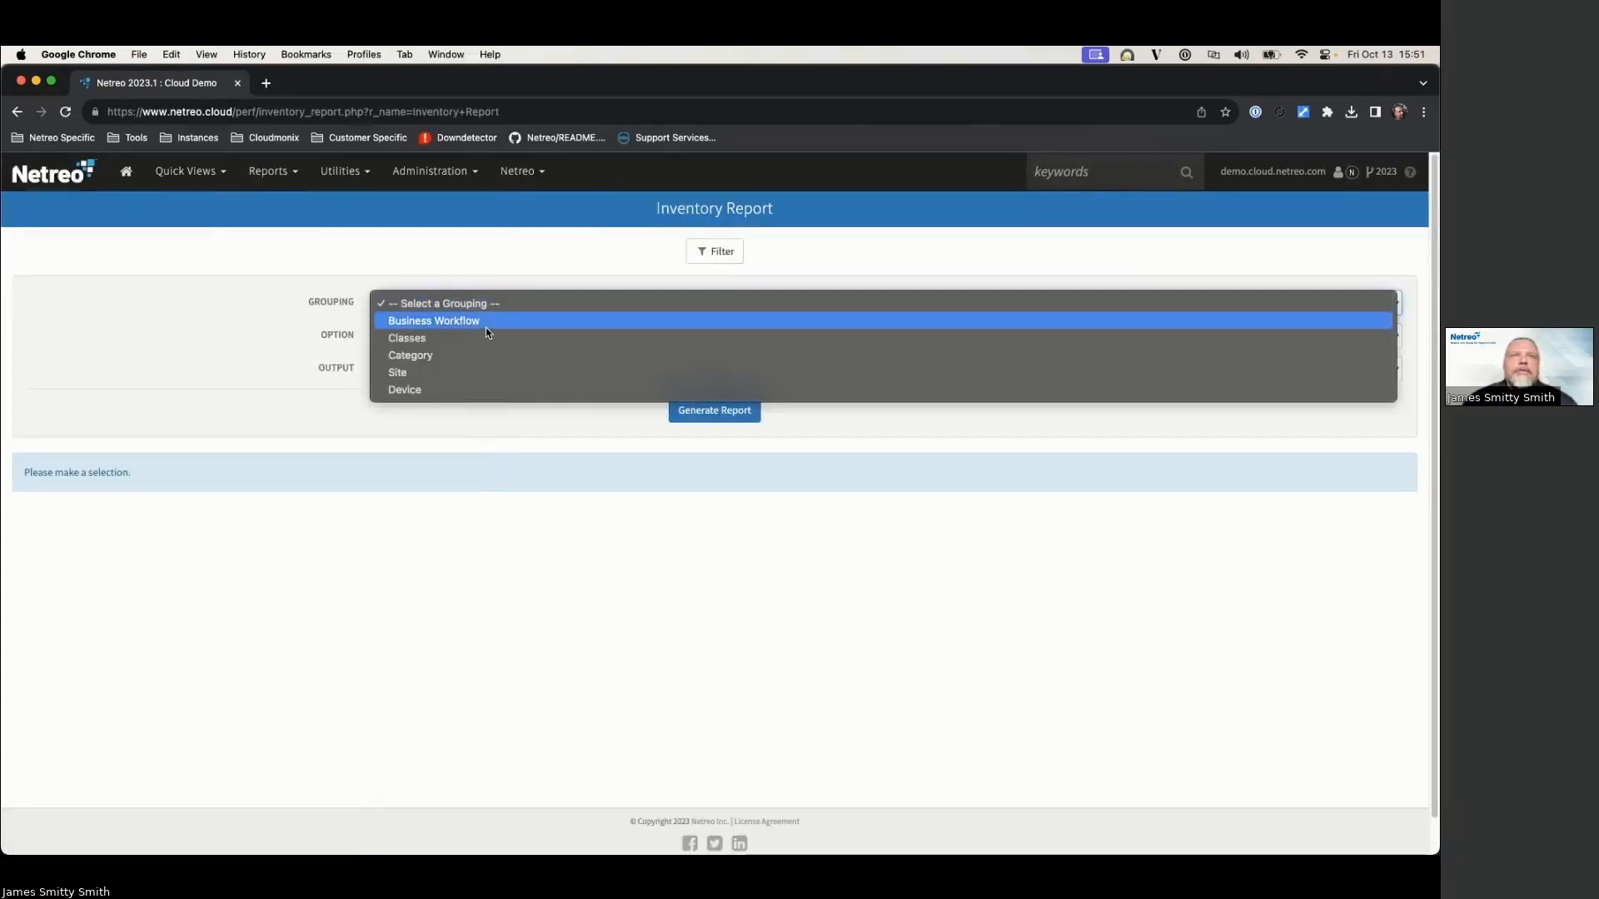
left_click(486, 325)
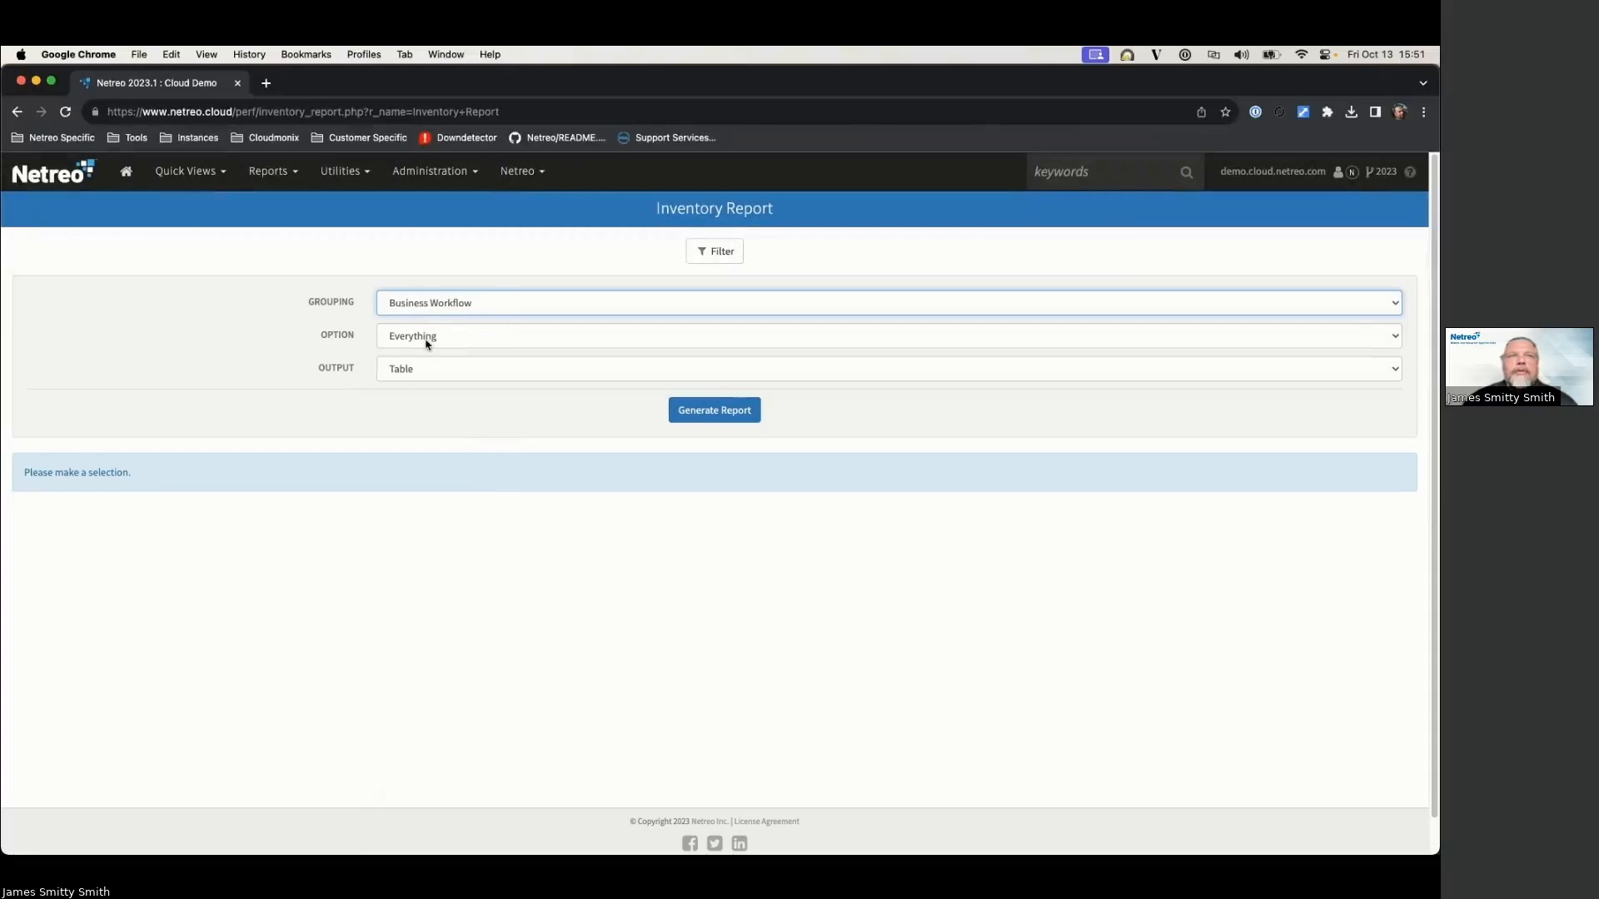
left_click(434, 340)
left_click(437, 508)
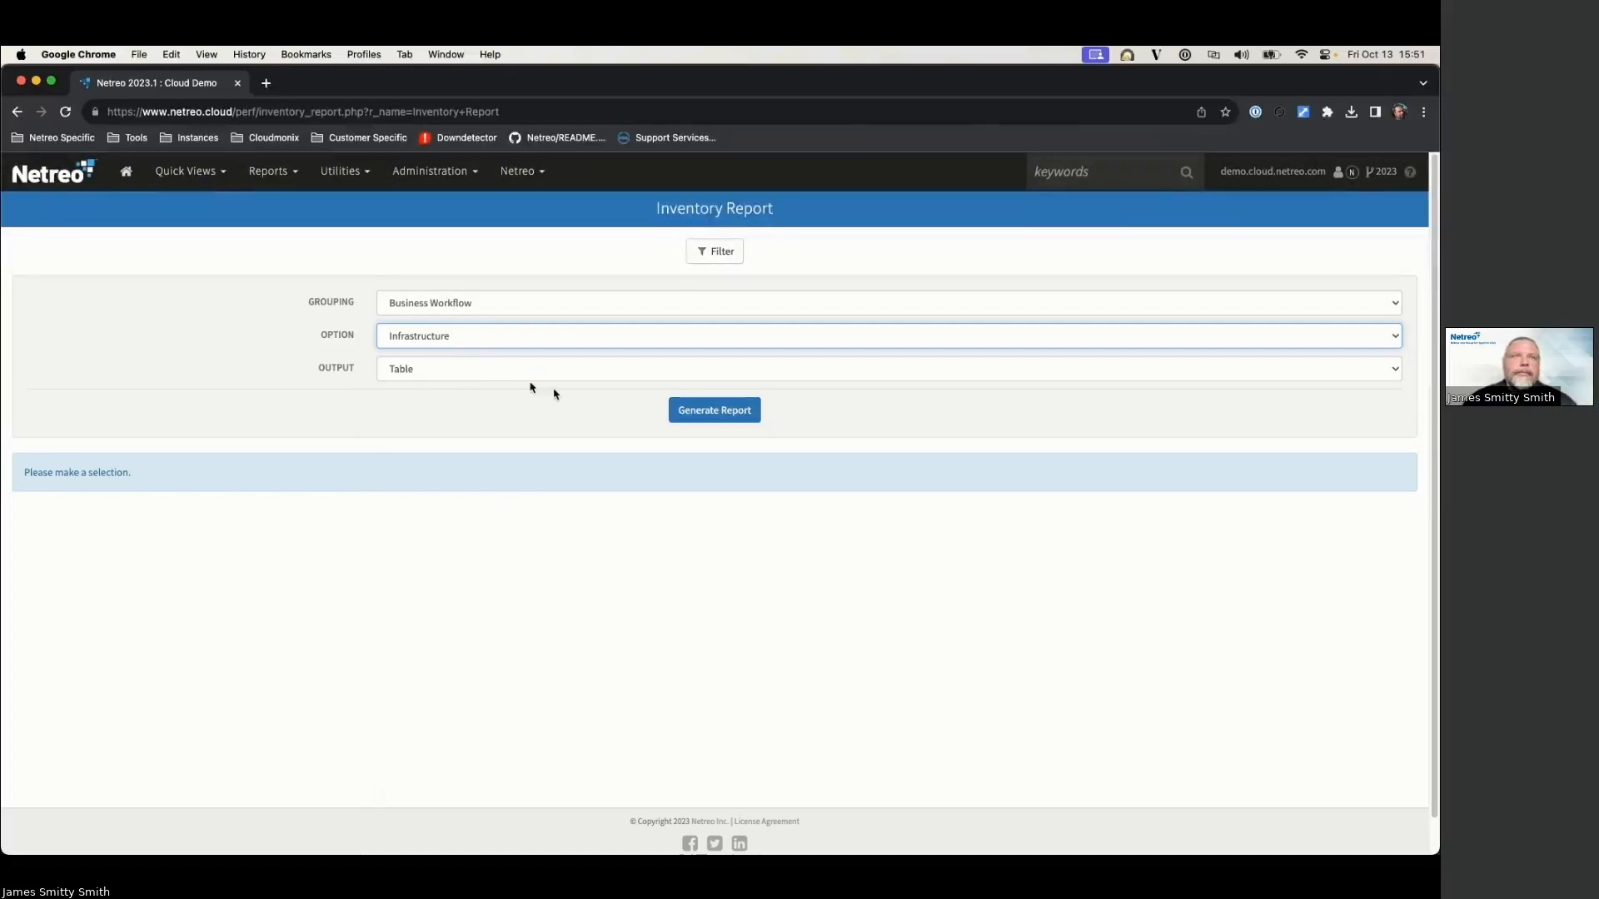
left_click(715, 408)
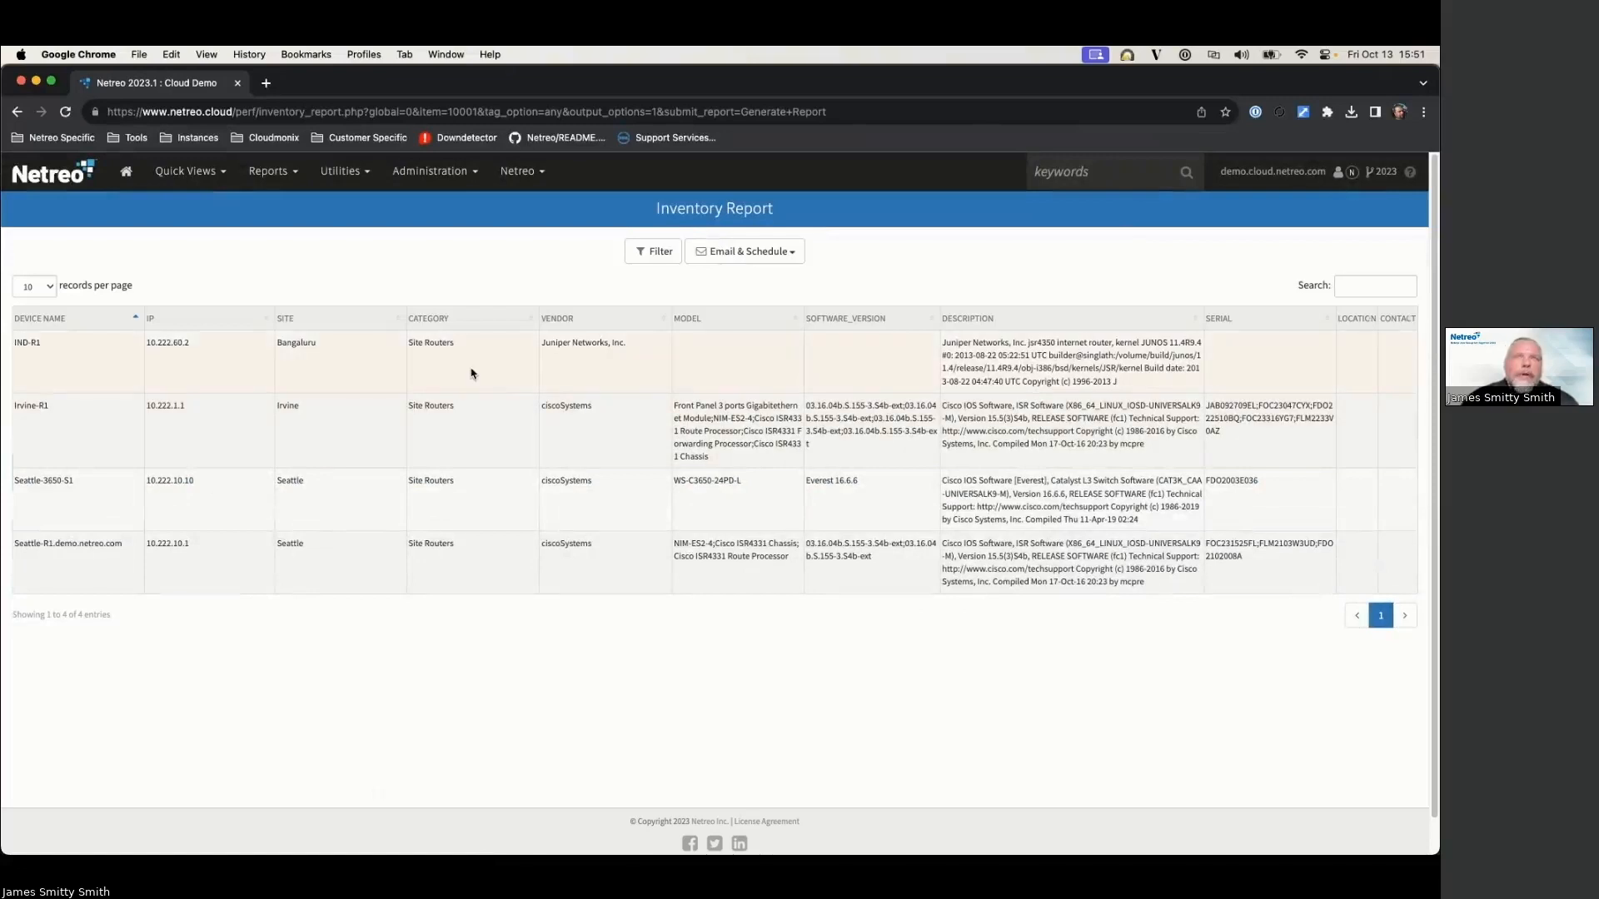
left_click(752, 257)
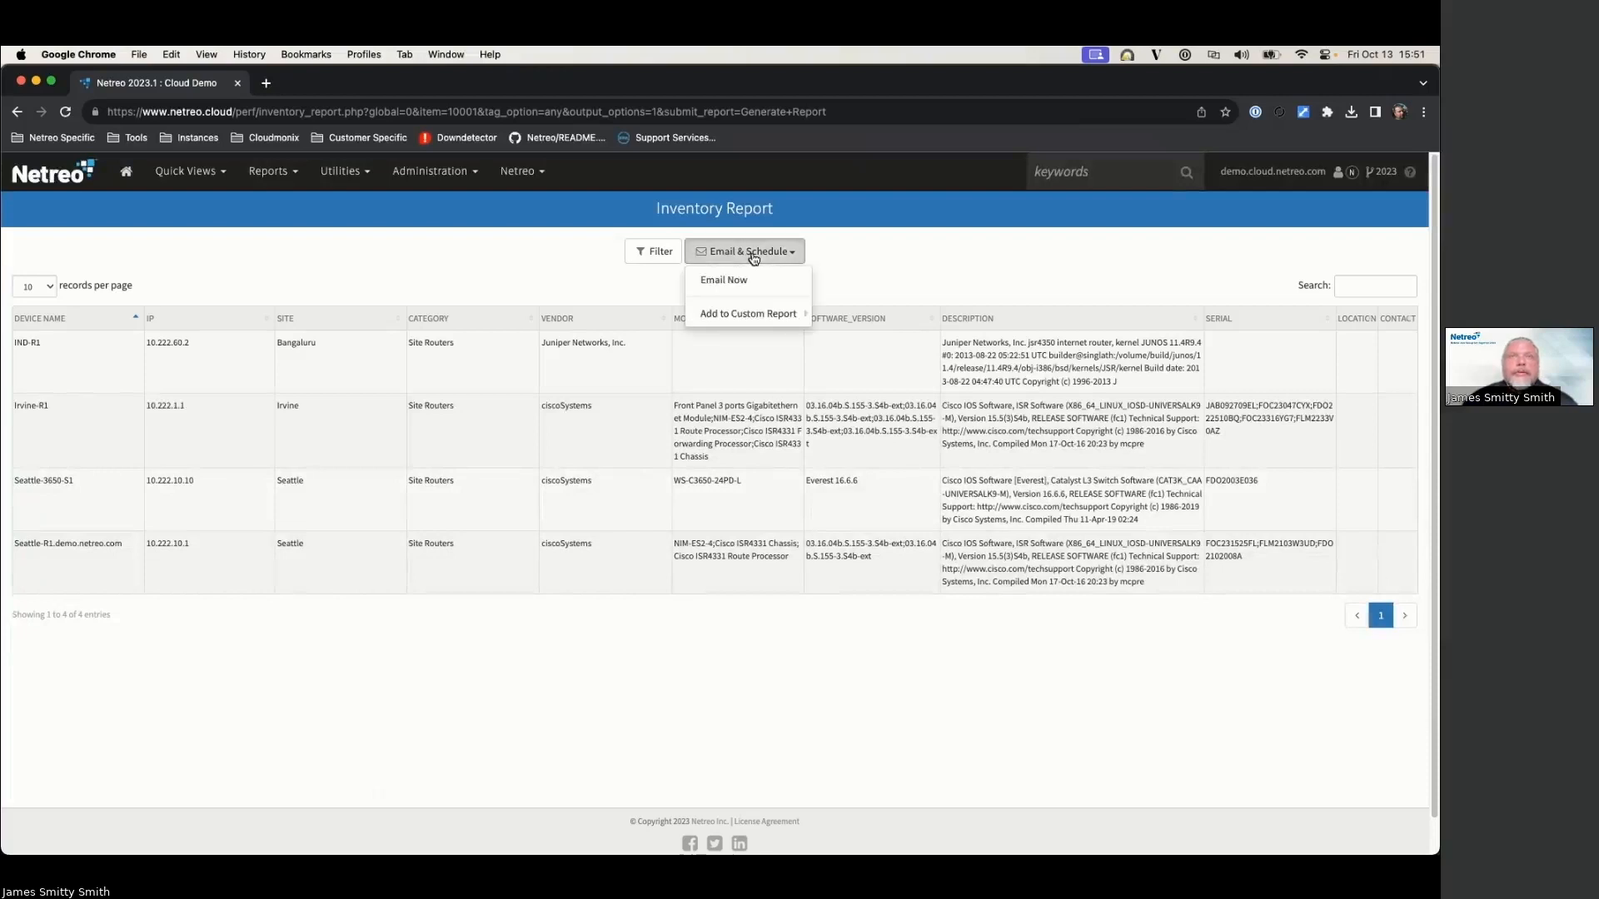
left_click(843, 268)
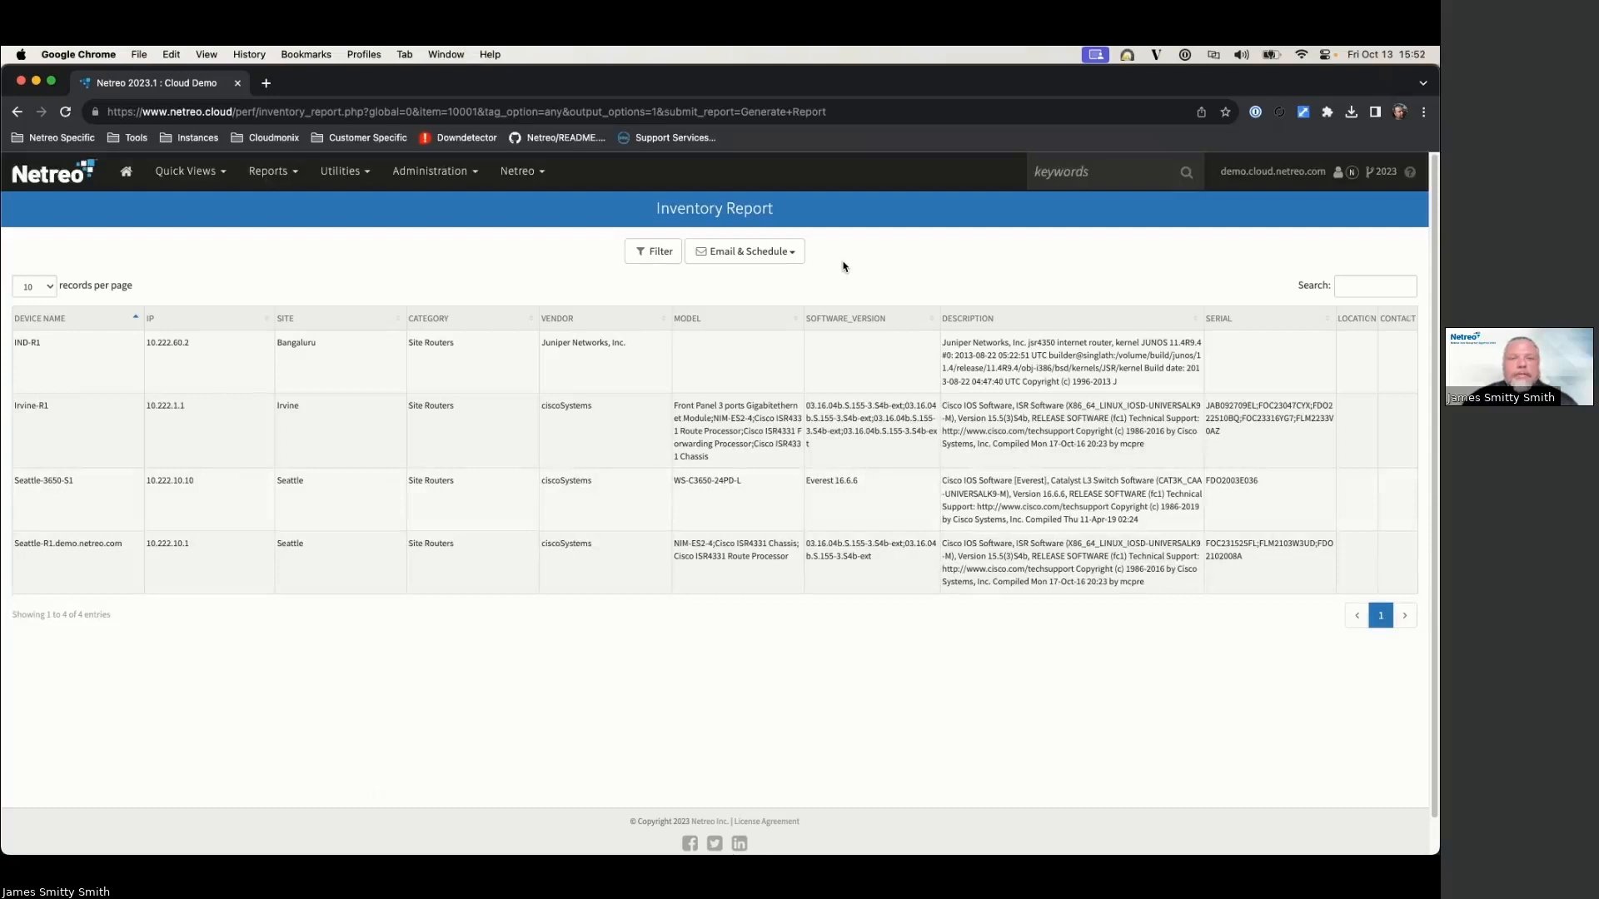
left_click(268, 171)
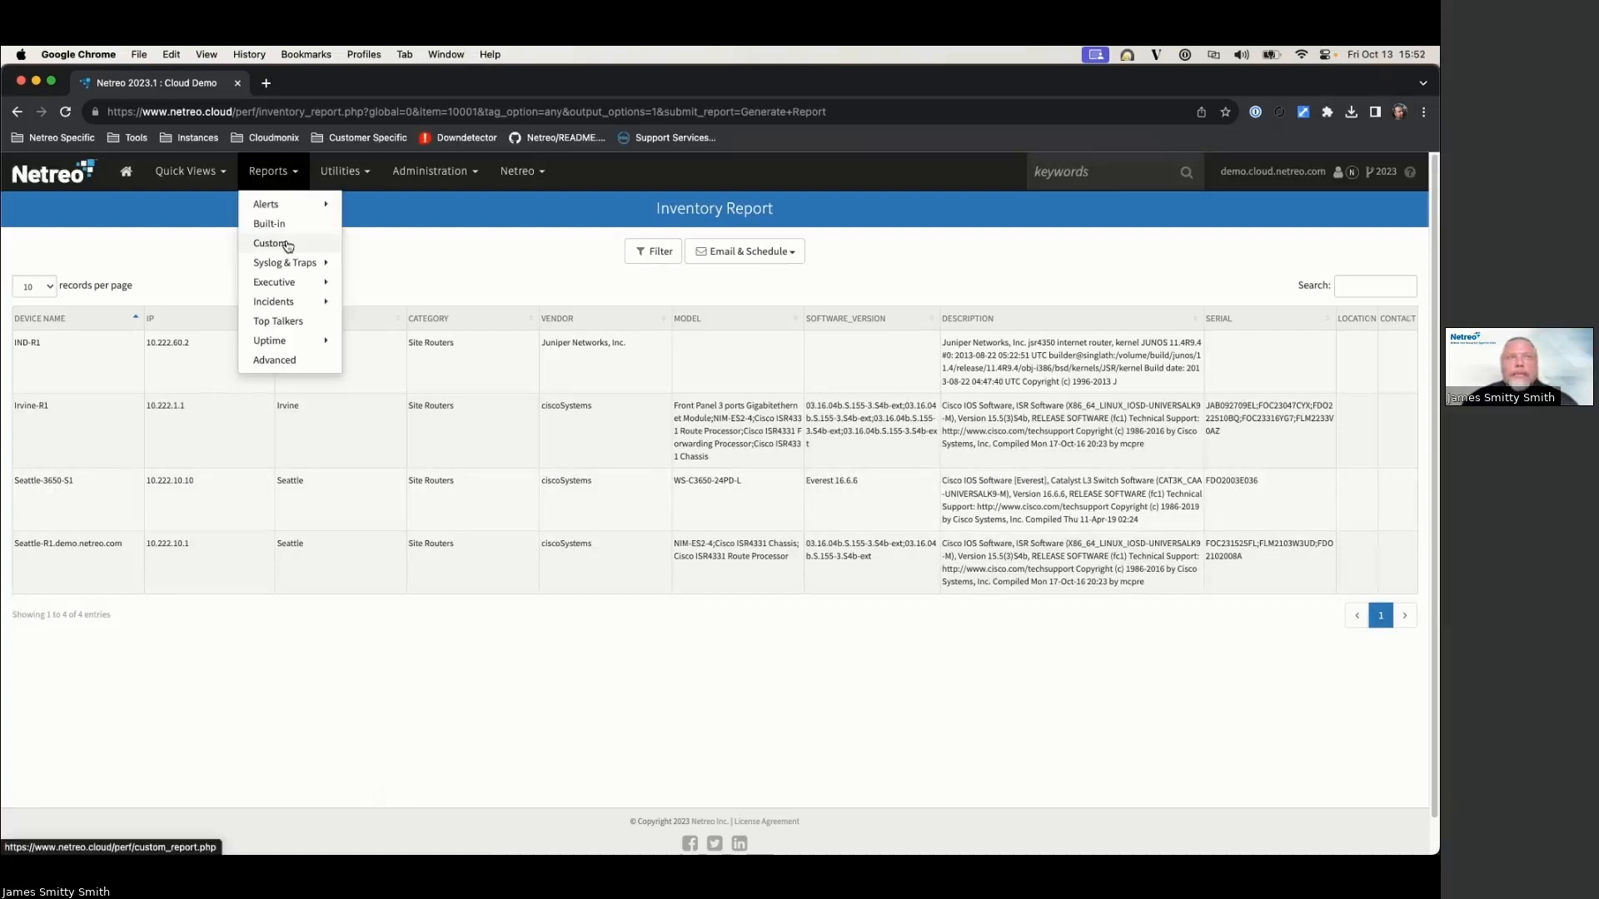
Step: On the Custom Report Administration page, inspect Demo Report's sections, then close that view
left_click(287, 244)
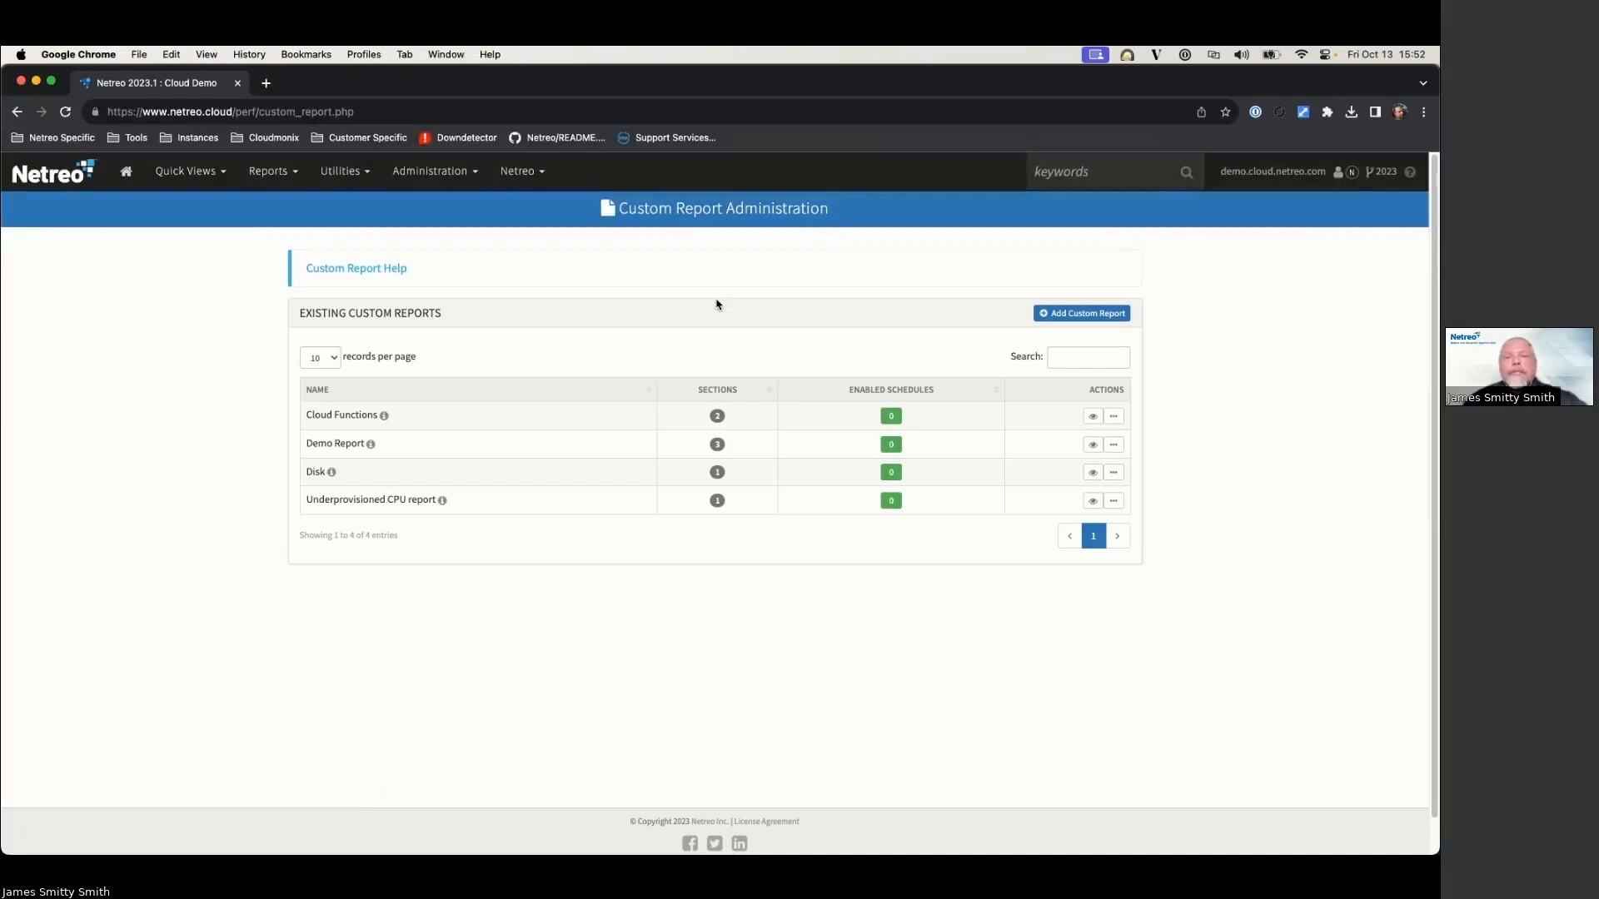
left_click(716, 443)
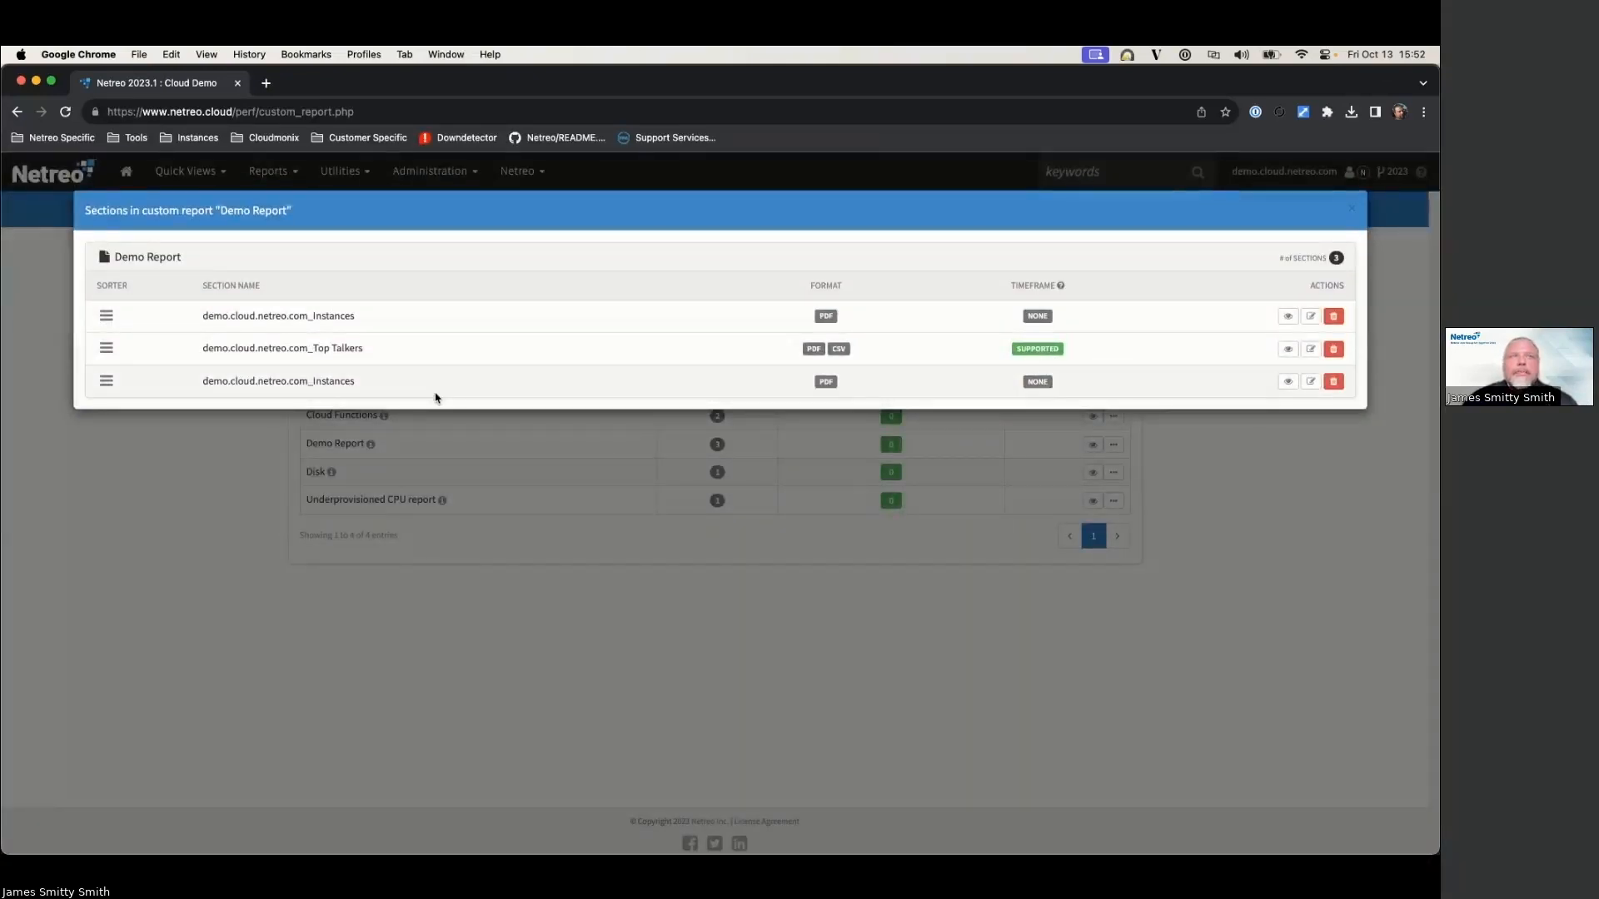
left_click_drag(358, 316, 312, 316)
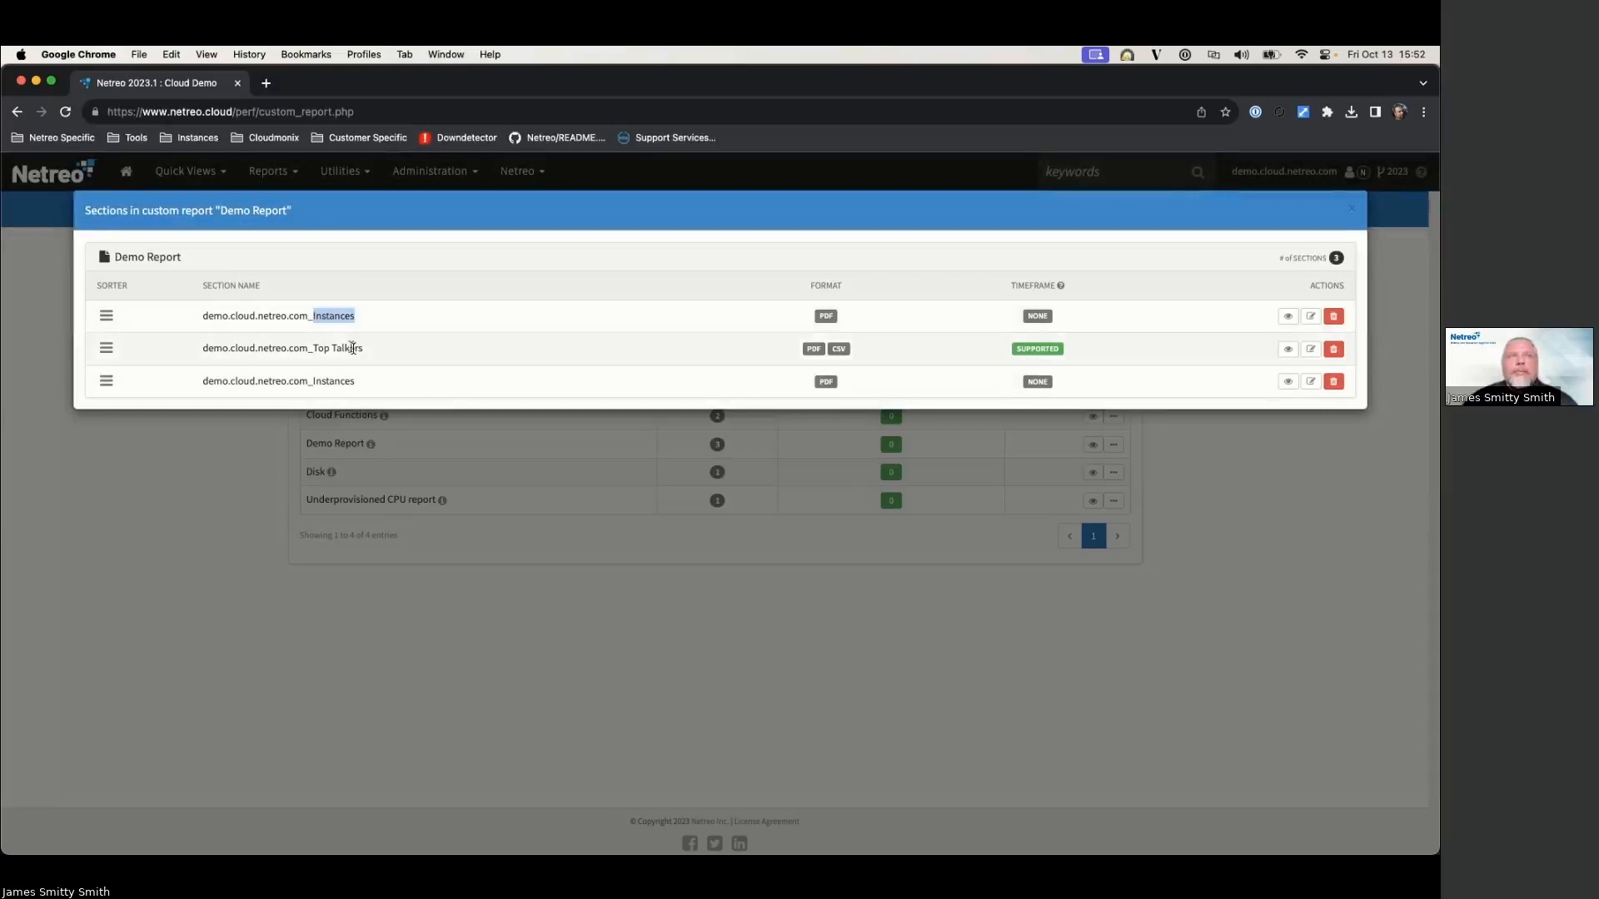
left_click_drag(357, 382, 287, 348)
left_click(365, 351)
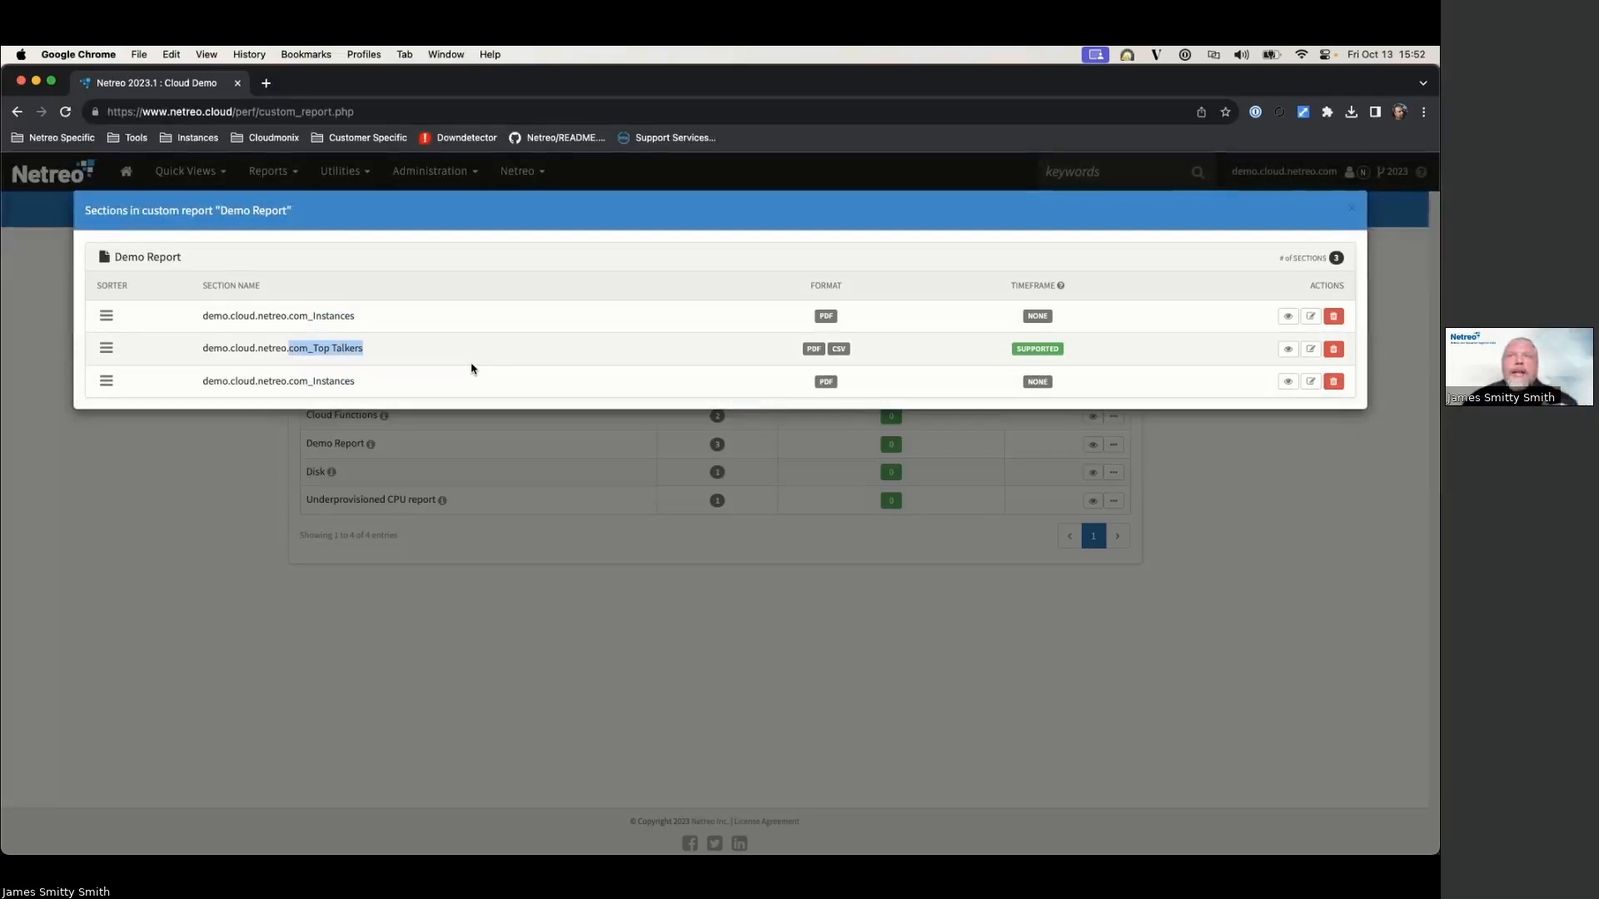
left_click(1350, 208)
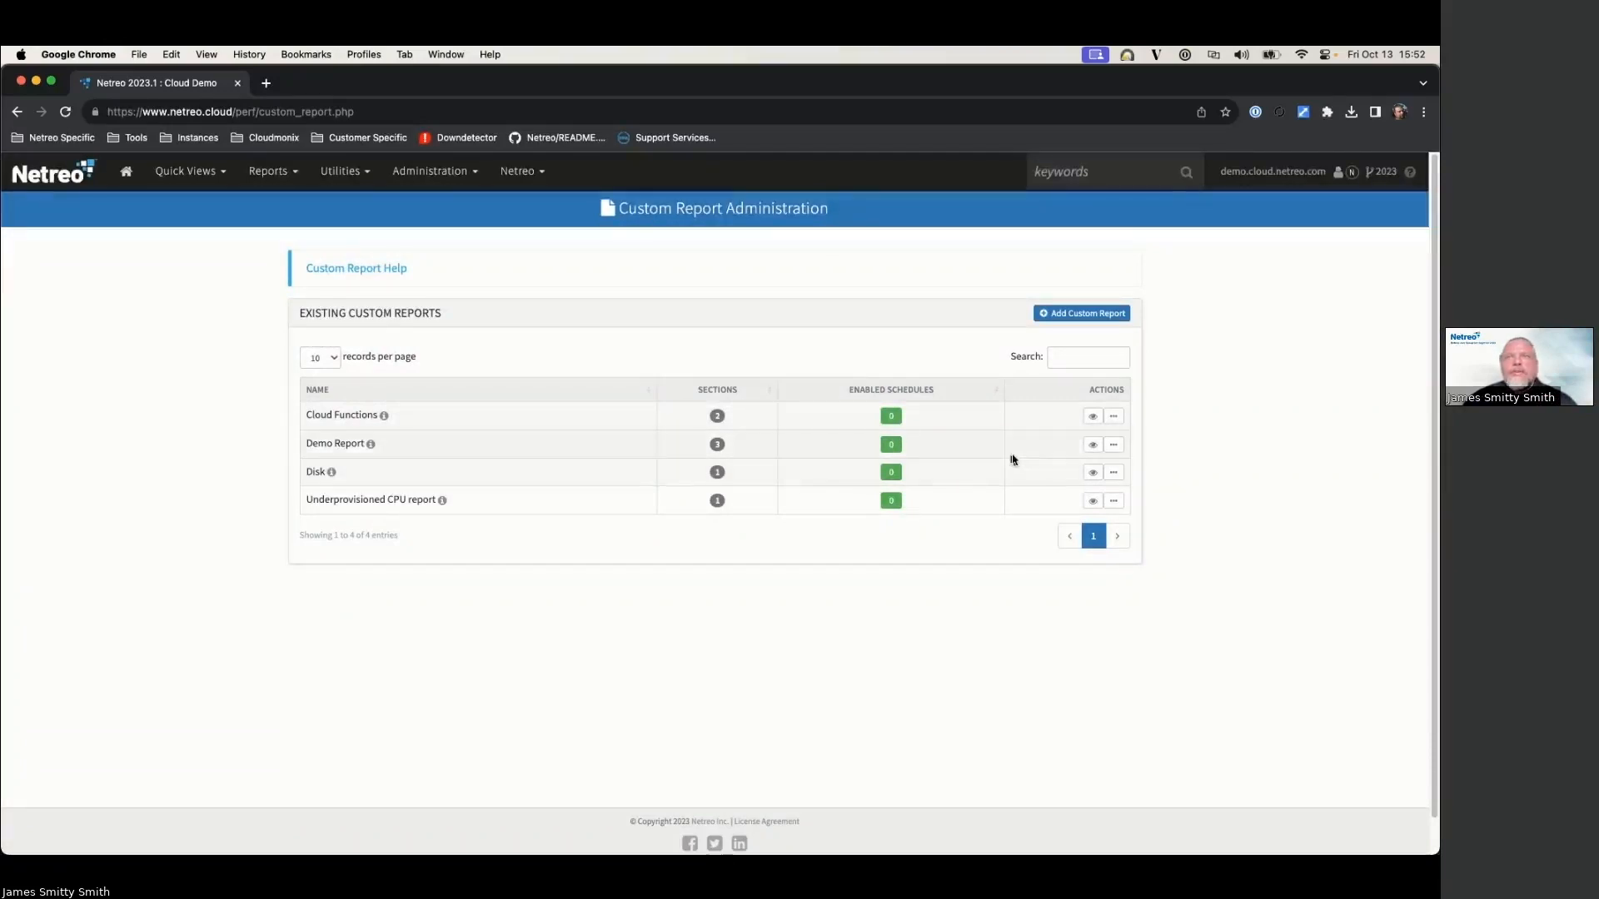
left_click(893, 448)
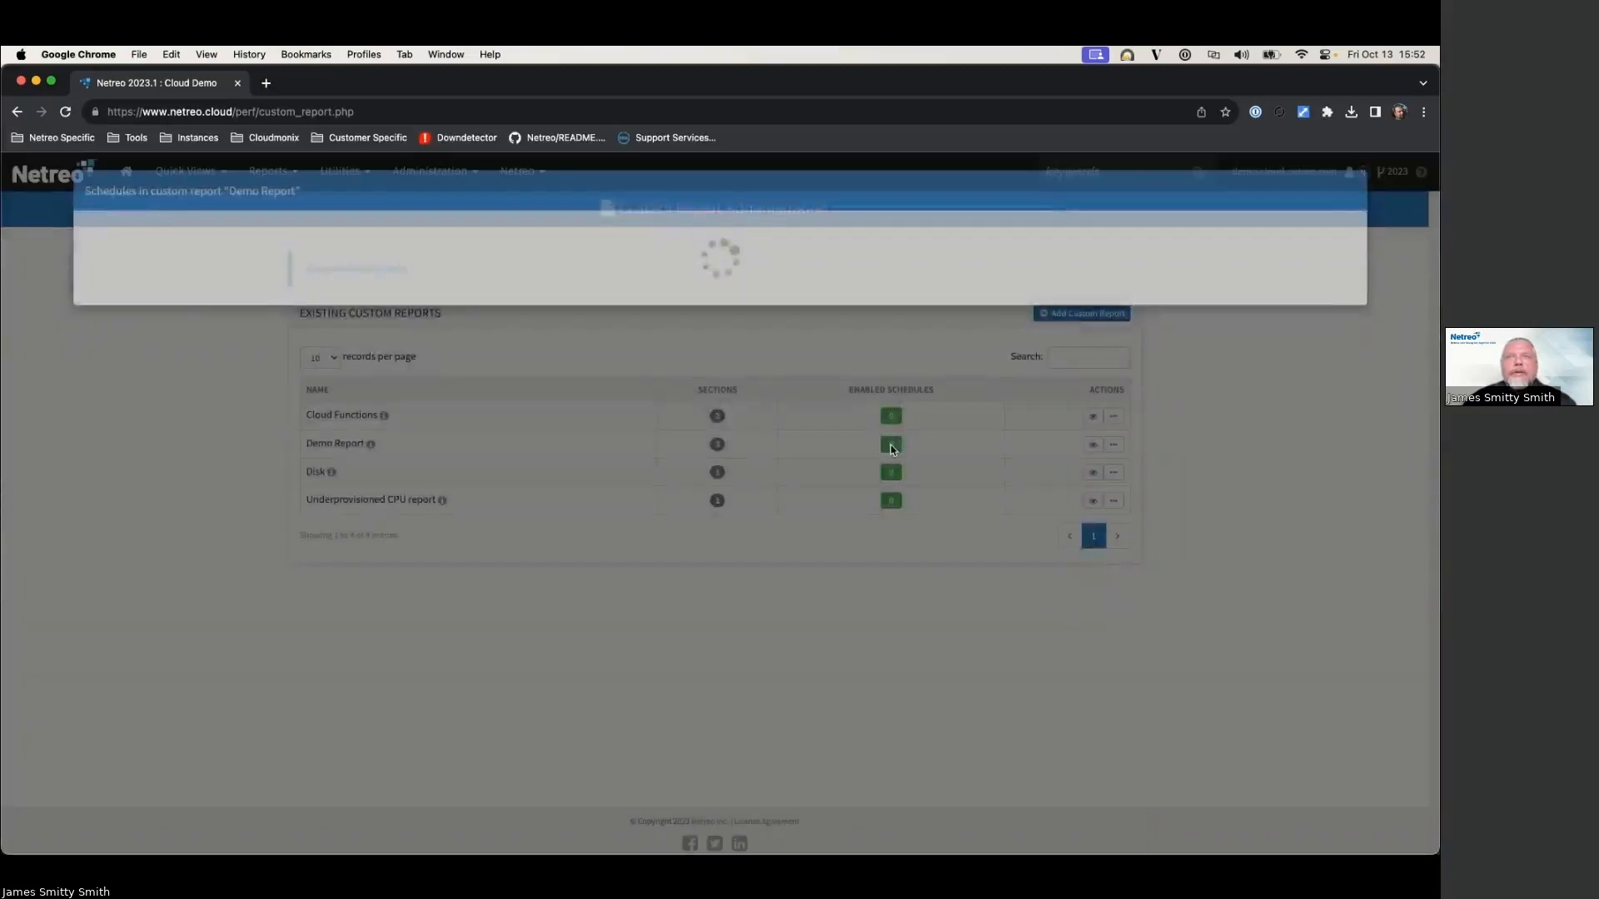
left_click(1329, 263)
left_click(420, 319)
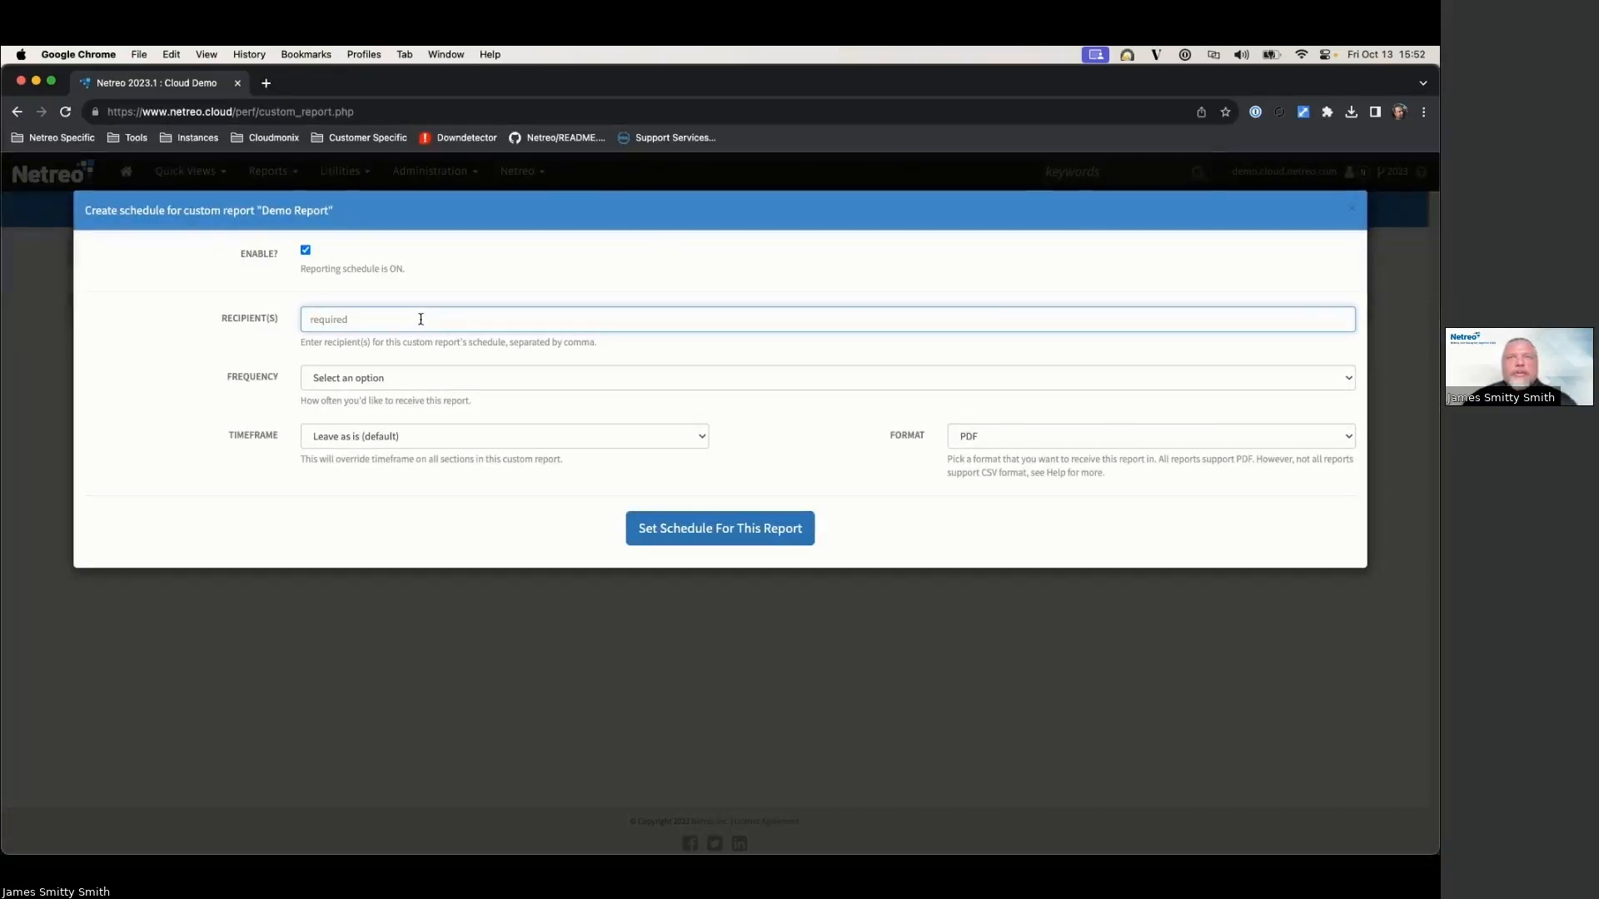
left_click(422, 374)
left_click(439, 354)
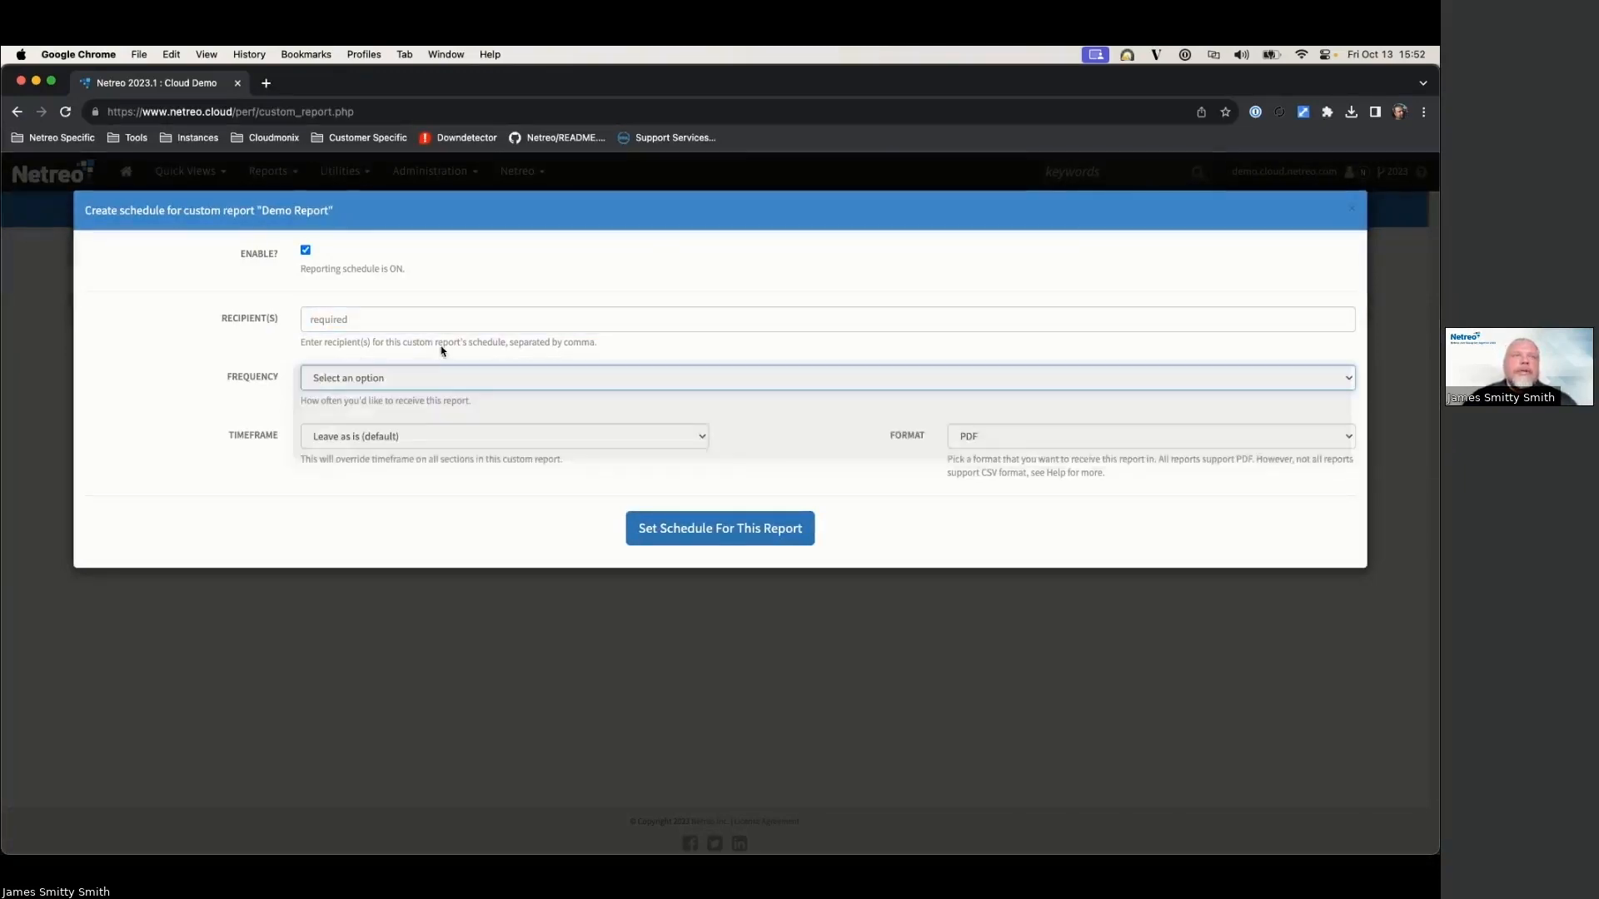
left_click(427, 436)
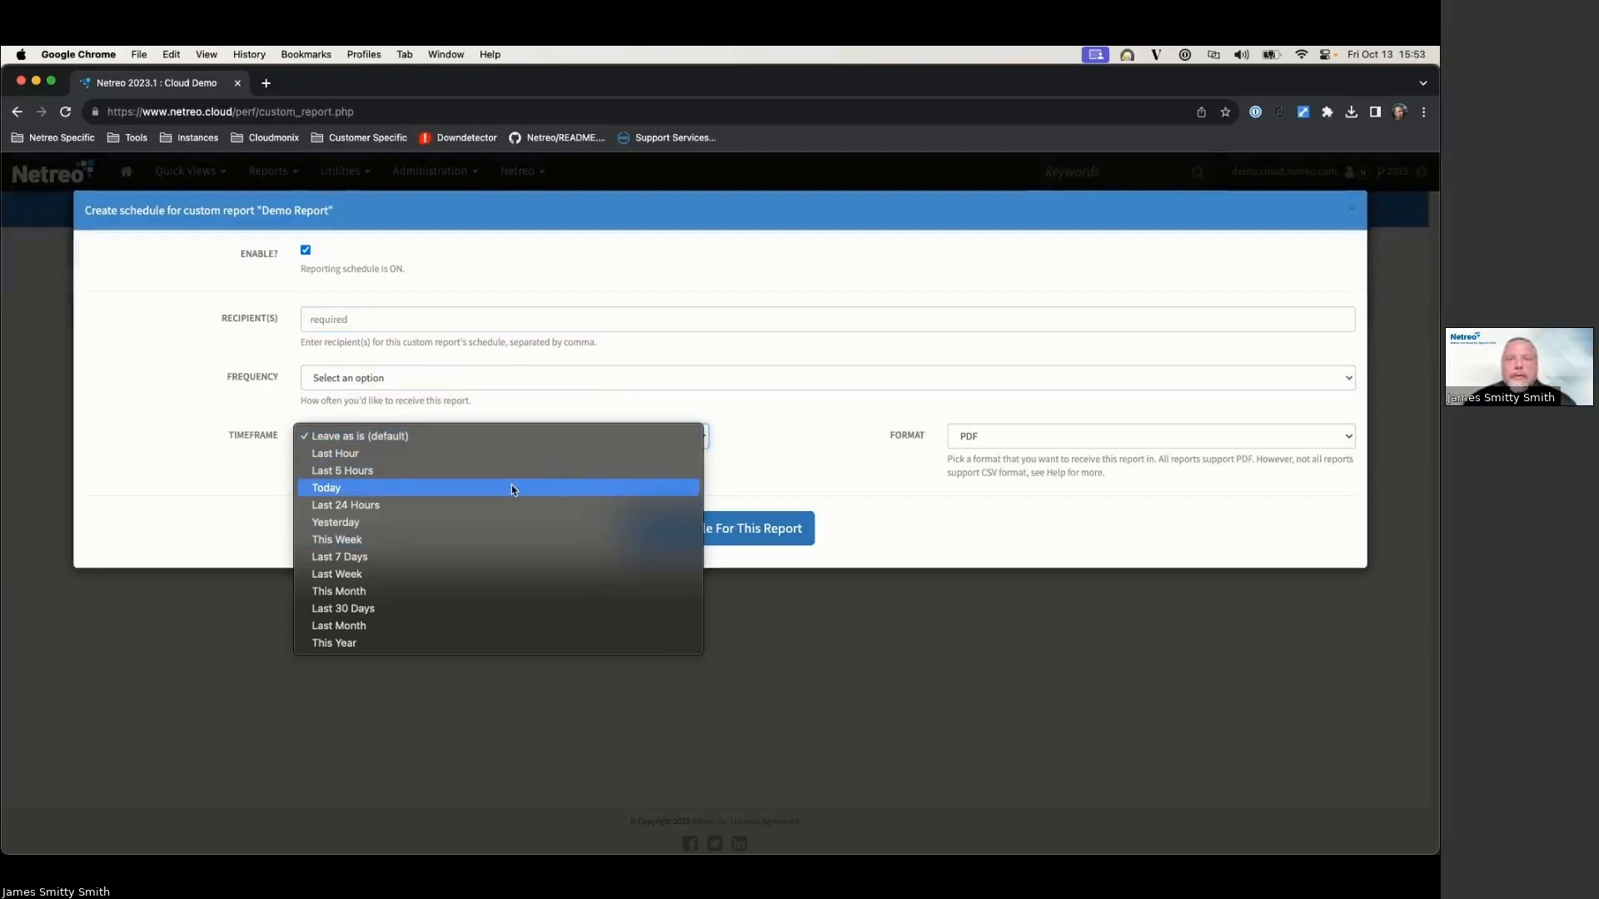
left_click(774, 439)
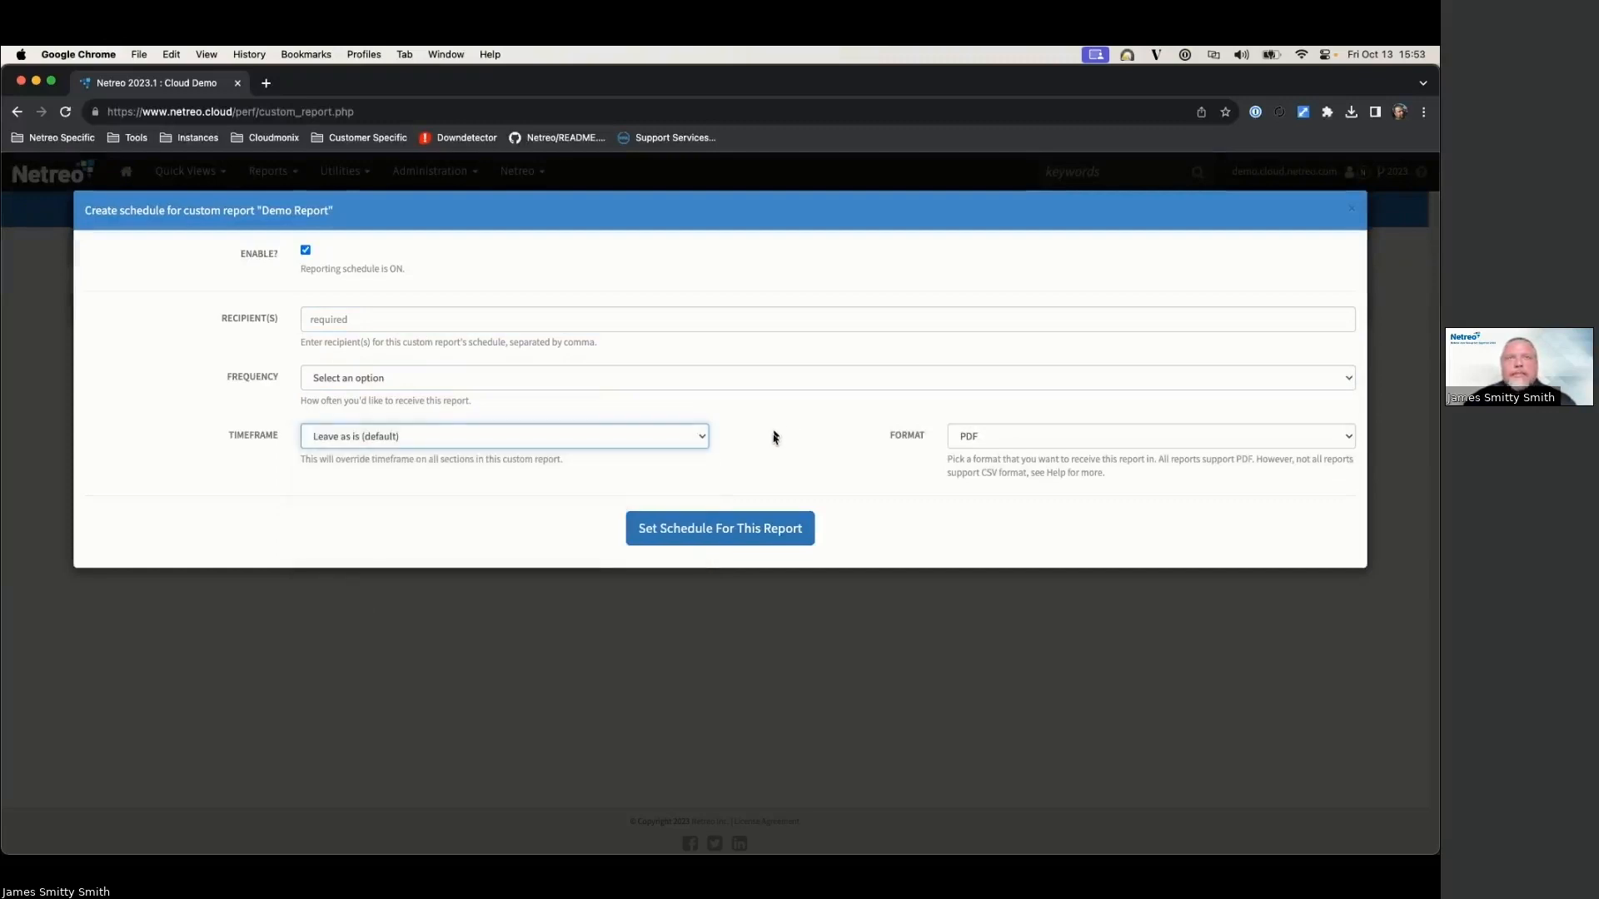
left_click(985, 442)
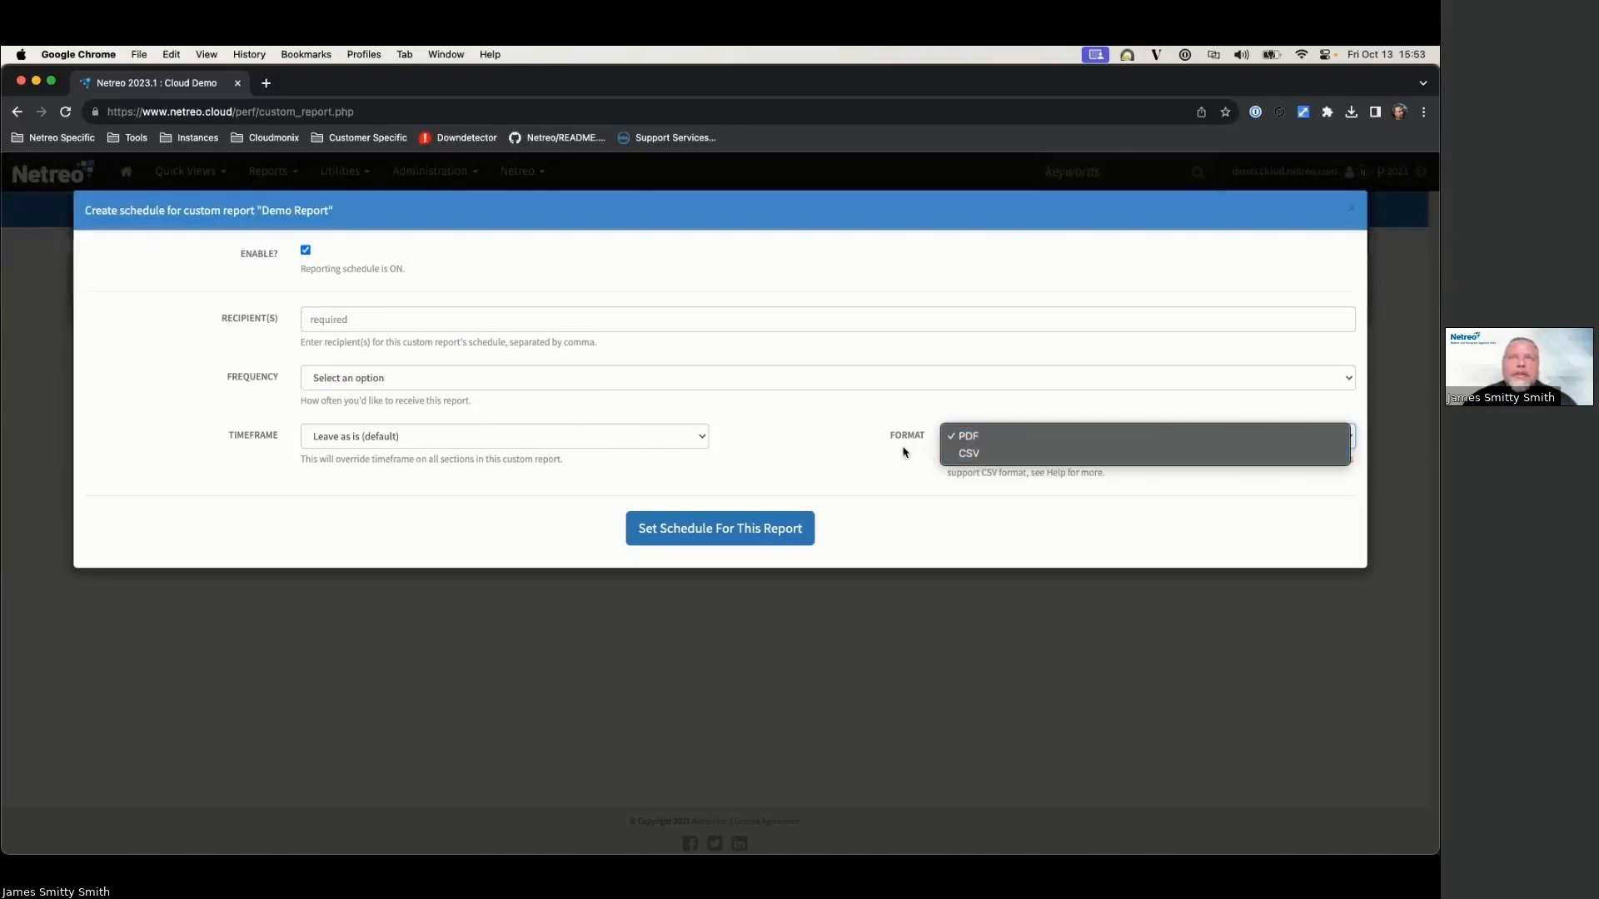
left_click(858, 435)
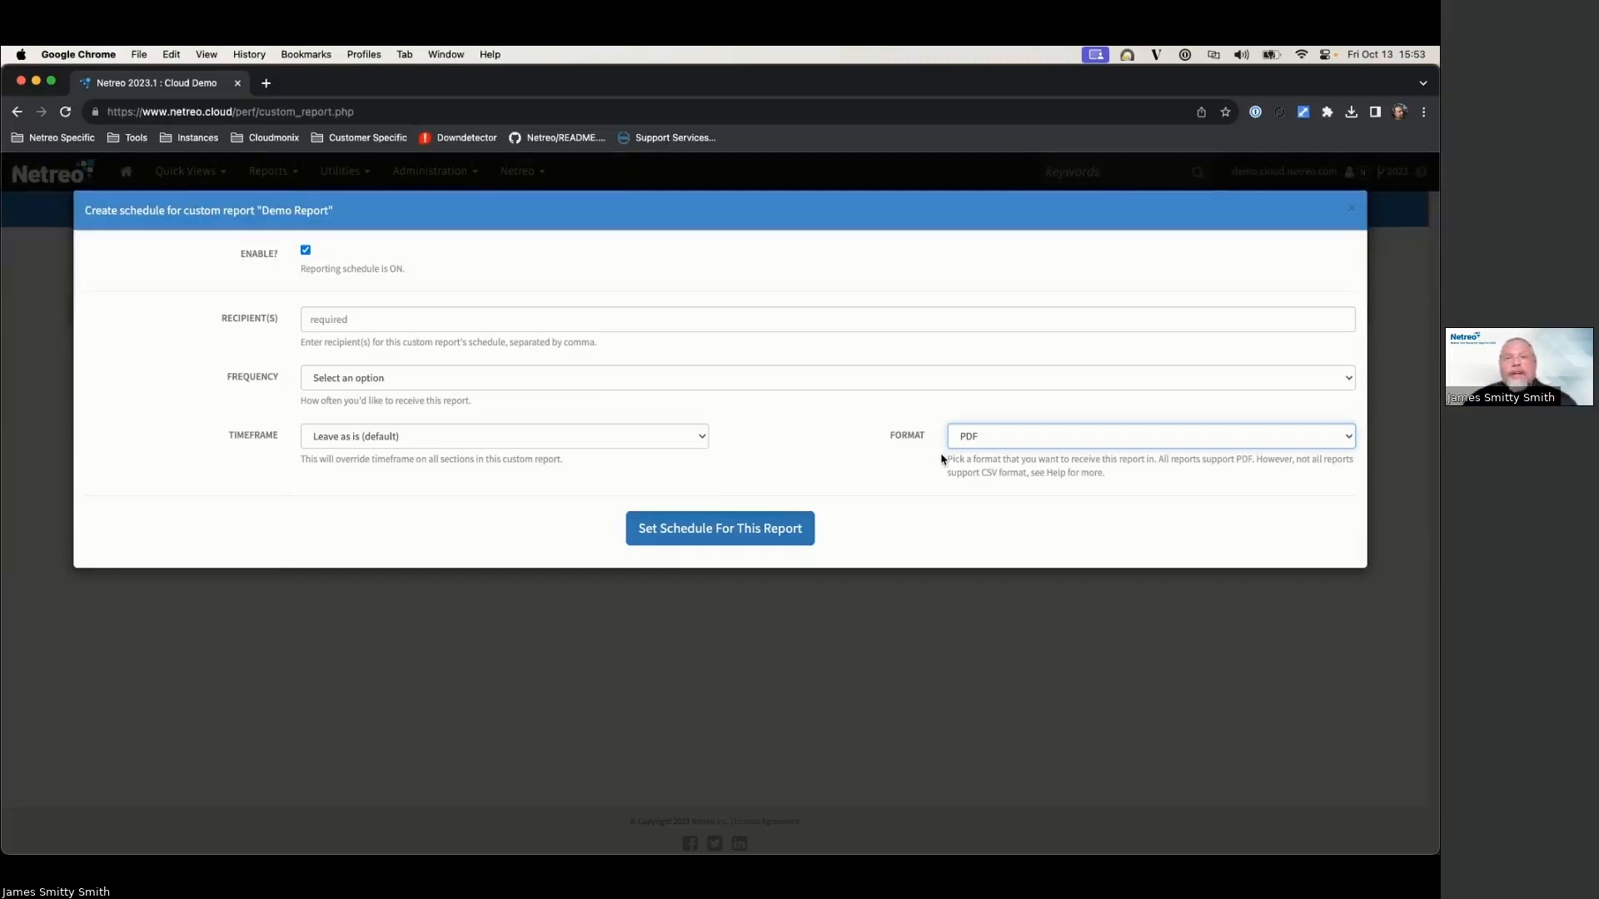
left_click(1351, 211)
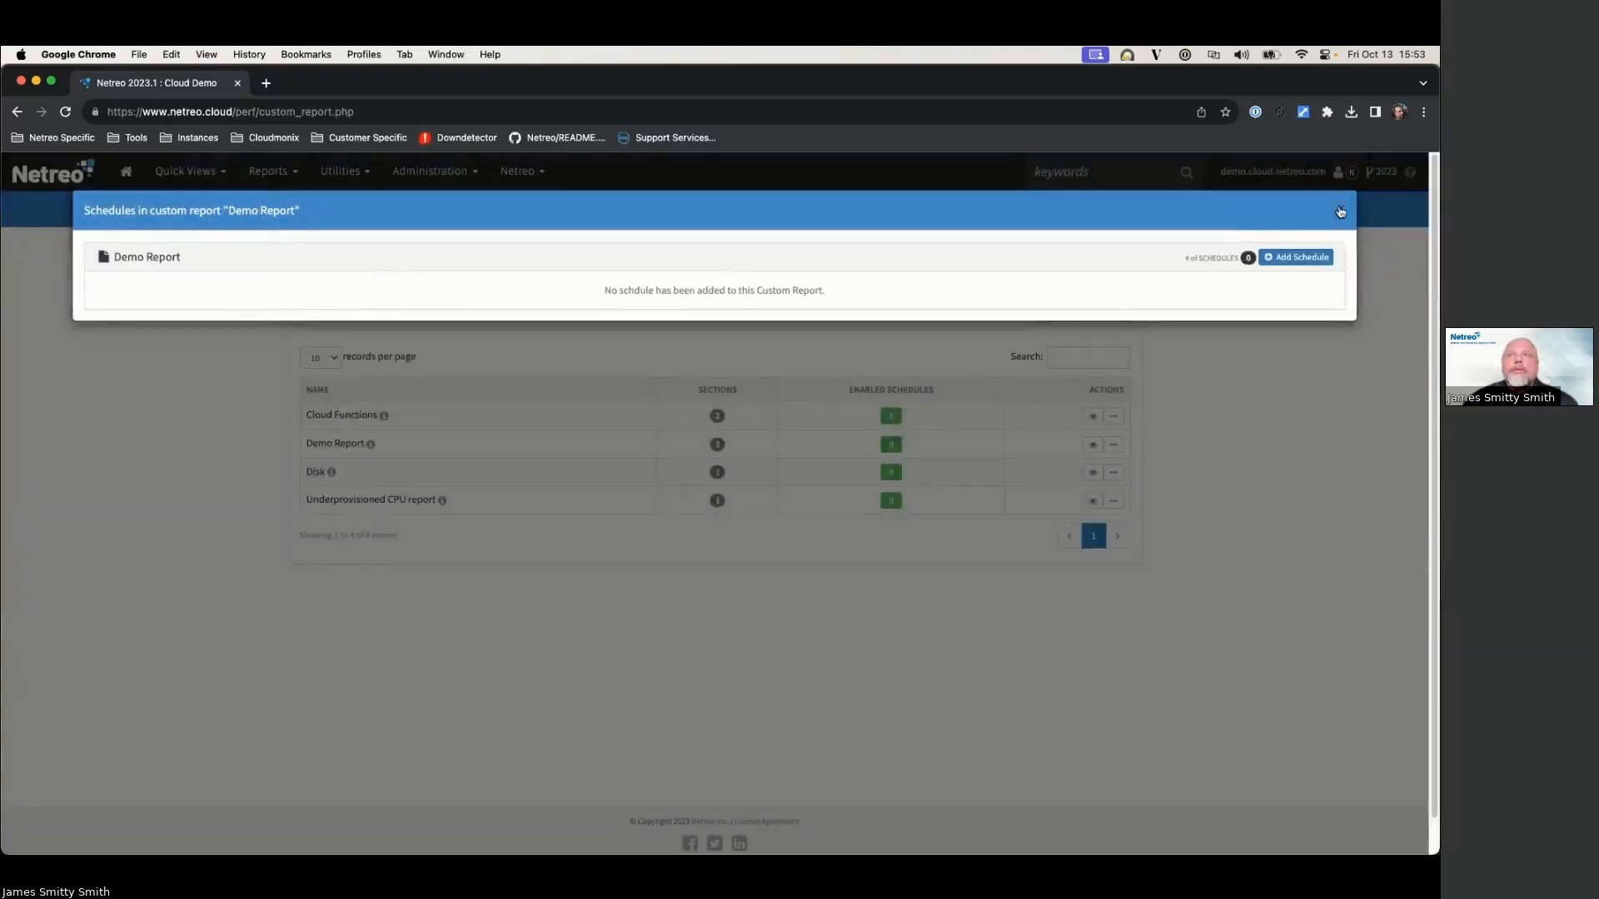
left_click(1341, 209)
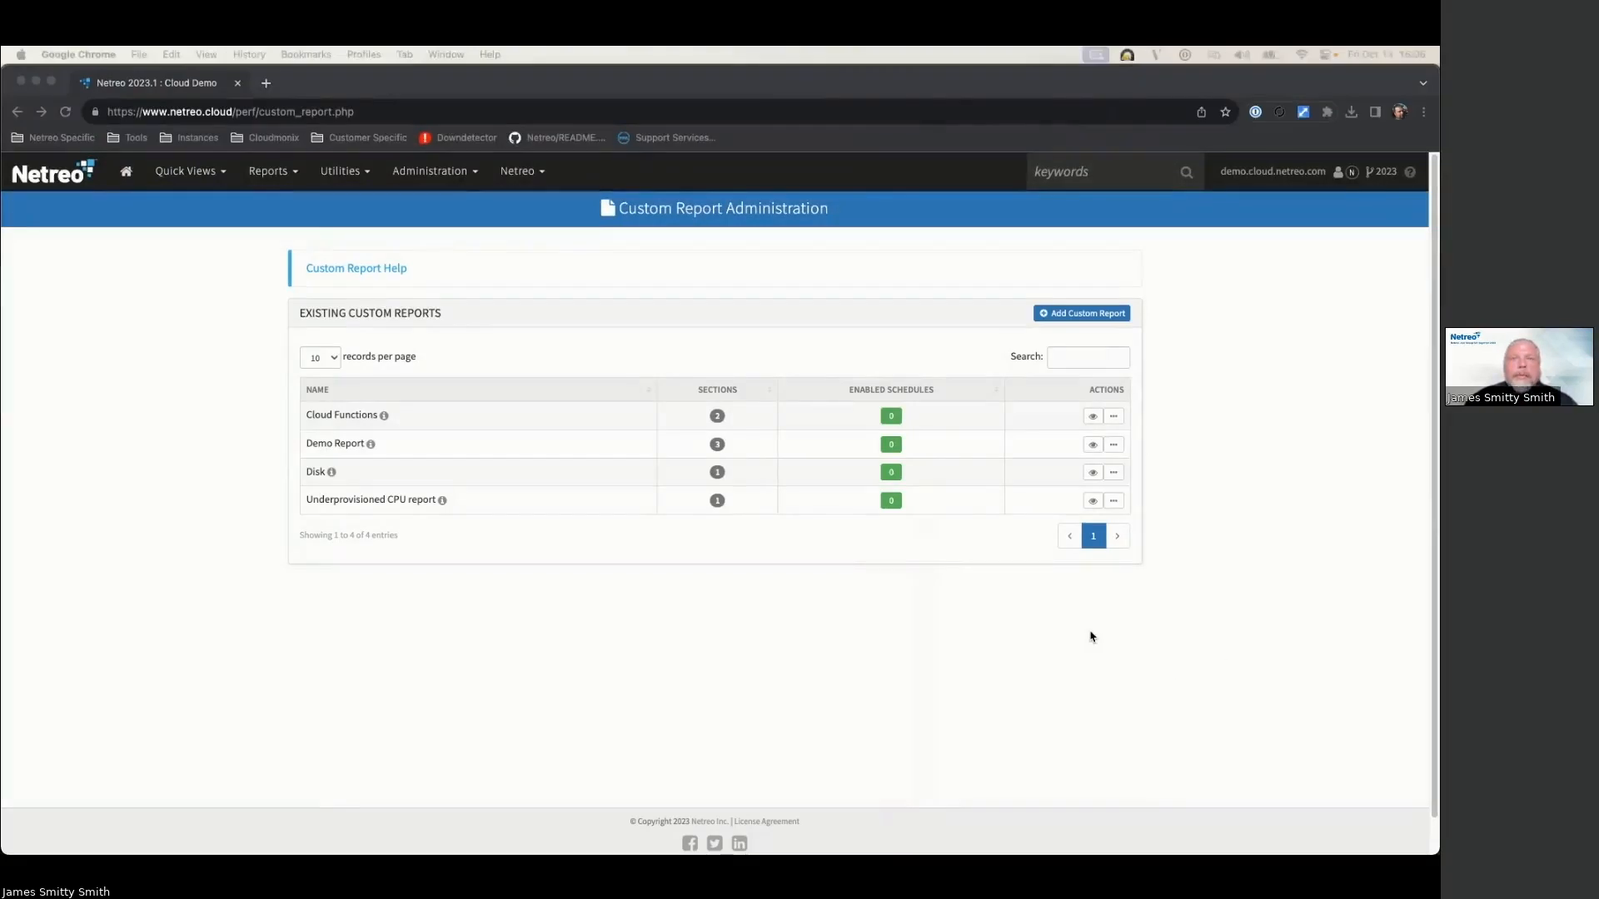
Step: Open the PDF preview options for the Cloud Functions report, then close them
left_click(1093, 418)
left_click(1092, 417)
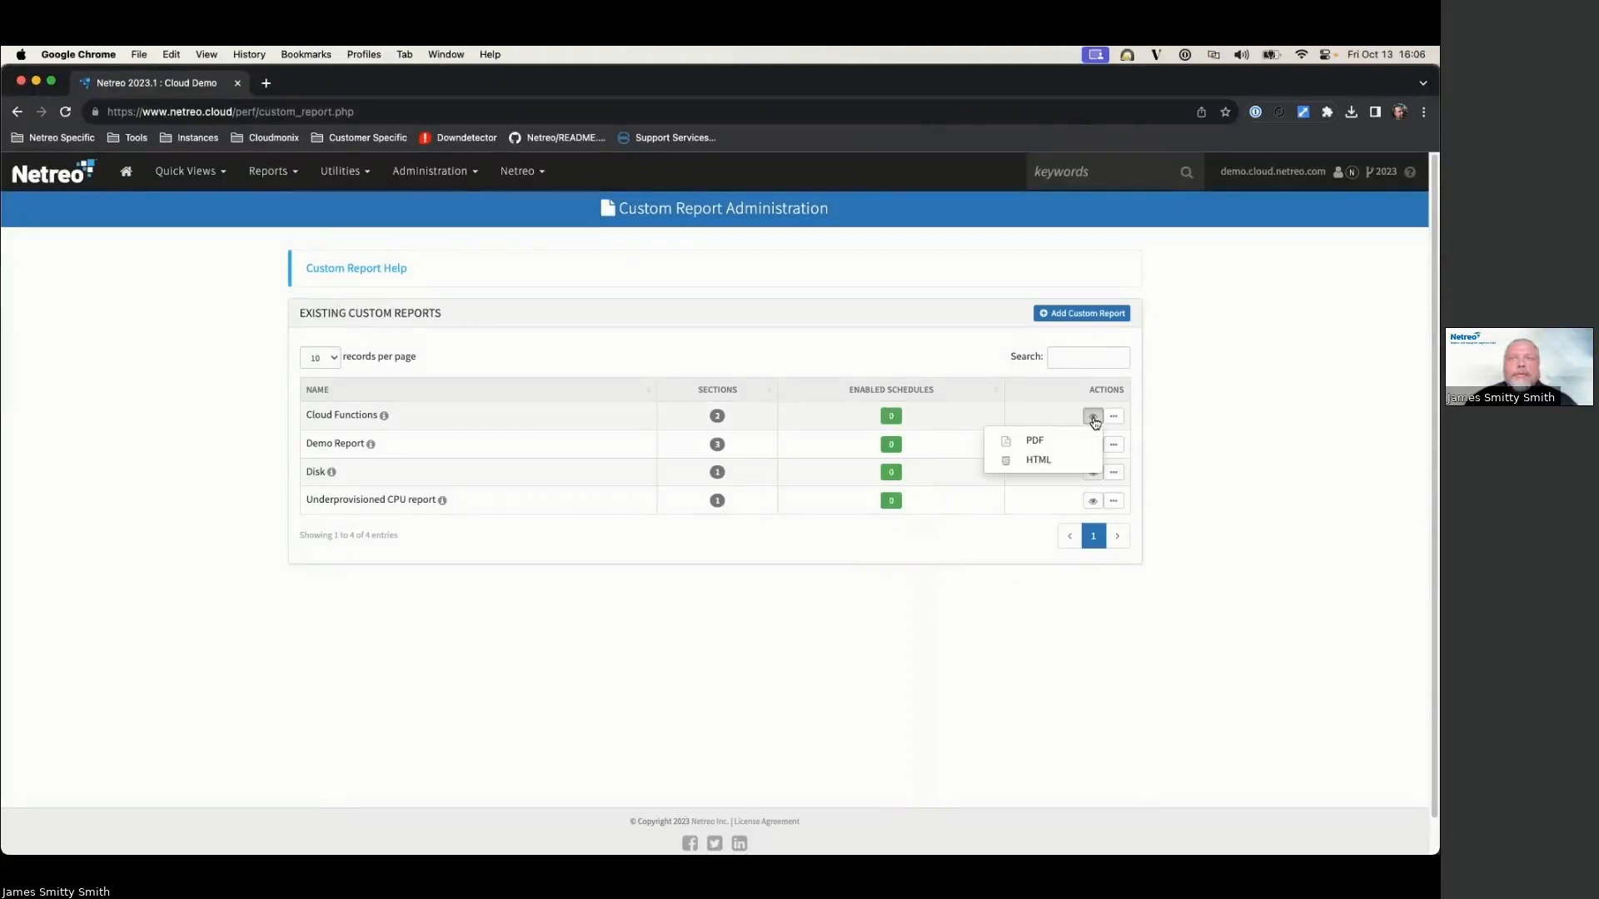
left_click(1072, 439)
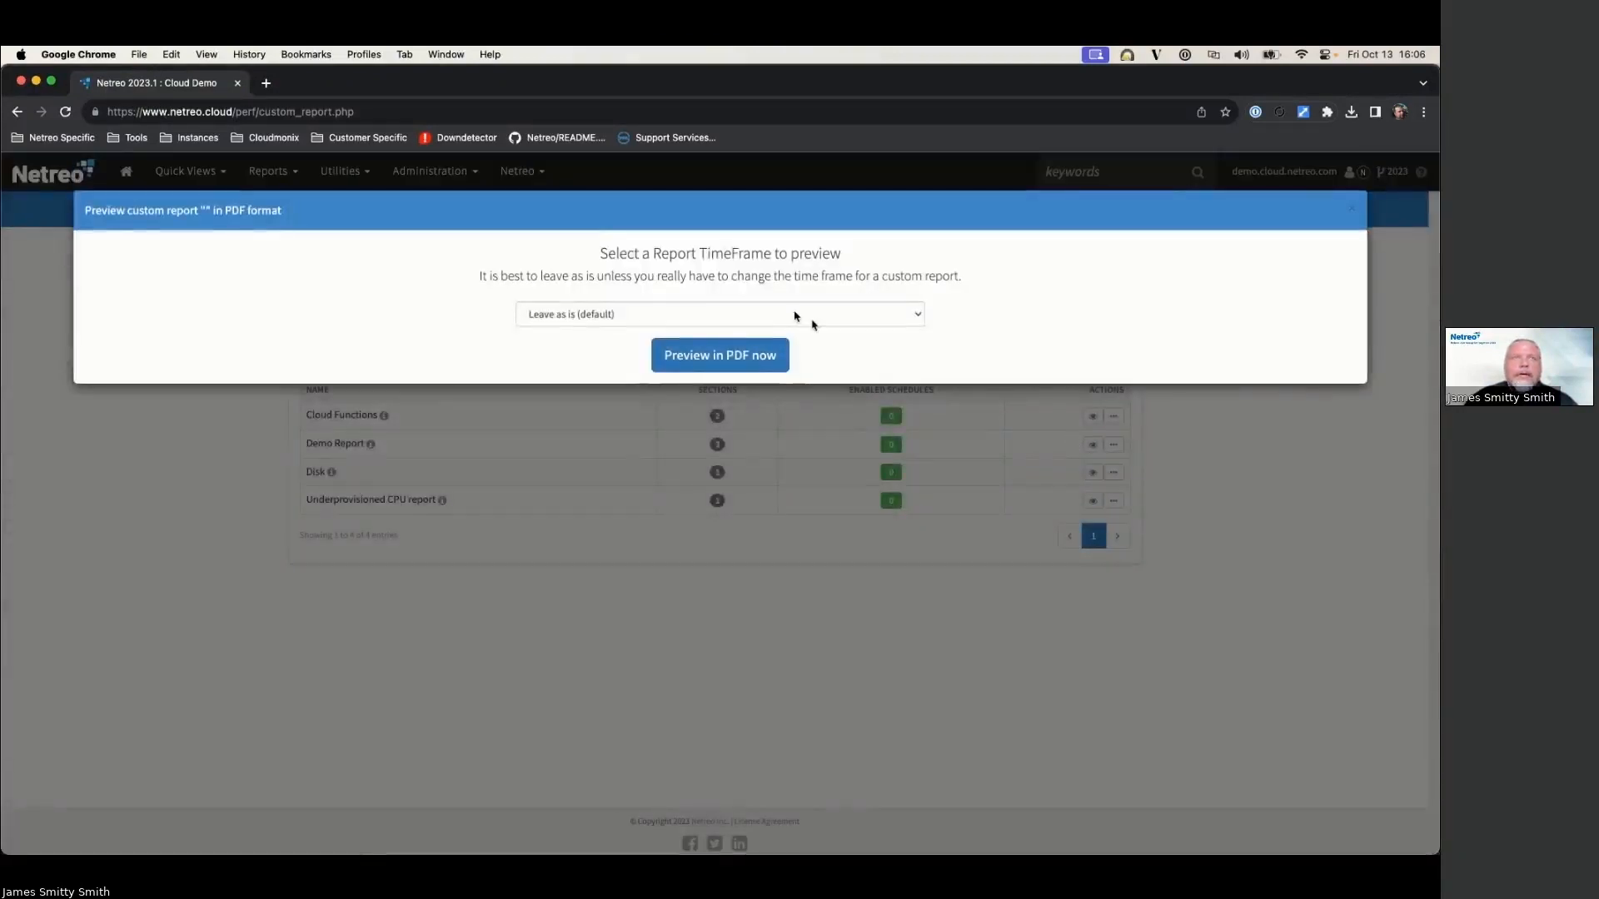
left_click(1353, 209)
Step: Preview Cloud Functions as HTML with the default timeframe, then show its actions in the reports list
left_click(1092, 417)
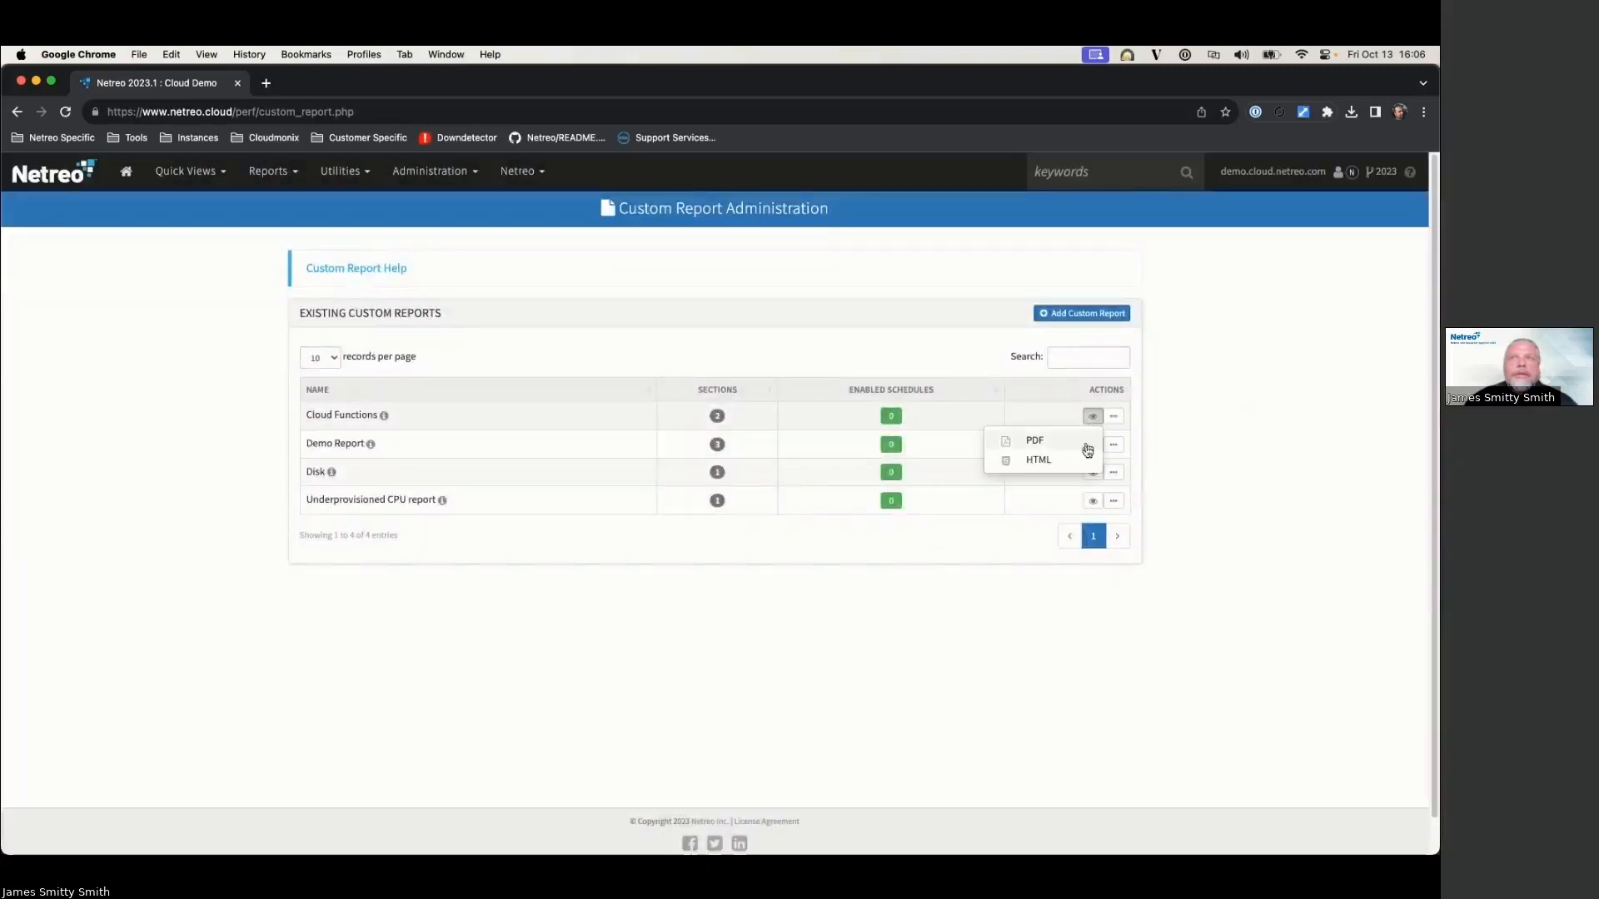
left_click(1063, 460)
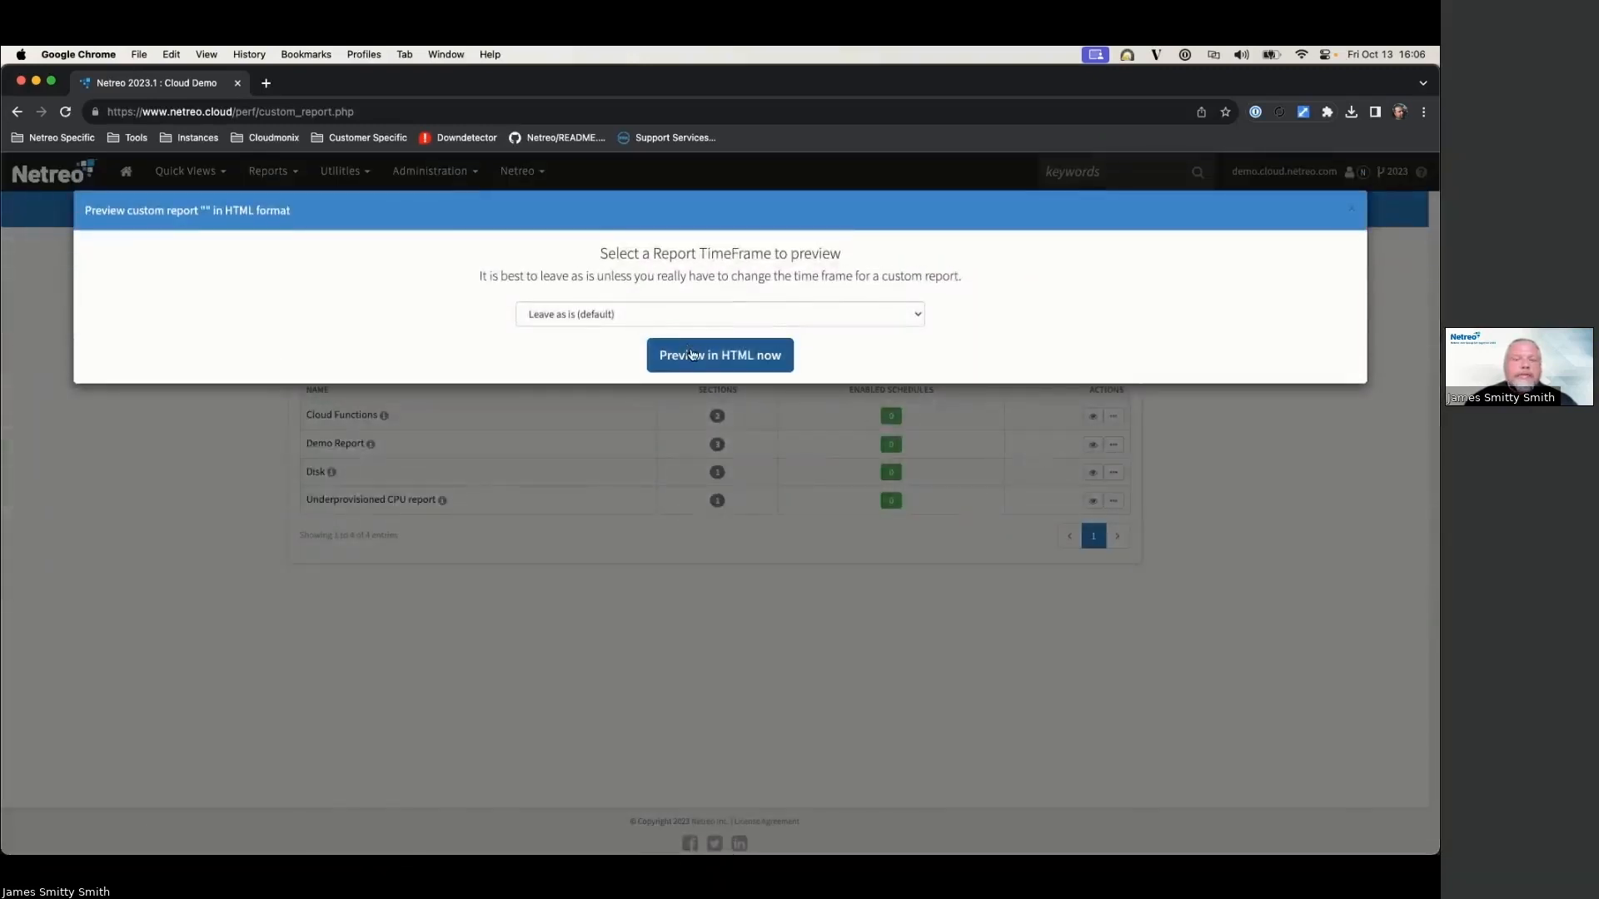
left_click(718, 358)
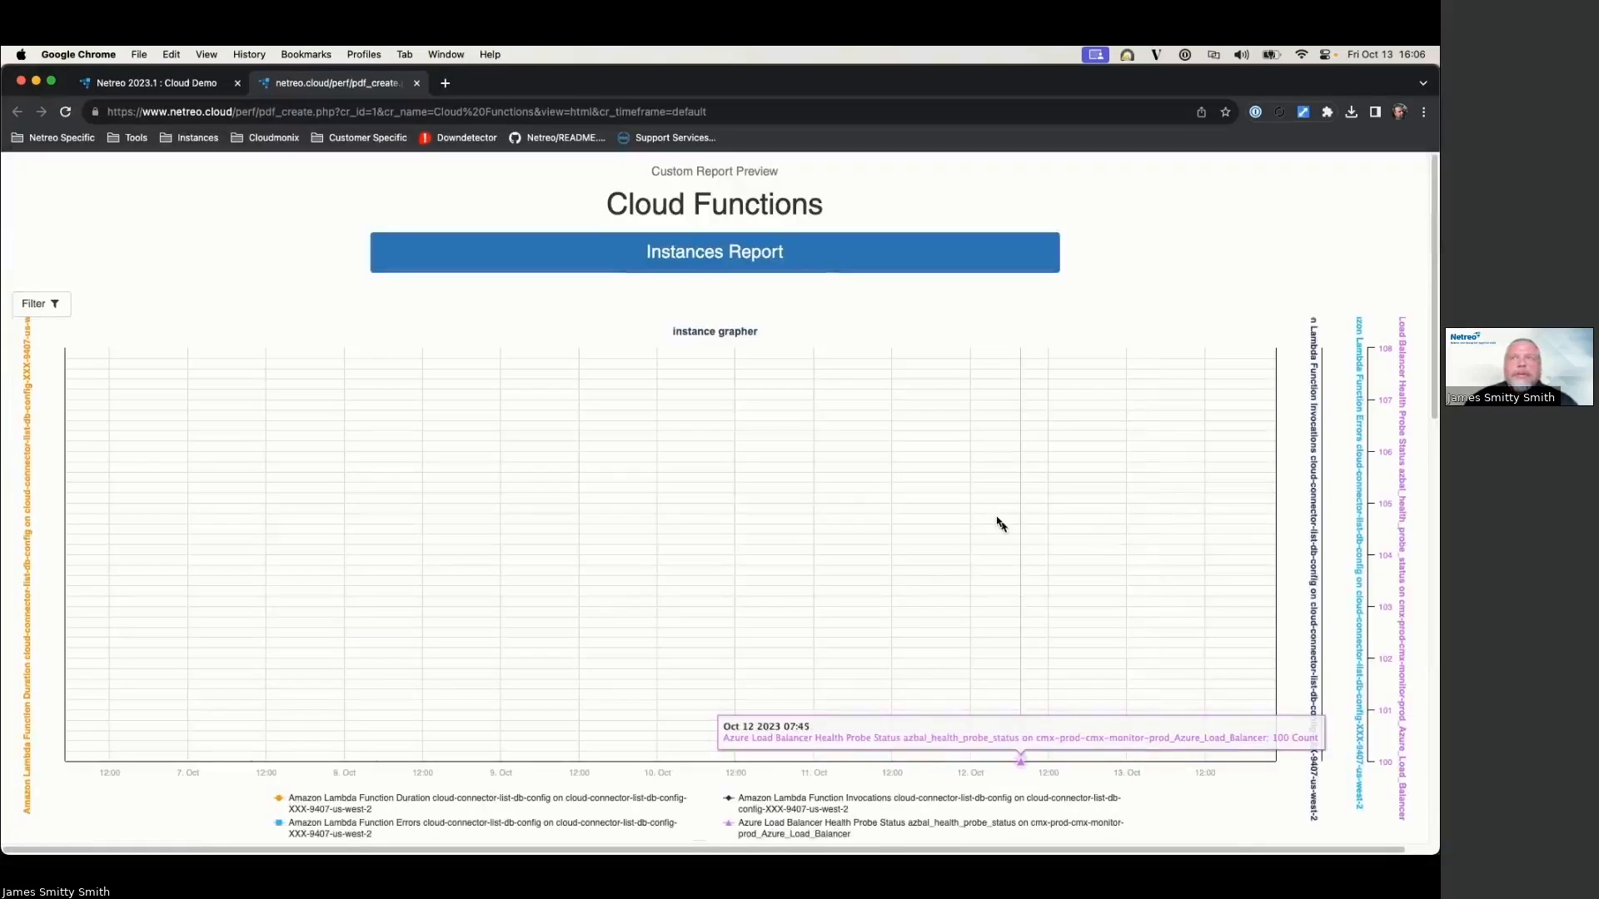
scroll(991, 516, "down", 3)
scroll(607, 521, "down", 10)
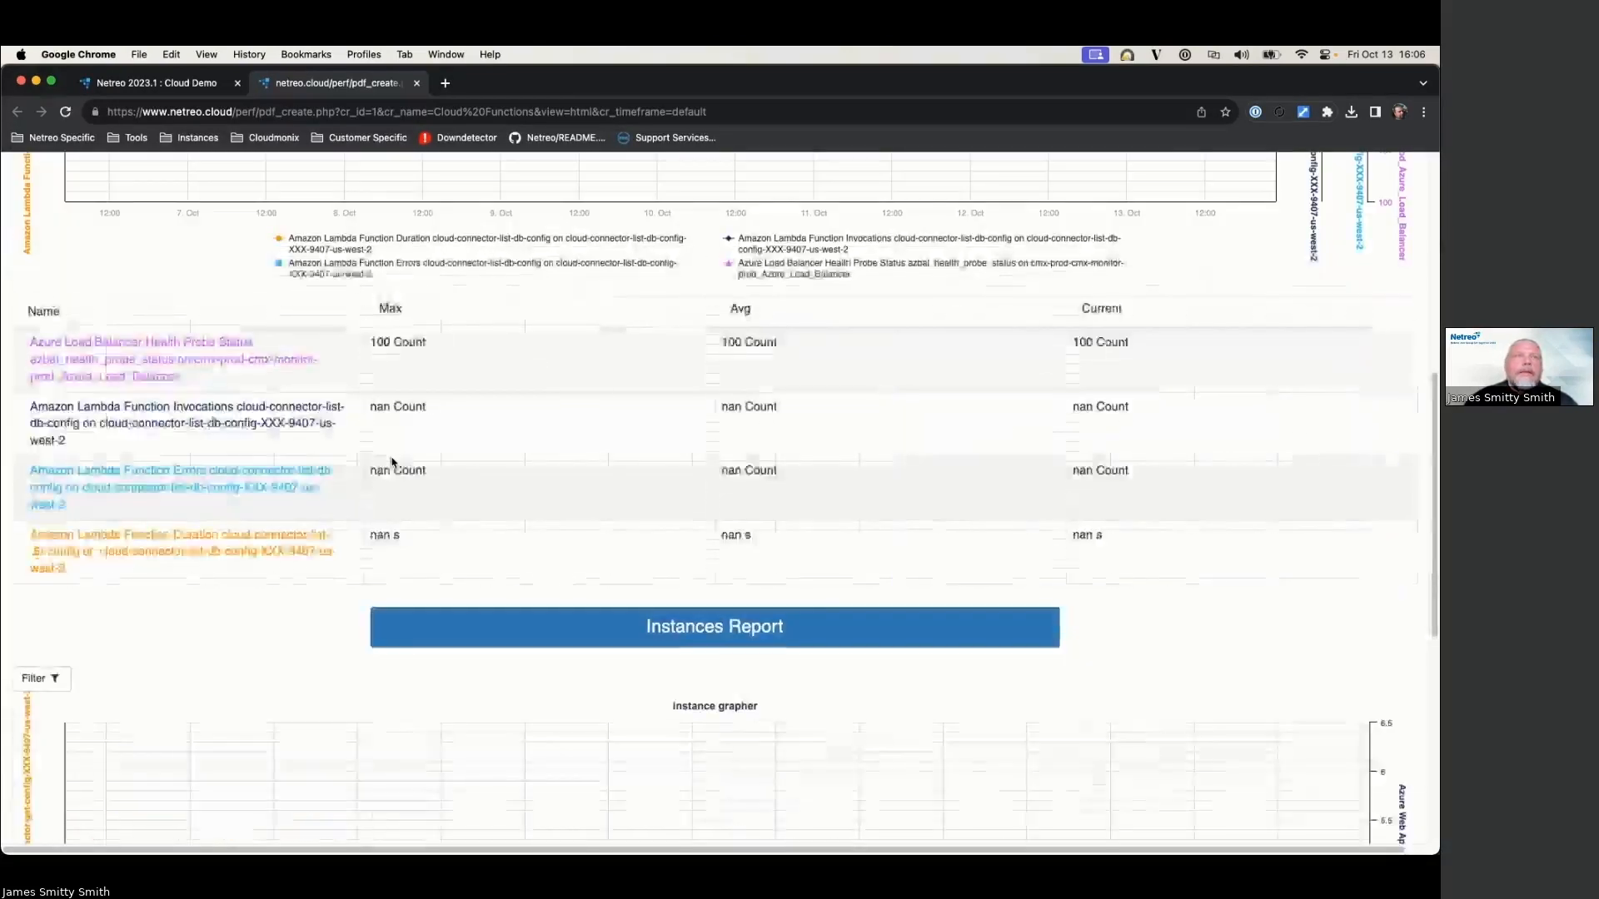
left_click(195, 83)
left_click(1113, 415)
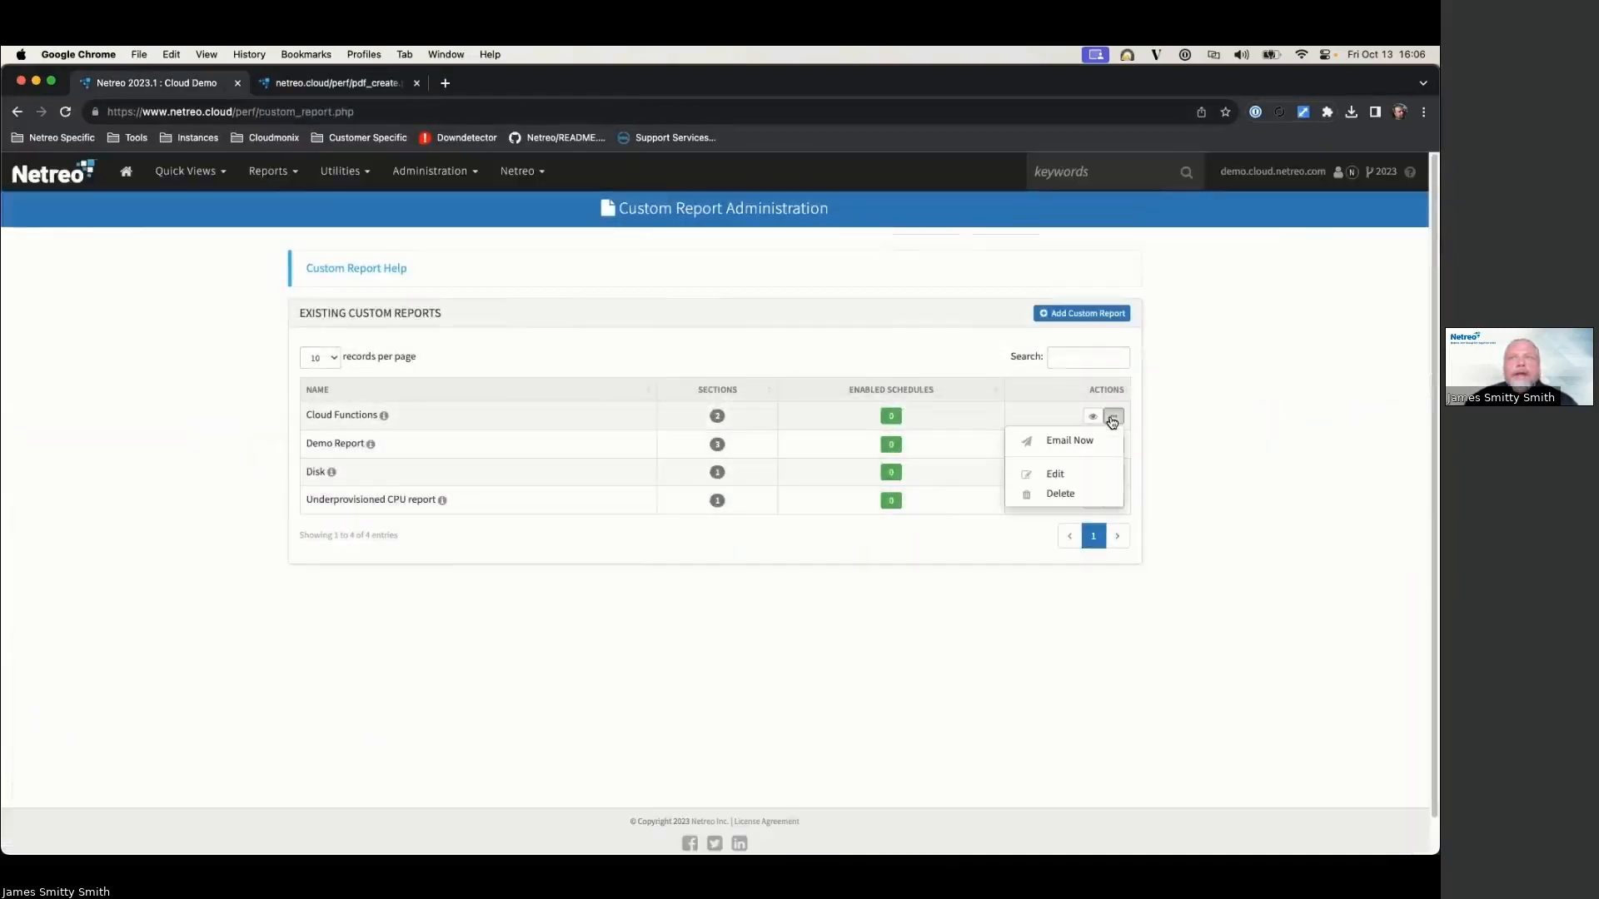
Step: Open the Cloud Functions Email Now form and close it unsent, then dismiss its actions menu
left_click(1072, 442)
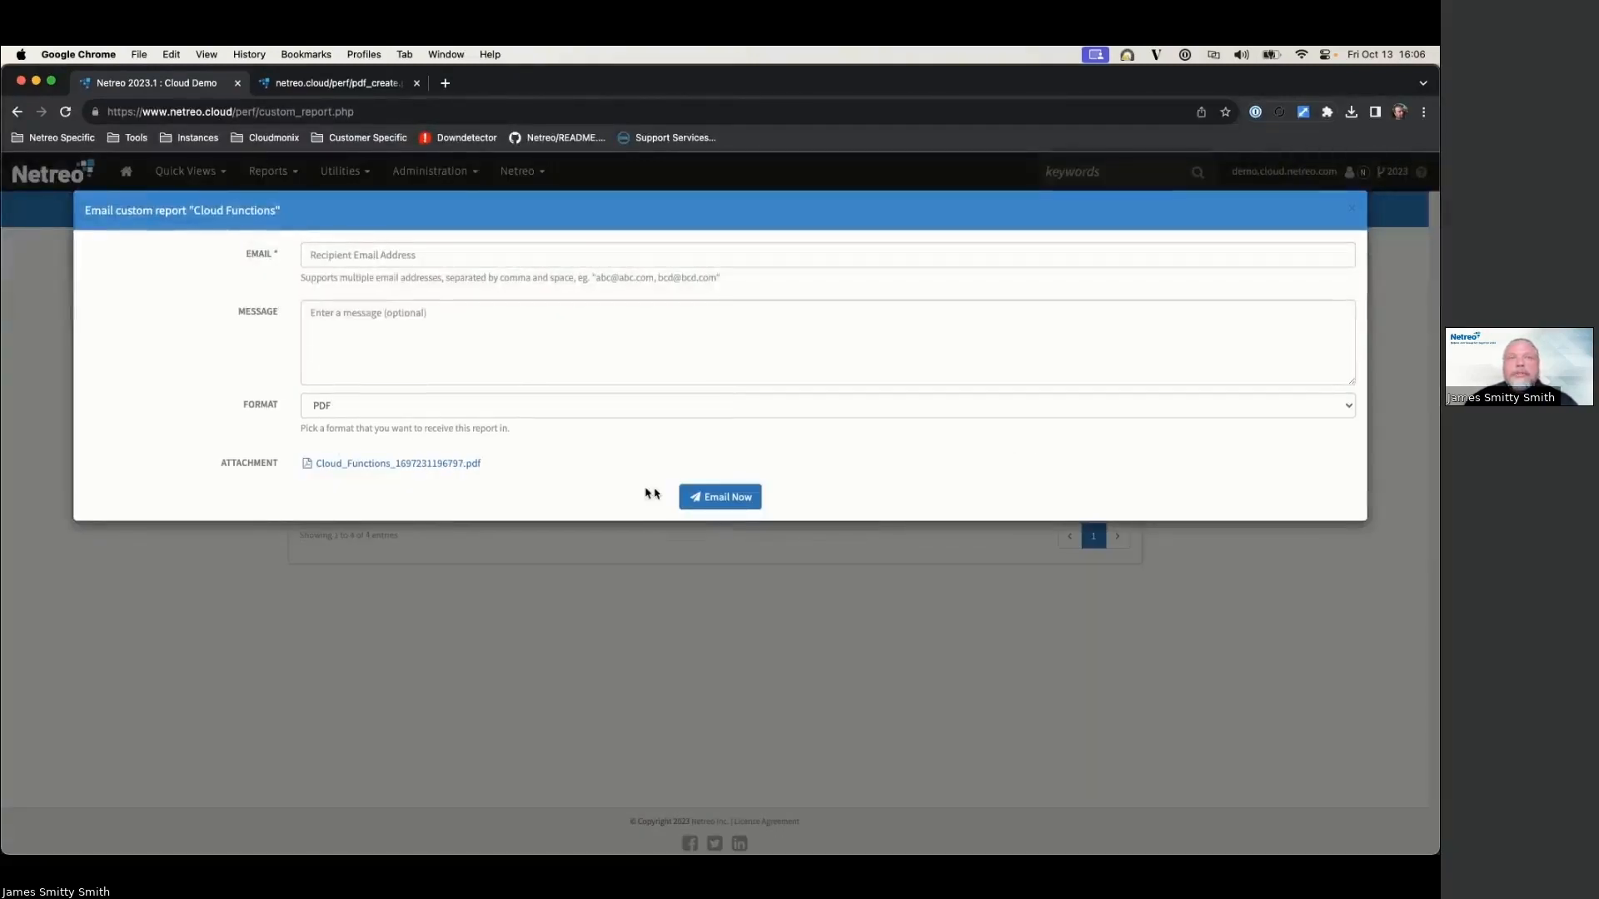
left_click(1350, 209)
left_click(1113, 416)
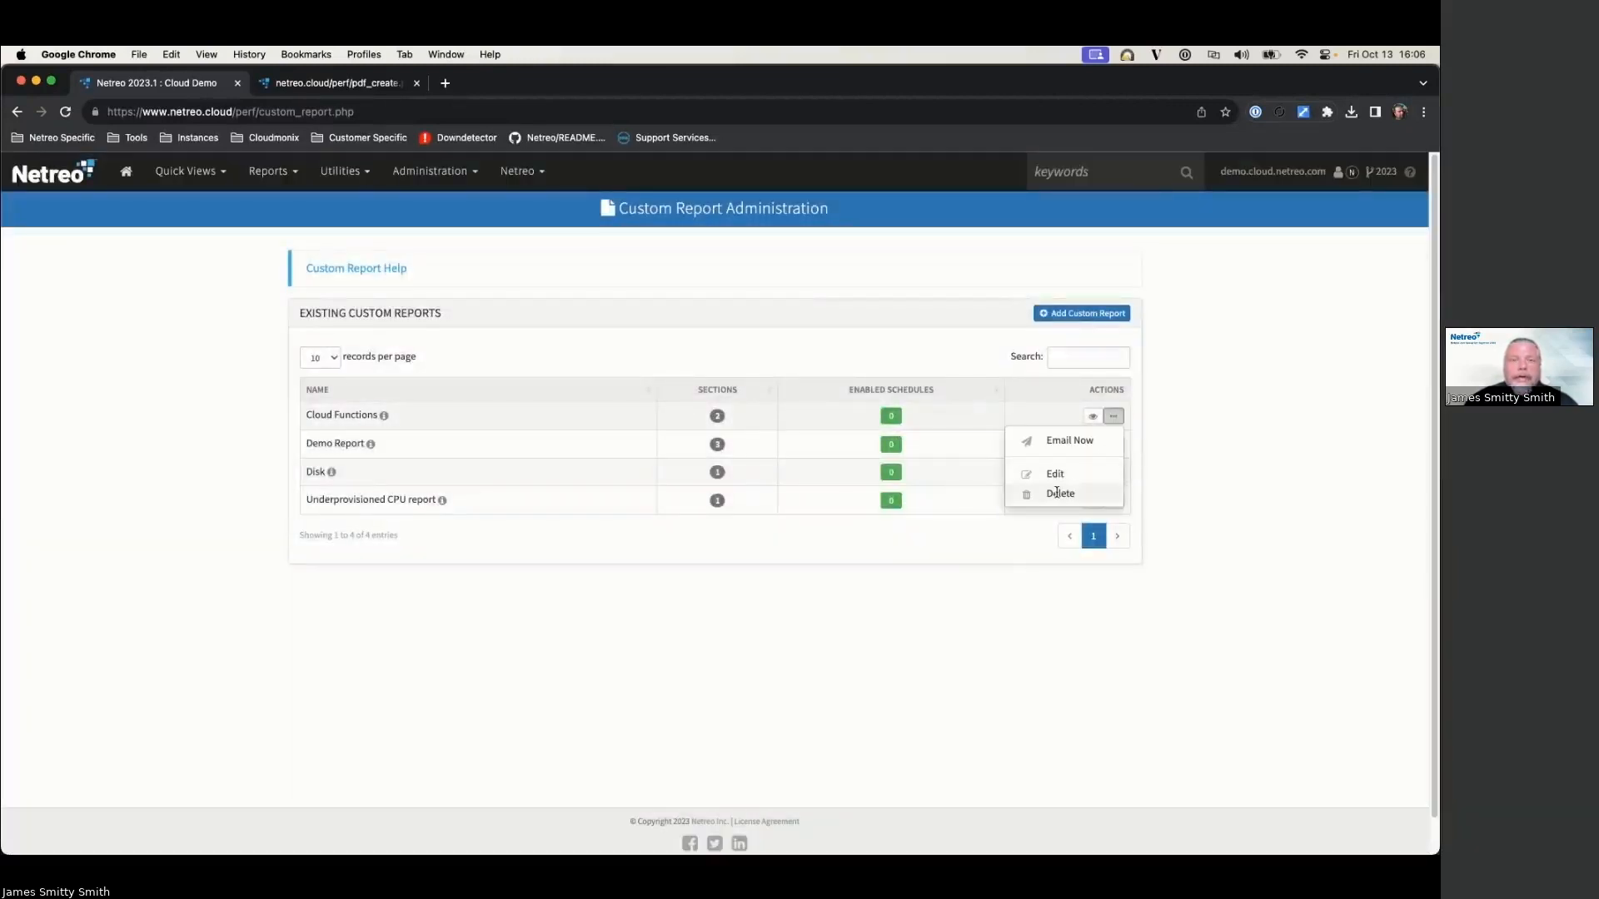
left_click(771, 553)
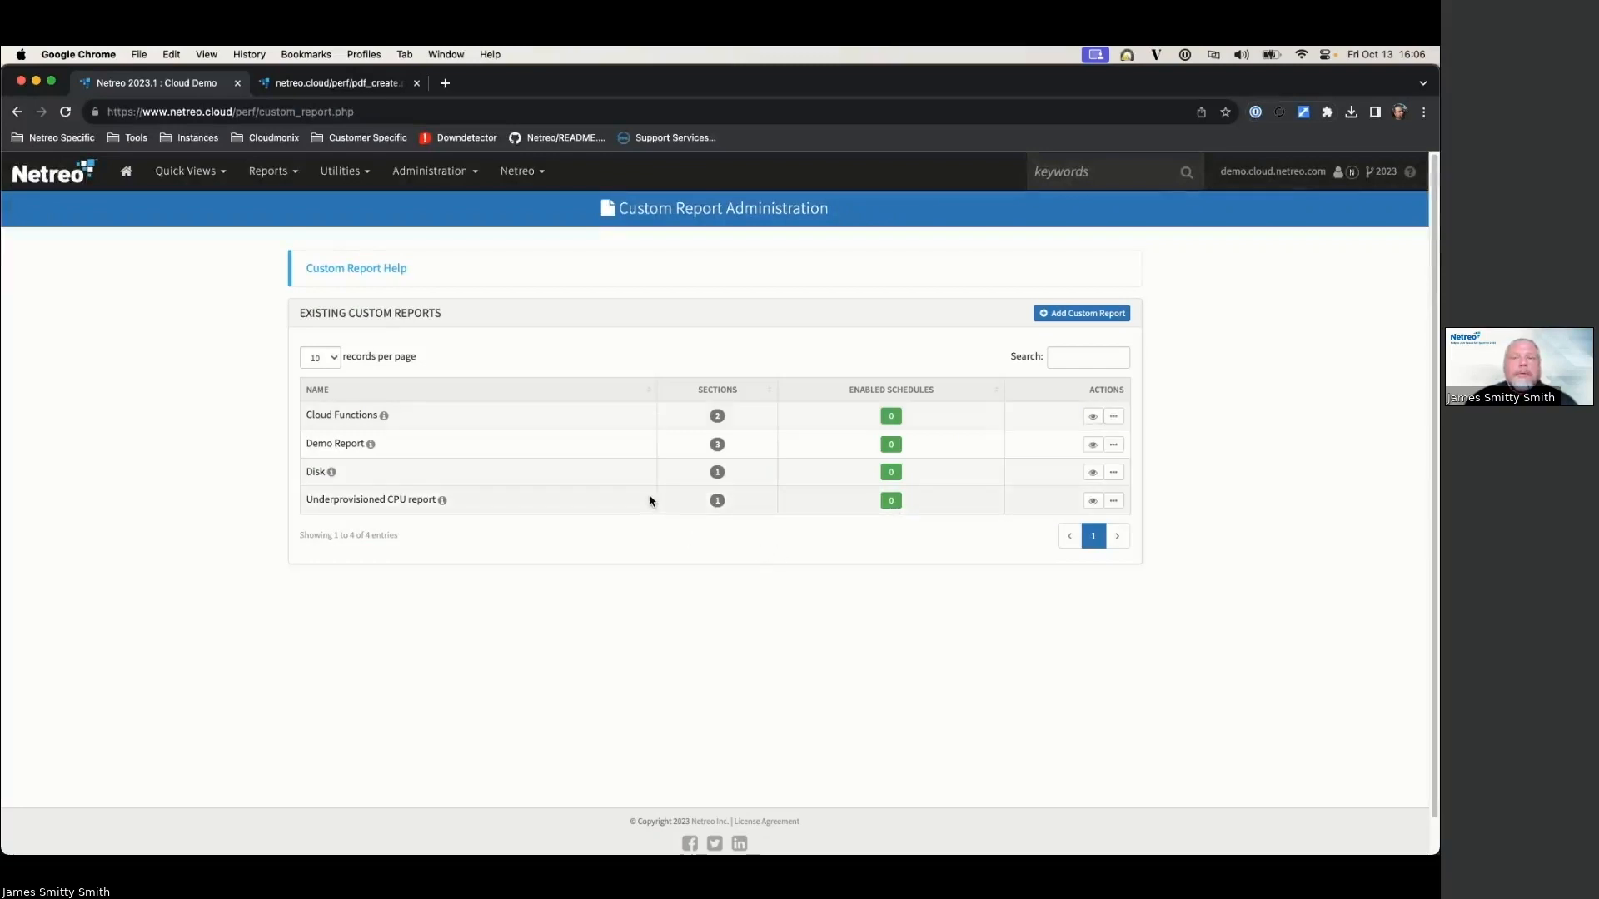
left_click(276, 177)
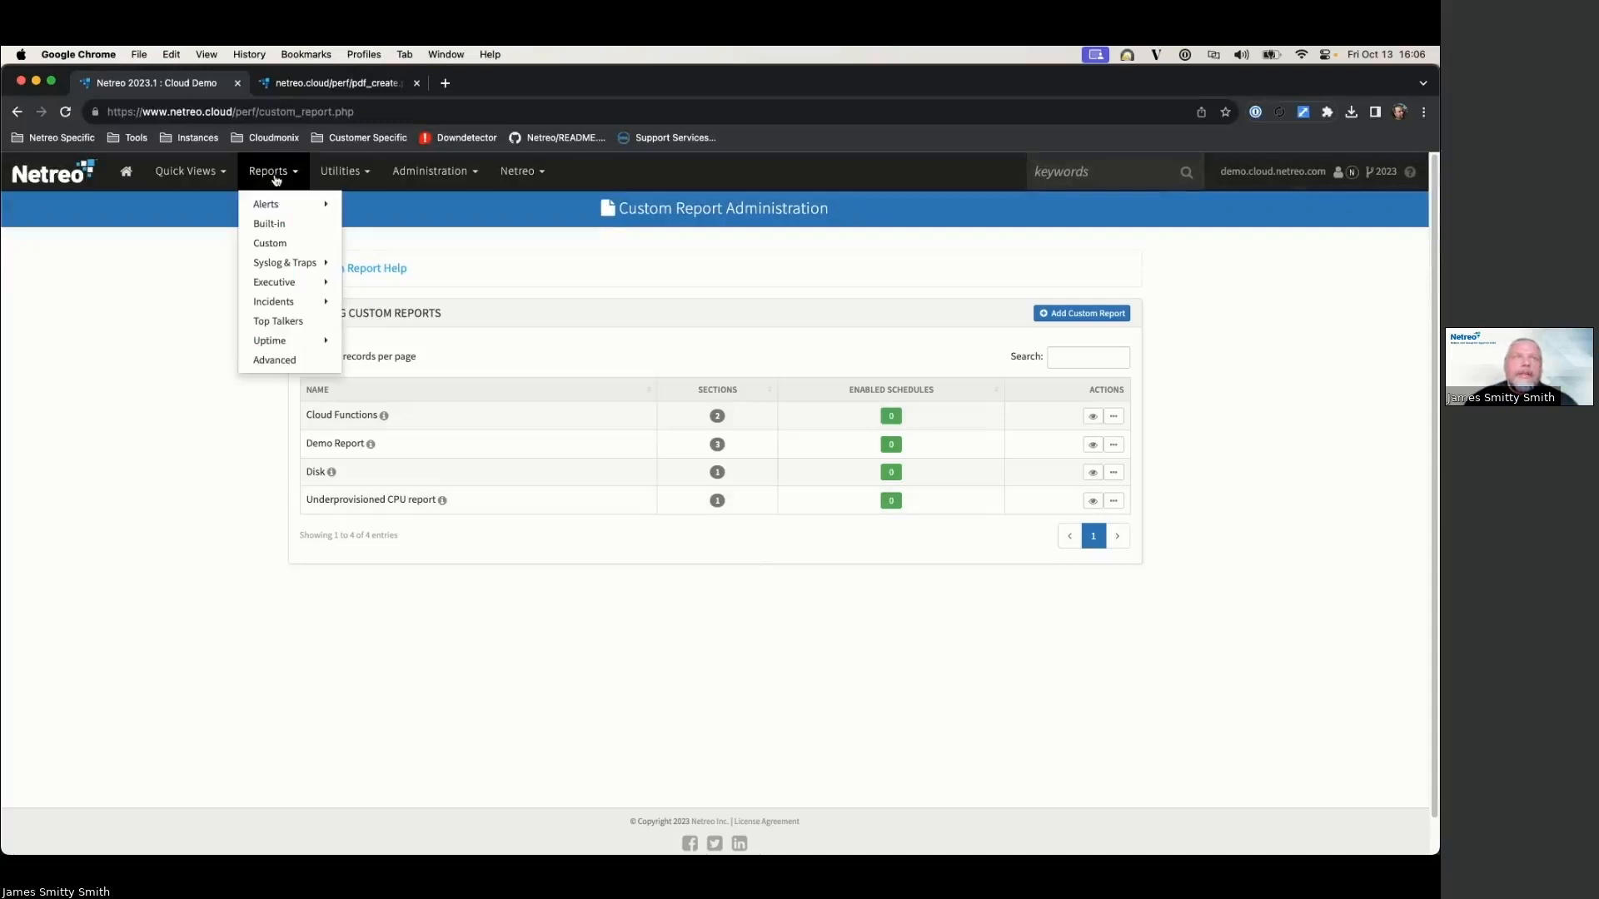
Step: Go to Advanced Reporting and cancel out of the Create Report Template dialog
left_click(274, 359)
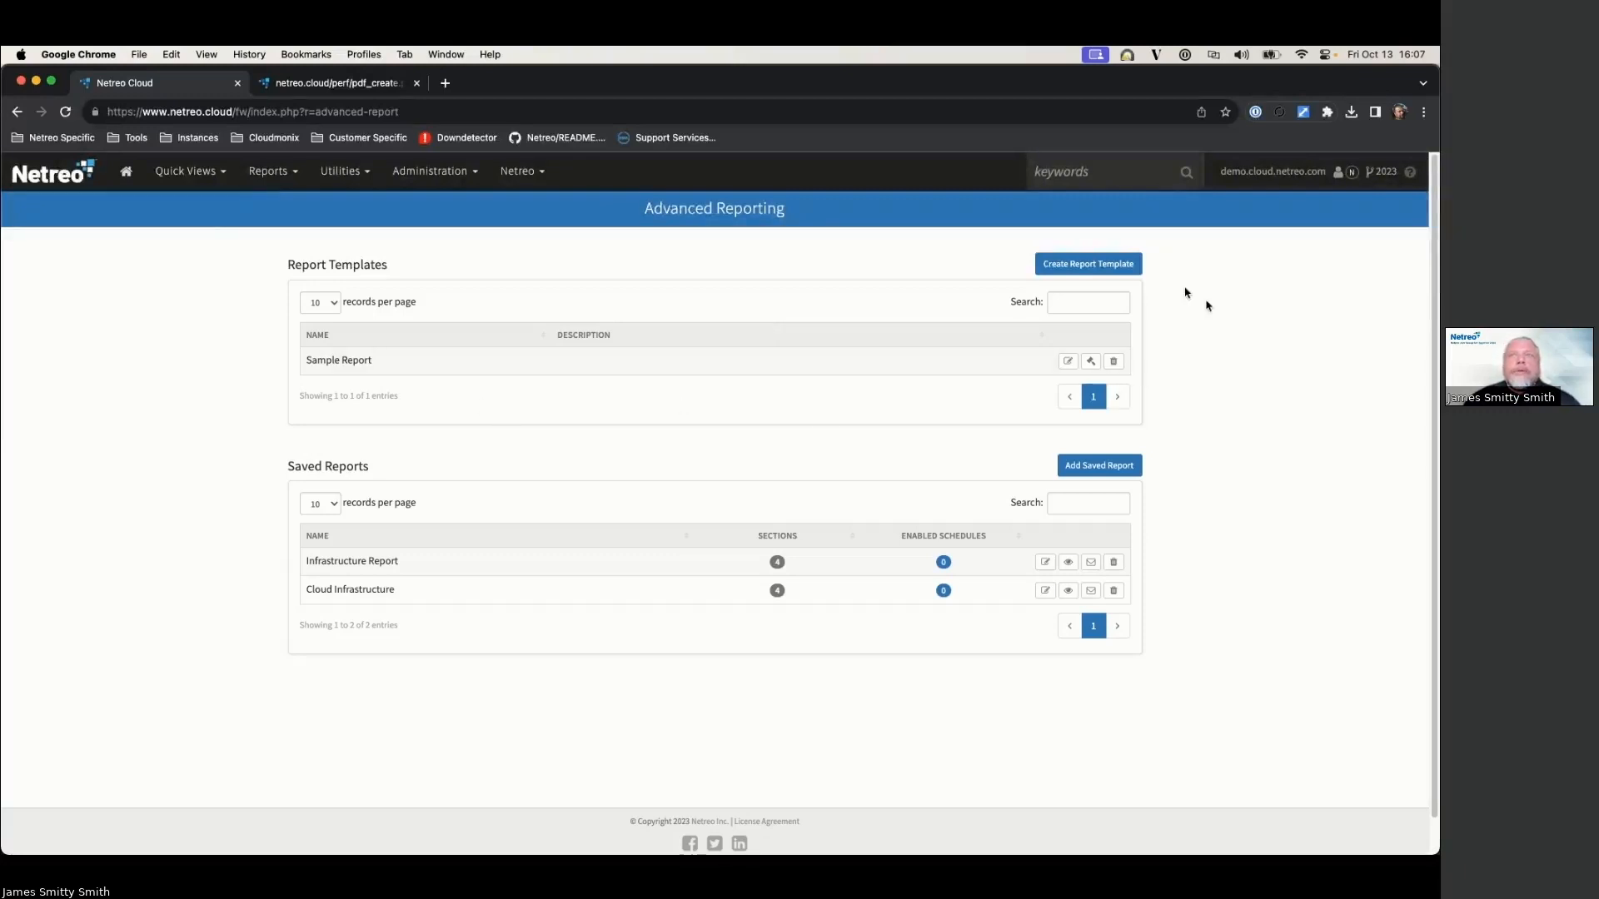
left_click(1072, 266)
left_click(1355, 217)
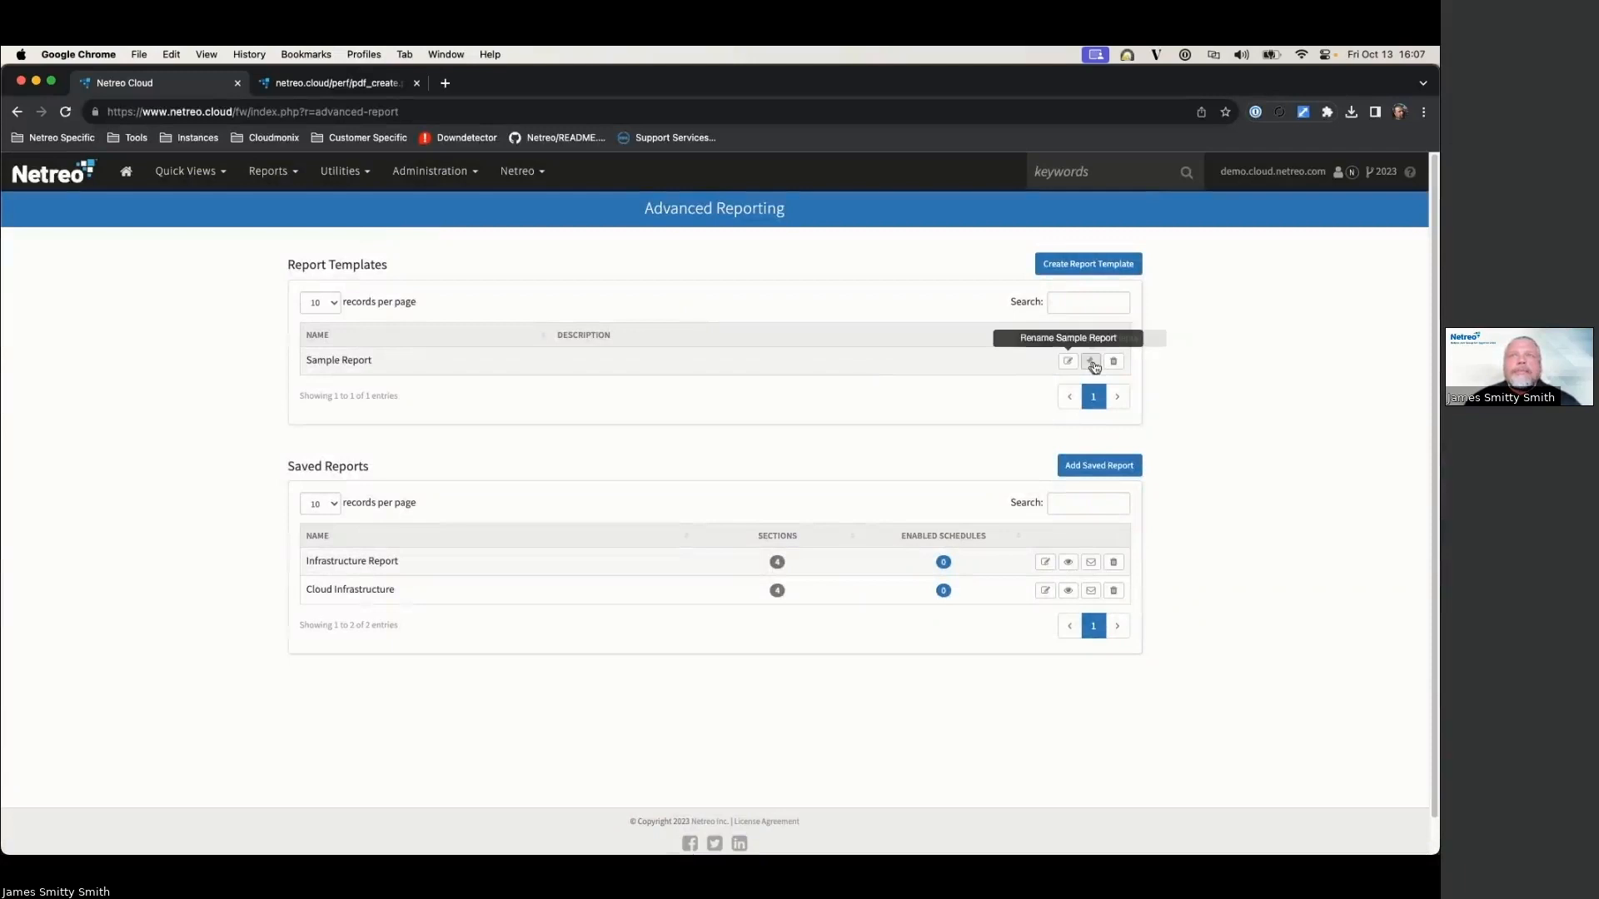
left_click(1092, 364)
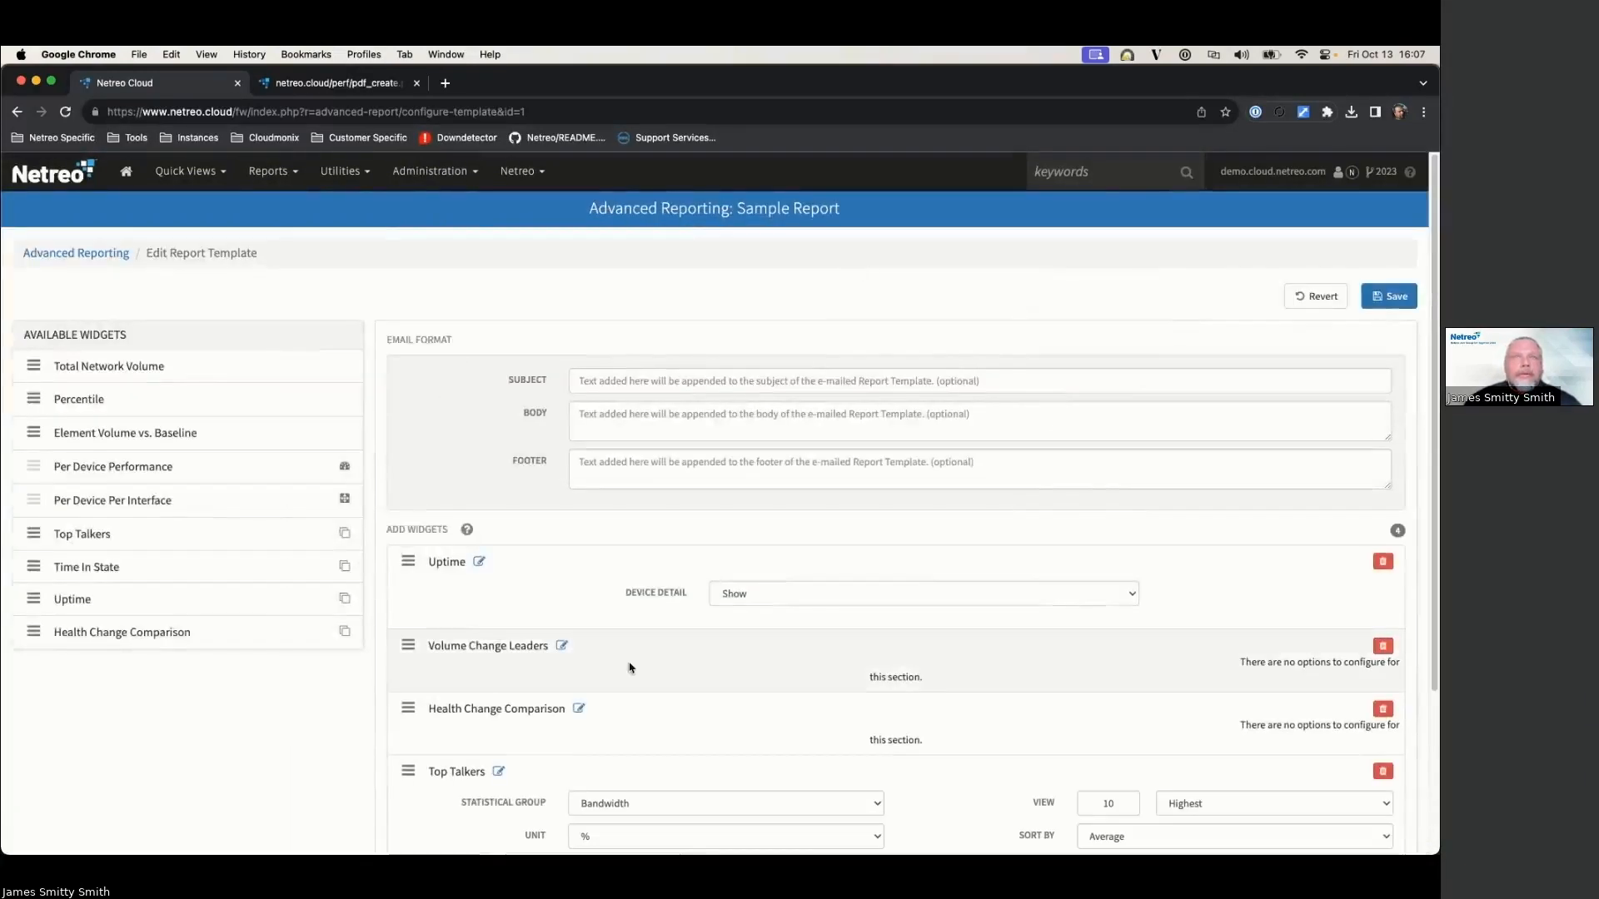
scroll(500, 404, "down", 3)
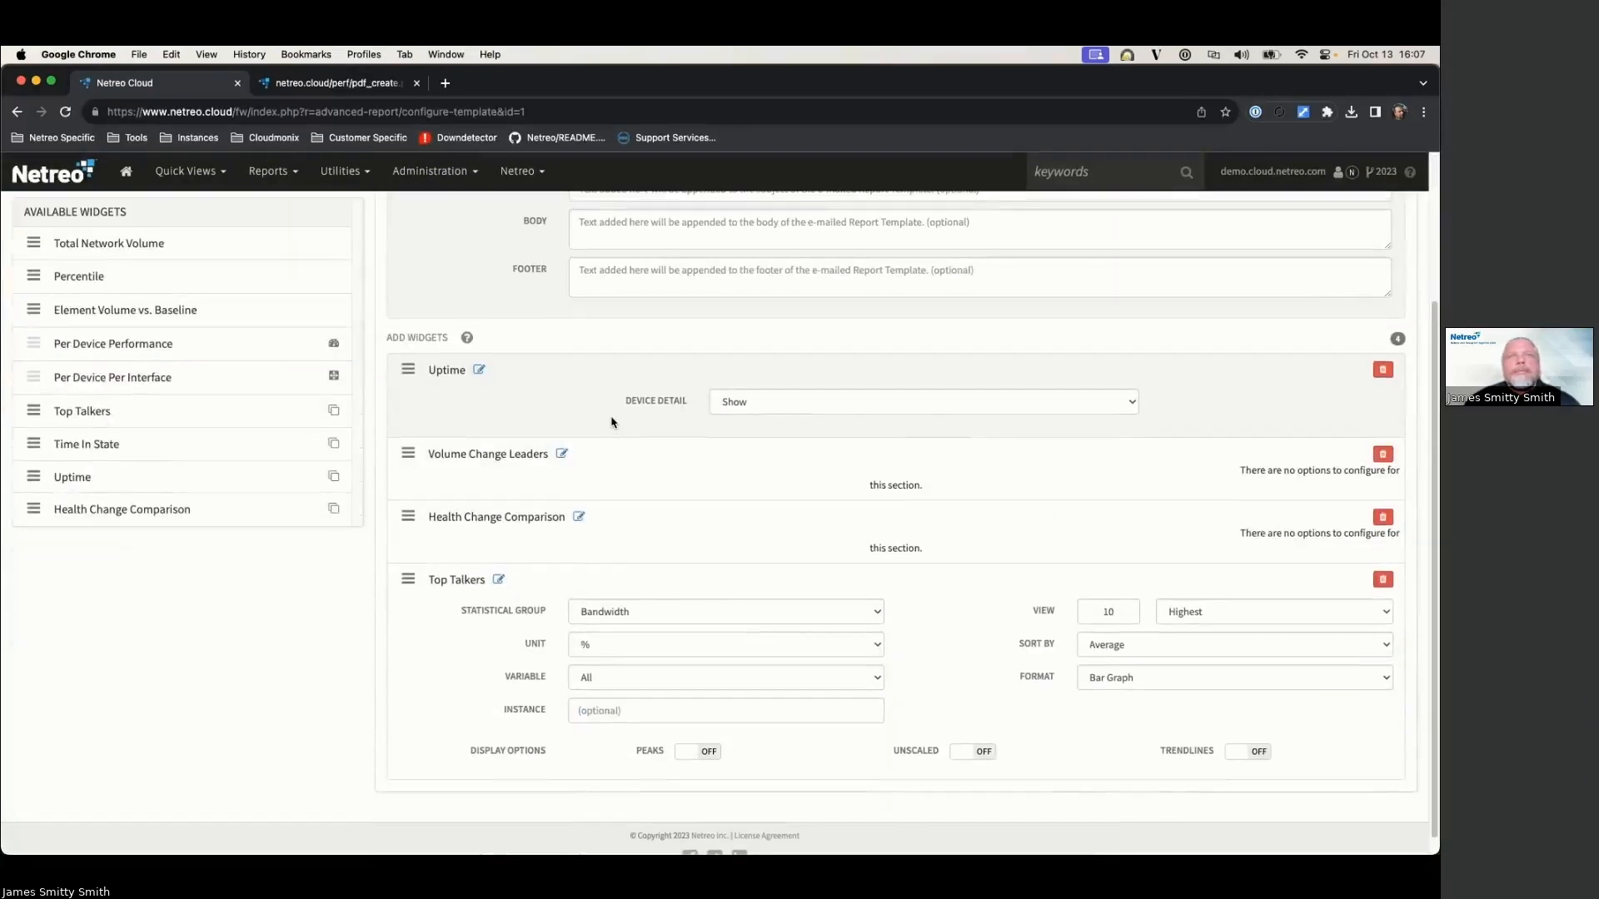
scroll(600, 412, "down", 1)
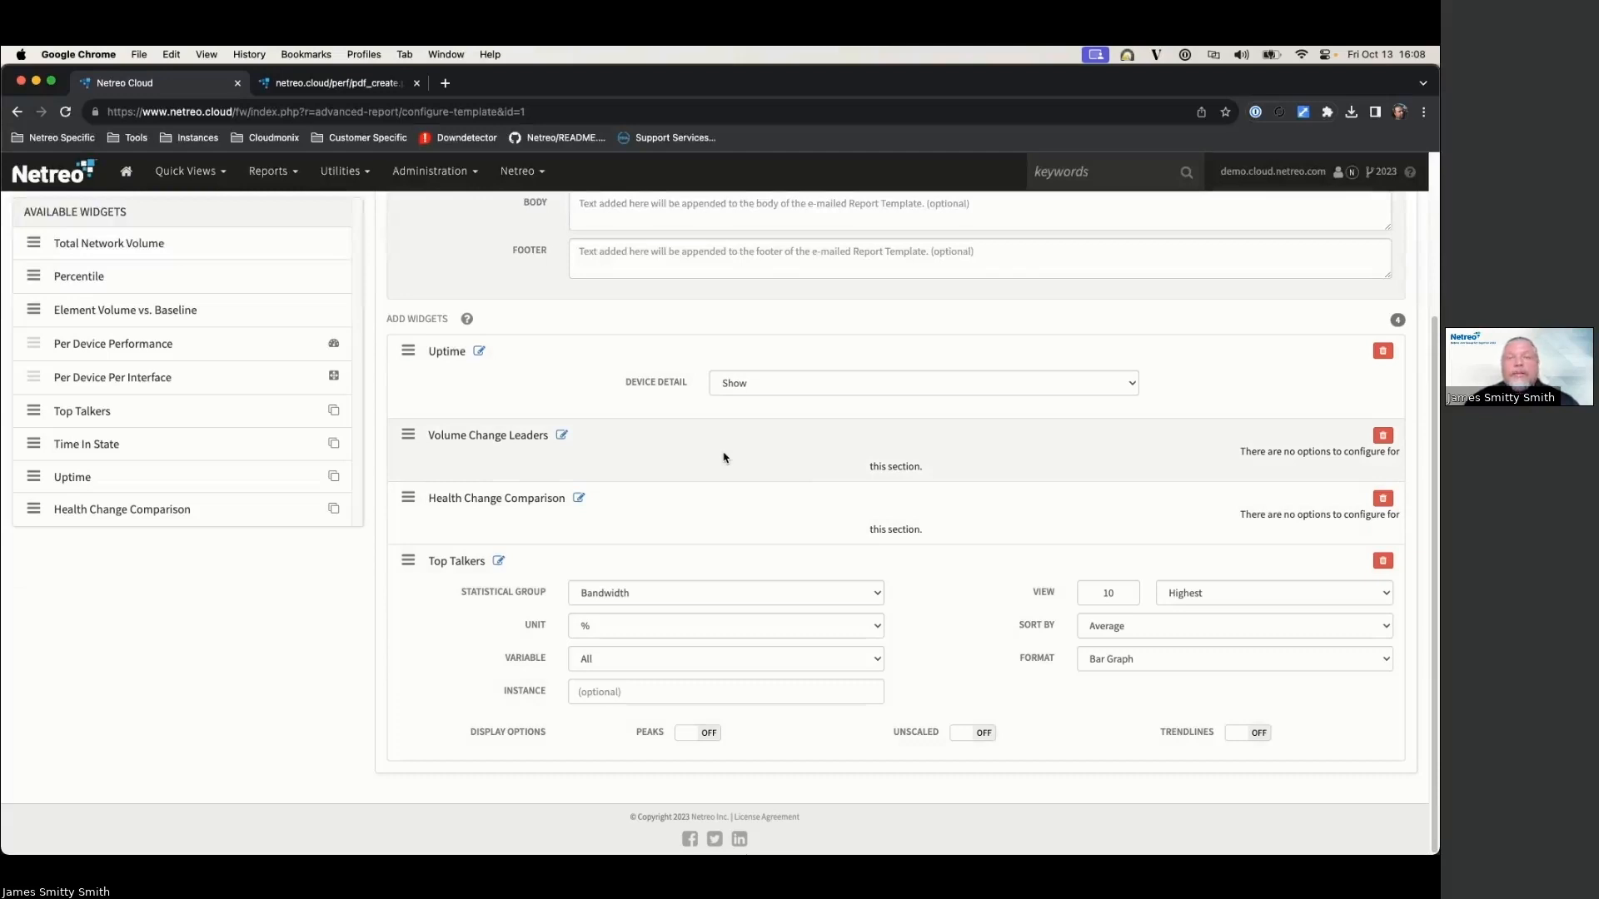
scroll(722, 458, "up", 5)
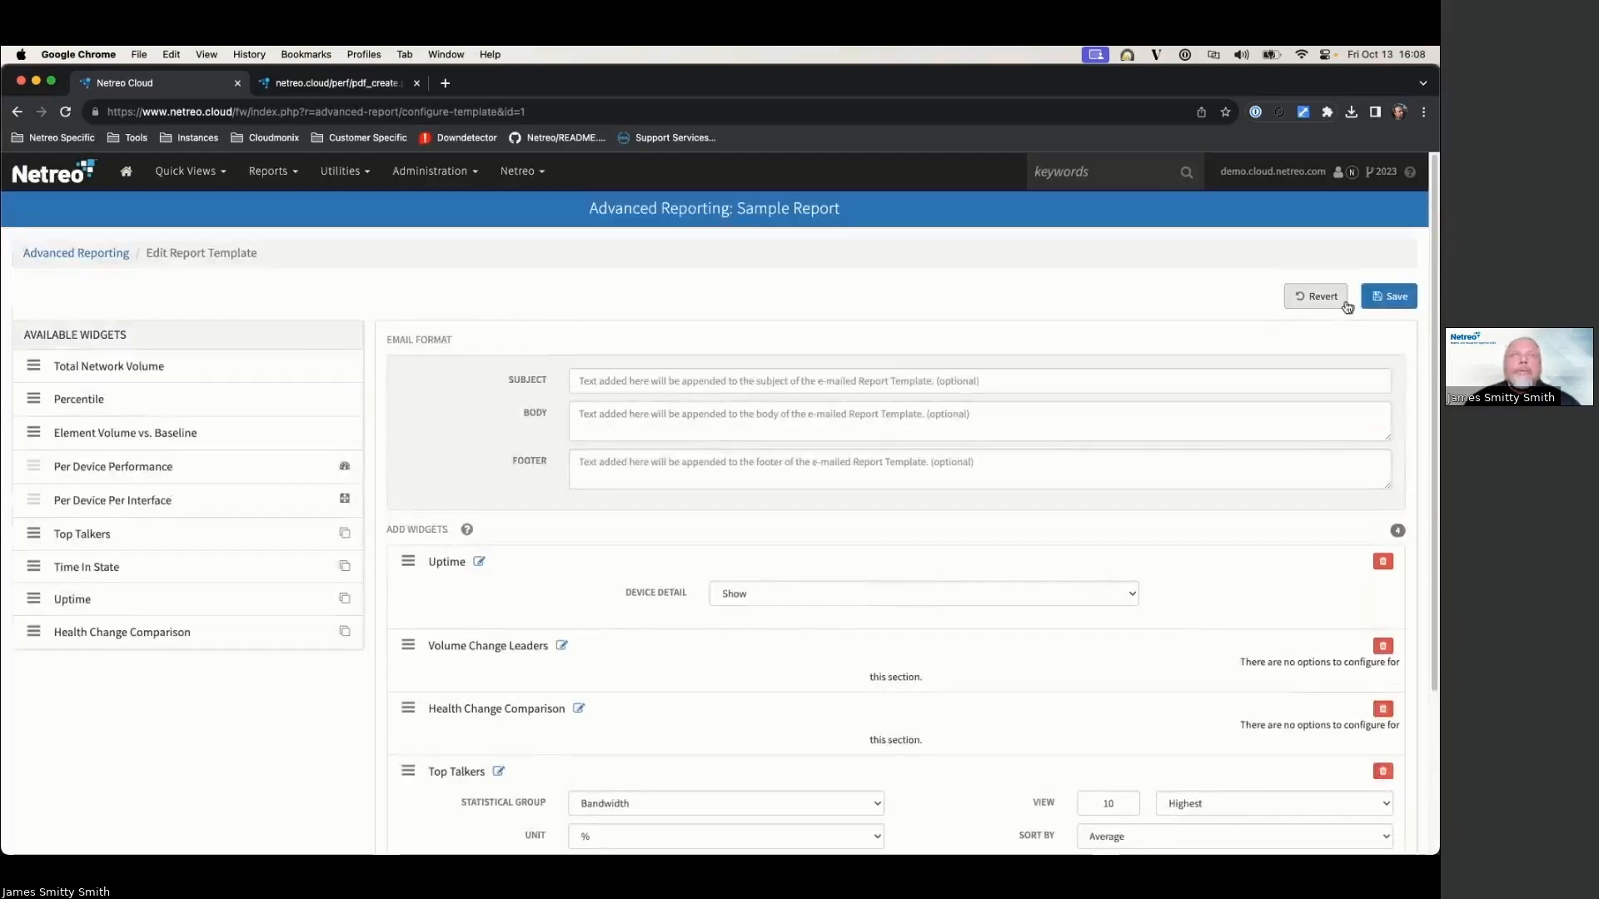
left_click(86, 253)
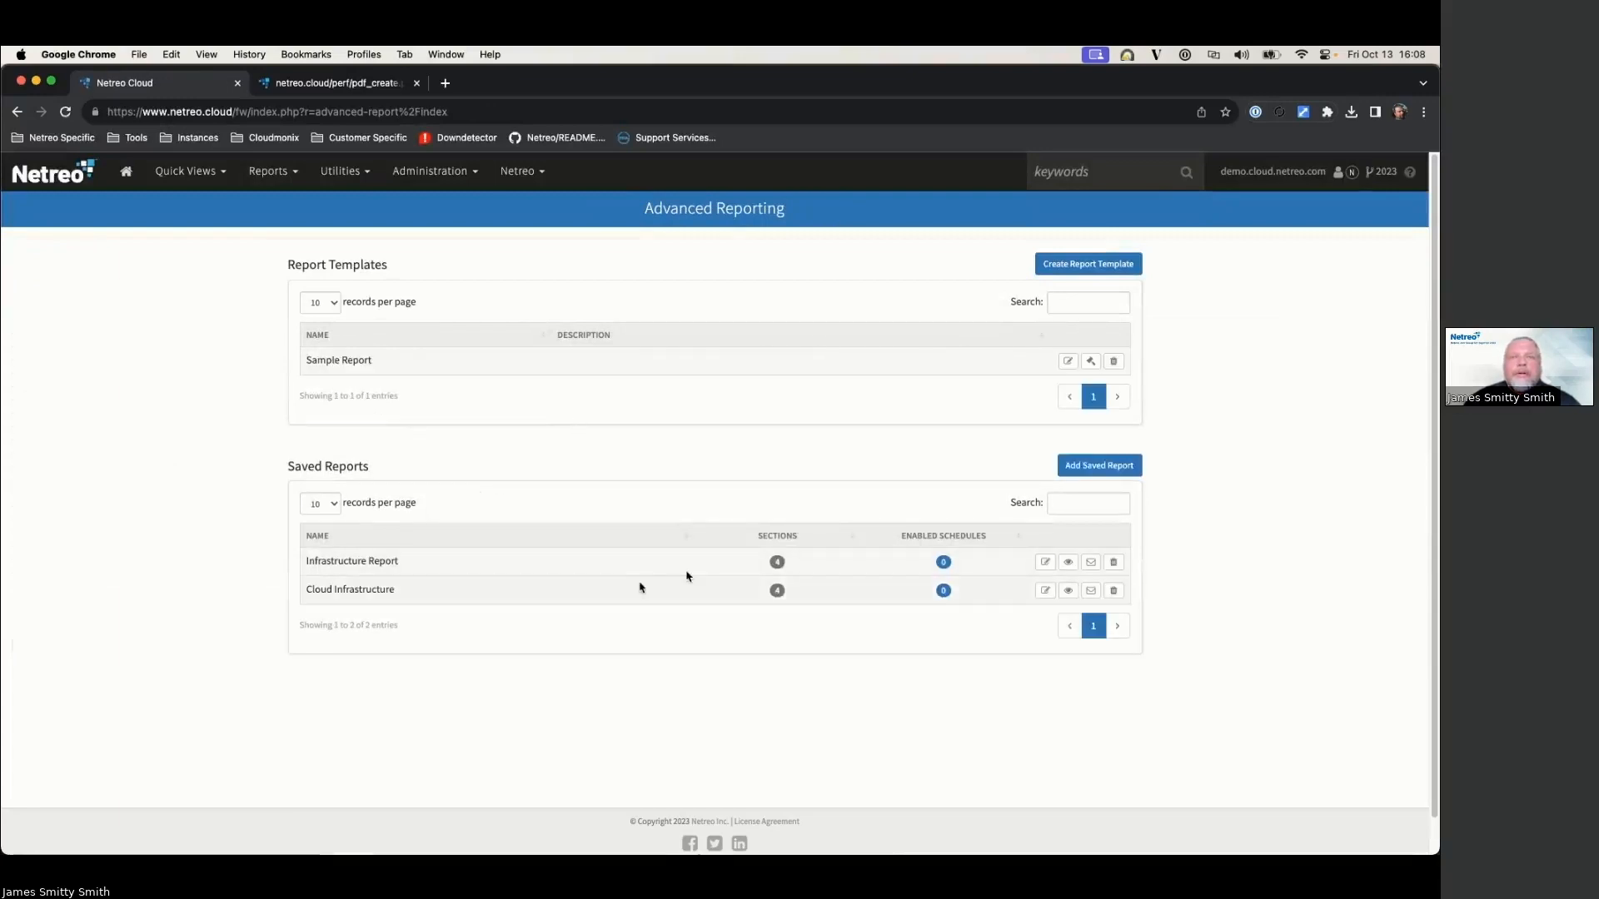
left_click(1045, 563)
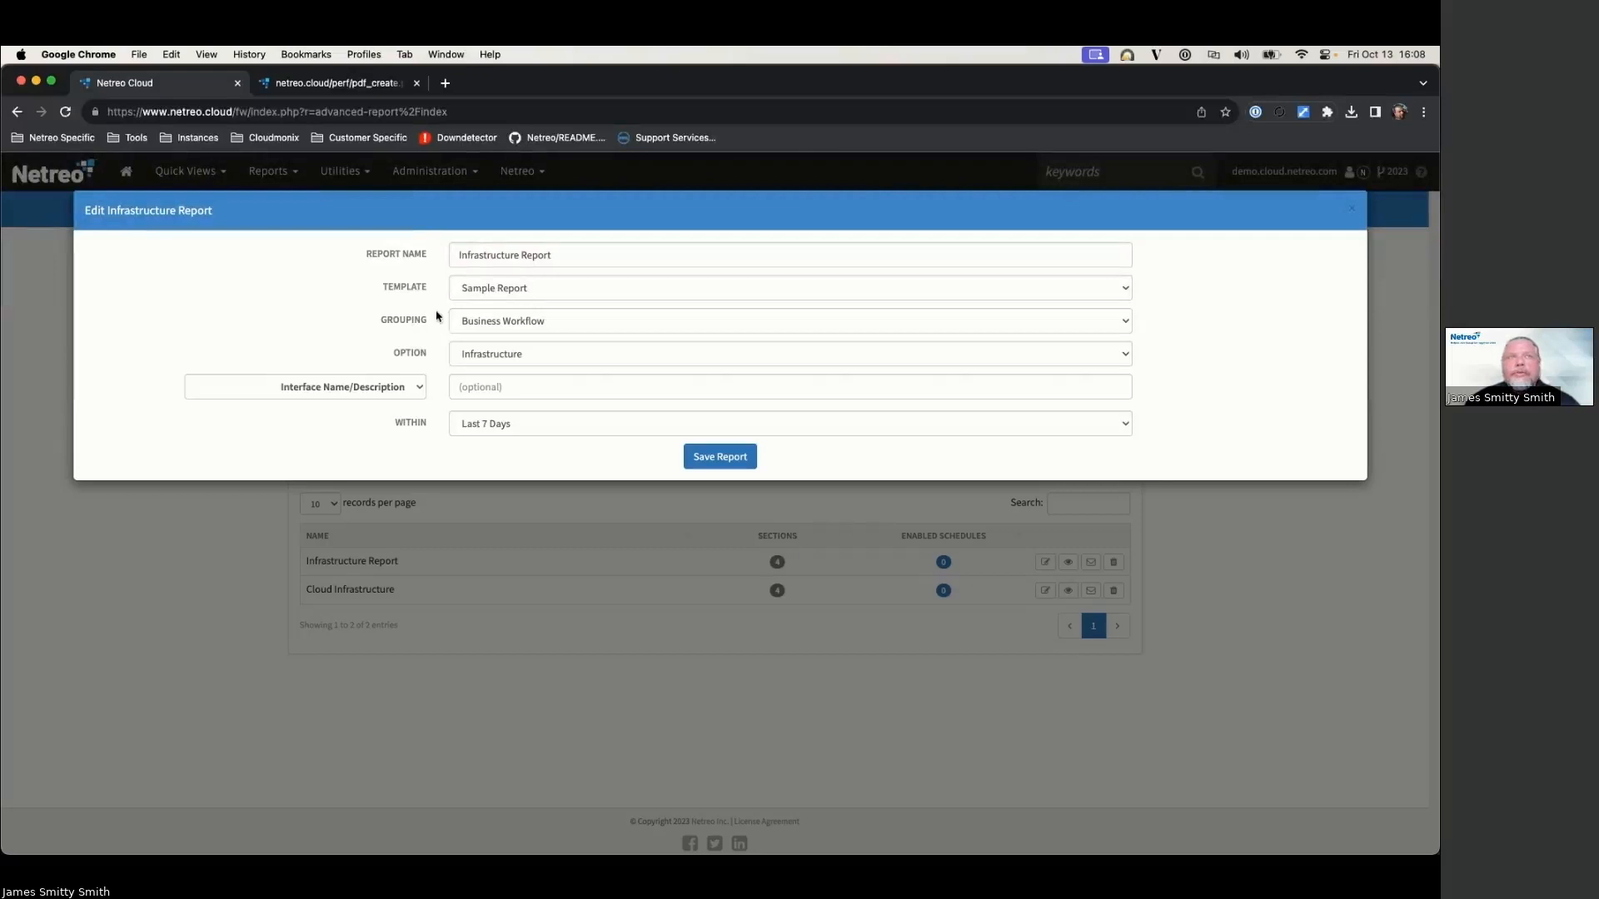
left_click_drag(432, 322, 345, 325)
left_click_drag(433, 356, 349, 360)
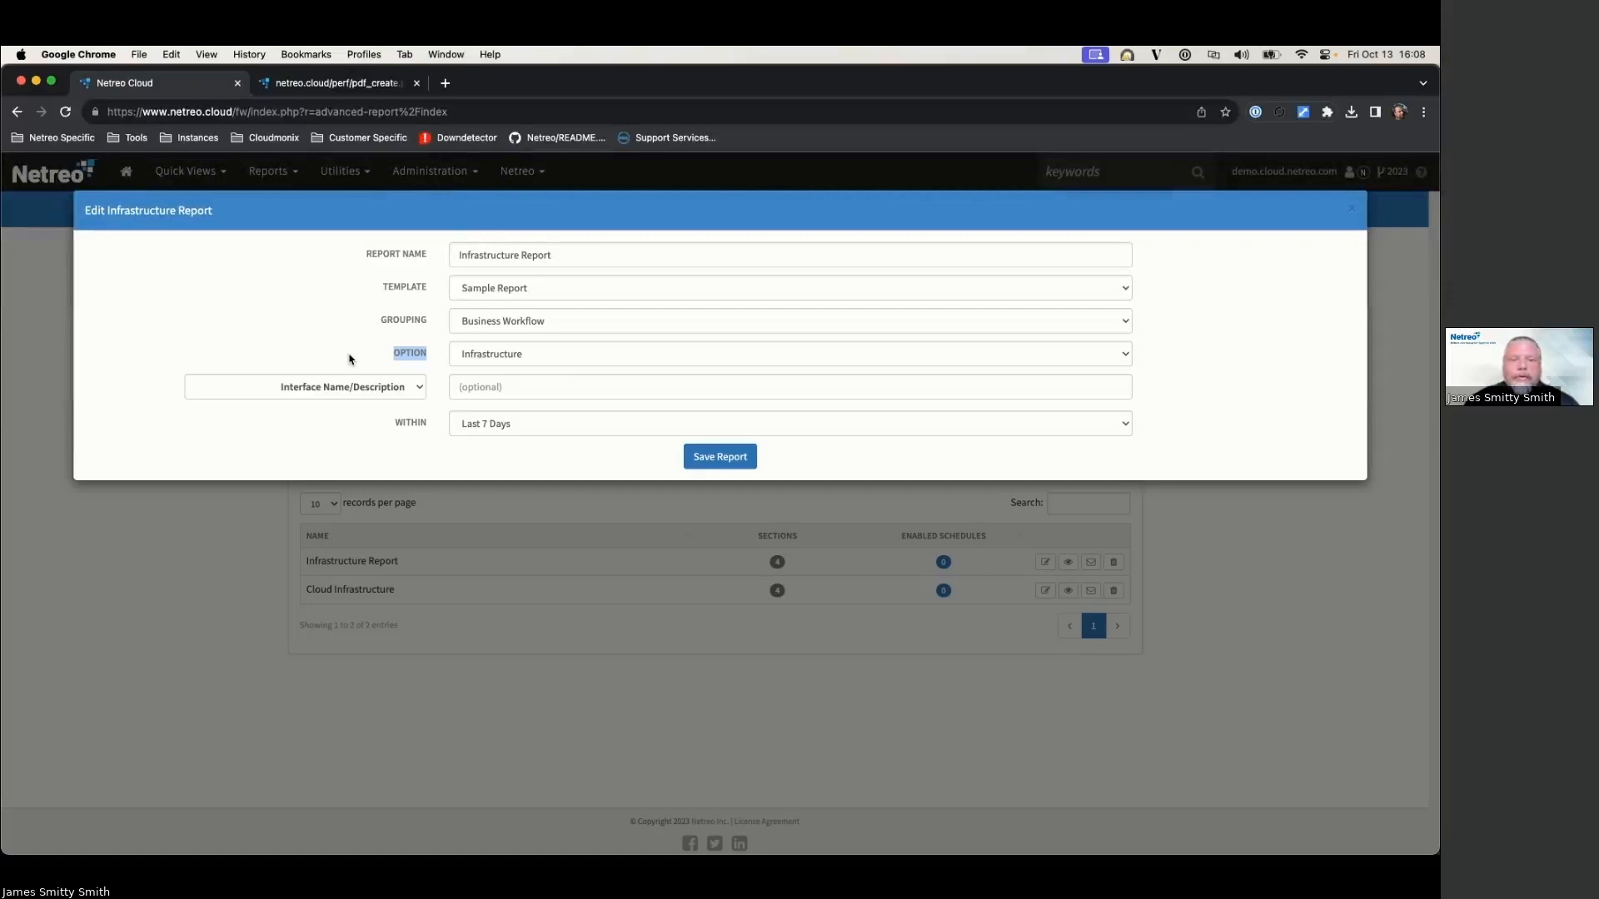
left_click(1351, 208)
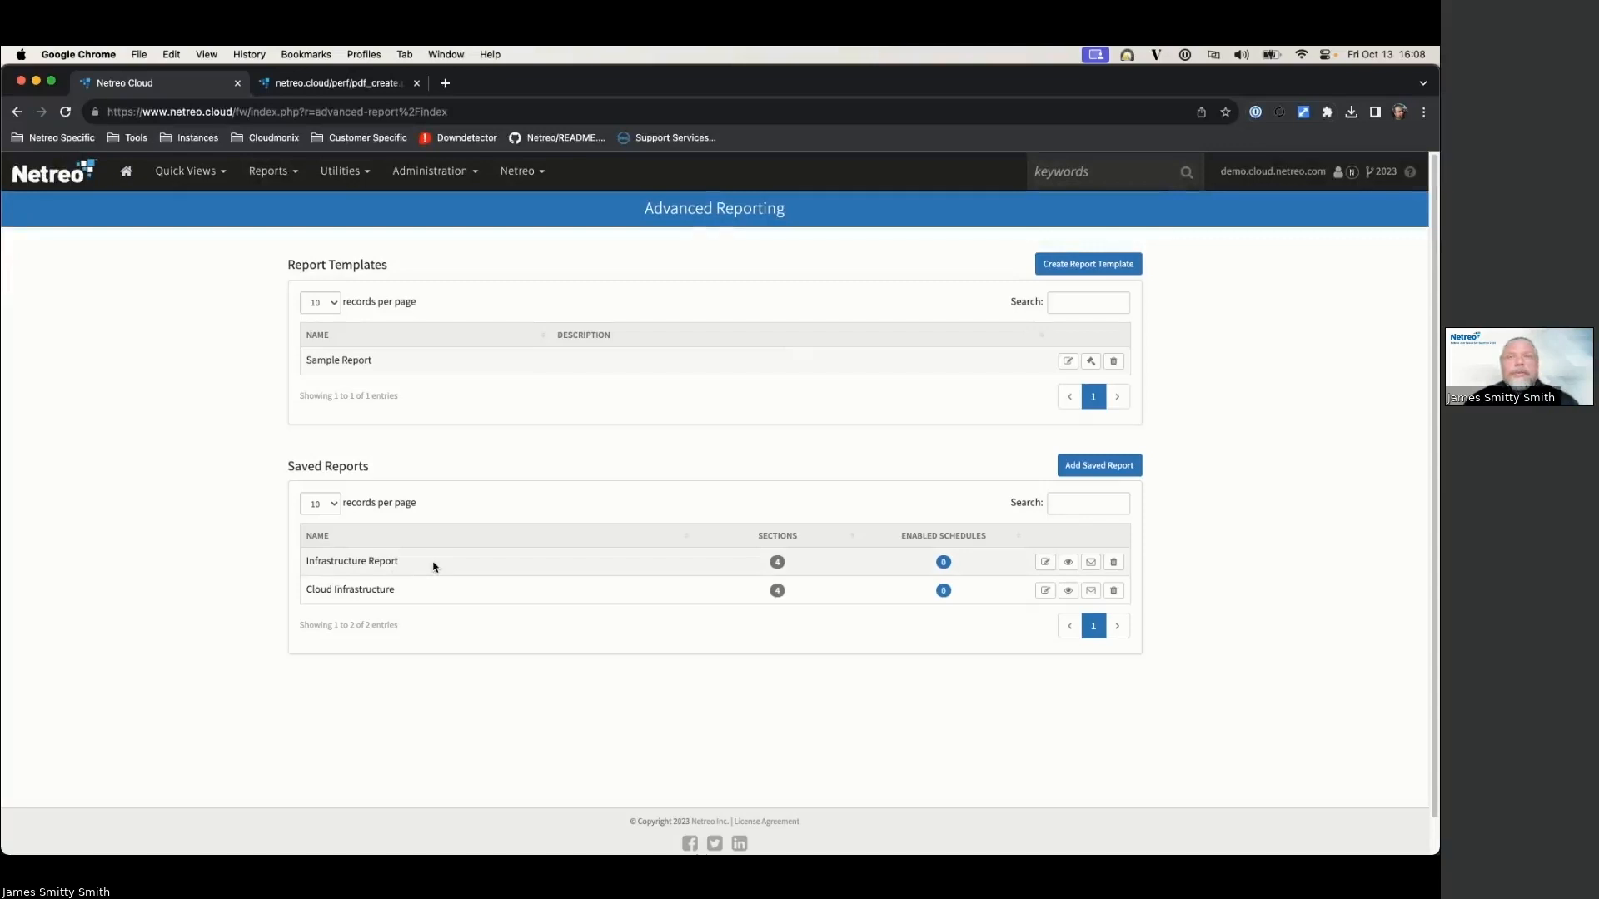
left_click(942, 563)
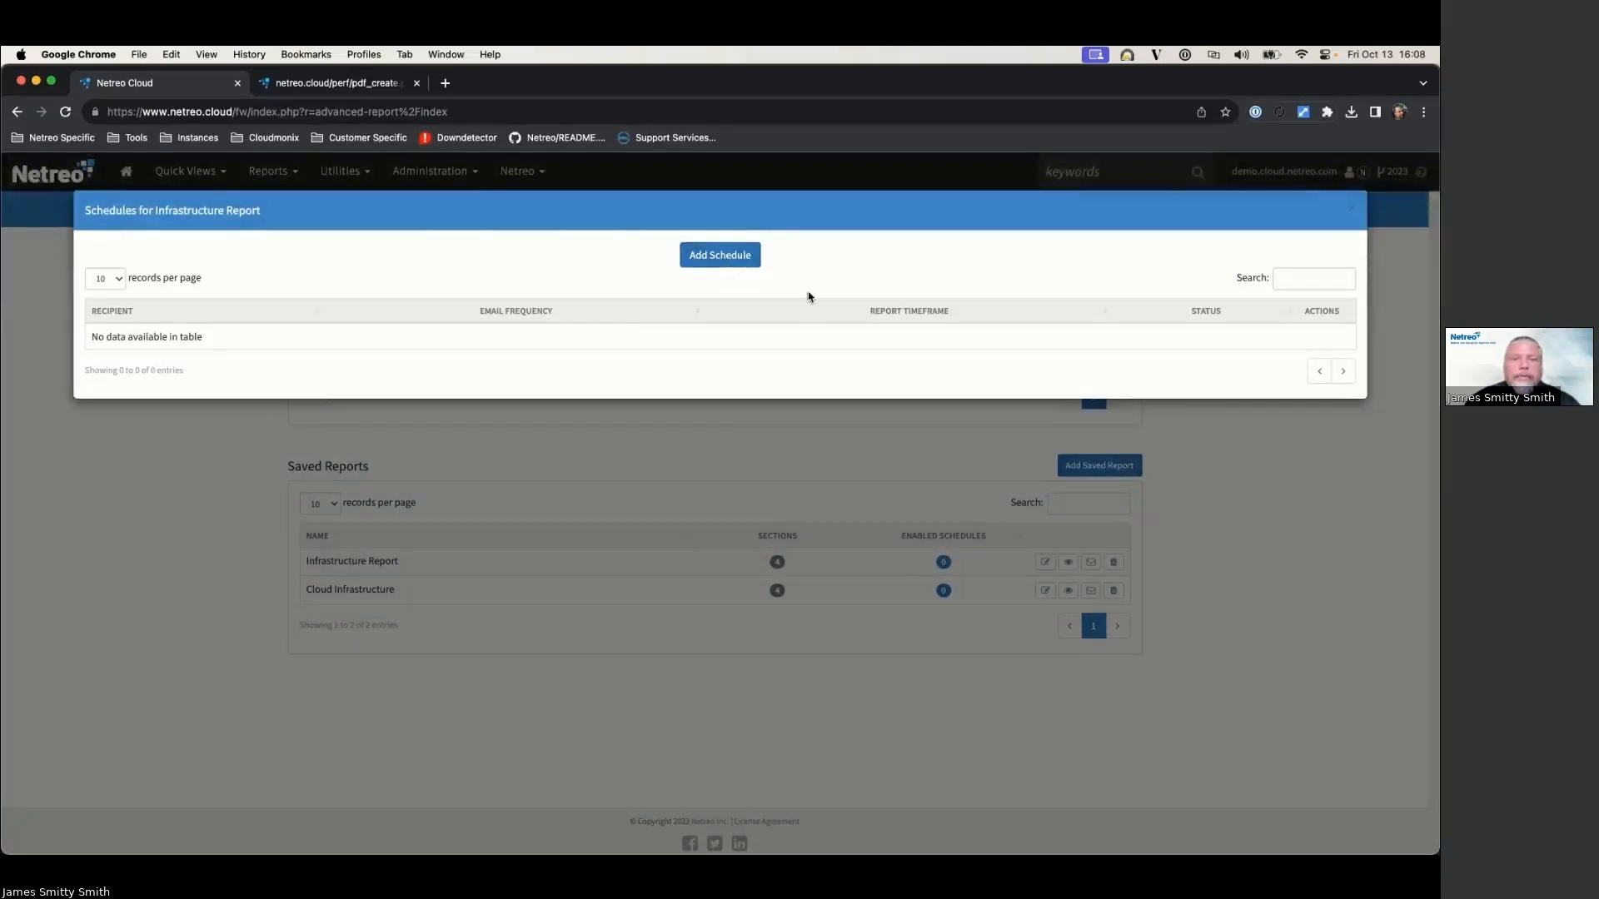
left_click(1350, 209)
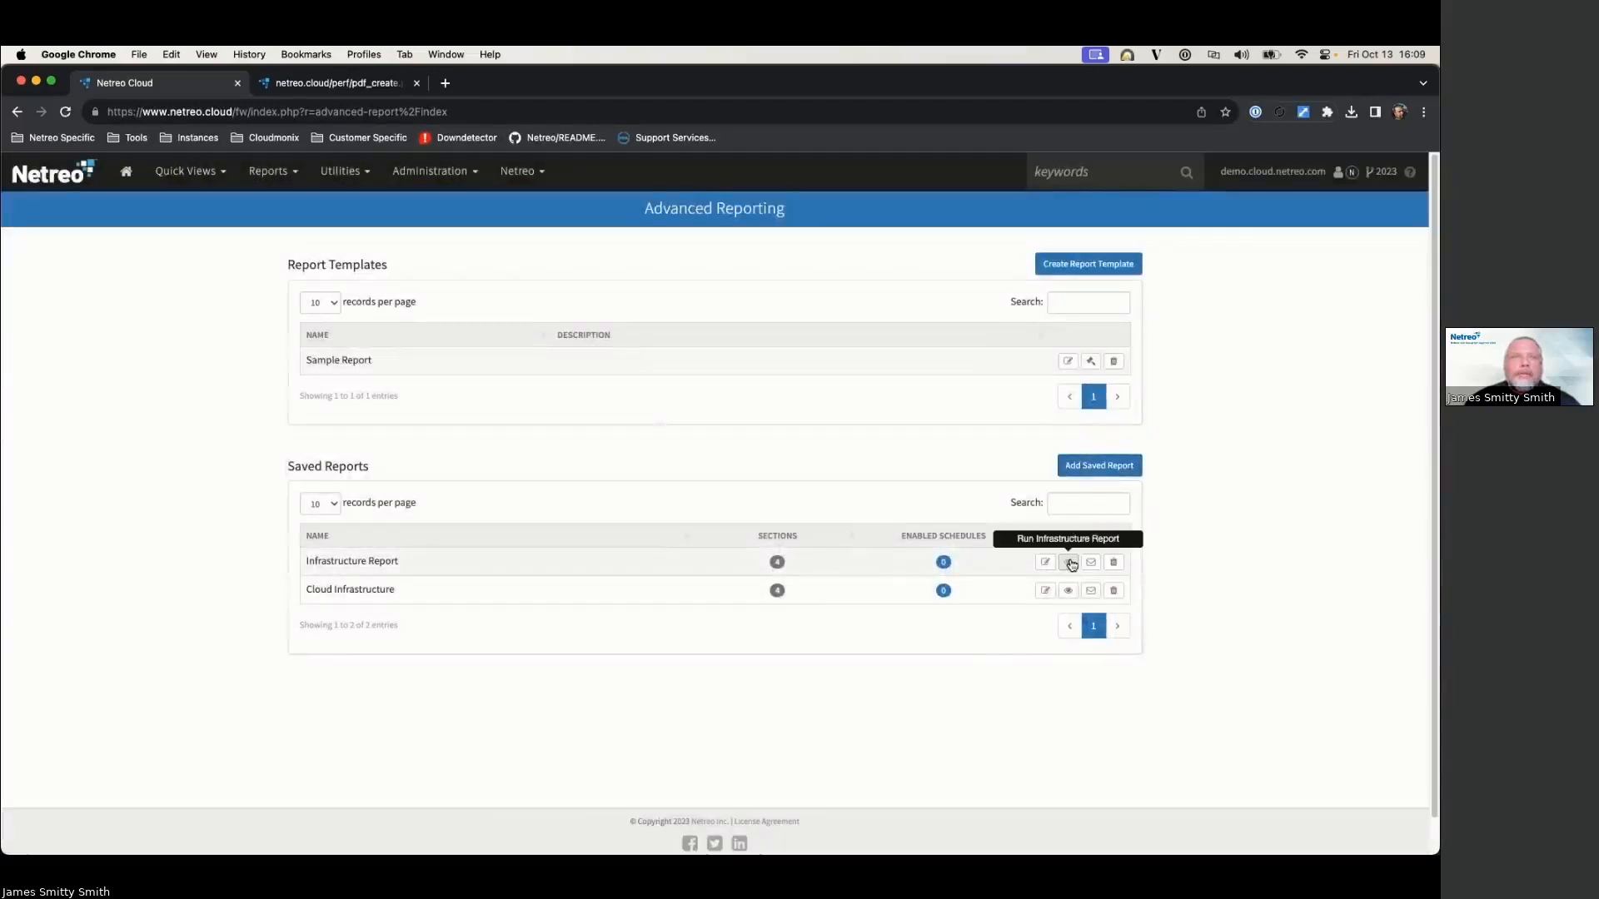
Step: Run the Infrastructure Report in HTML format, review the results, and return to Advanced Reporting
left_click(1068, 563)
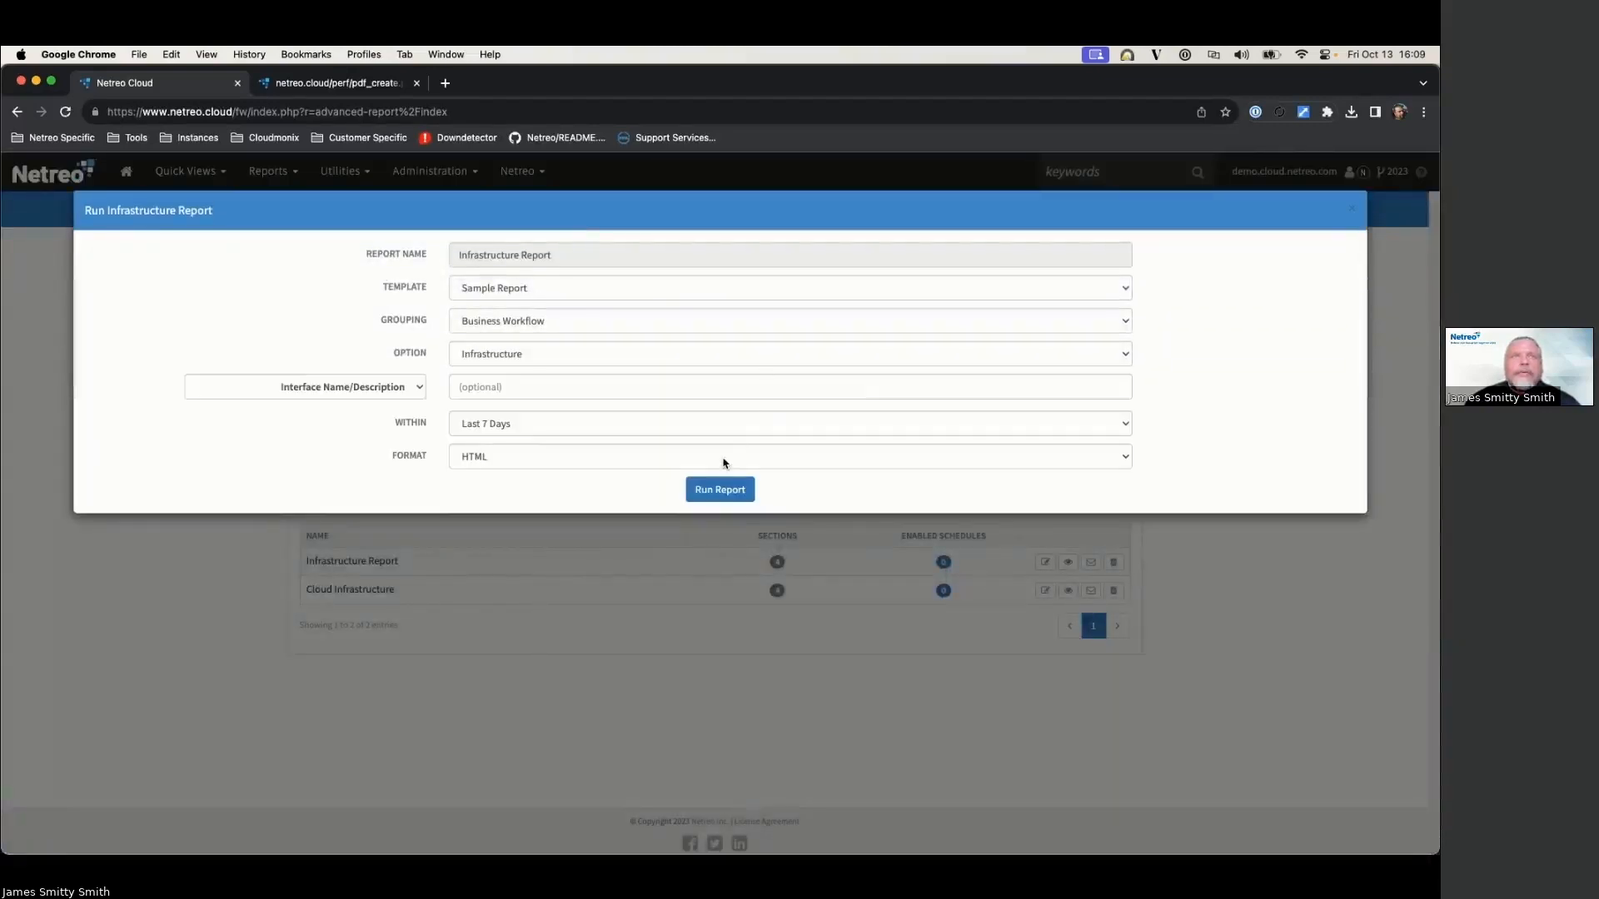
left_click(490, 457)
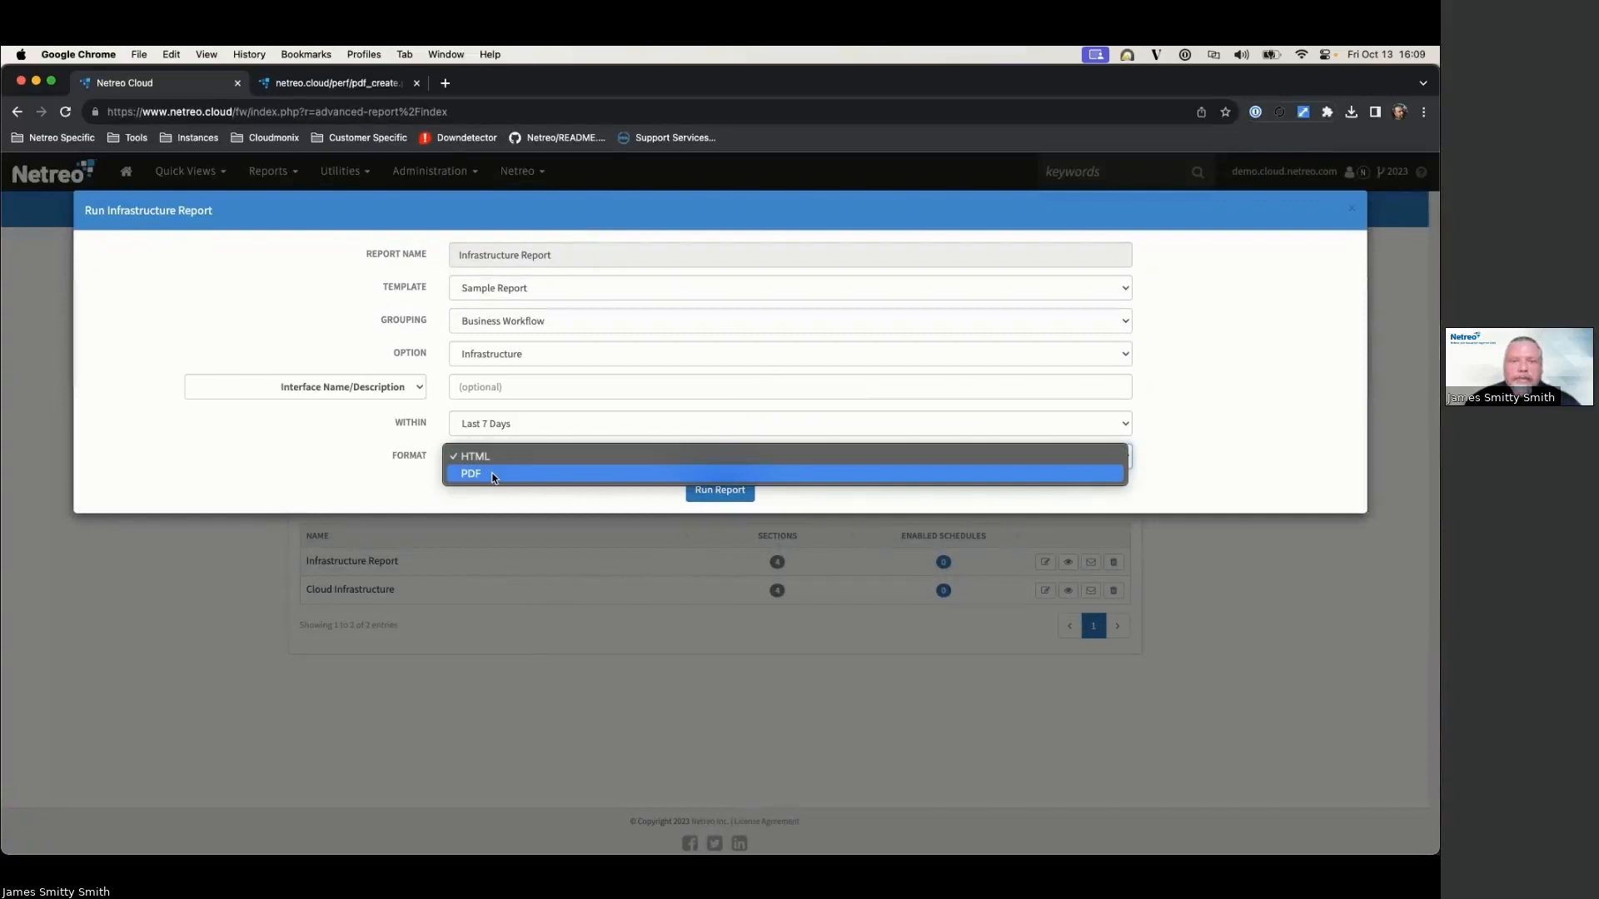
left_click(502, 459)
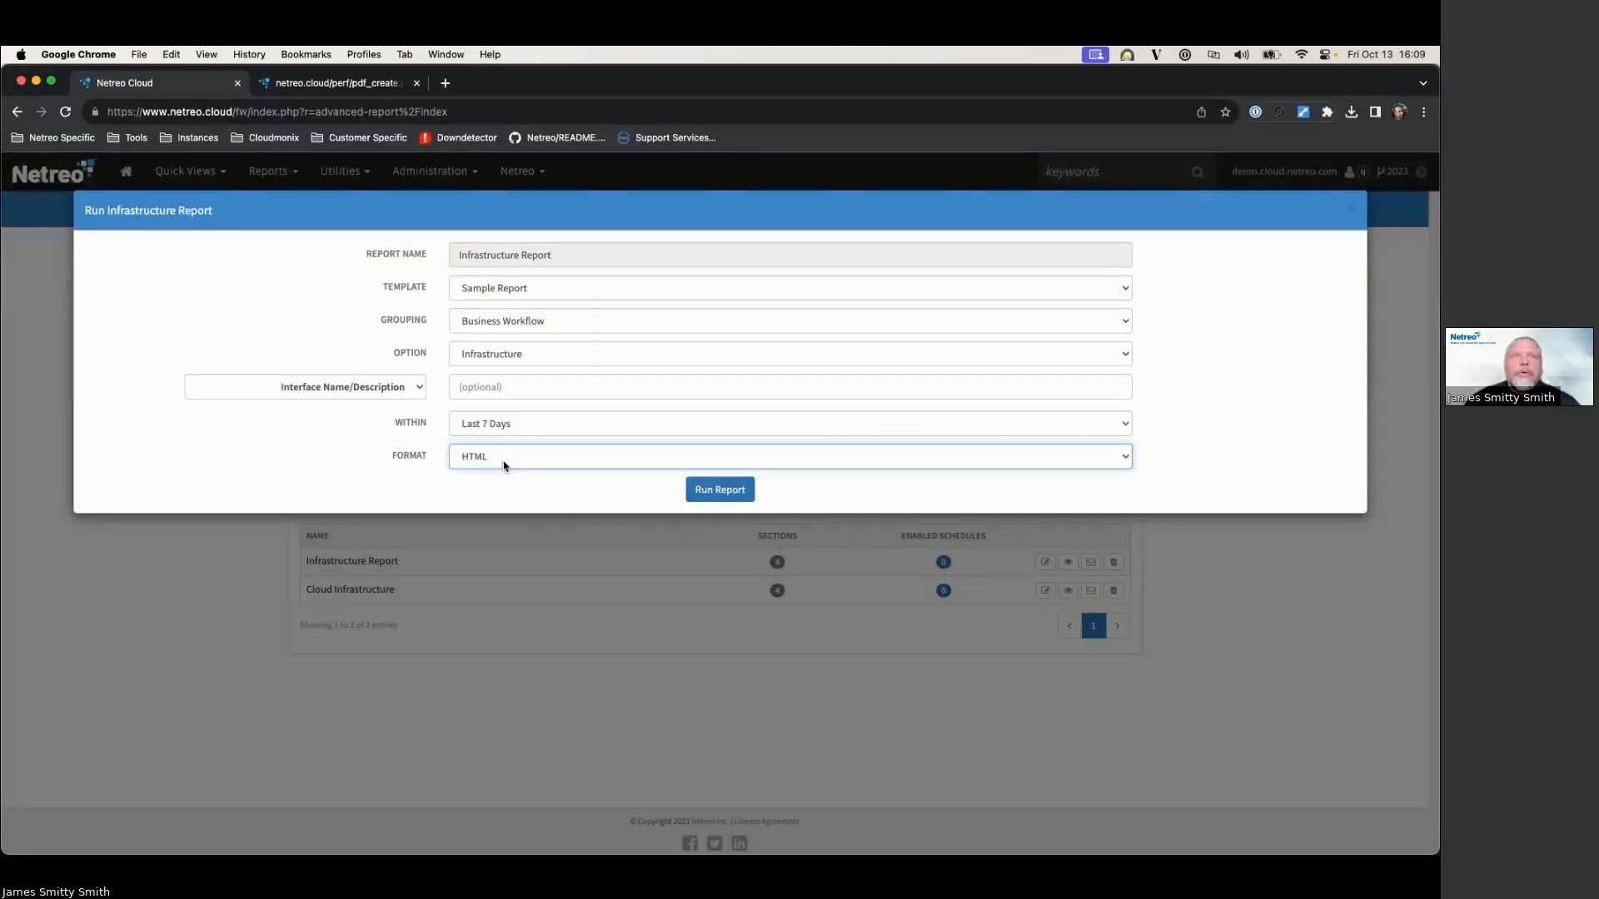
left_click(719, 490)
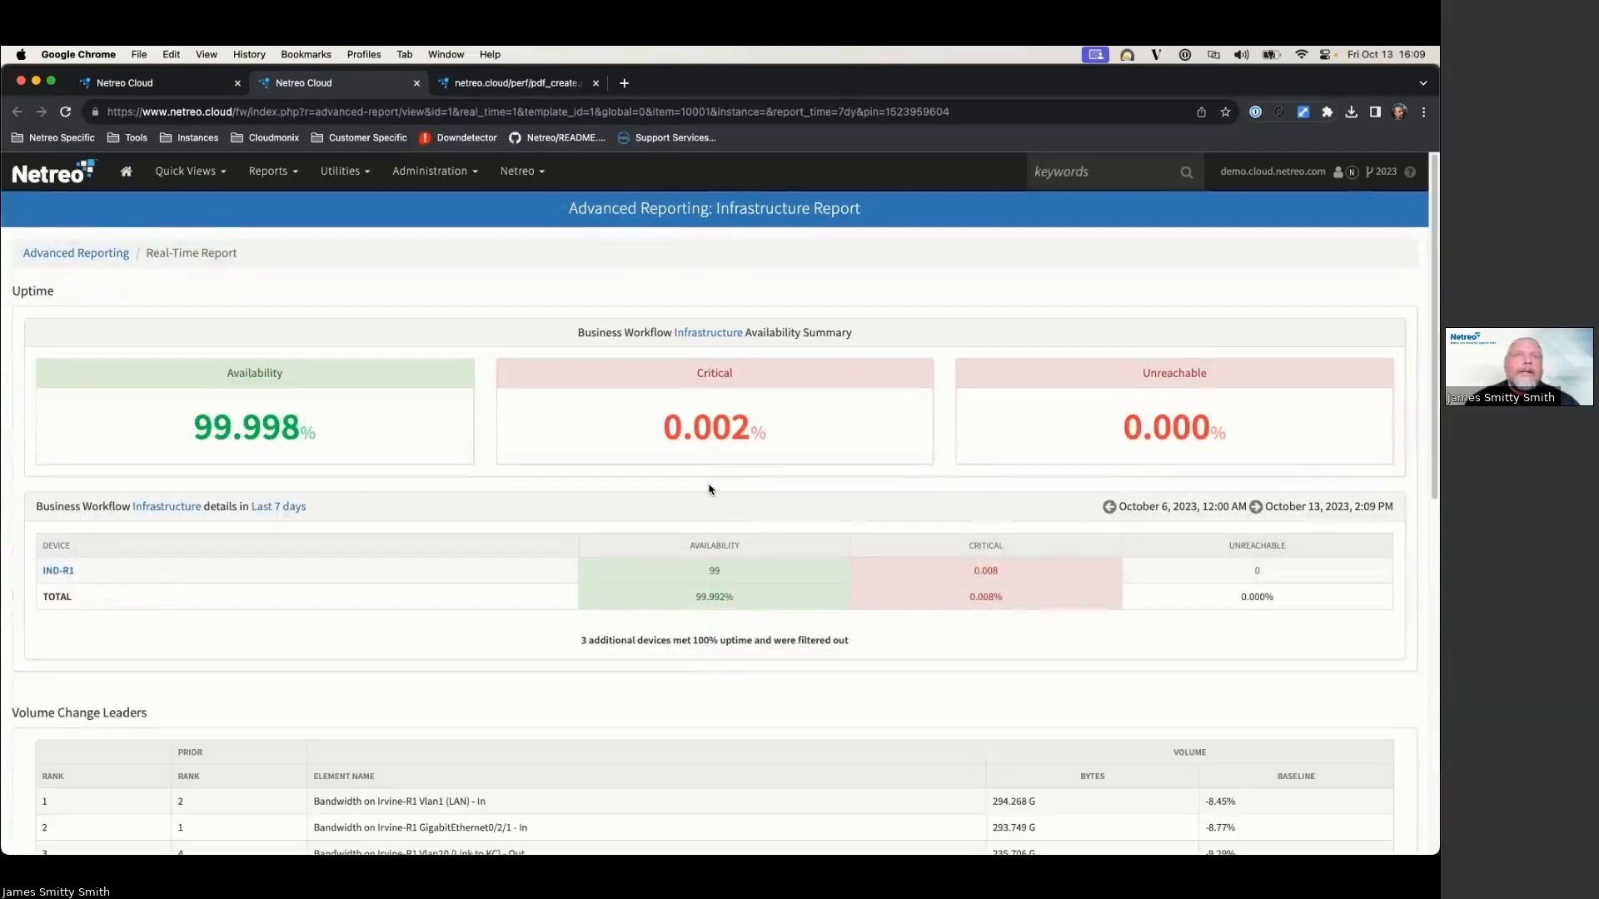
scroll(639, 453, "down", 3)
scroll(374, 345, "up", 3)
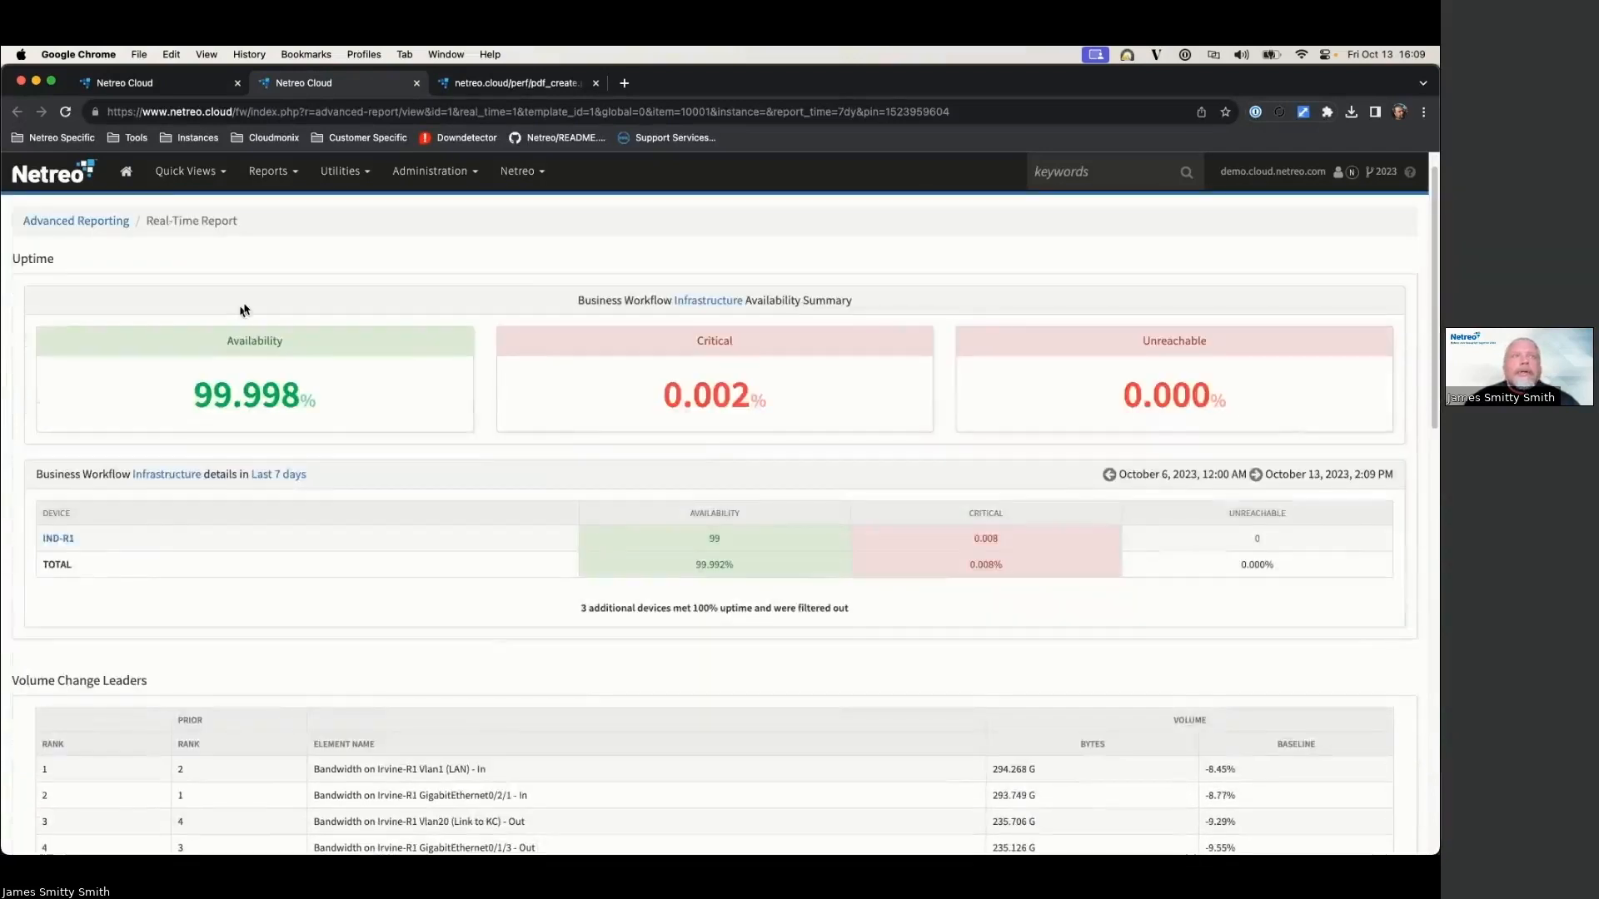
scroll(458, 543, "down", 10)
scroll(458, 549, "down", 8)
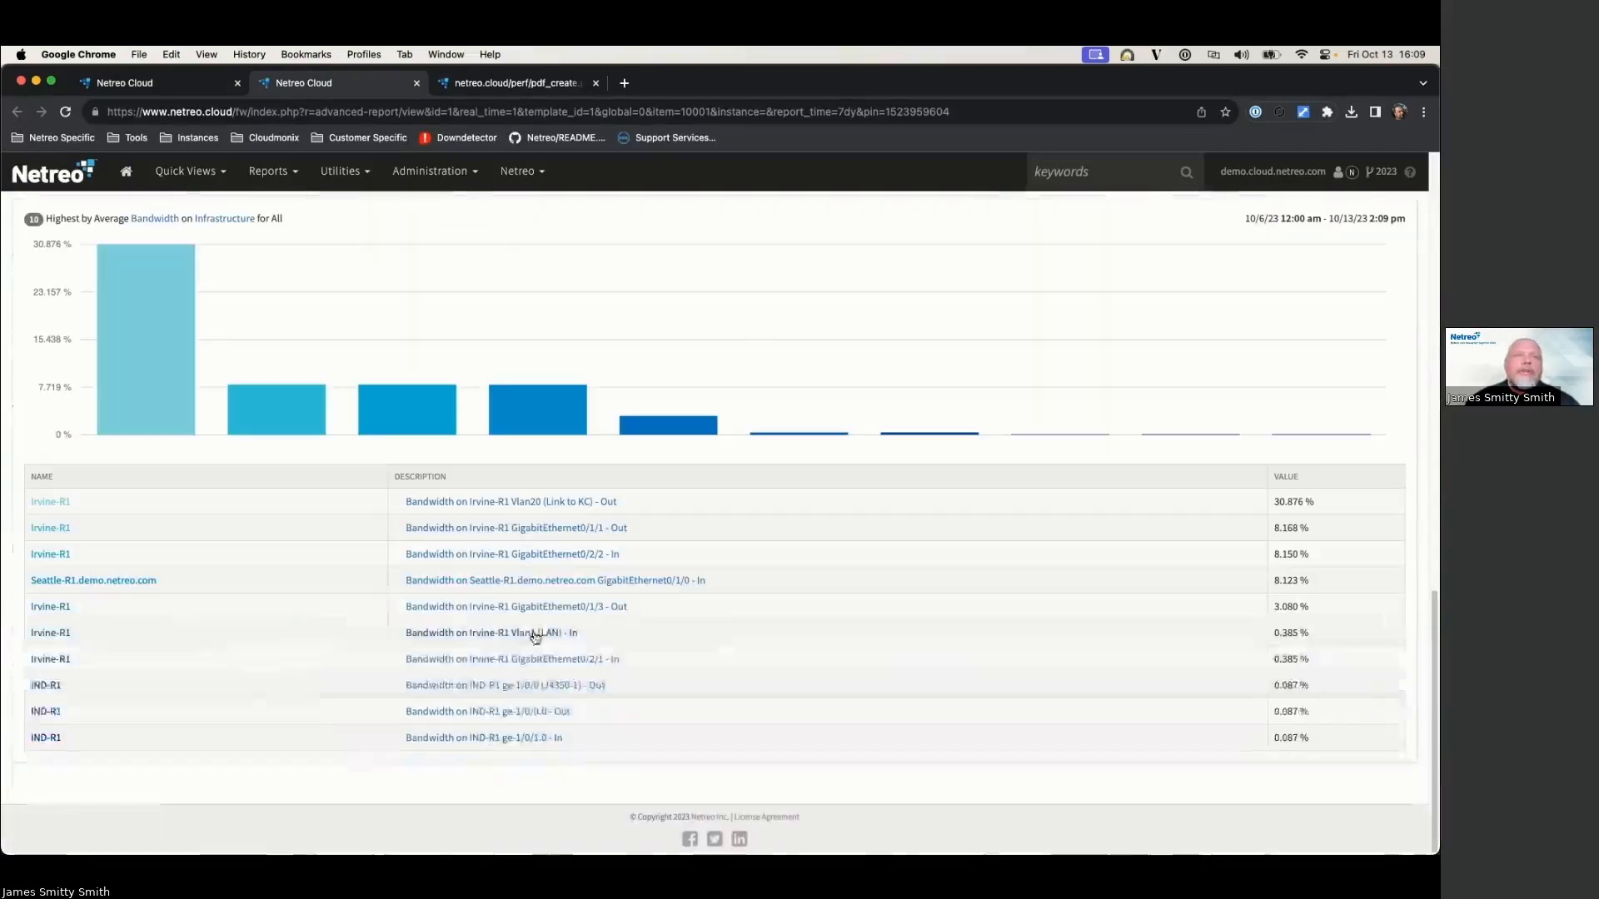
scroll(571, 616, "up", 15)
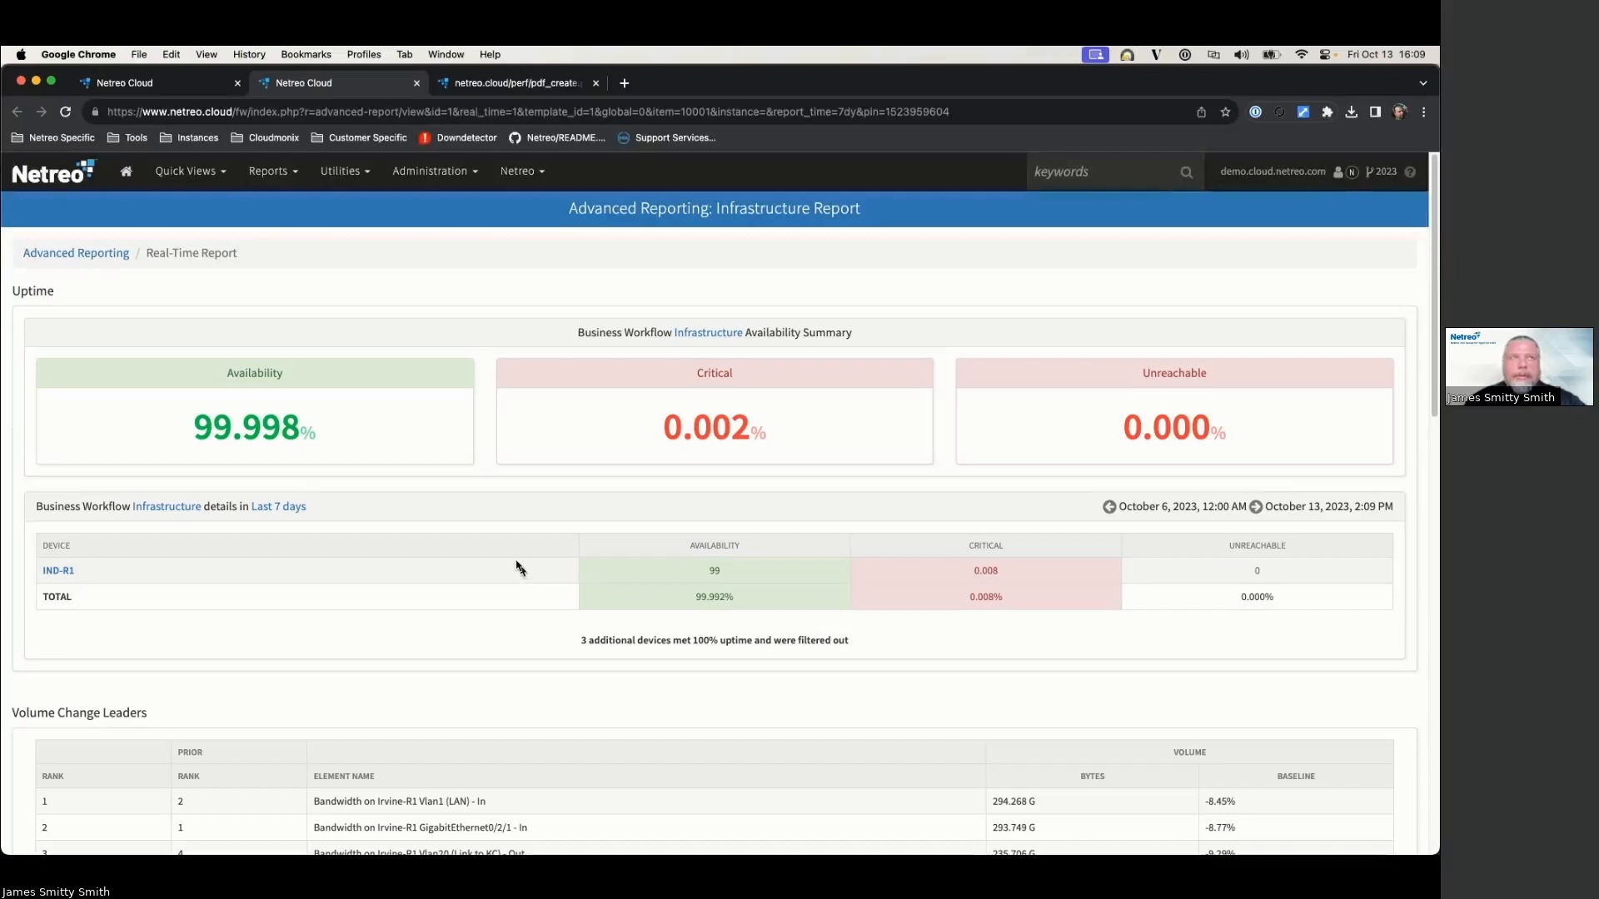
left_click(100, 254)
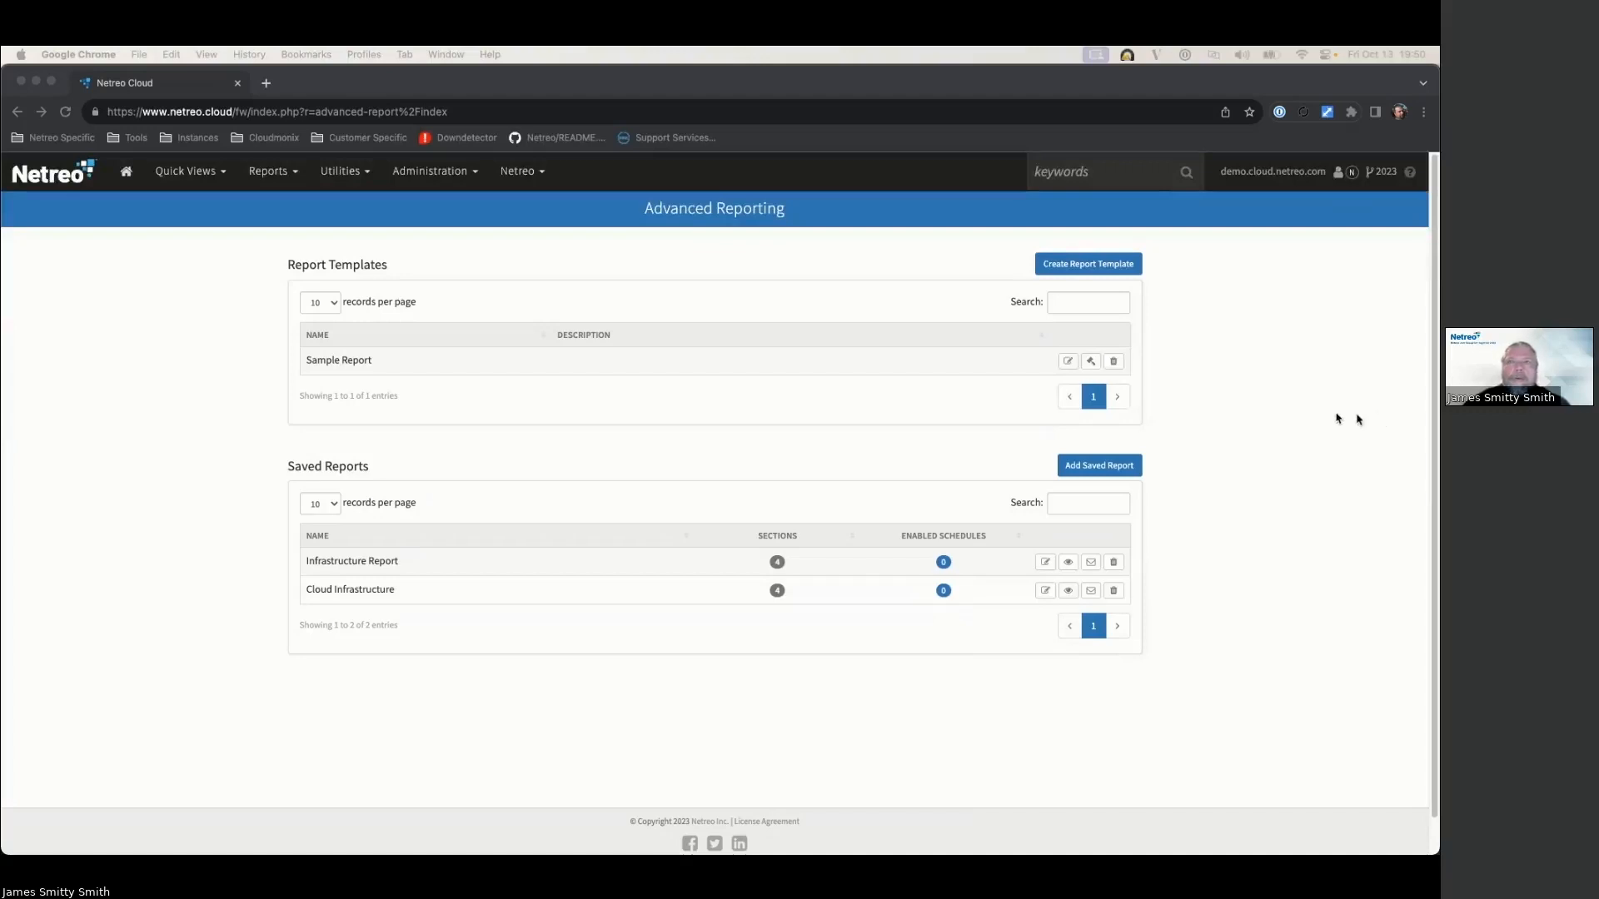
Step: Create the Network Performance template described 'Top talkers Bandwidth, CPU, Latency' and open it for editing
left_click(1072, 270)
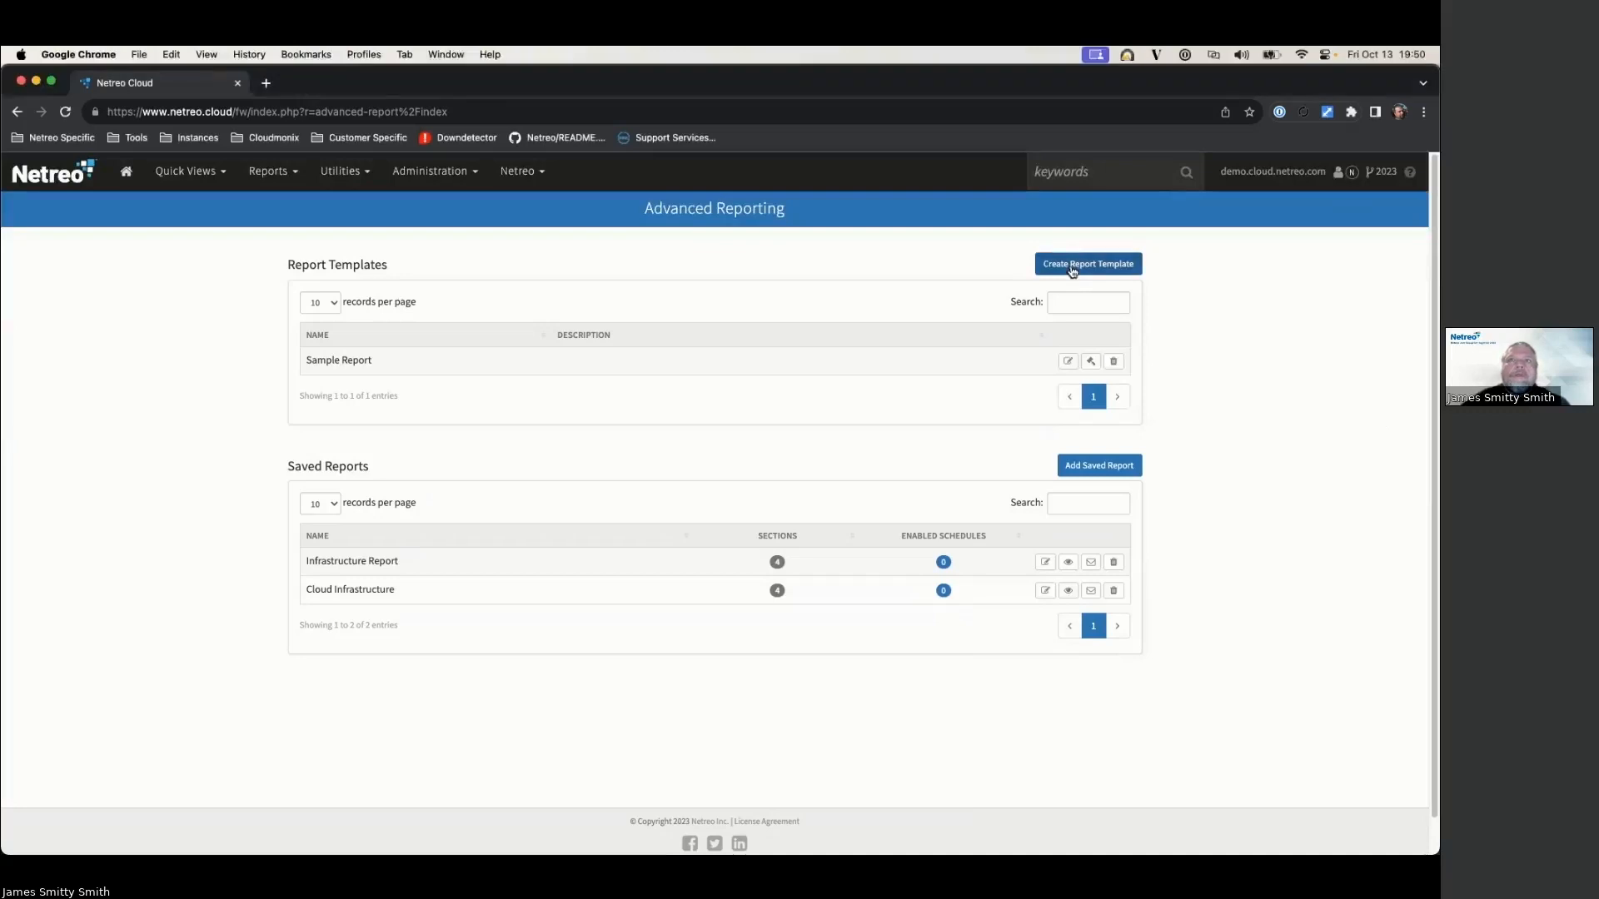
left_click(1072, 270)
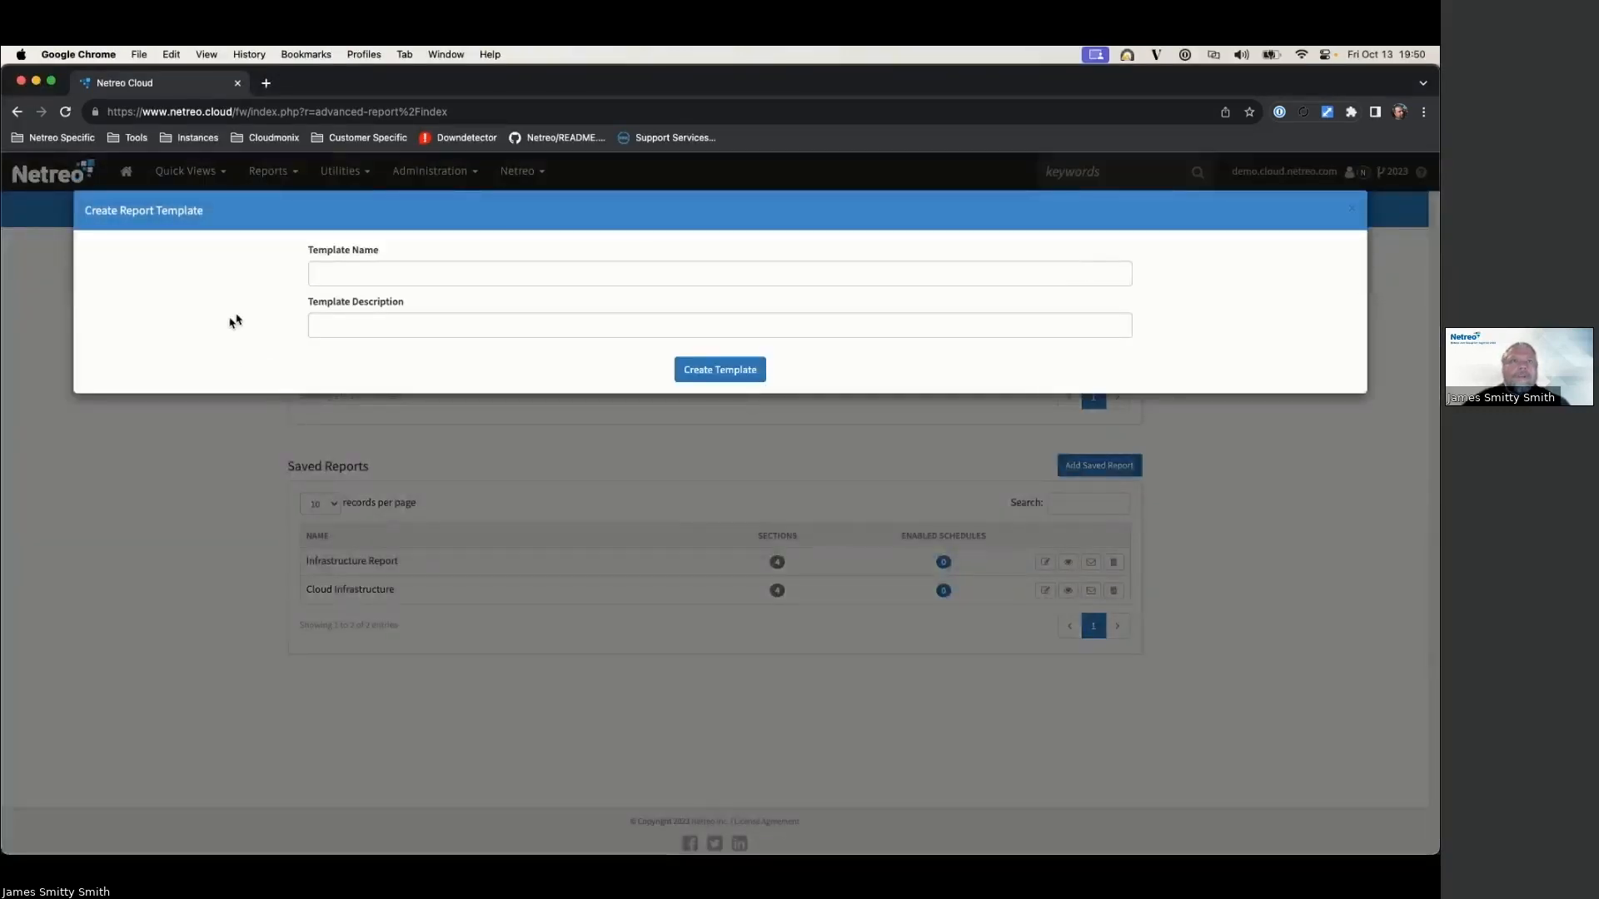
left_click(361, 274)
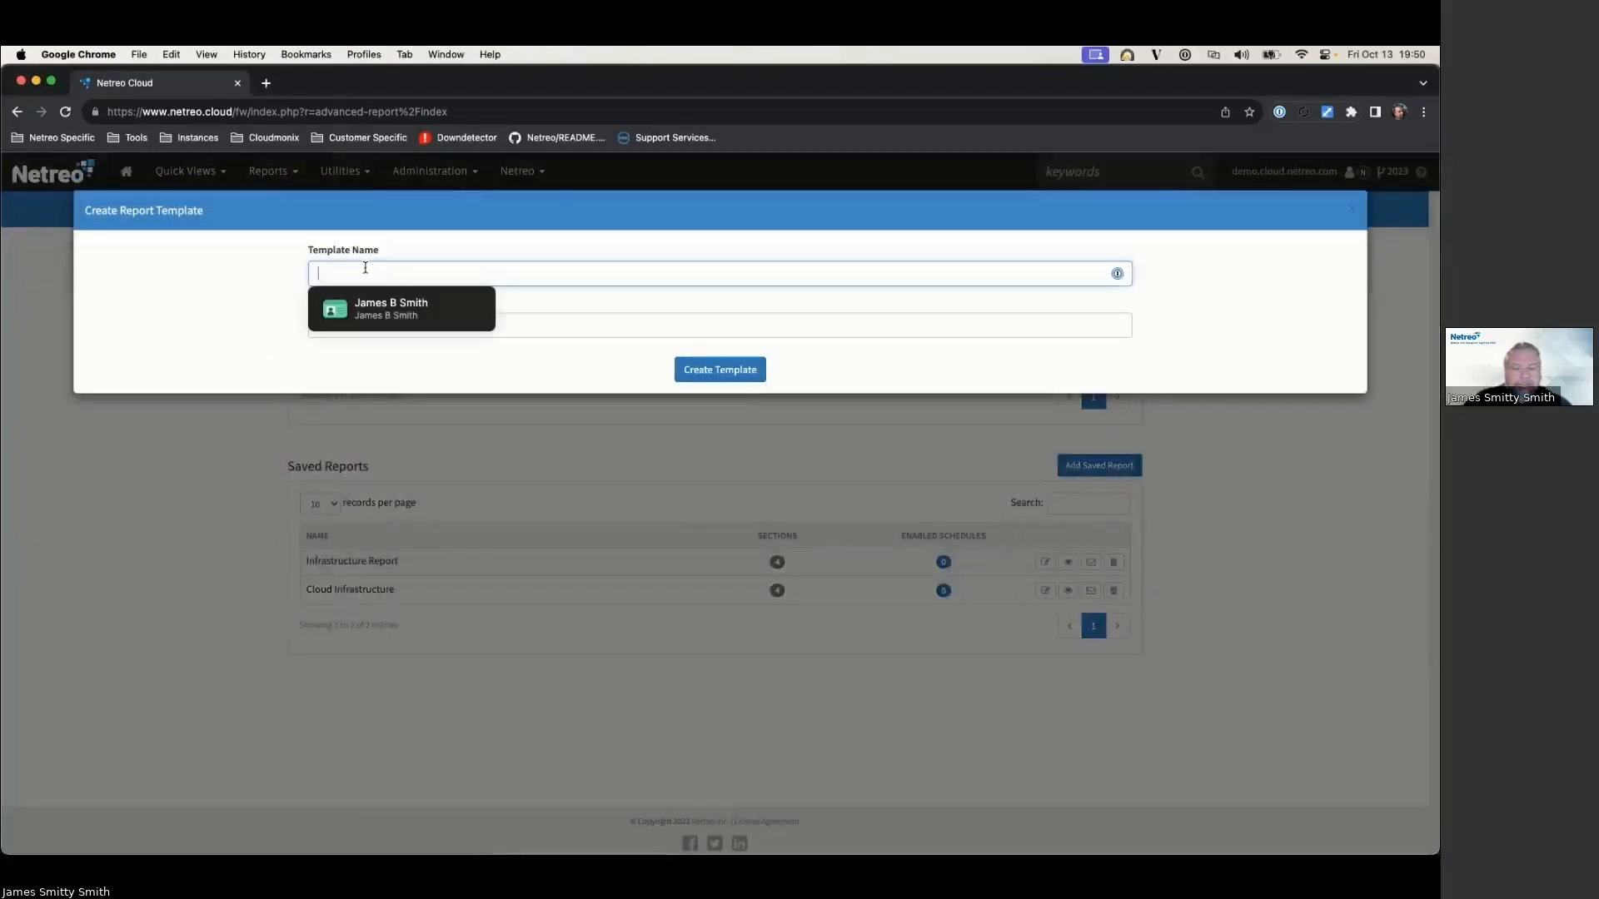
type("Network")
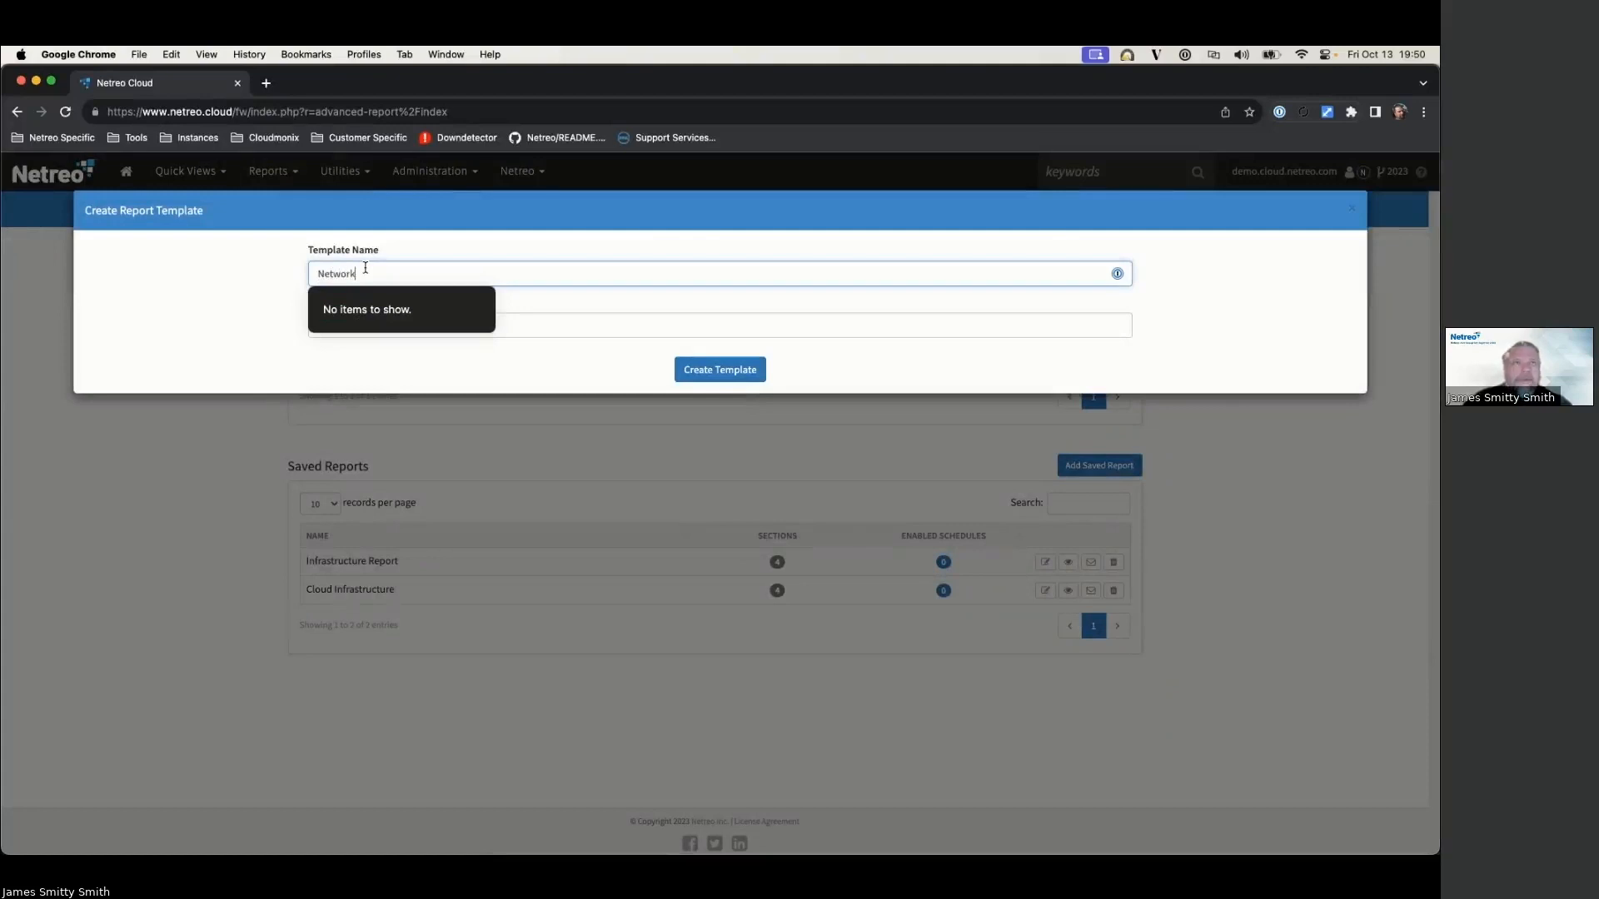
type(" Pe")
type("mance")
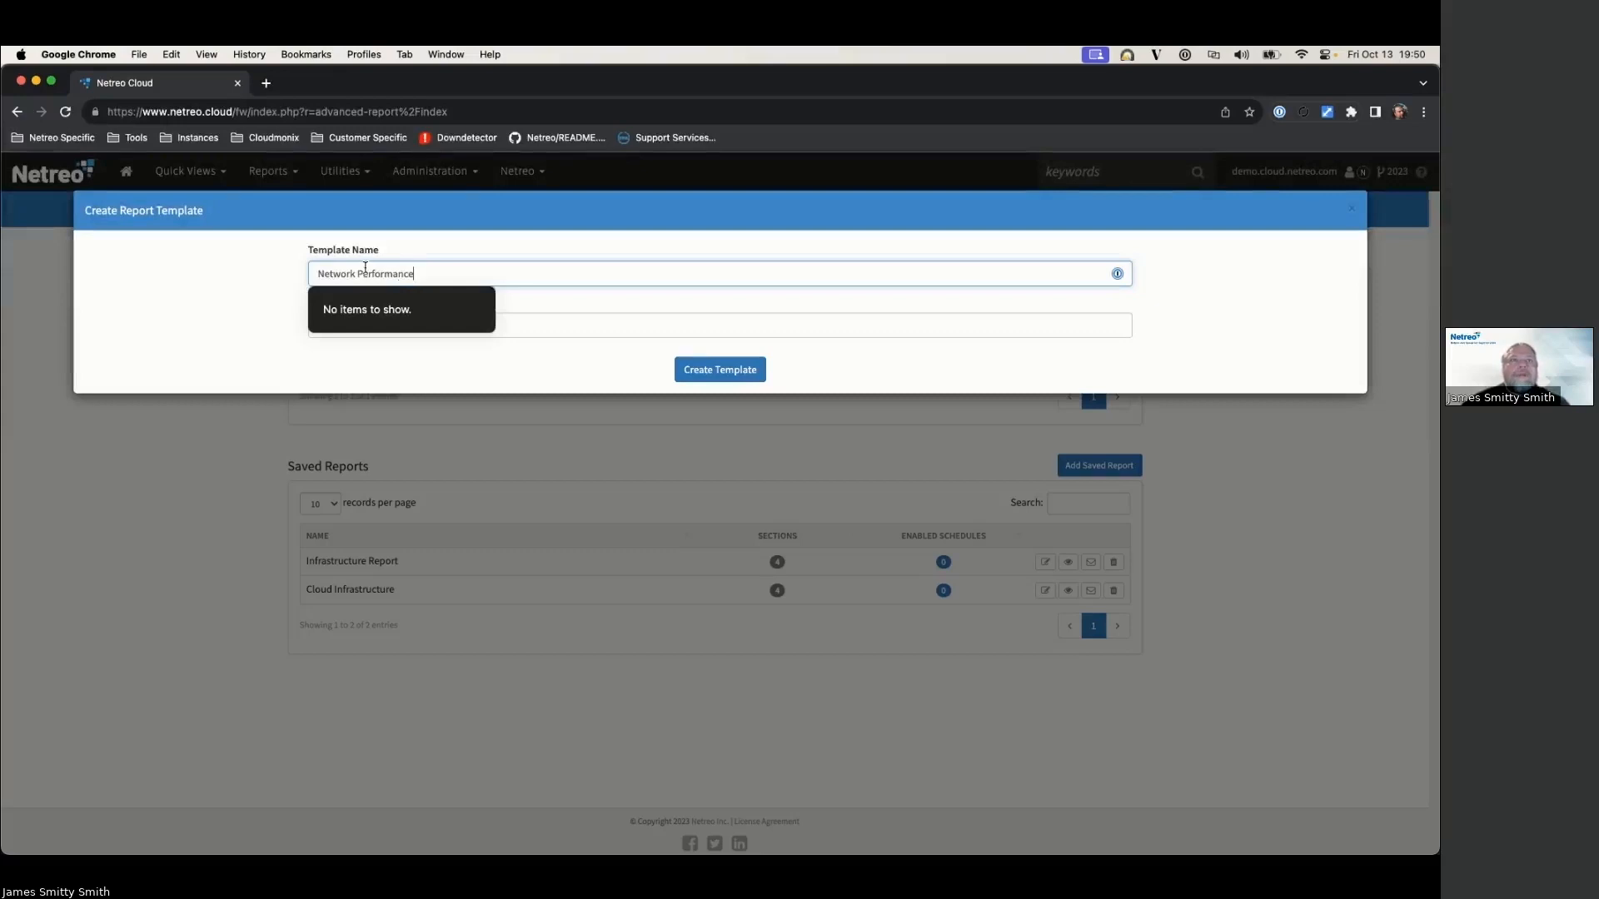
left_click(539, 326)
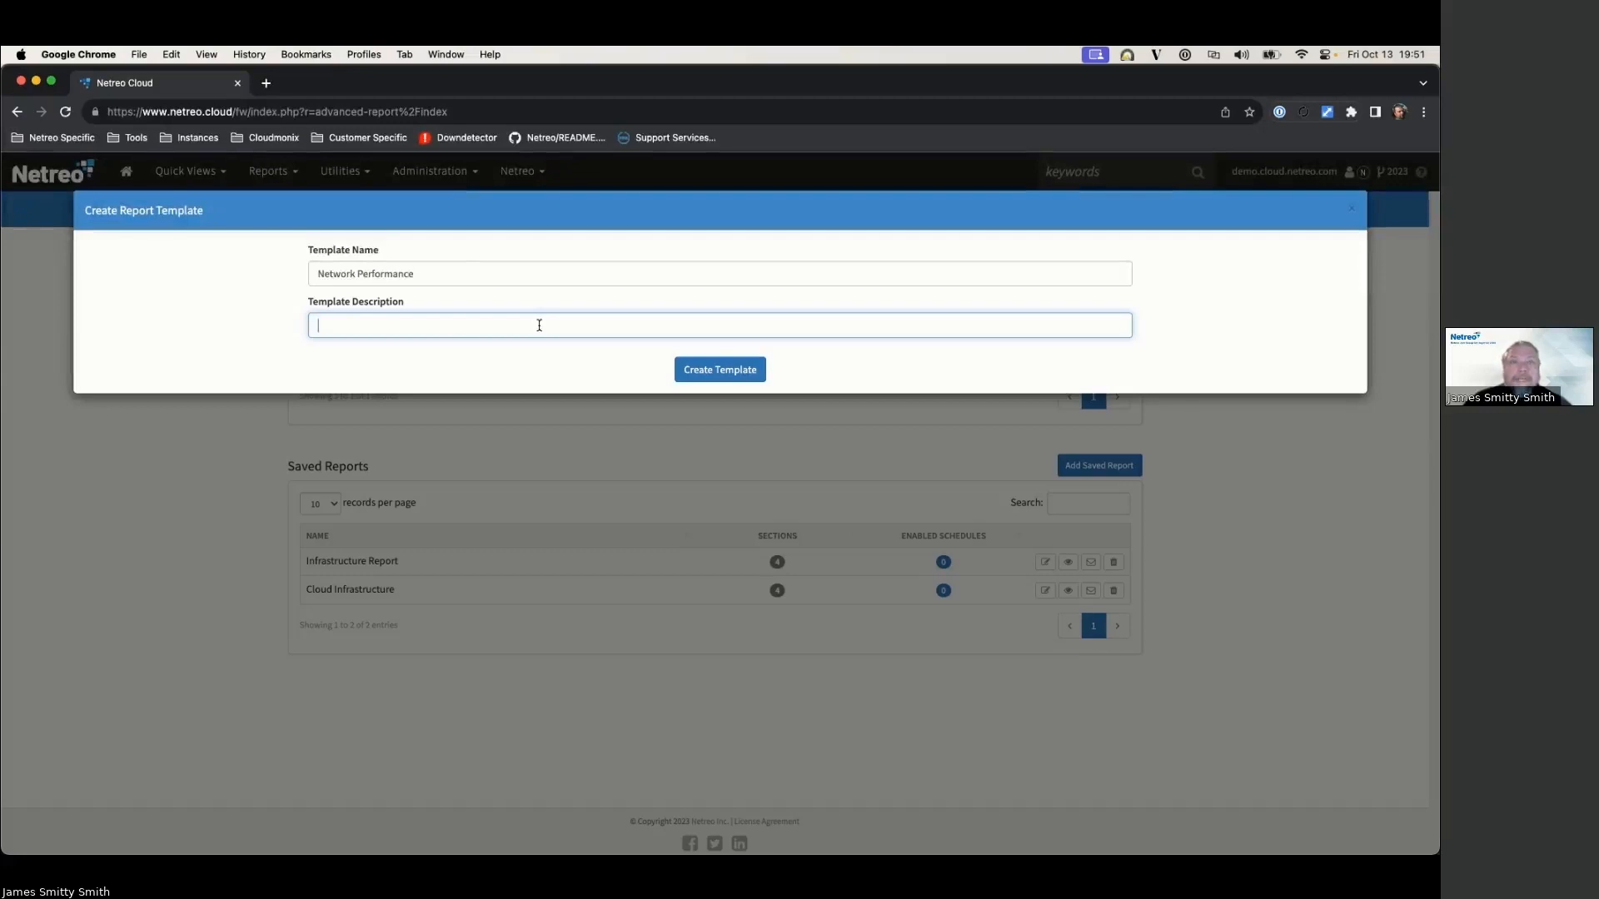
type("op talkers")
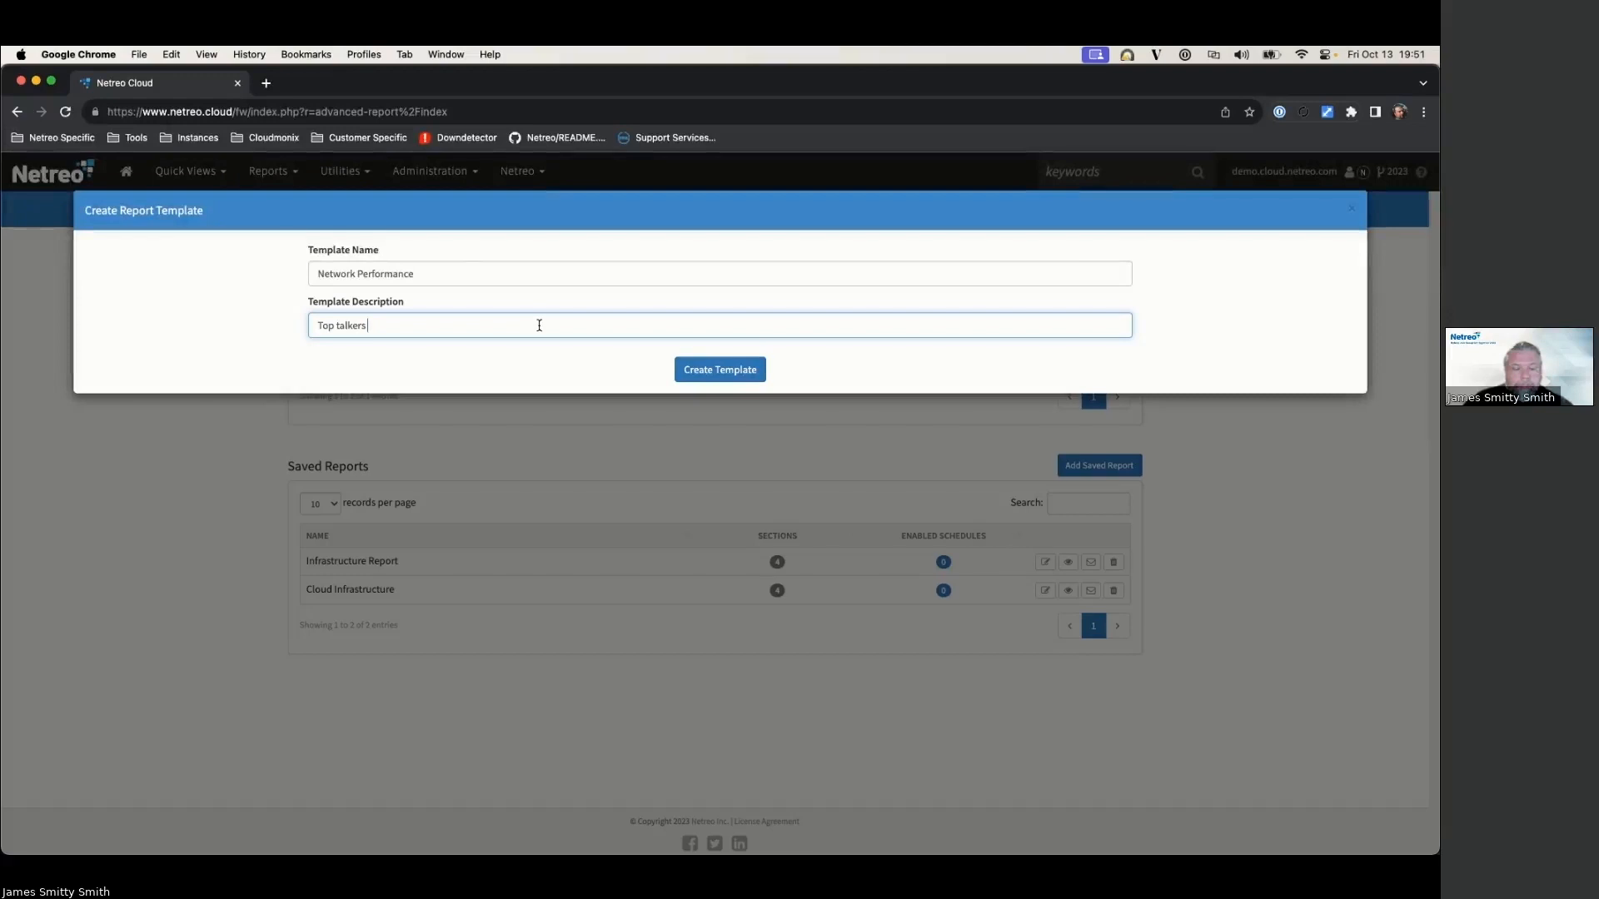
type(" Bandwidth")
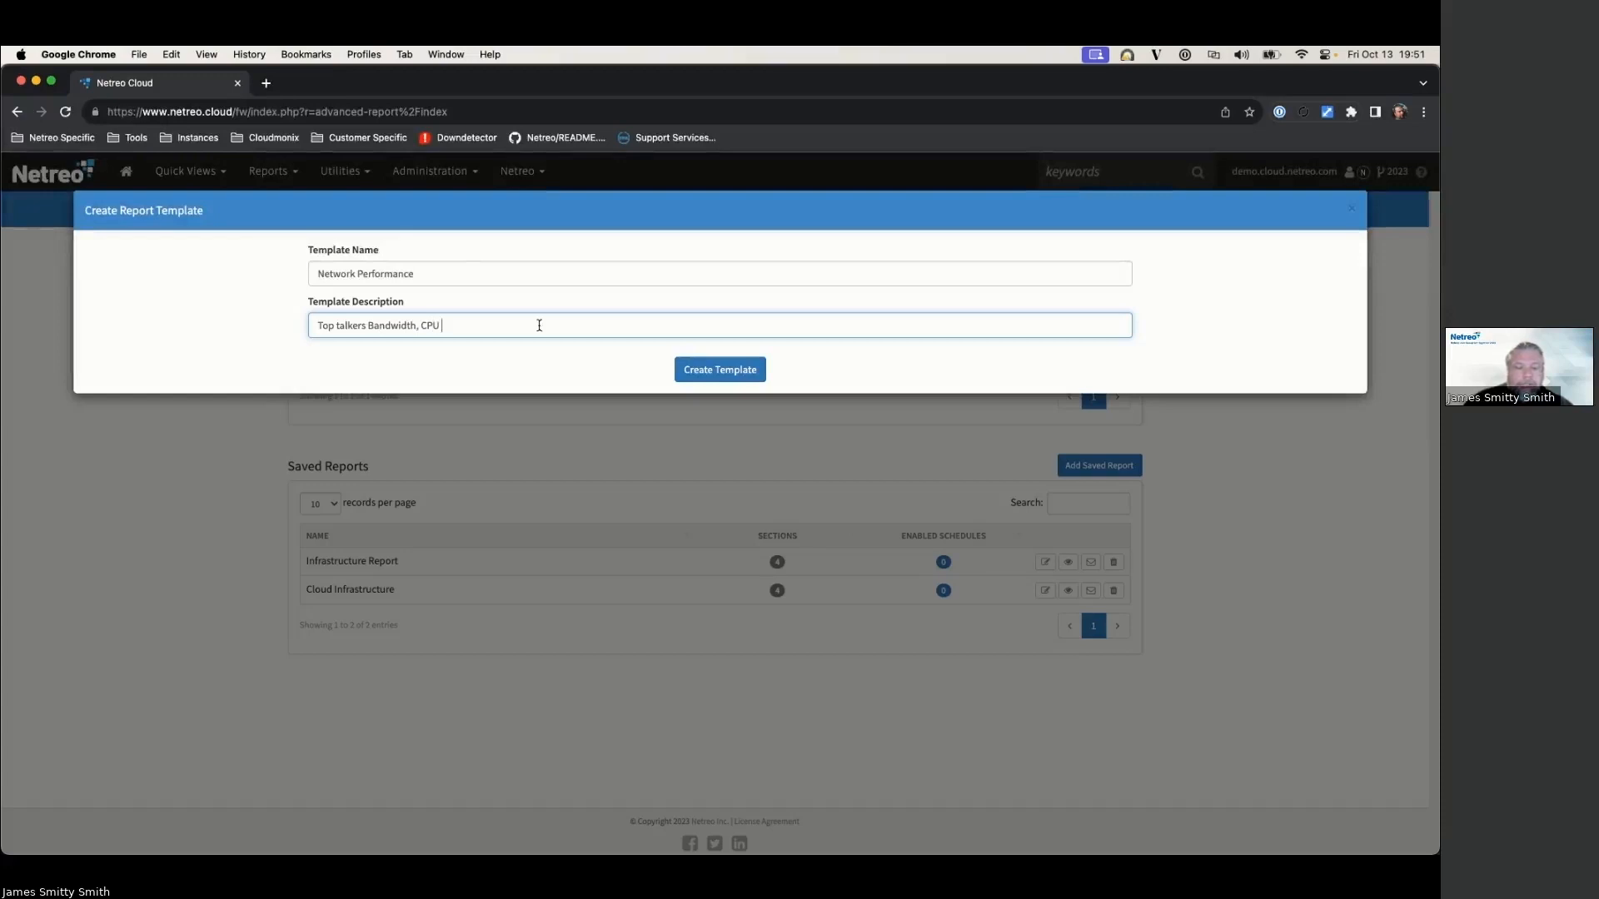
type(", CPU, Latency")
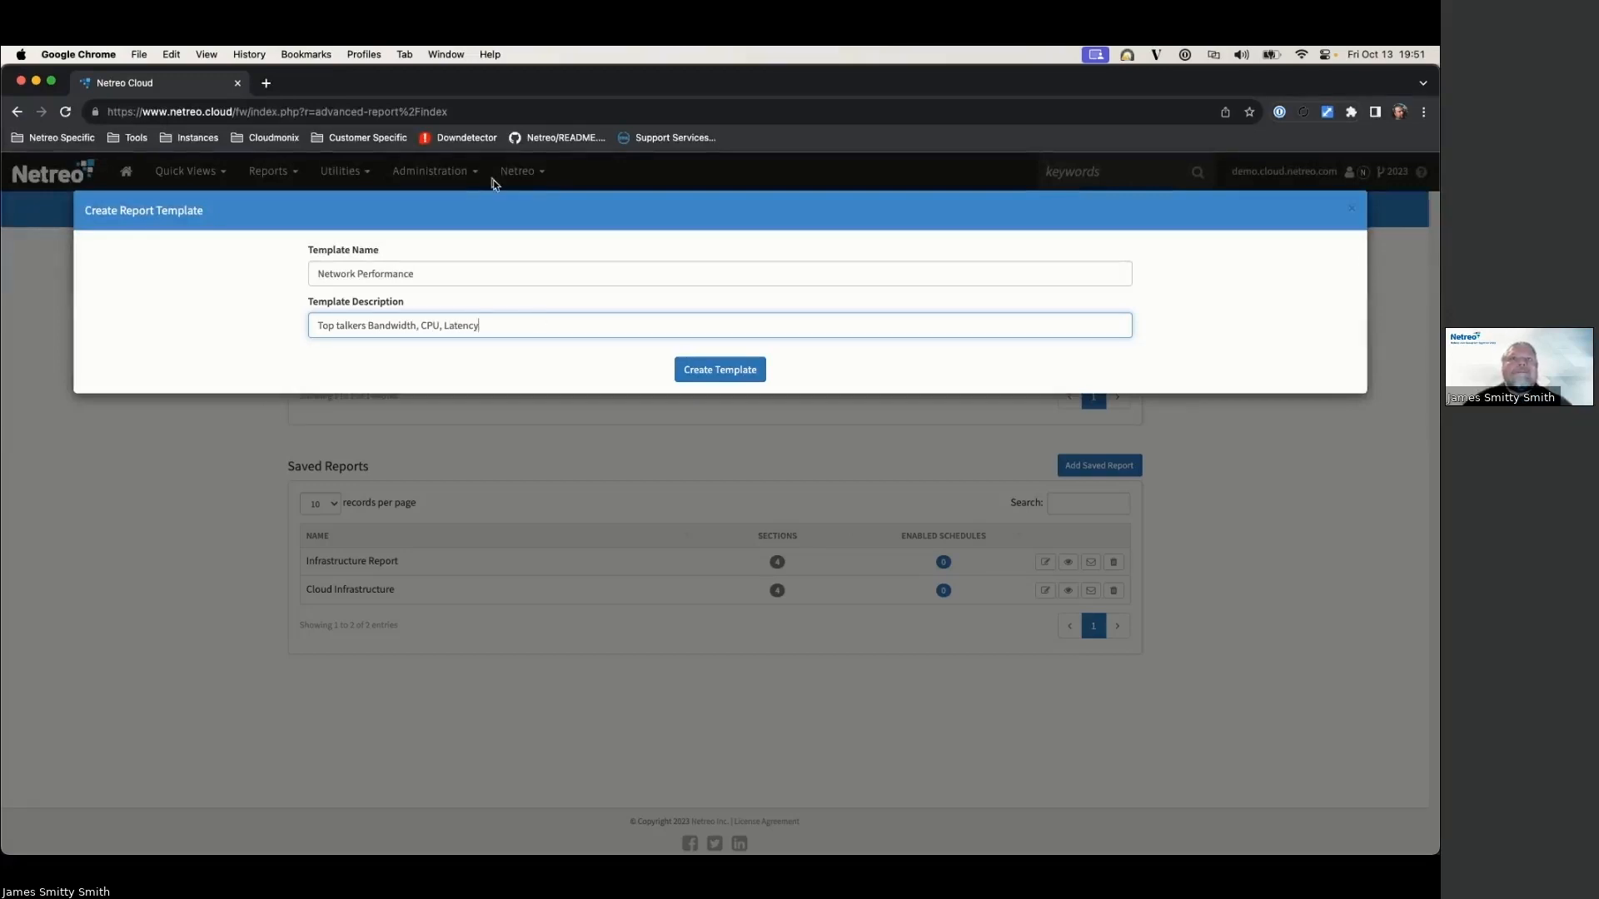
left_click(718, 372)
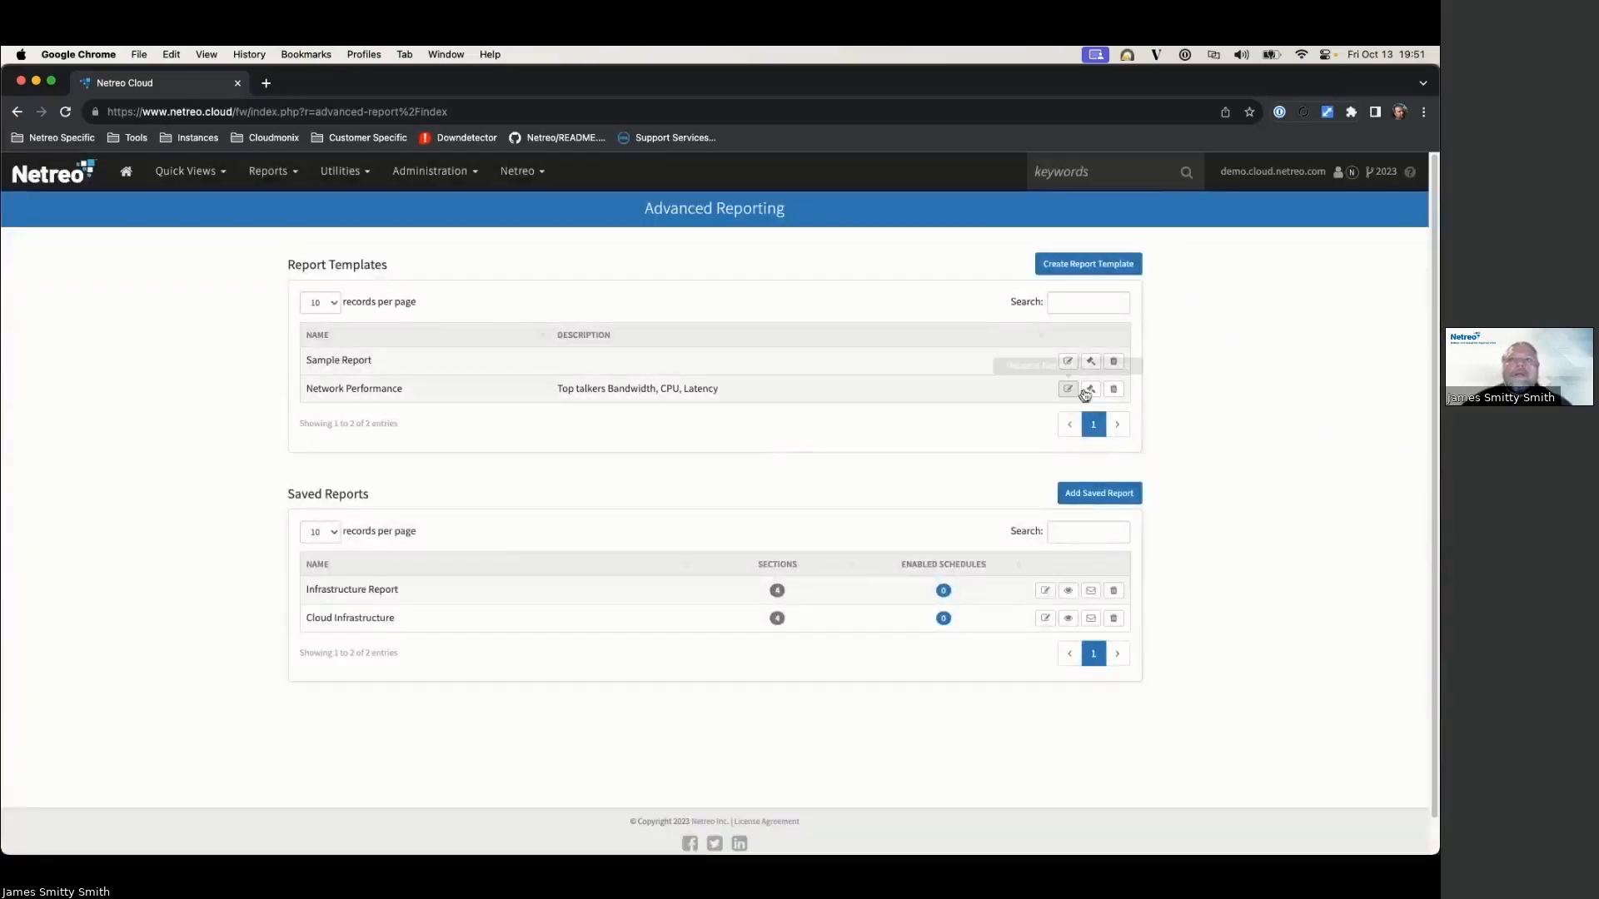
left_click(1091, 389)
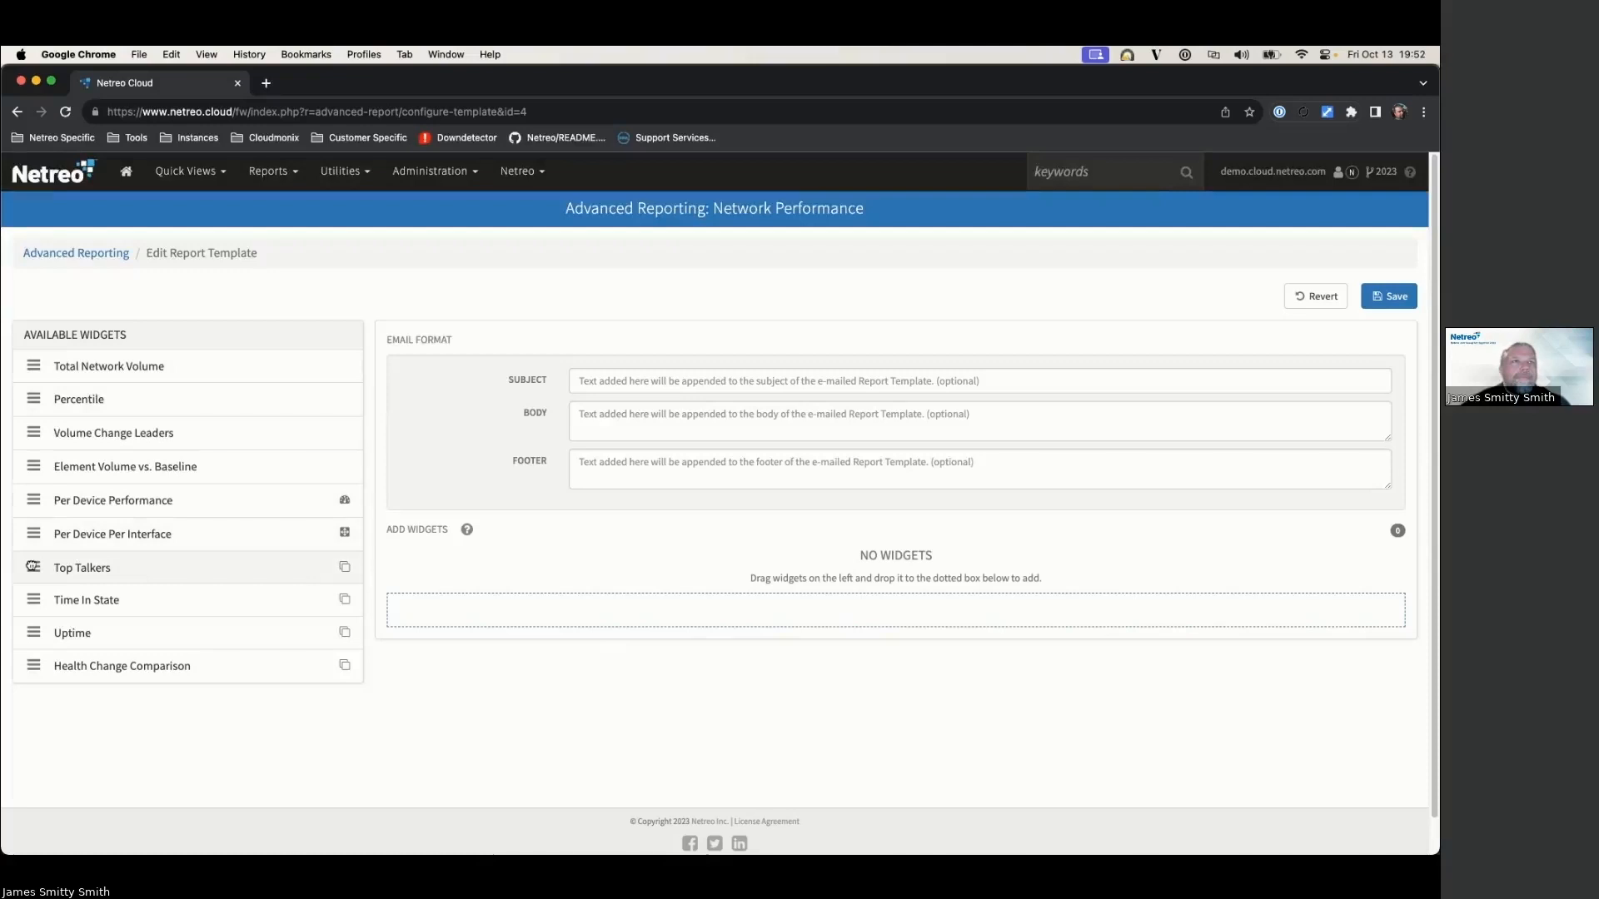
Step: Add three Top Talkers widgets to the Network Performance template
left_click_drag(34, 568, 408, 609)
left_click_drag(34, 567, 463, 623)
left_click_drag(37, 568, 483, 732)
Step: Set the first Top Talkers widget to Bandwidth with unit %
left_click(592, 596)
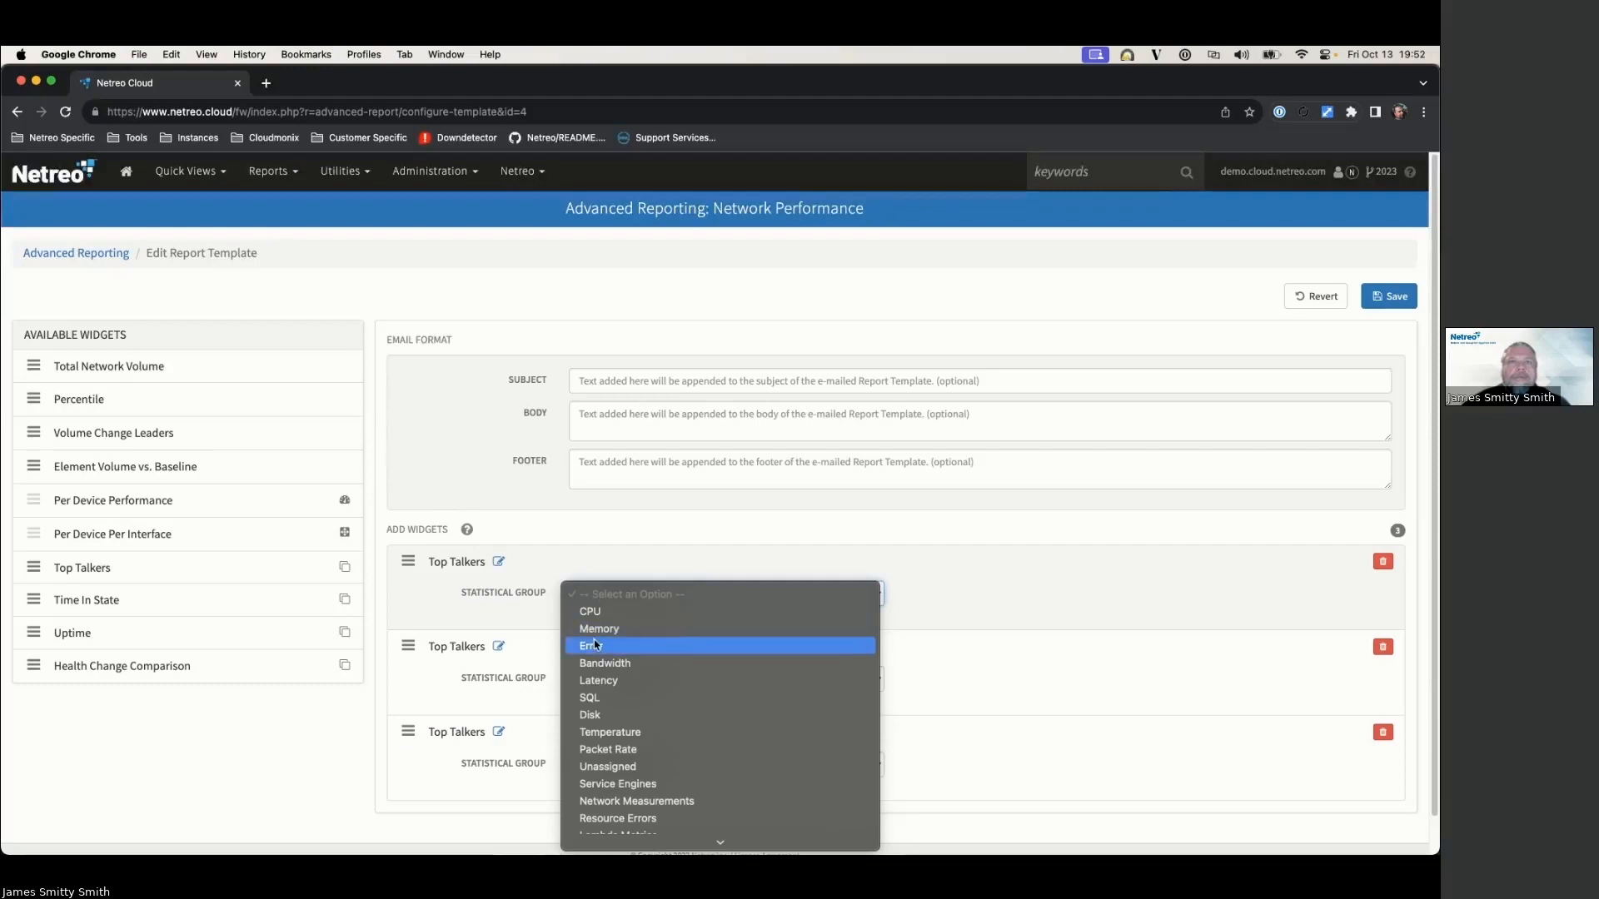
left_click(610, 664)
left_click(613, 626)
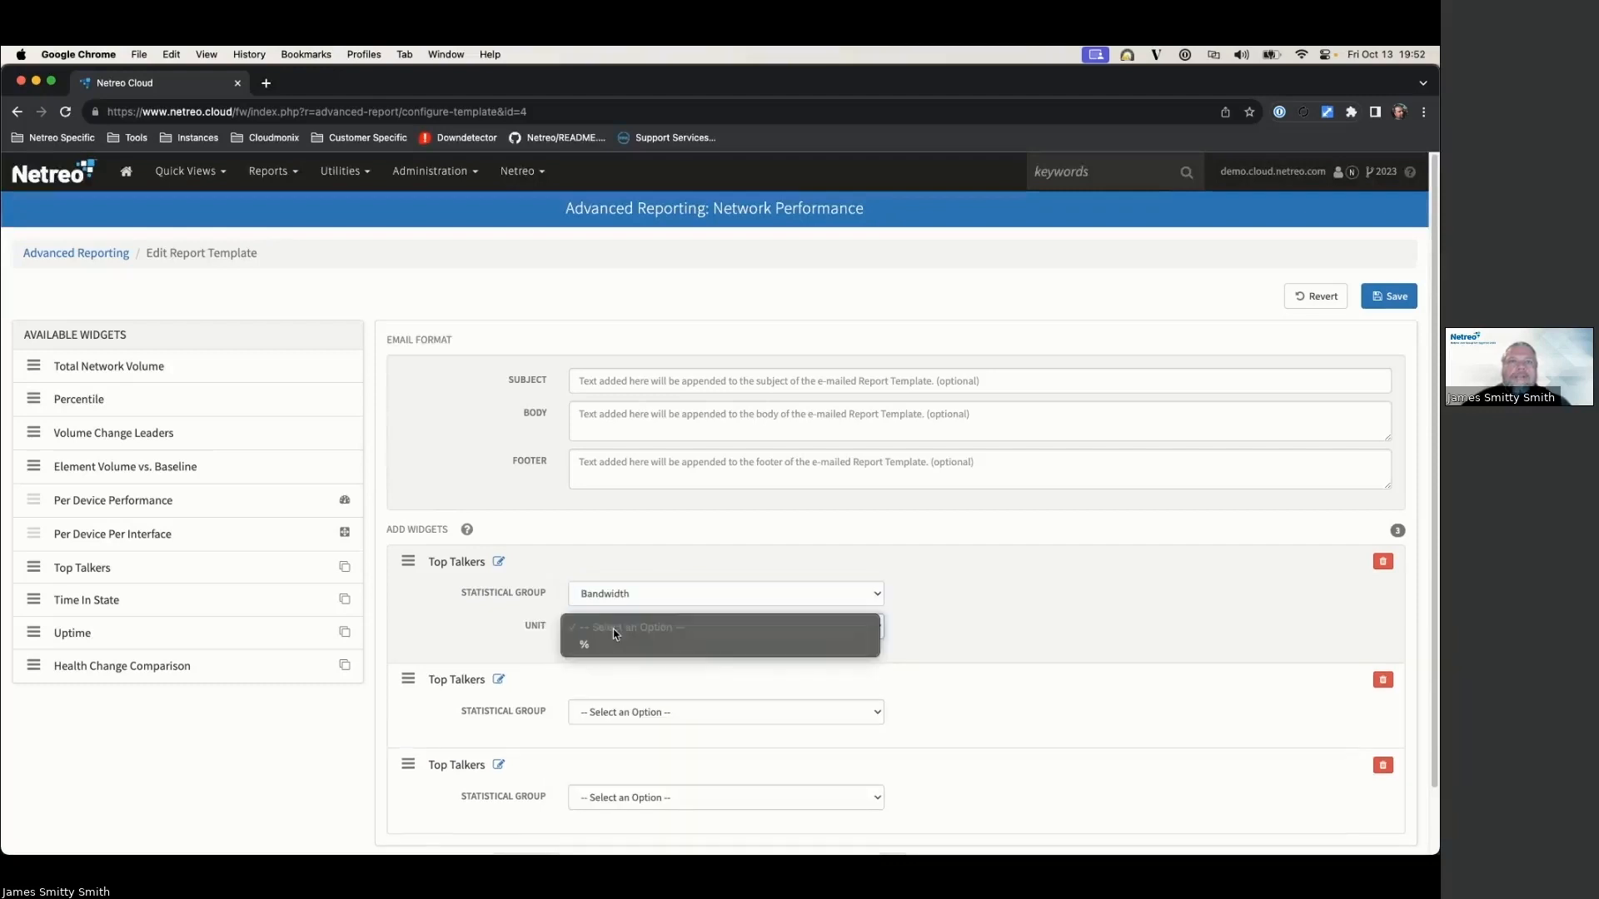
left_click(601, 645)
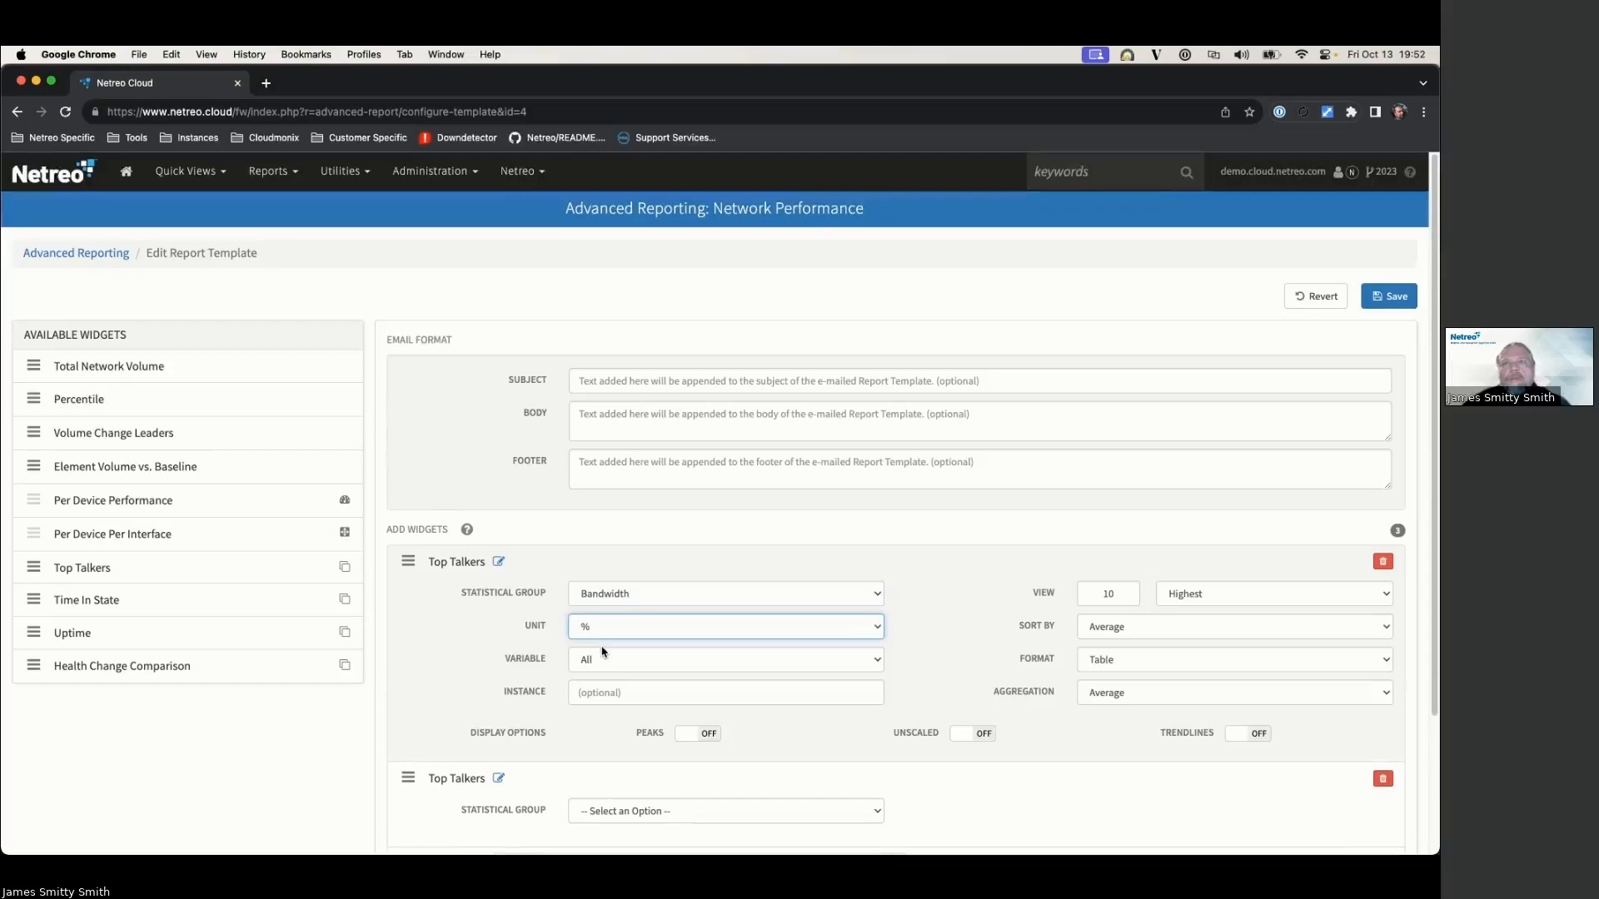
scroll(545, 575, "down", 3)
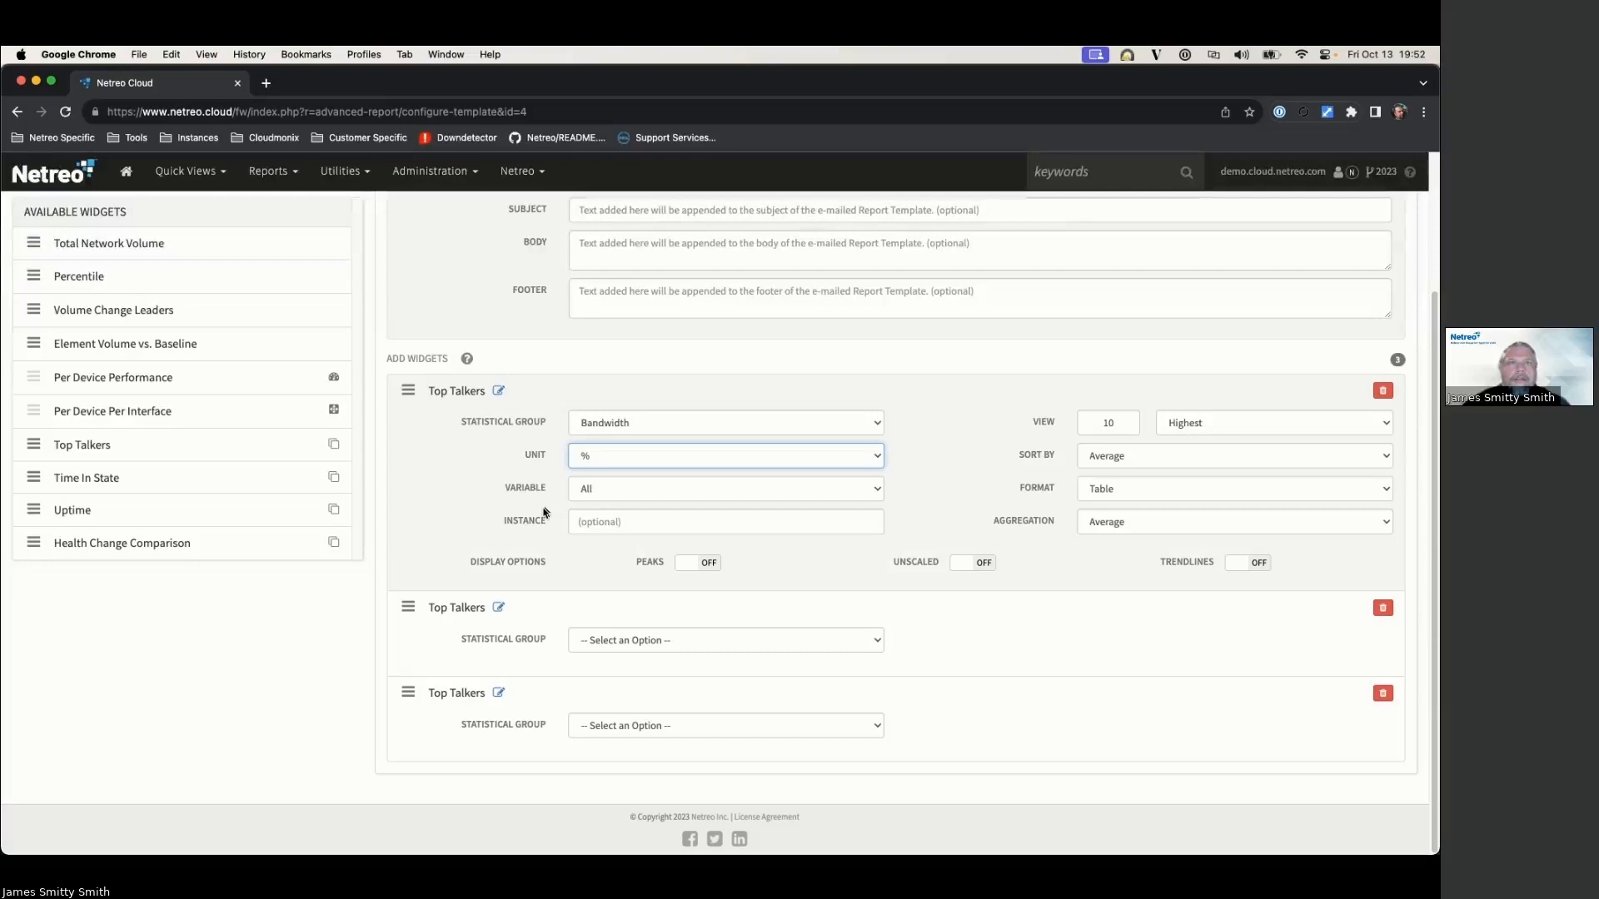
Step: Set the second widget to CPU in %, selecting firewall, router, IOS switch CPU and Backplane Utilization metrics
left_click(614, 641)
left_click(605, 659)
left_click(607, 671)
left_click(581, 689)
scroll(533, 649, "down", 2)
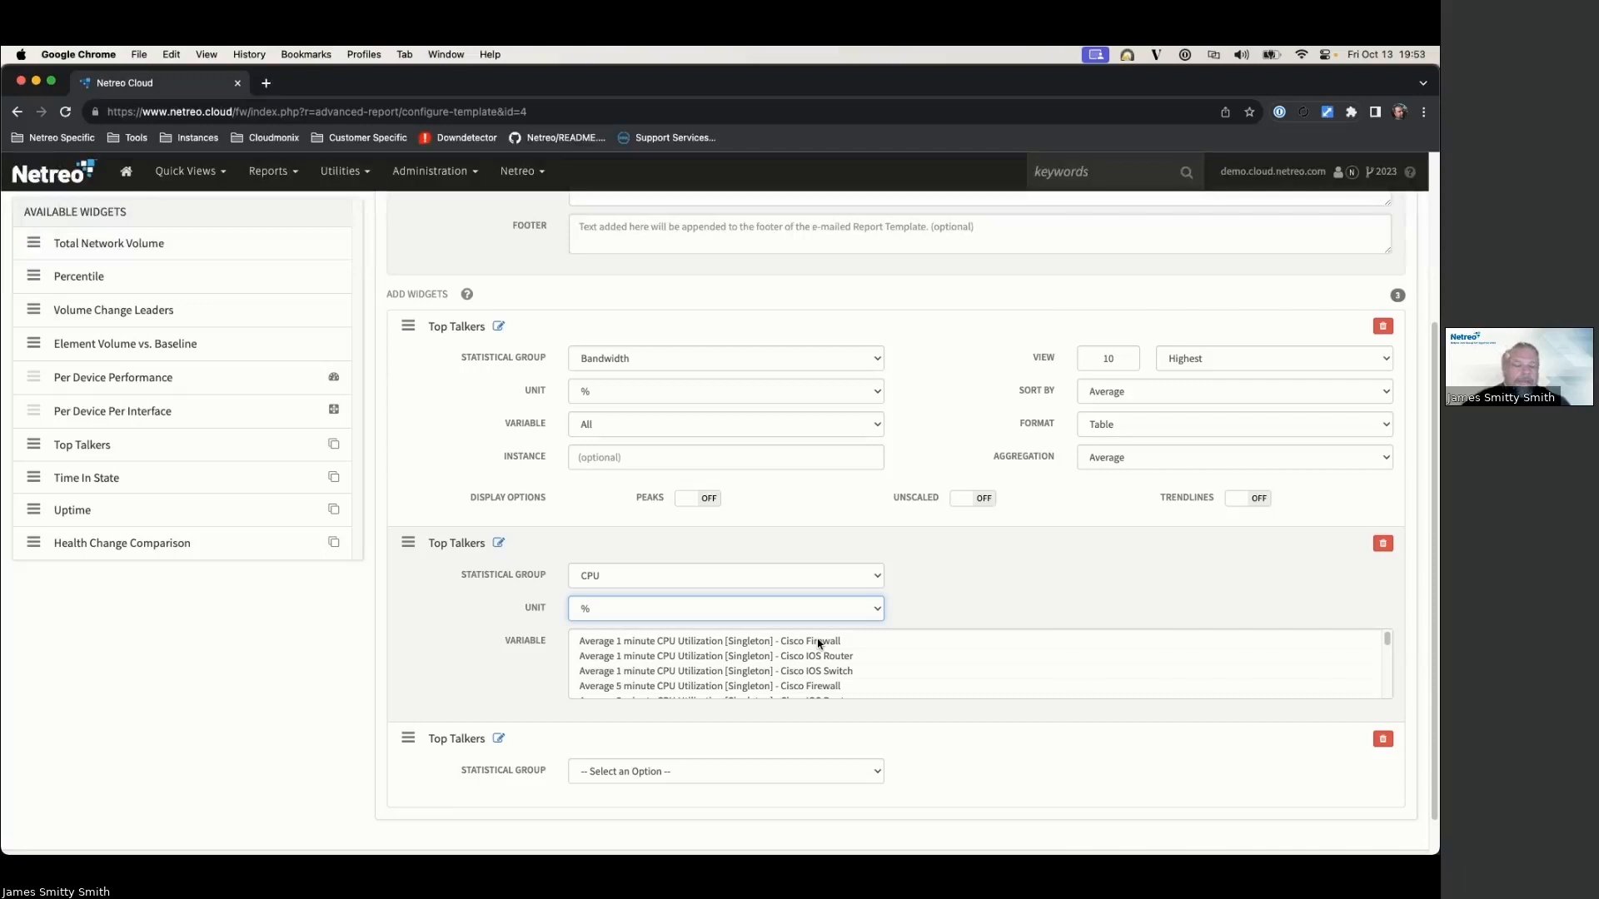
left_click(812, 642)
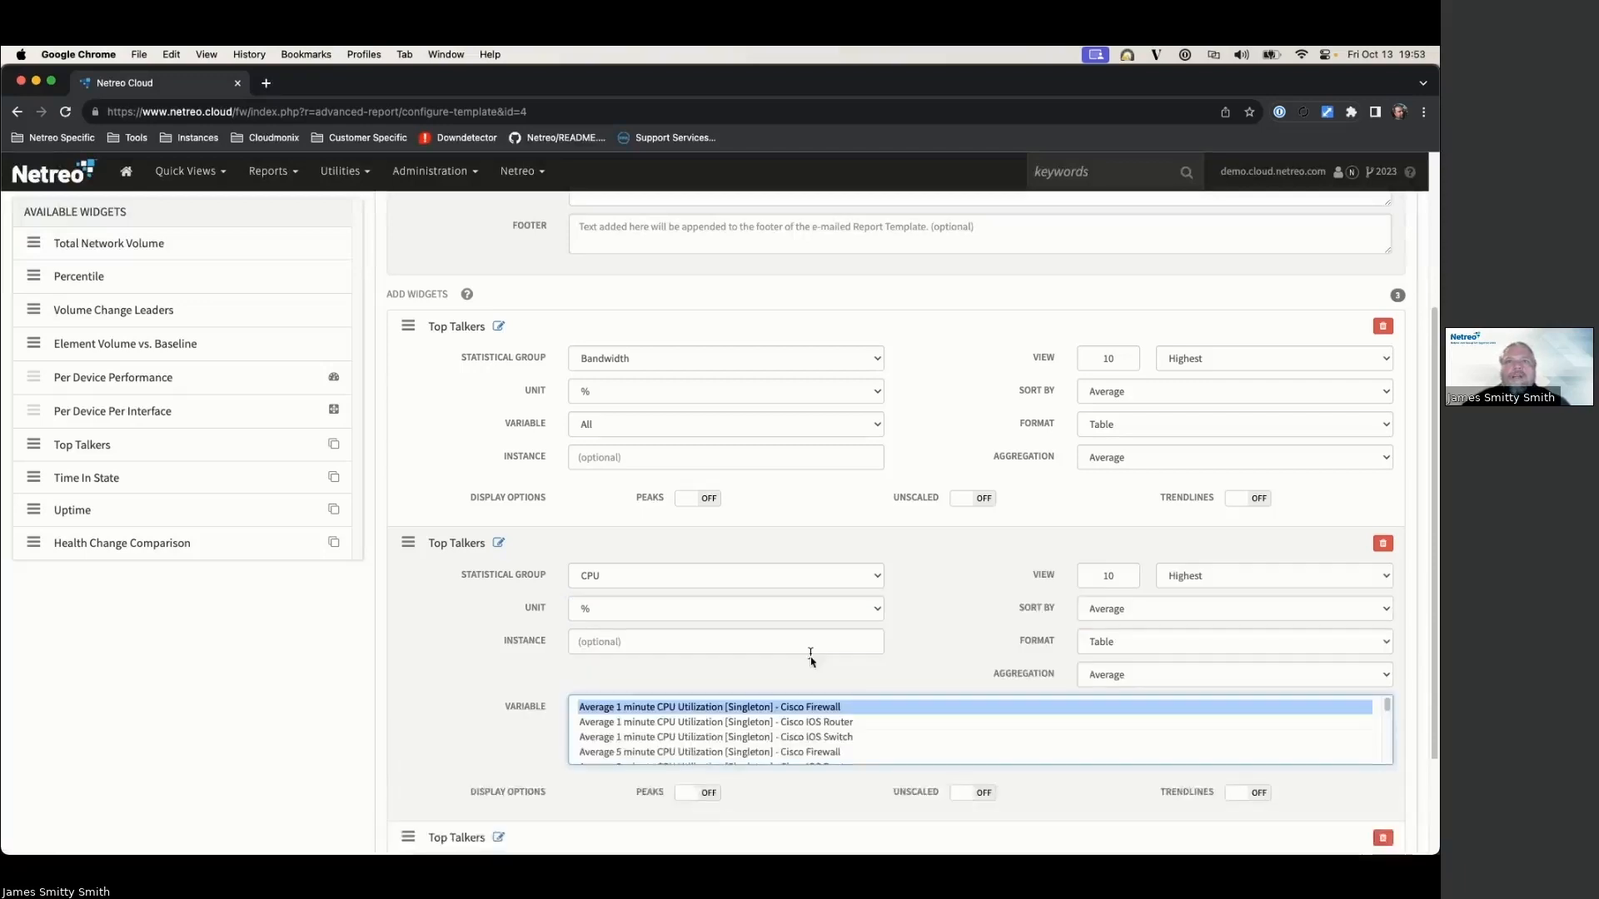
left_click(807, 723, "super")
left_click(810, 738, "super")
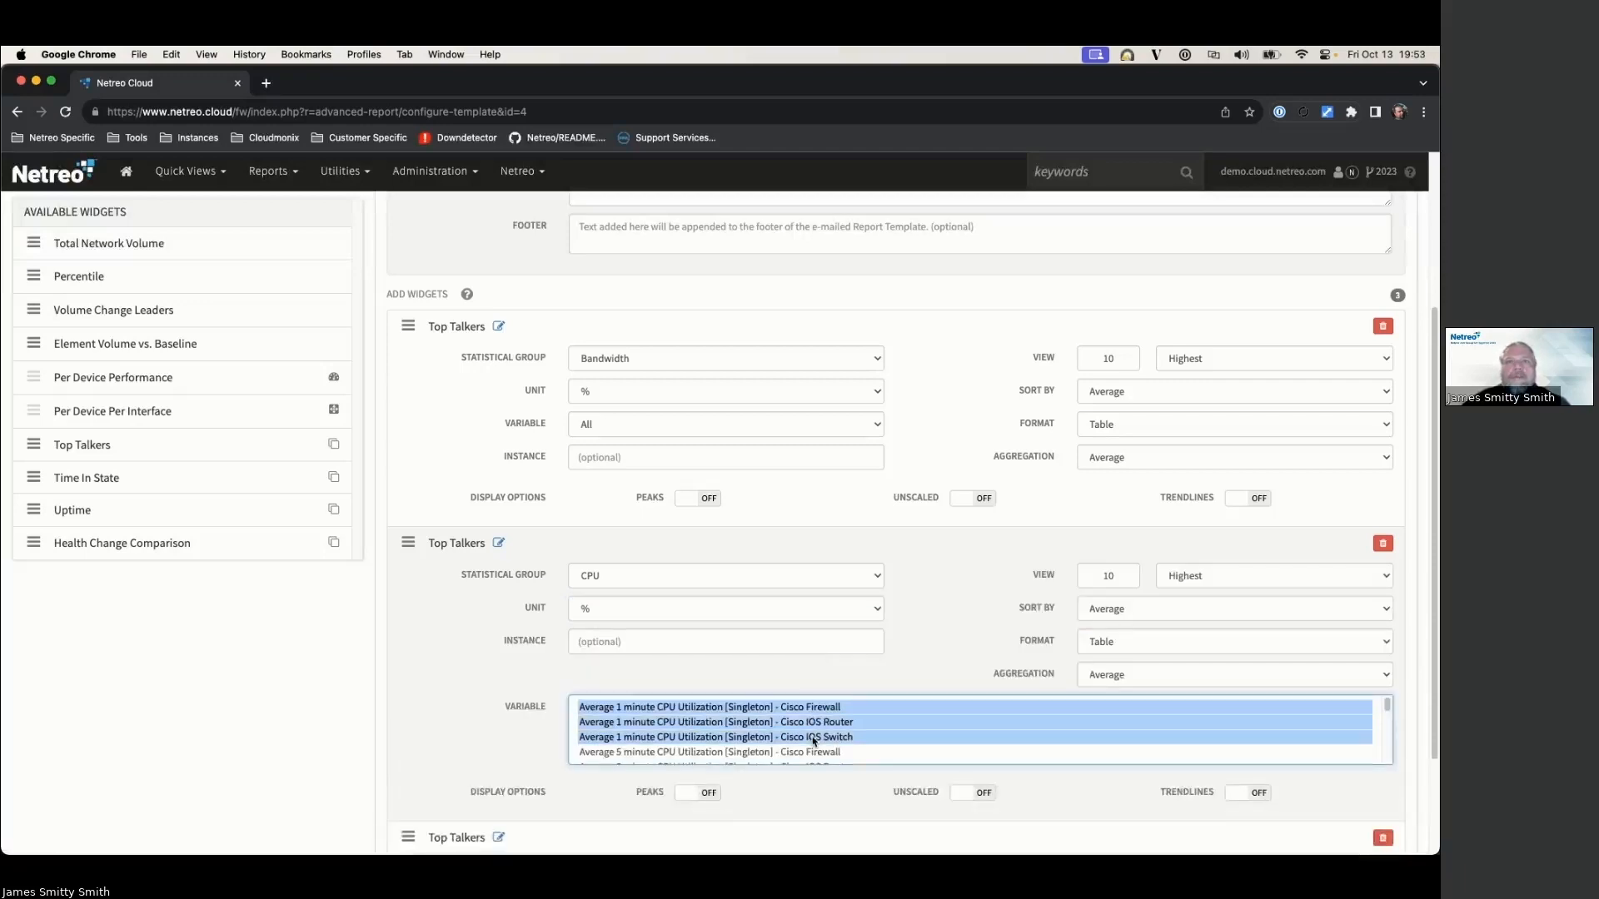
left_click(810, 752, "super")
scroll(806, 727, "down", 5)
scroll(806, 727, "up", 3)
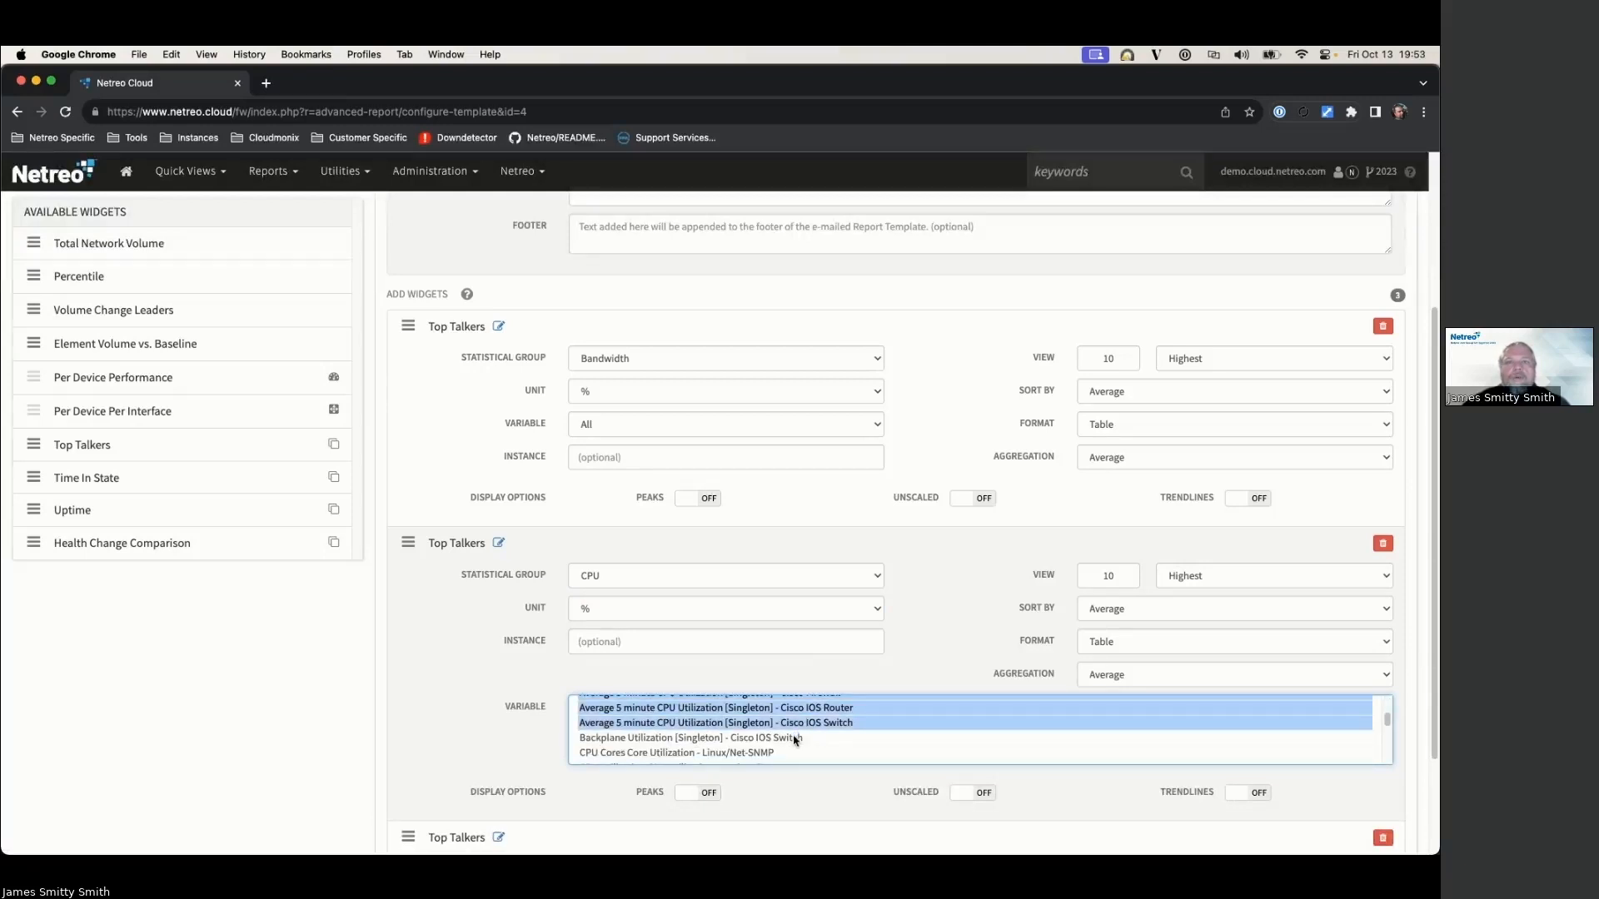
left_click(798, 738, "super")
scroll(720, 679, "down", 1)
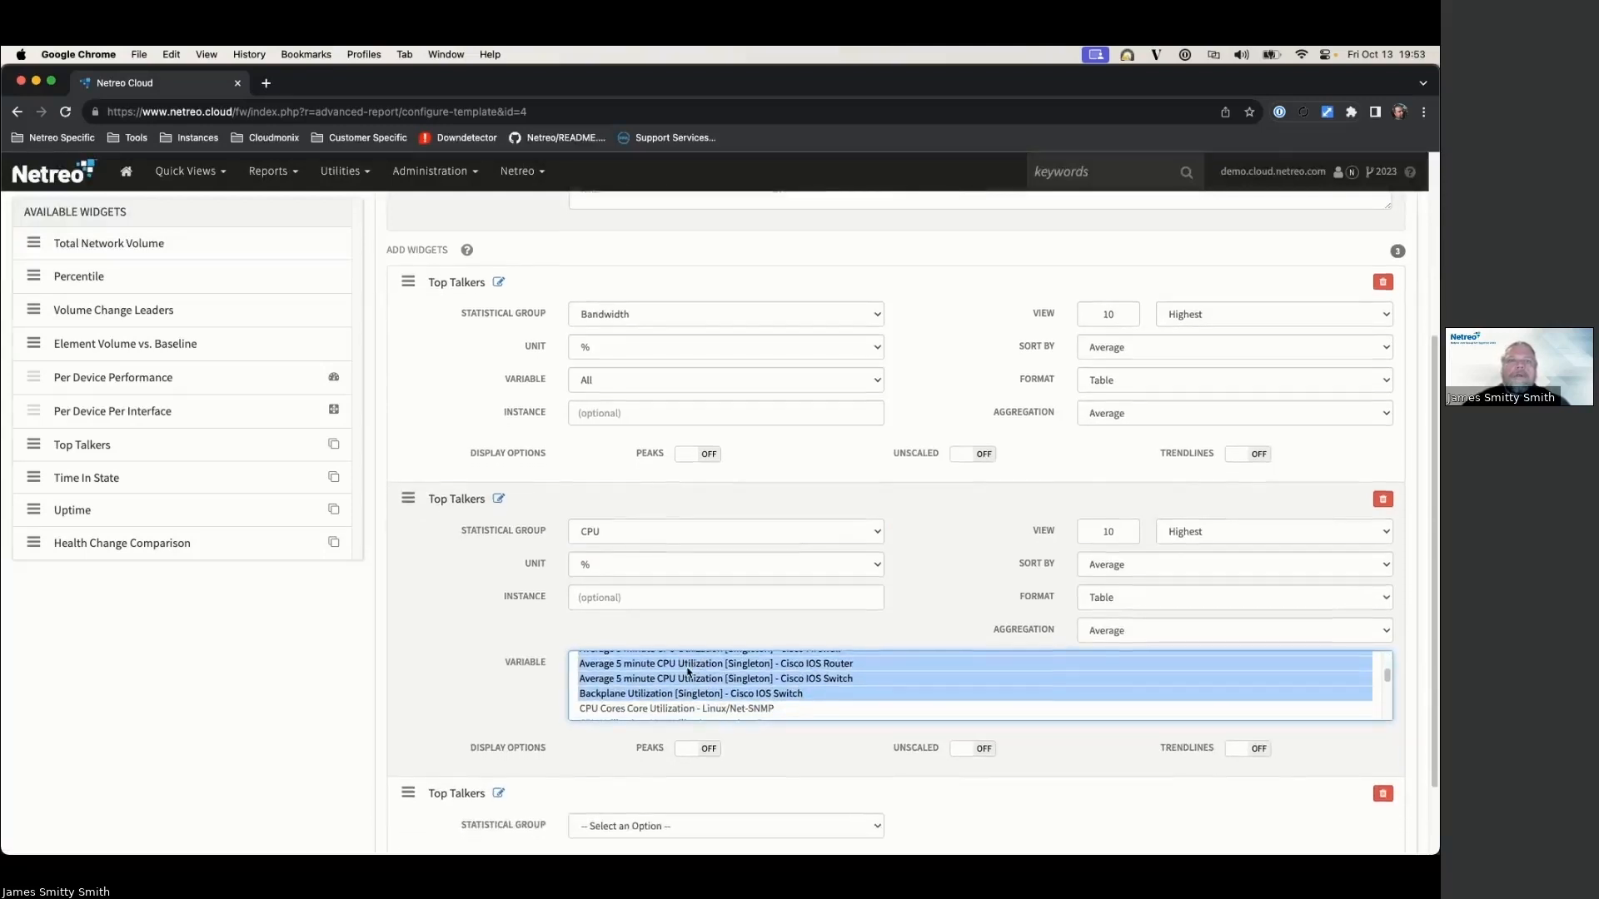
scroll(694, 668, "down", 2)
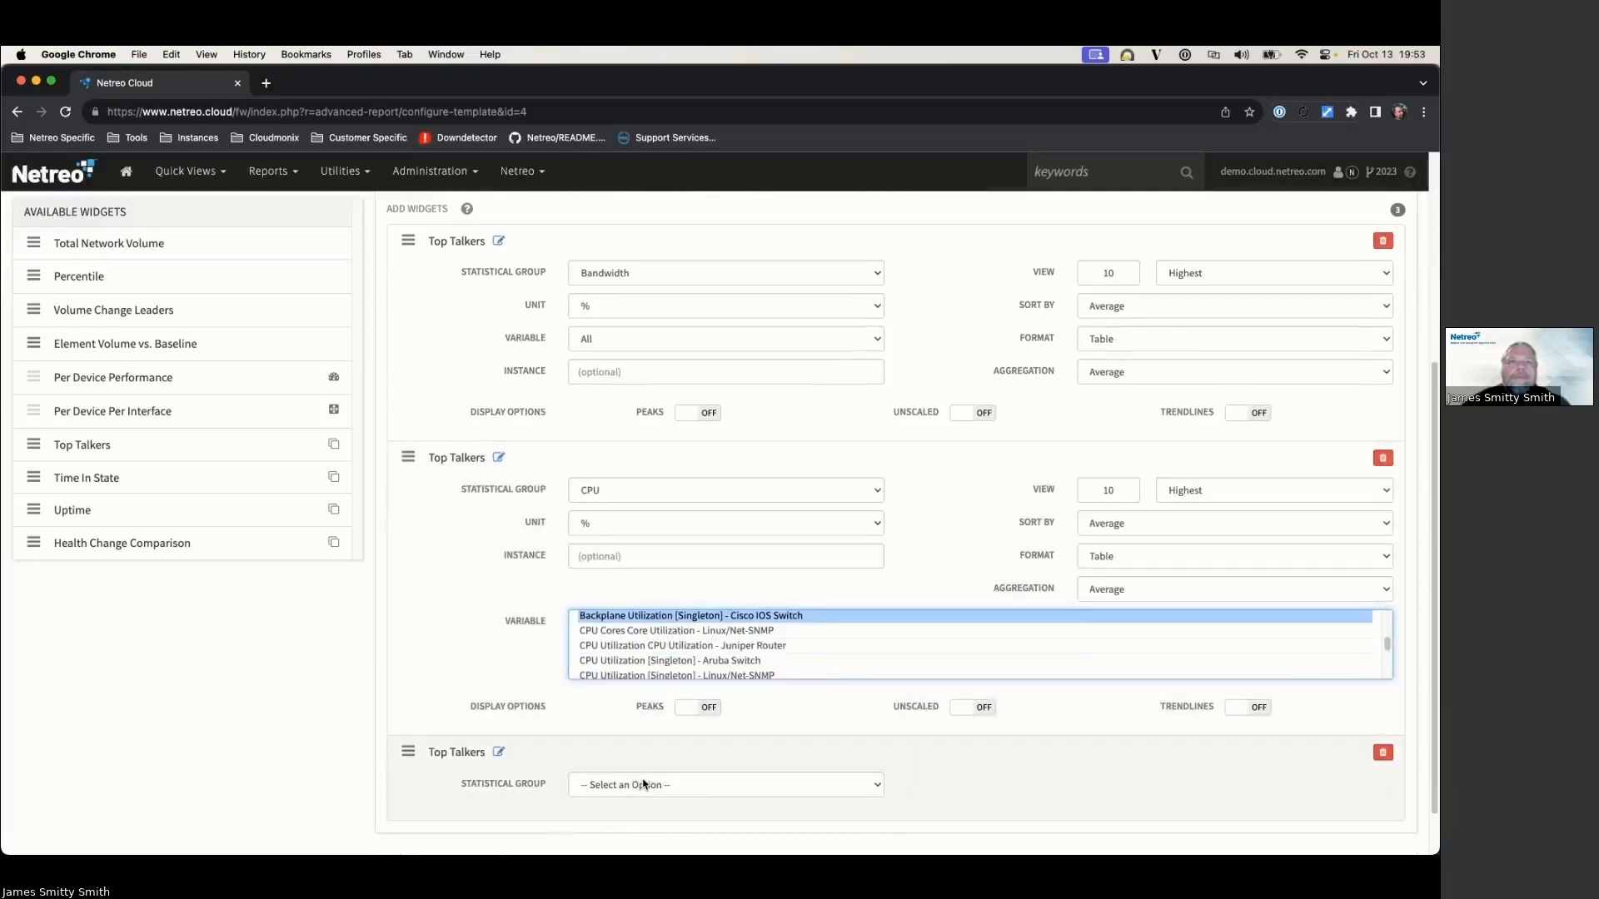
Step: Set the third widget to Latency in Seconds using the Round Trip time metric
left_click(637, 785)
scroll(646, 790, "down", 2)
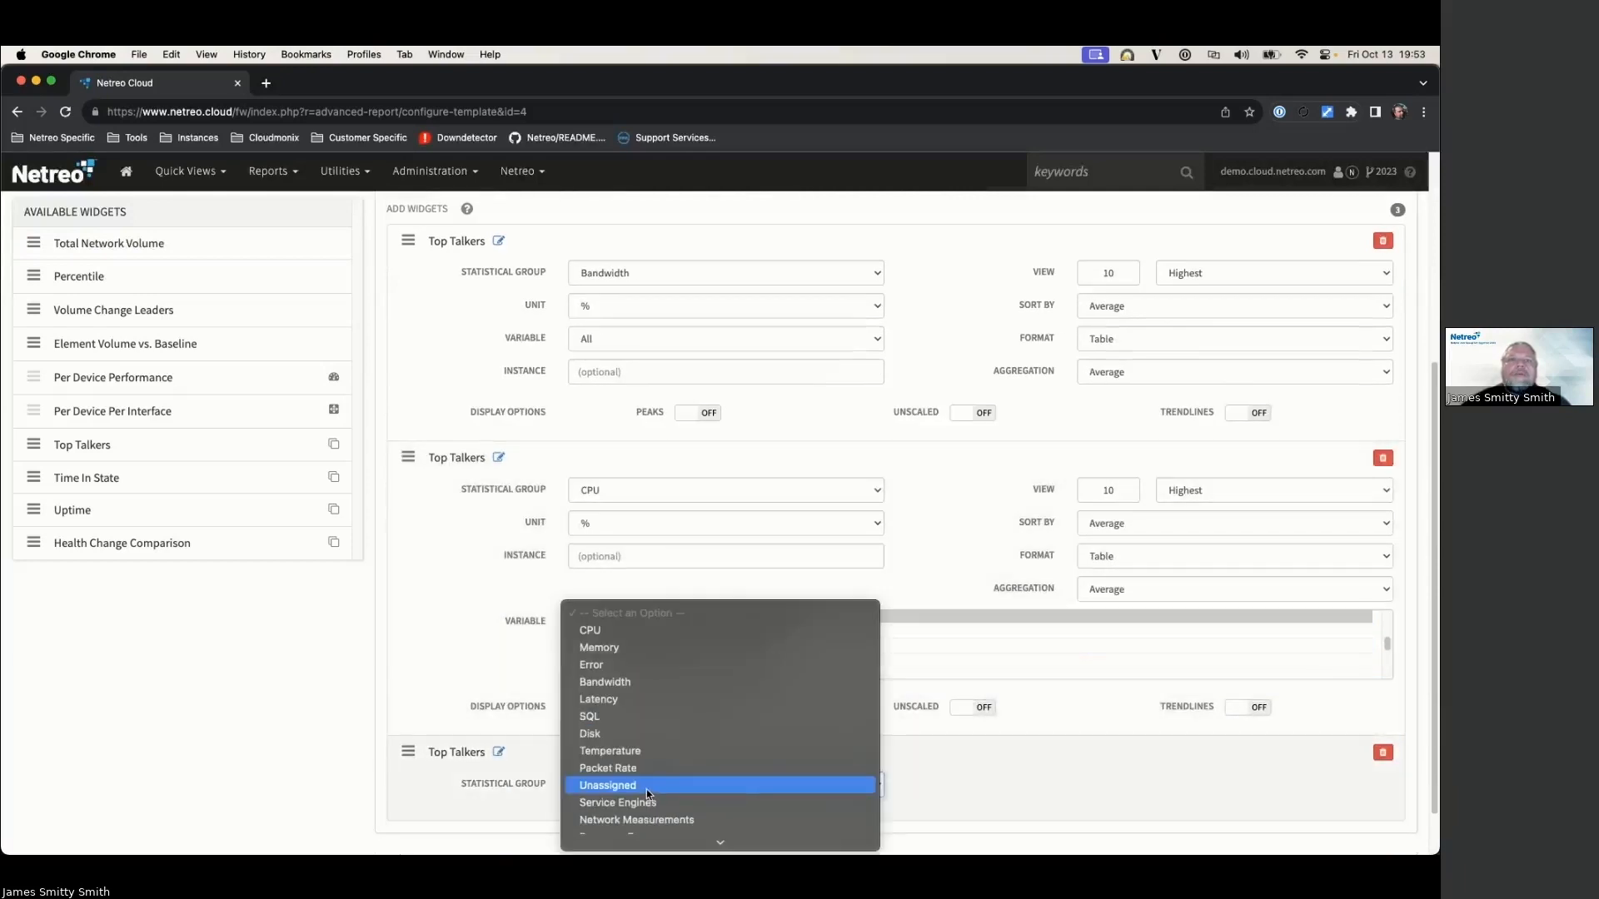
scroll(646, 787, "down", 2)
left_click(641, 647)
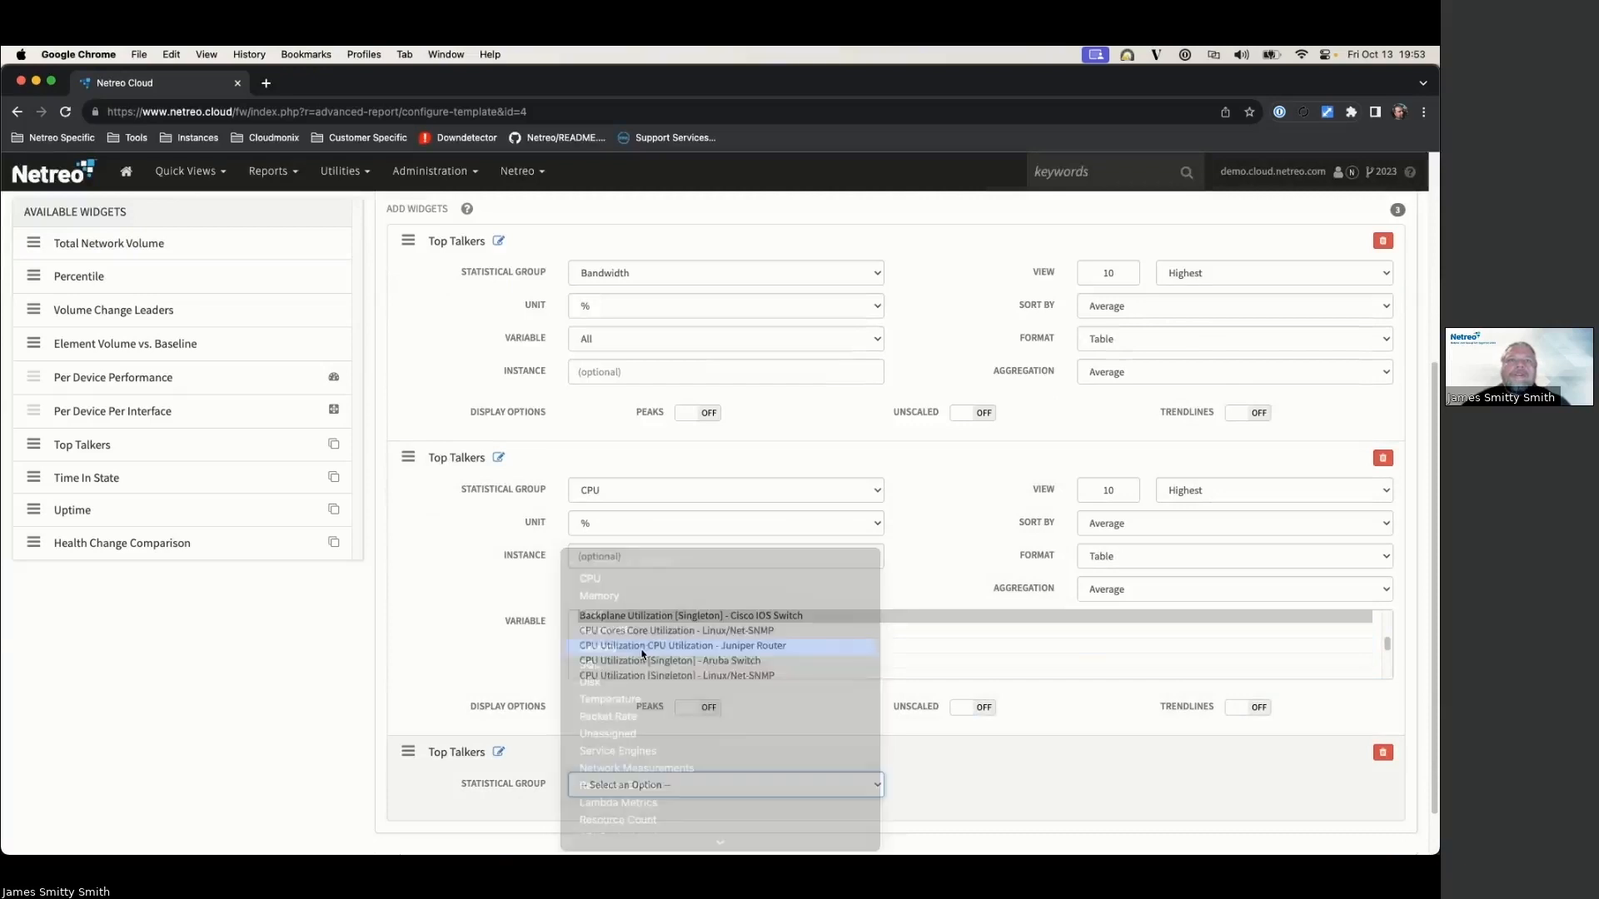
scroll(607, 733, "down", 2)
left_click(607, 726)
left_click(607, 750)
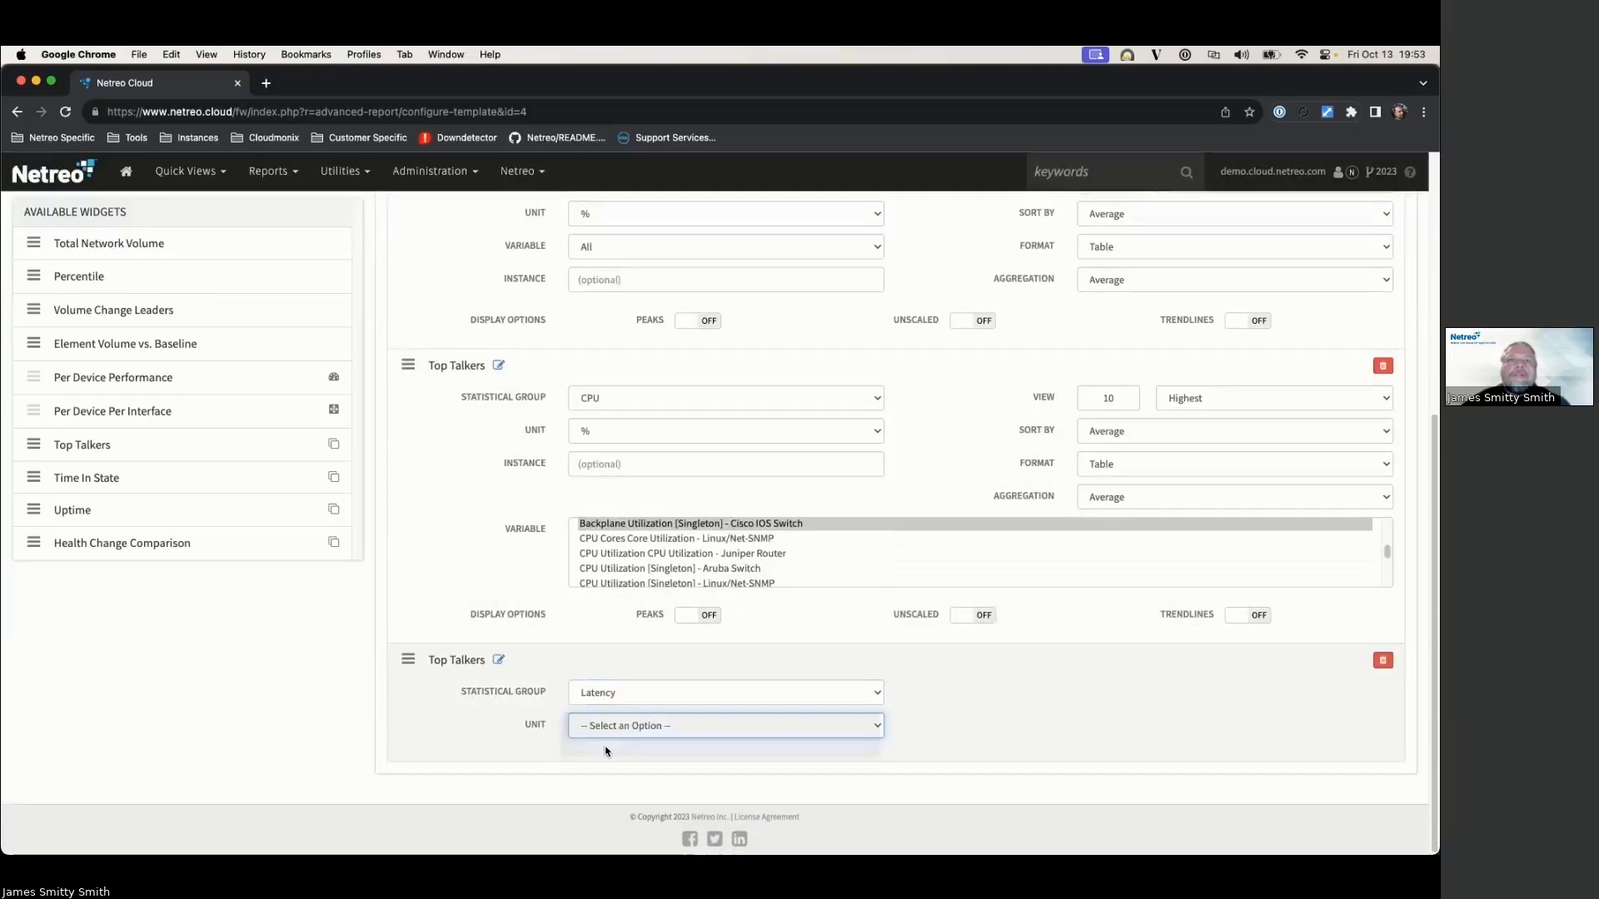
scroll(772, 566, "down", 3)
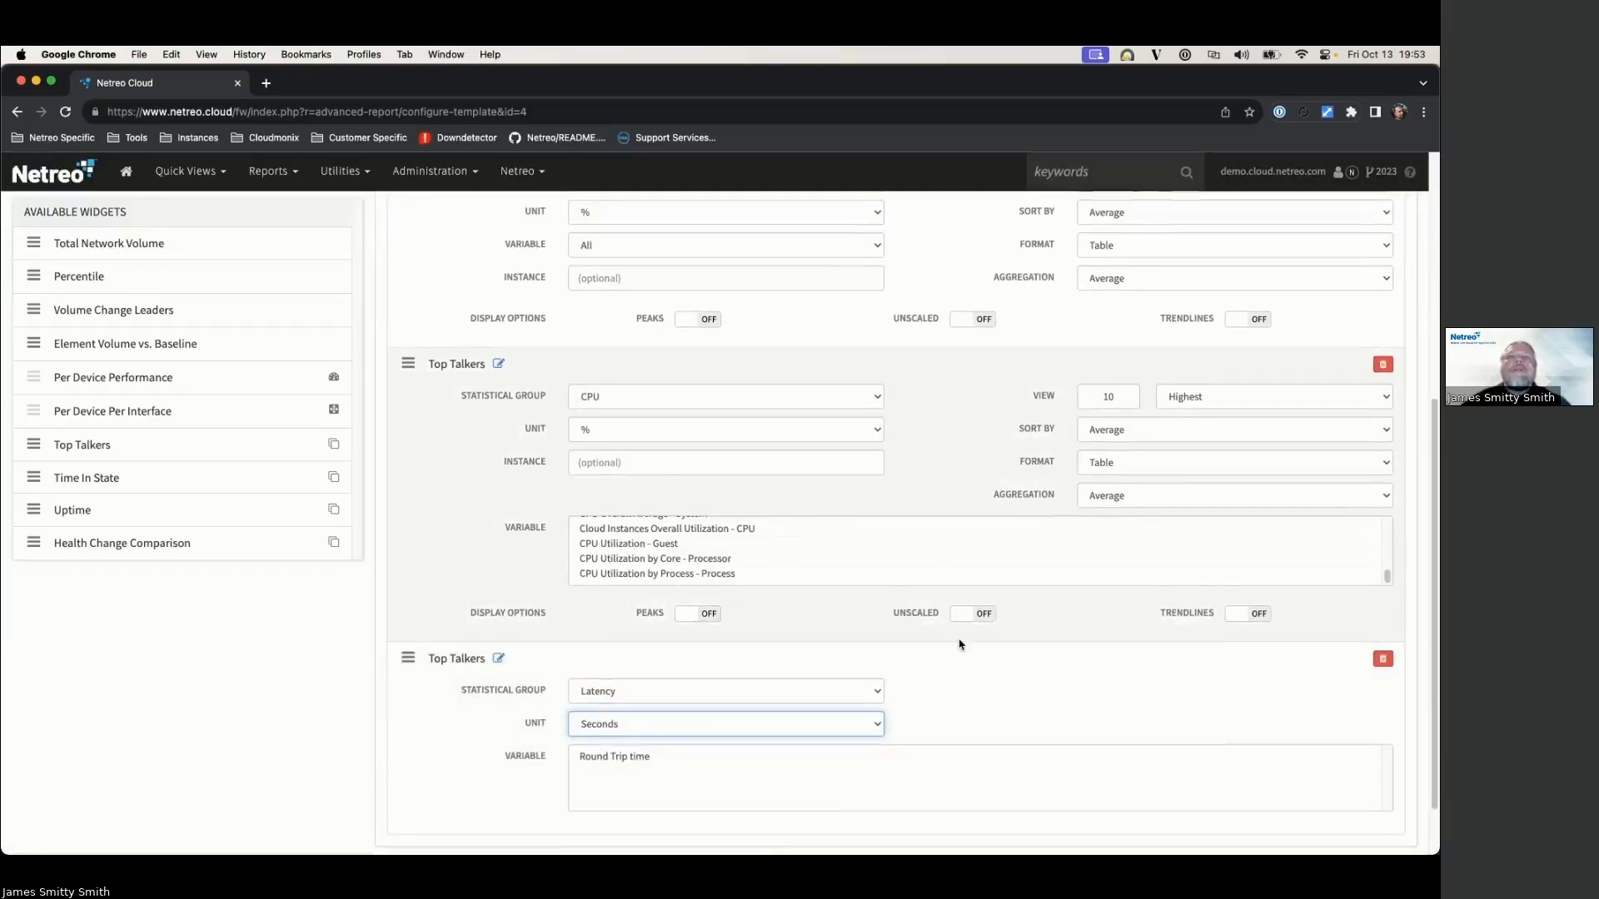
scroll(816, 671, "down", 1)
left_click(602, 713)
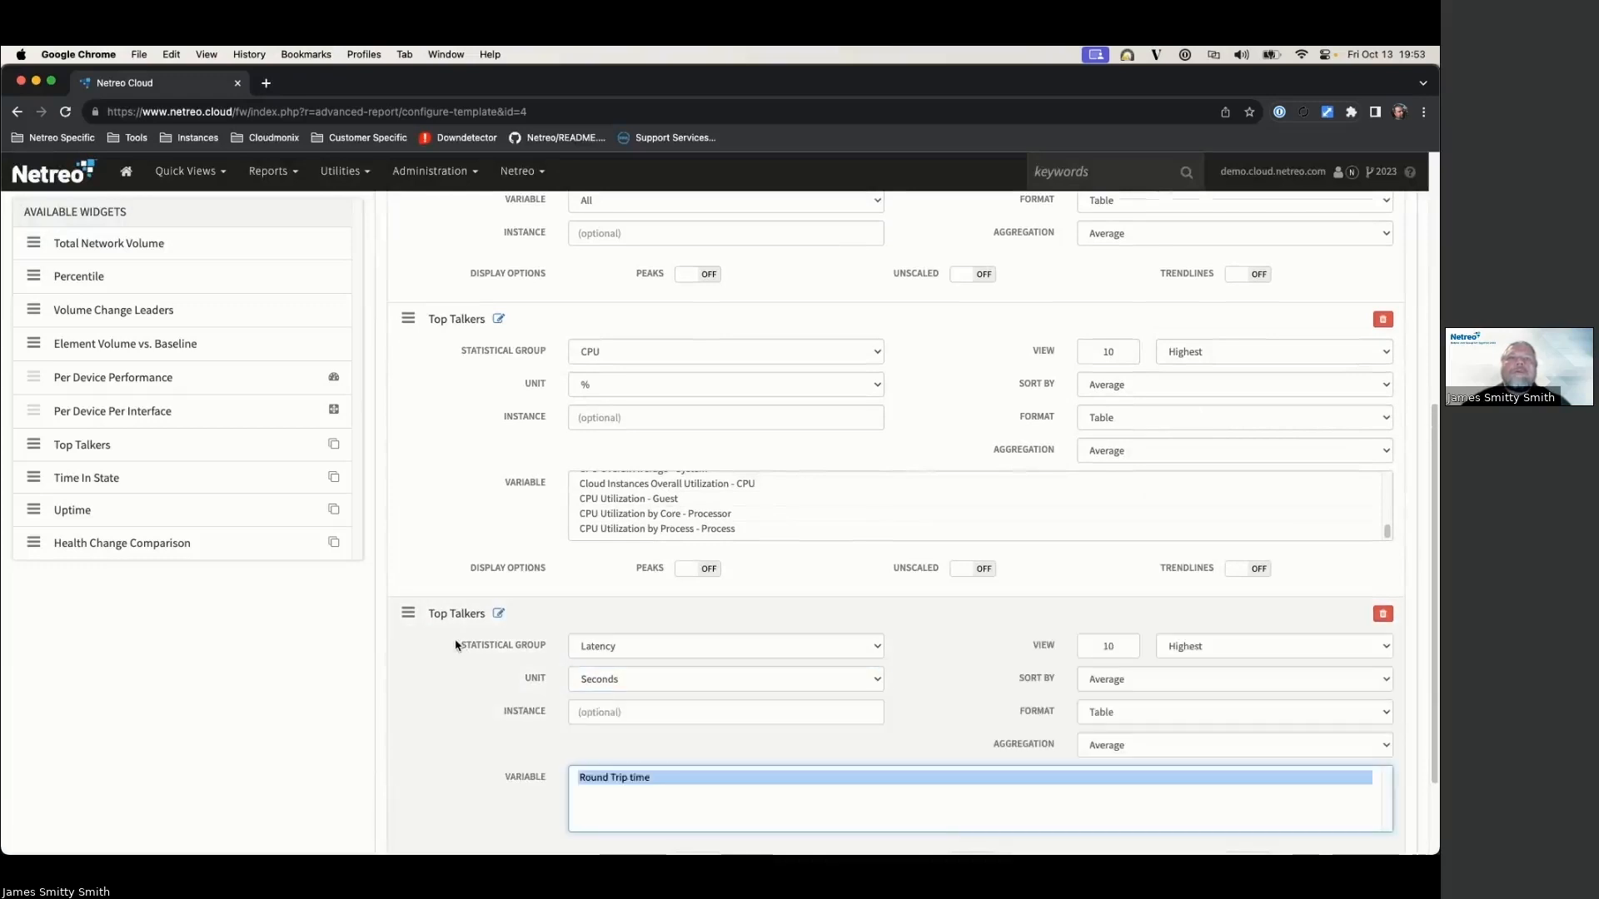
scroll(467, 645, "down", 3)
scroll(500, 633, "up", 10)
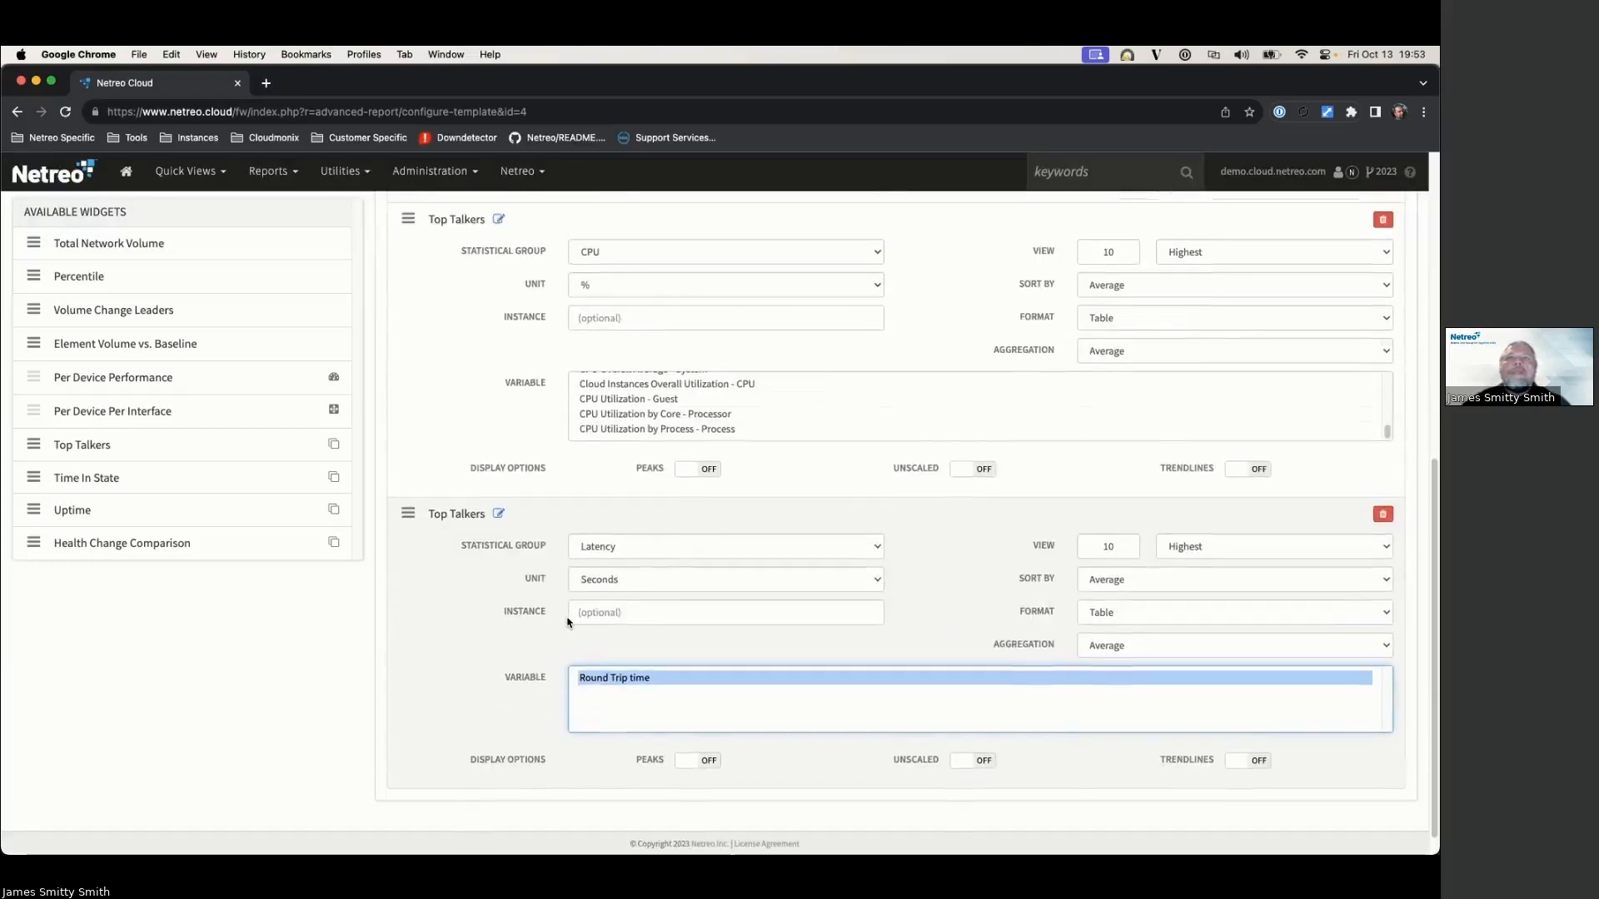
Step: Save and confirm the Network Performance template, then return to Advanced Reporting
left_click(1389, 295)
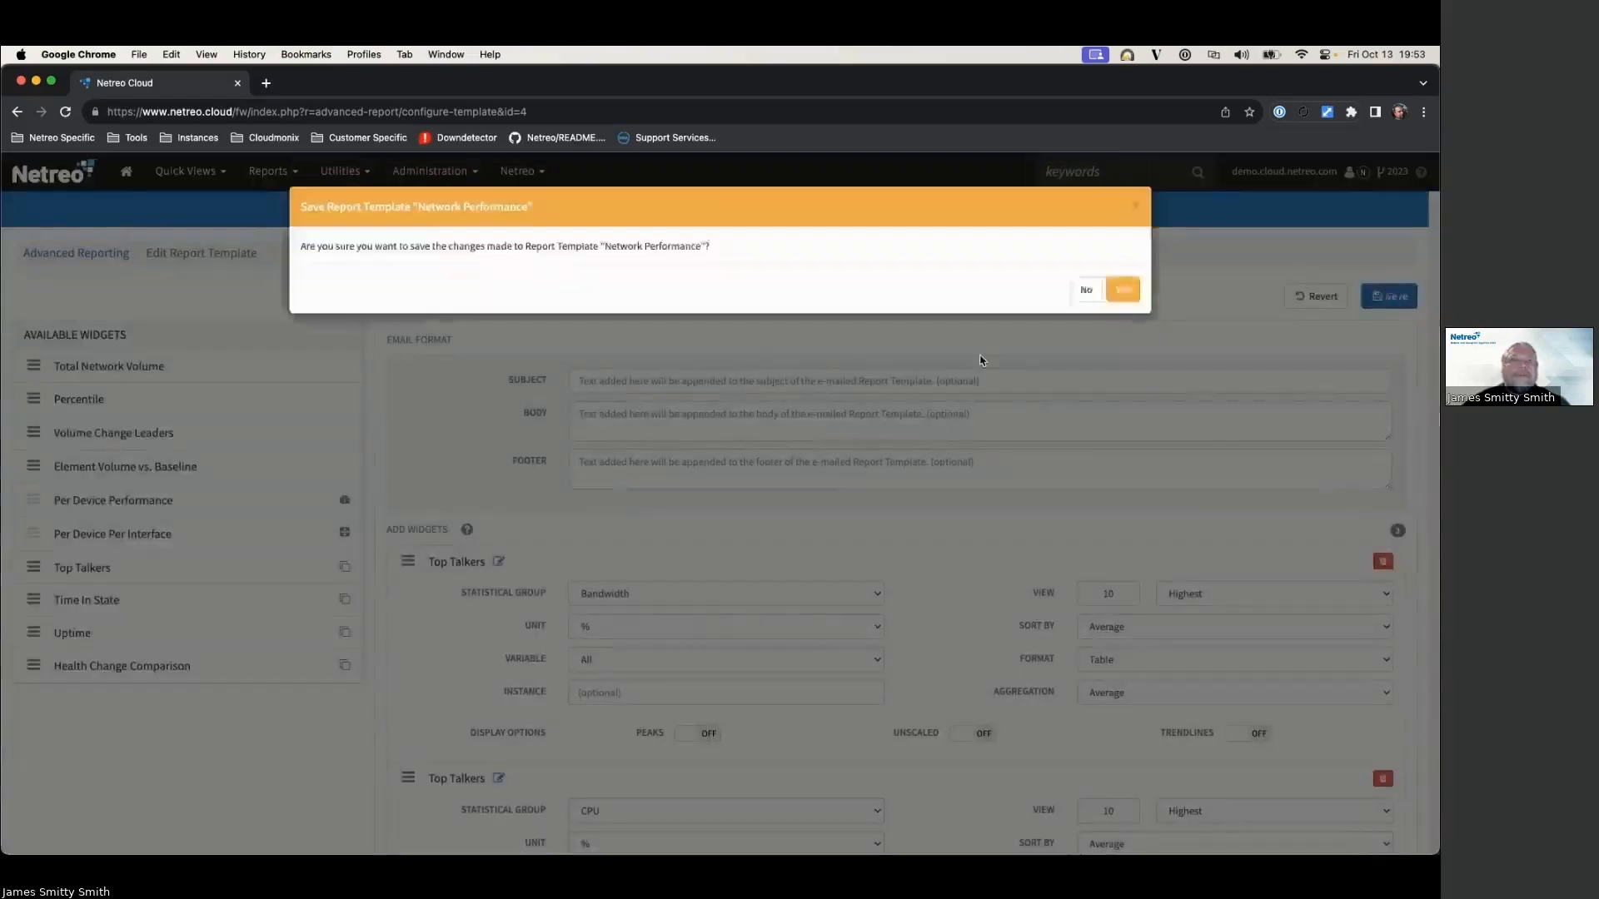
left_click(1133, 295)
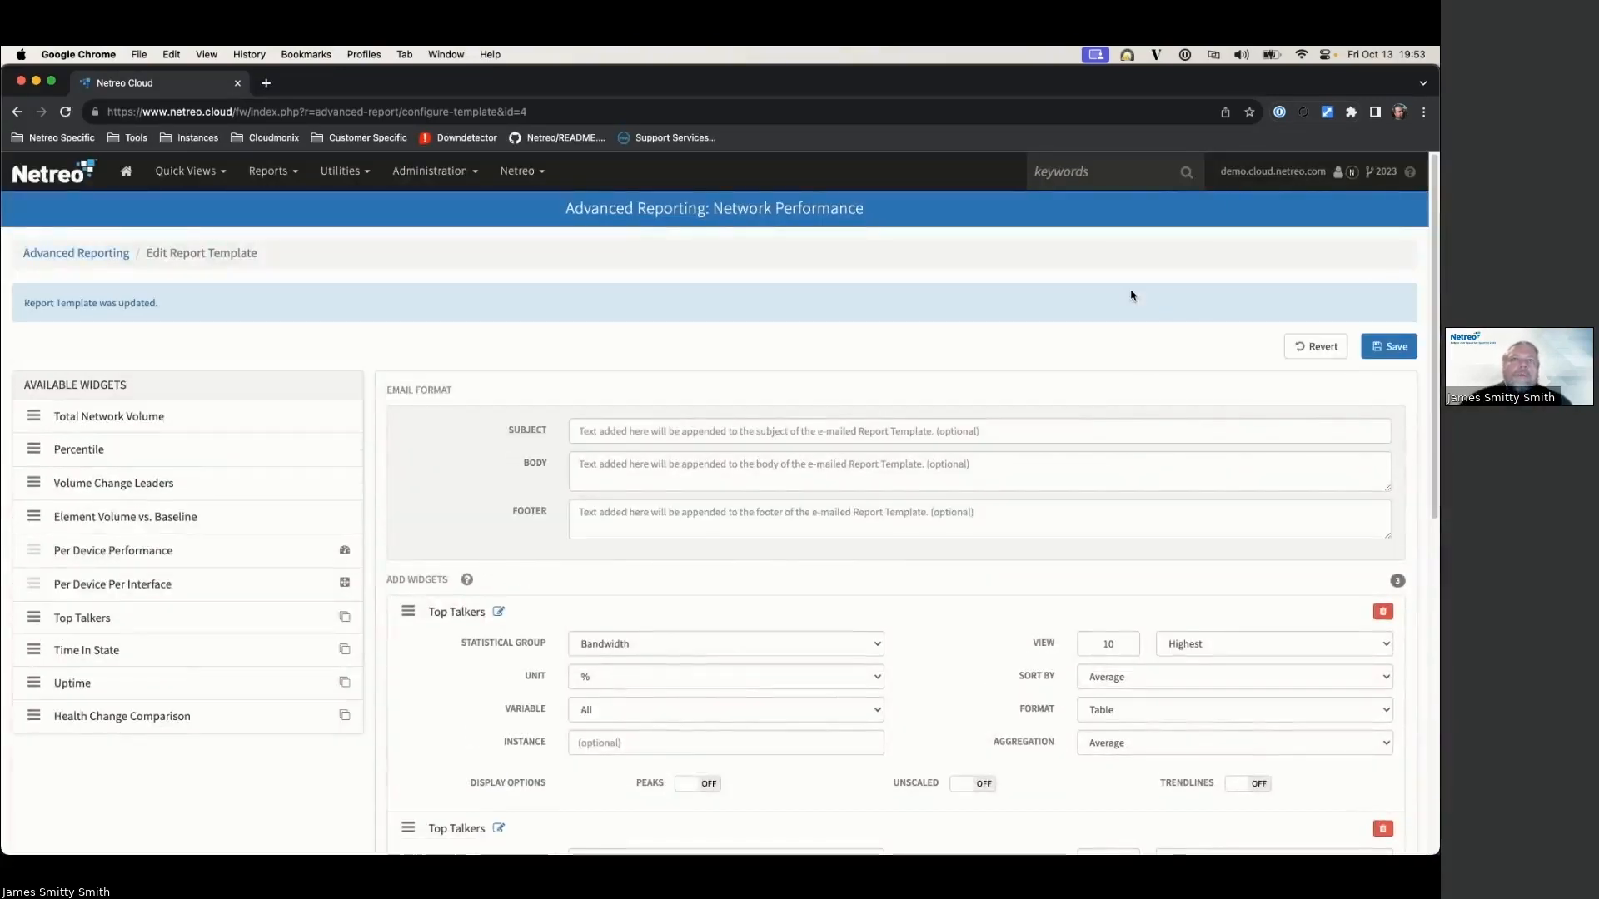
left_click(114, 256)
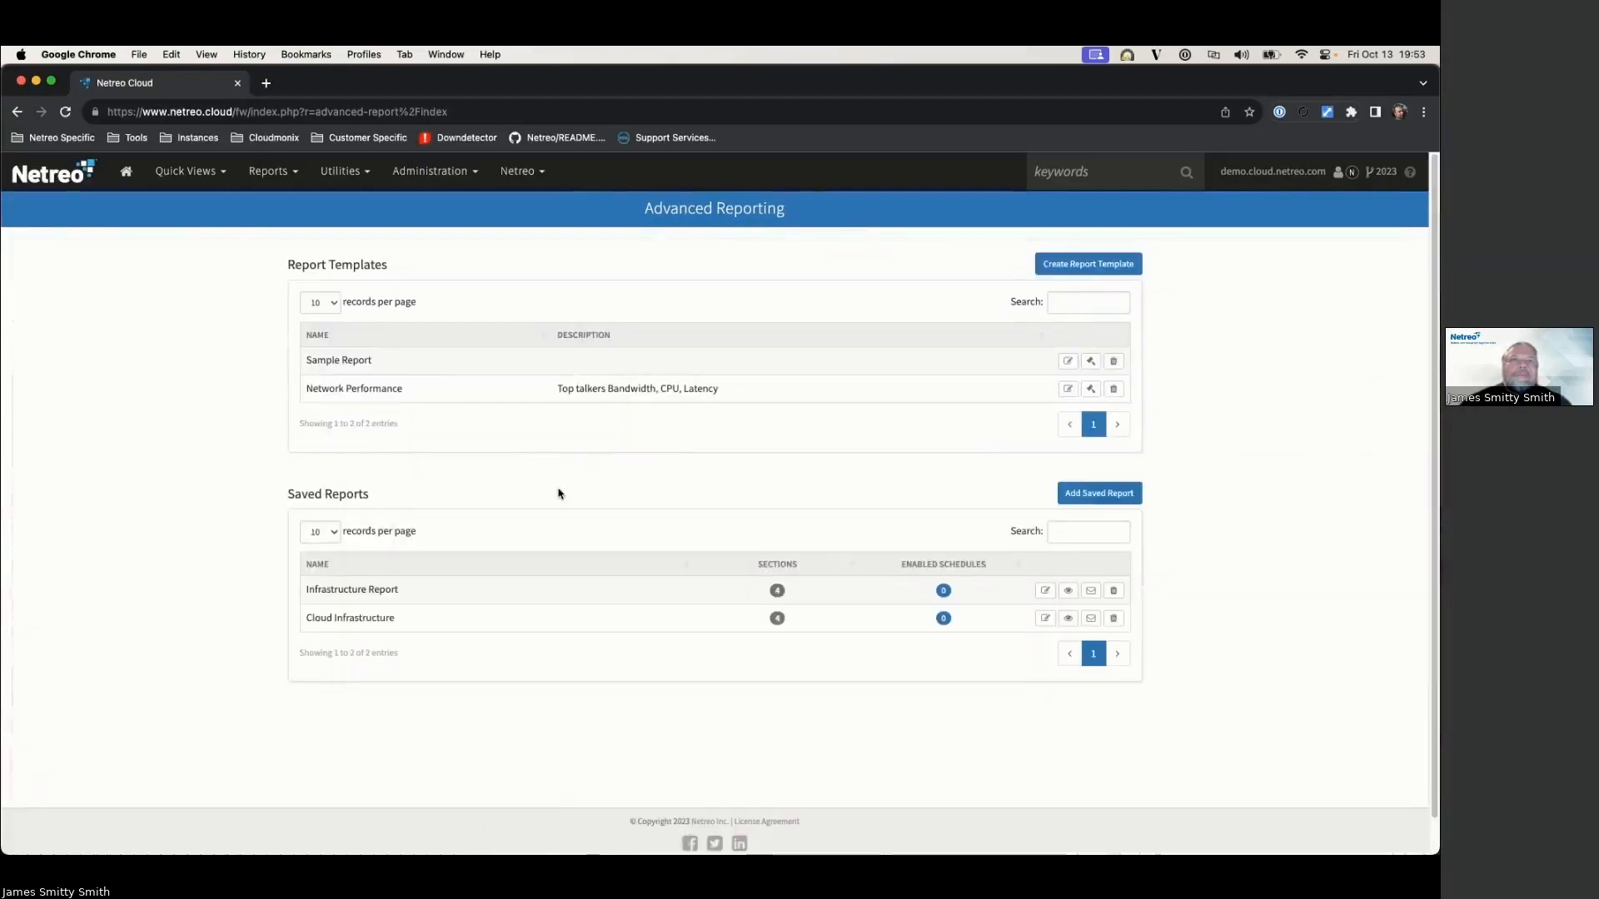
Step: Start a saved report named Infrastructure Network Performance based on the Network Performance template
left_click(1083, 493)
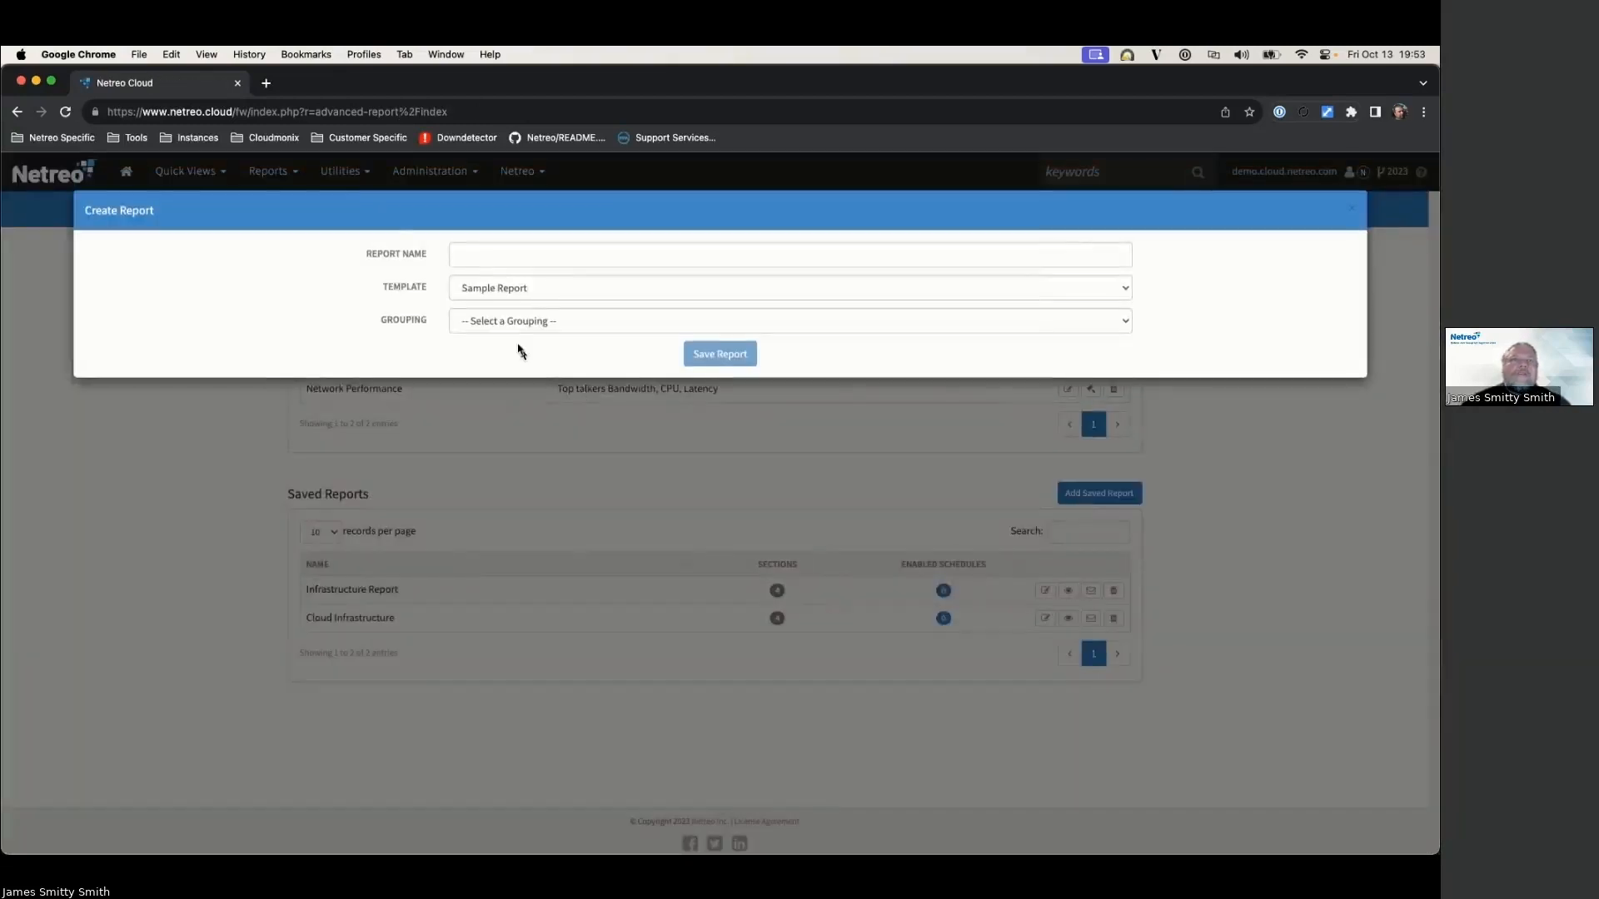
left_click(473, 251)
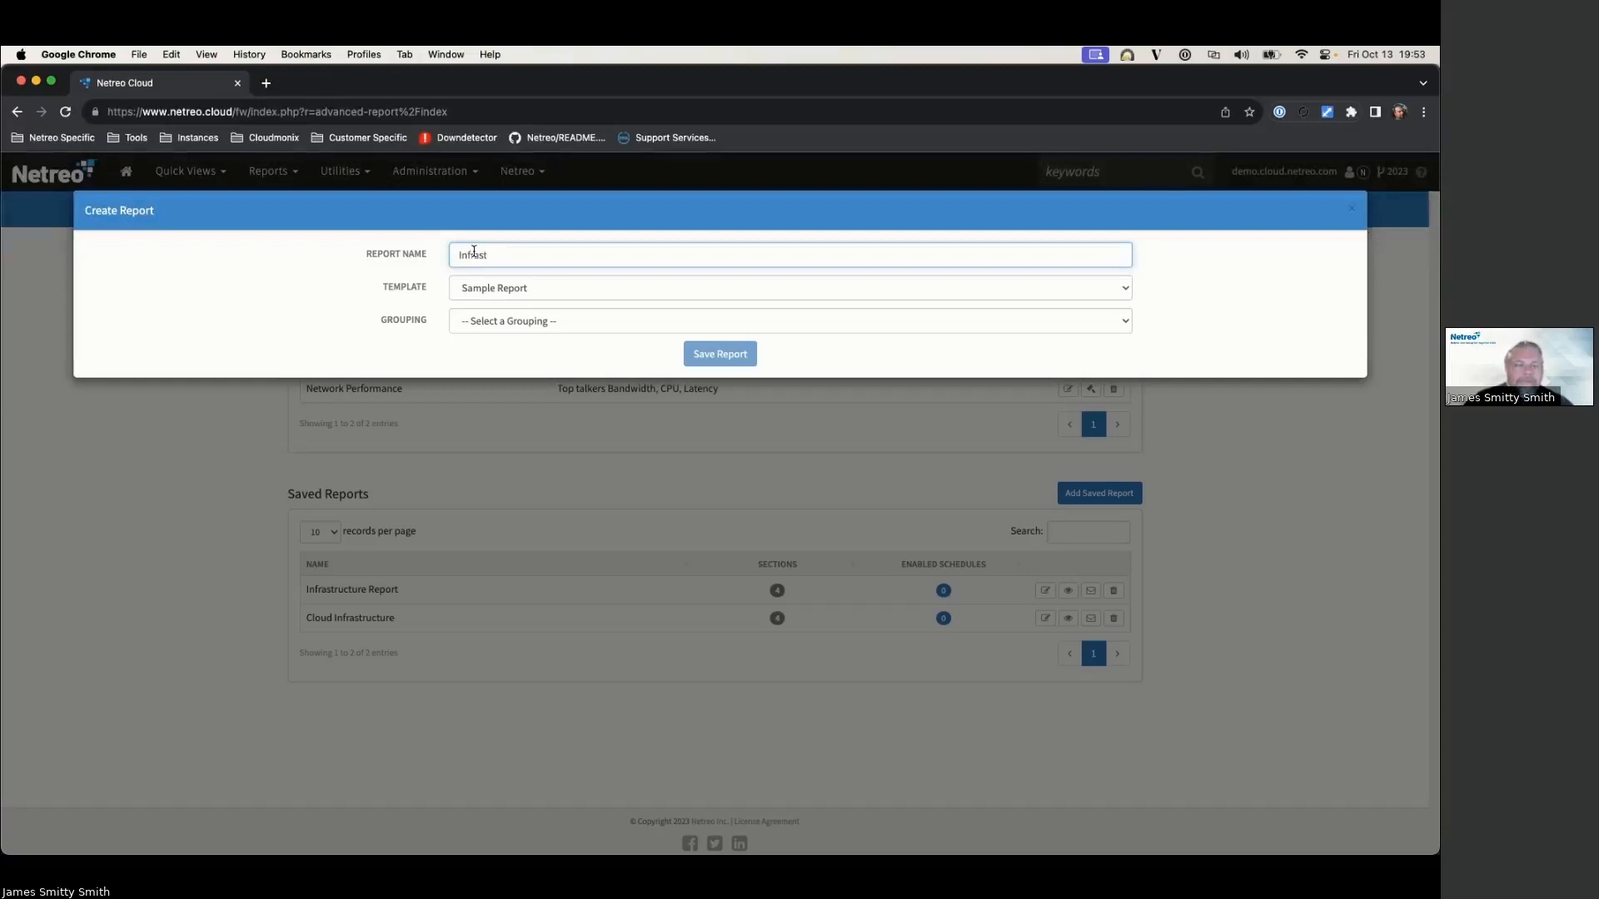
type("ure Network Performance")
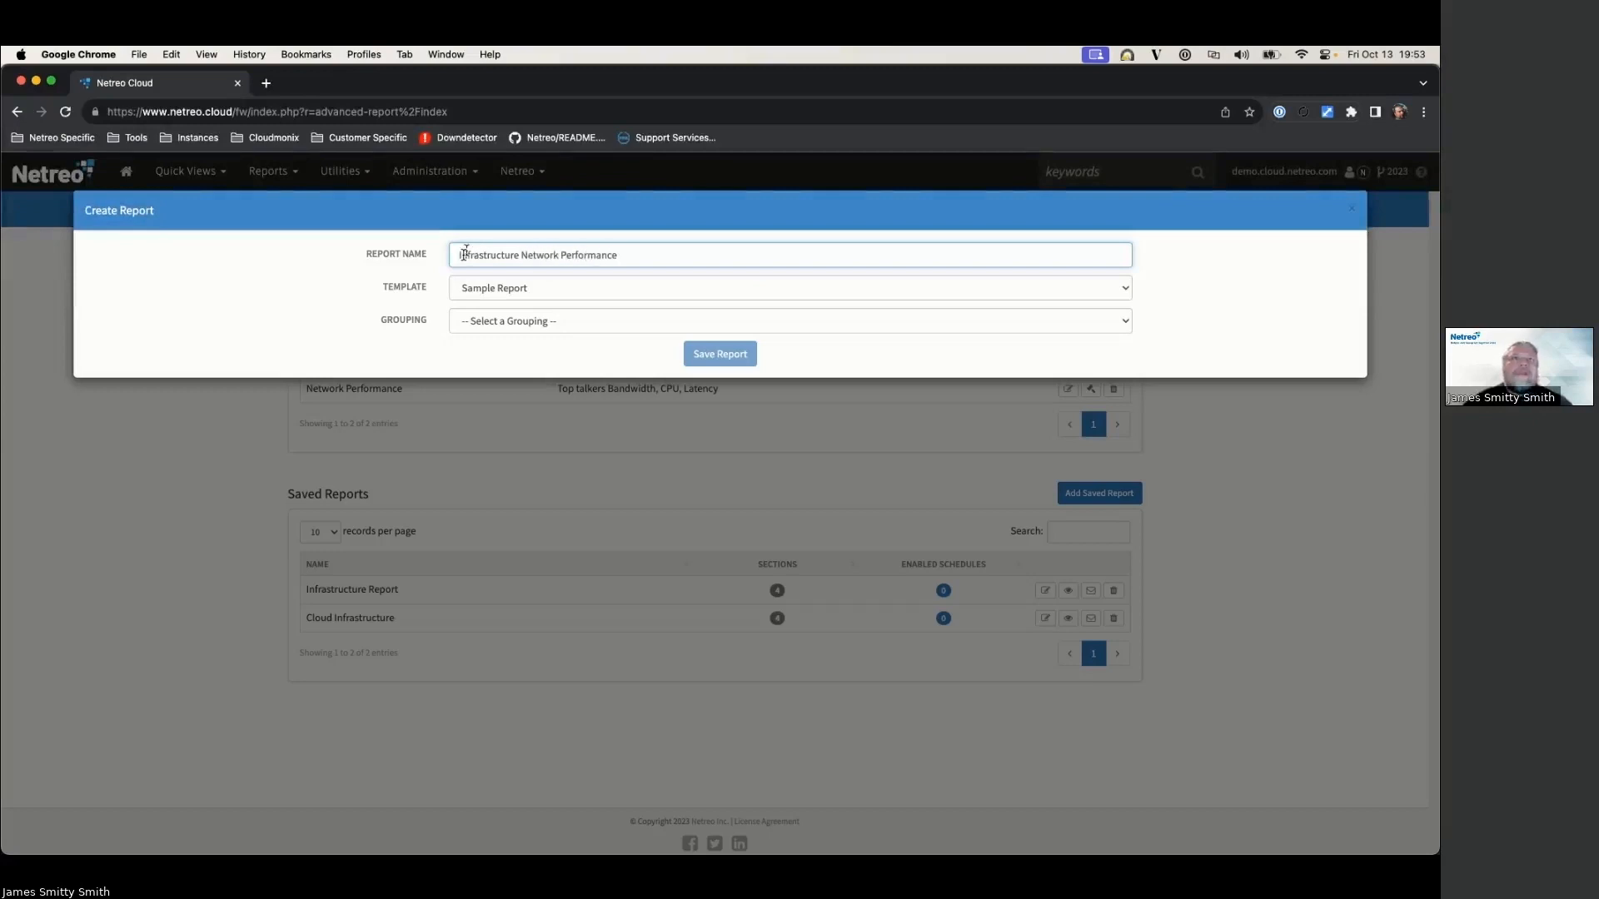
left_click(493, 293)
left_click(488, 311)
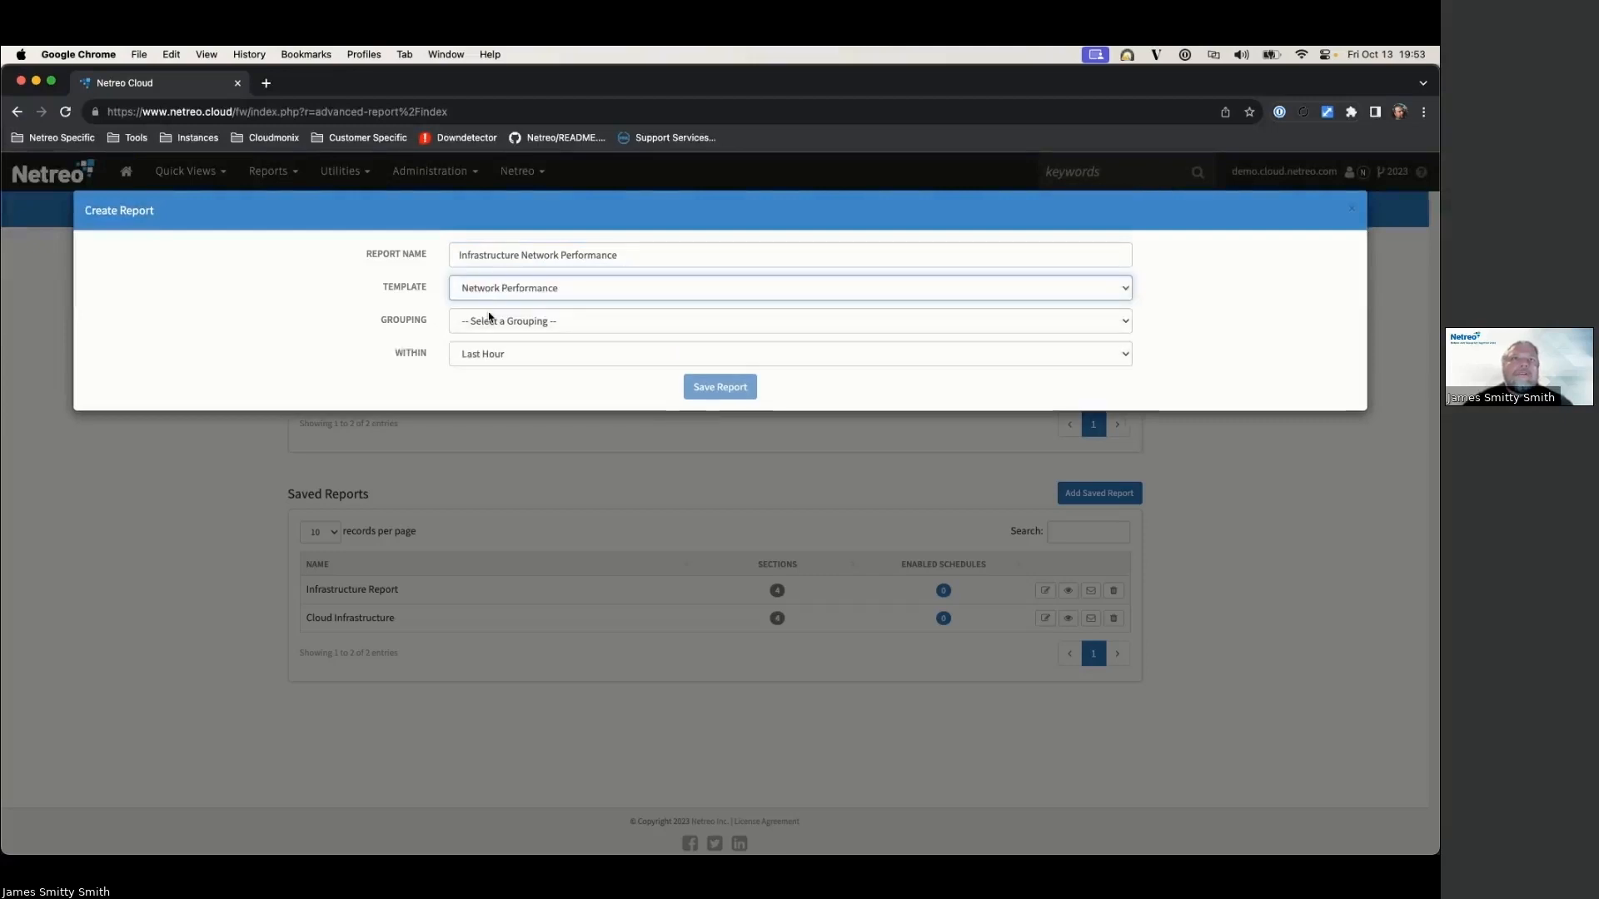
Step: Scope it to Business Workflow Infrastructure over the last 90 days and save it
left_click(493, 318)
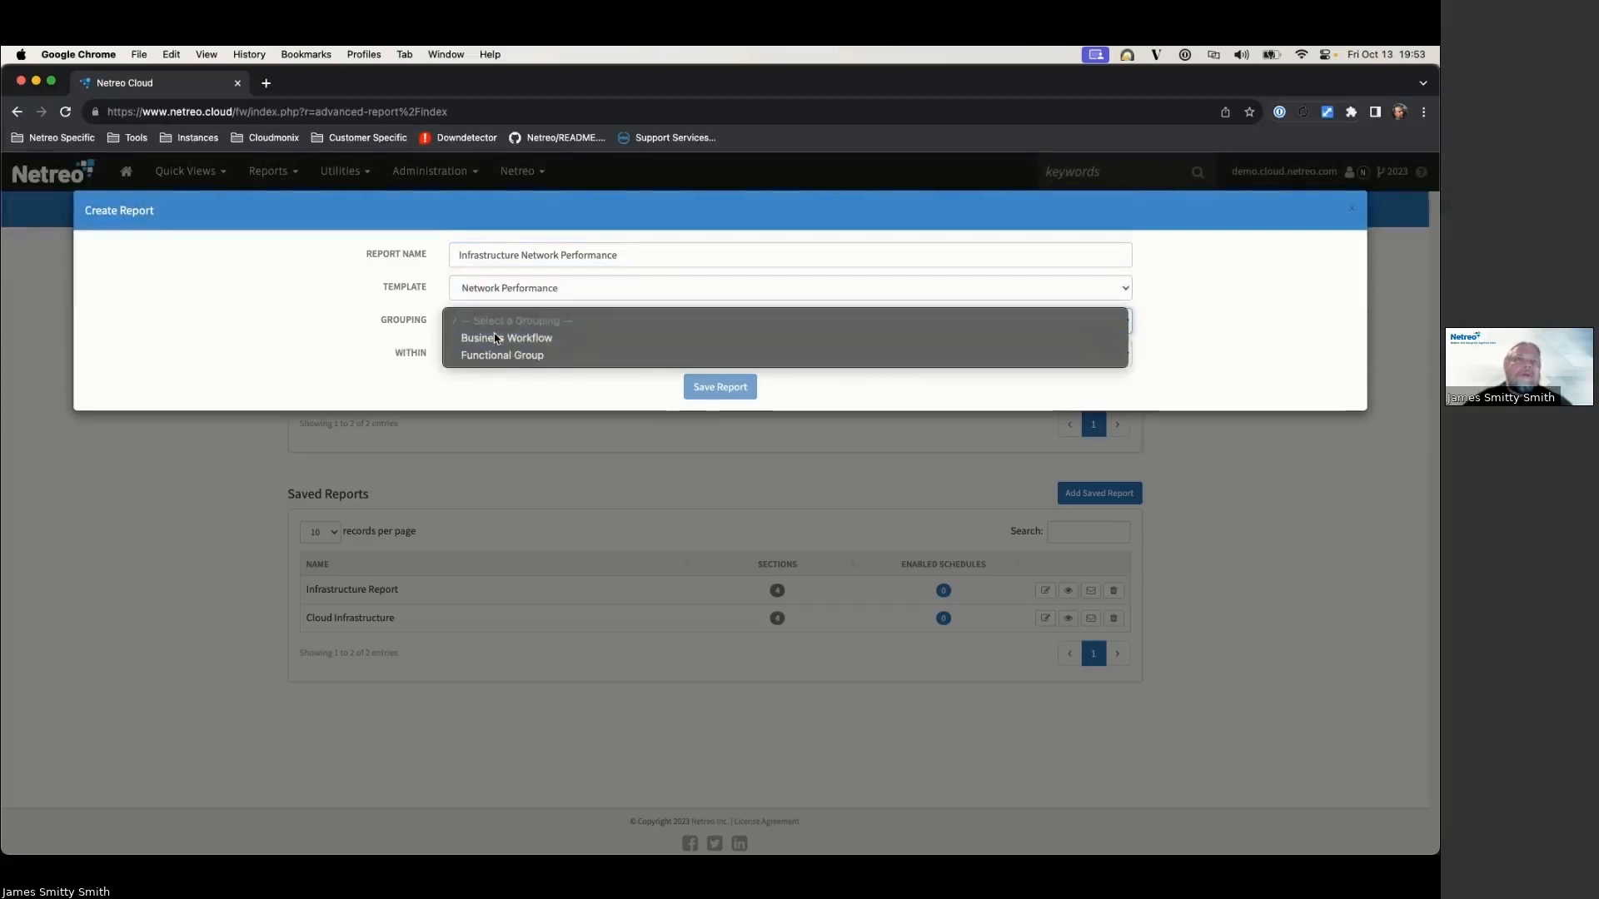
left_click(493, 337)
left_click(493, 355)
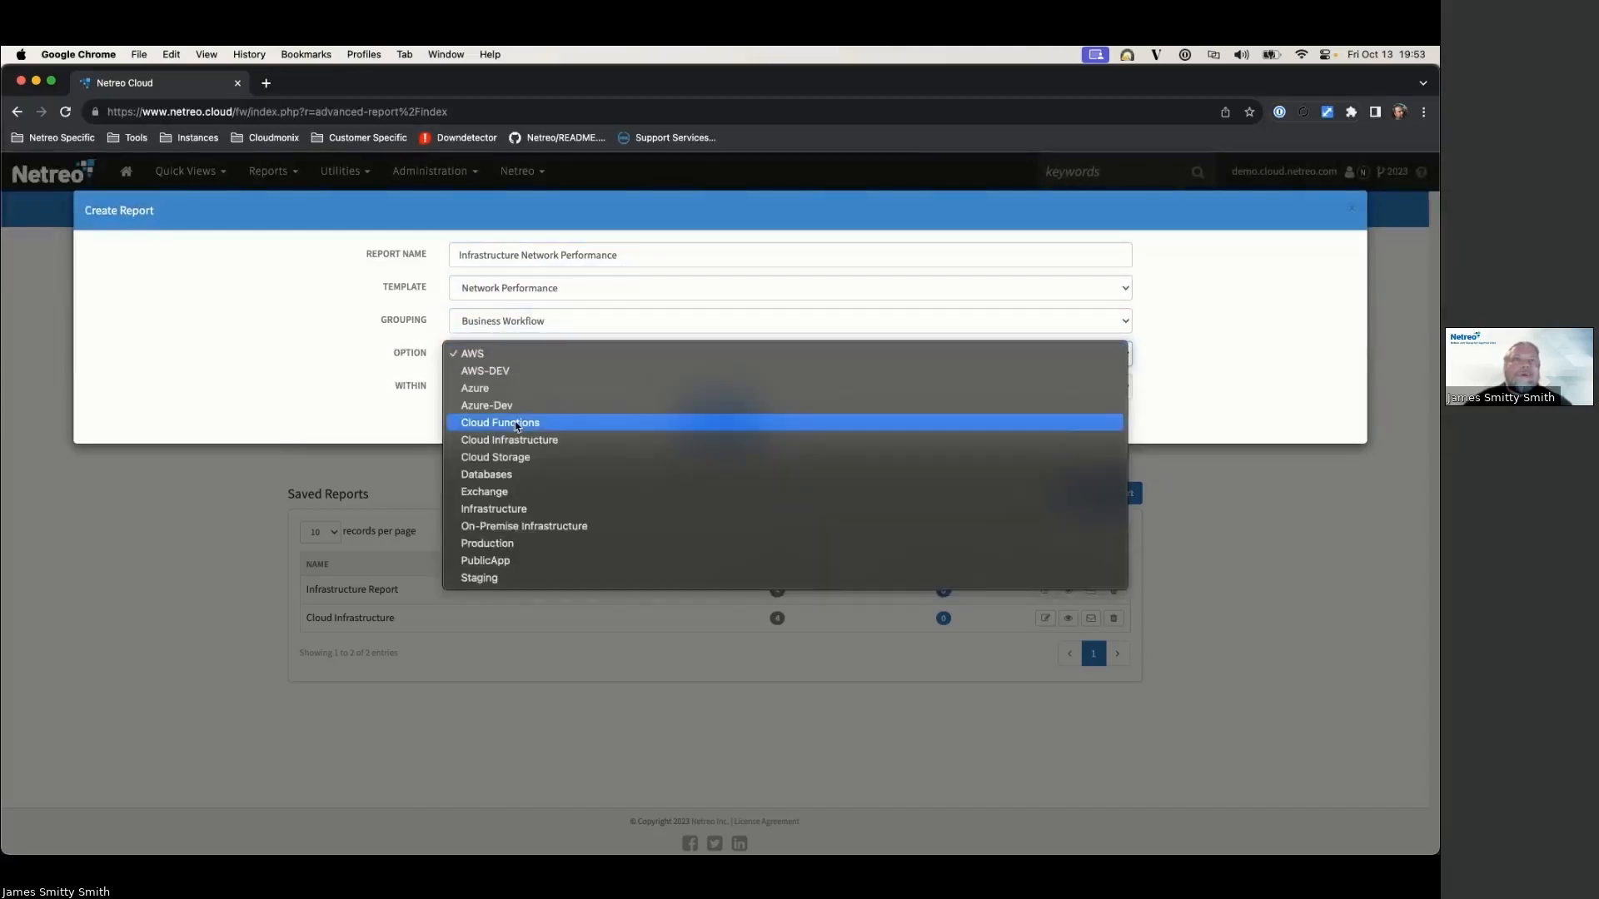
left_click(503, 508)
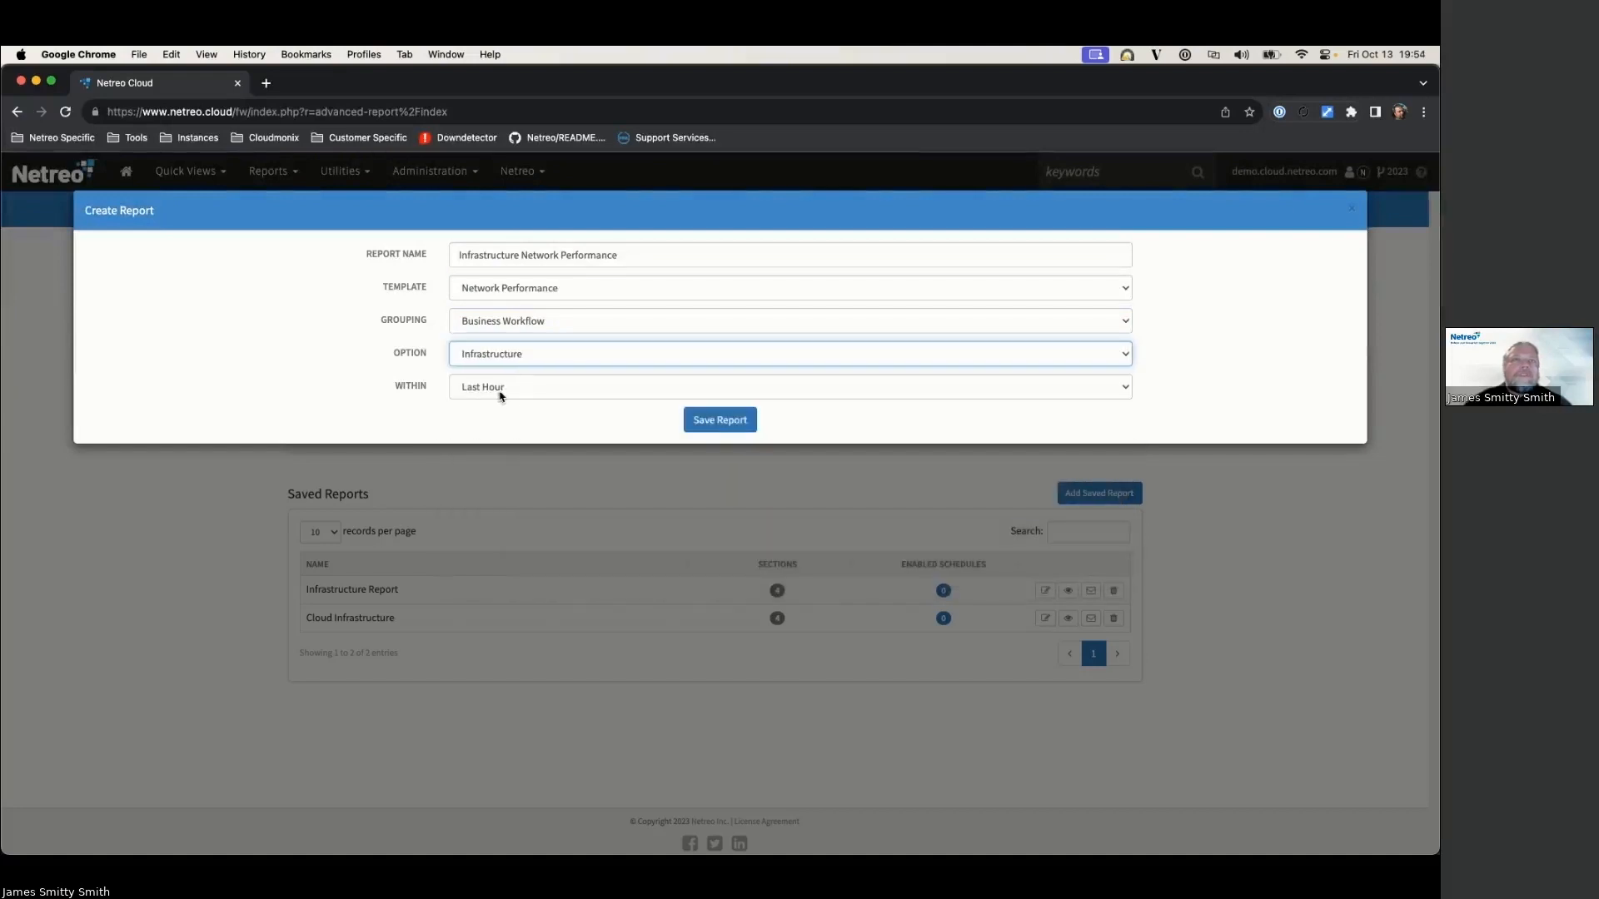
left_click(499, 393)
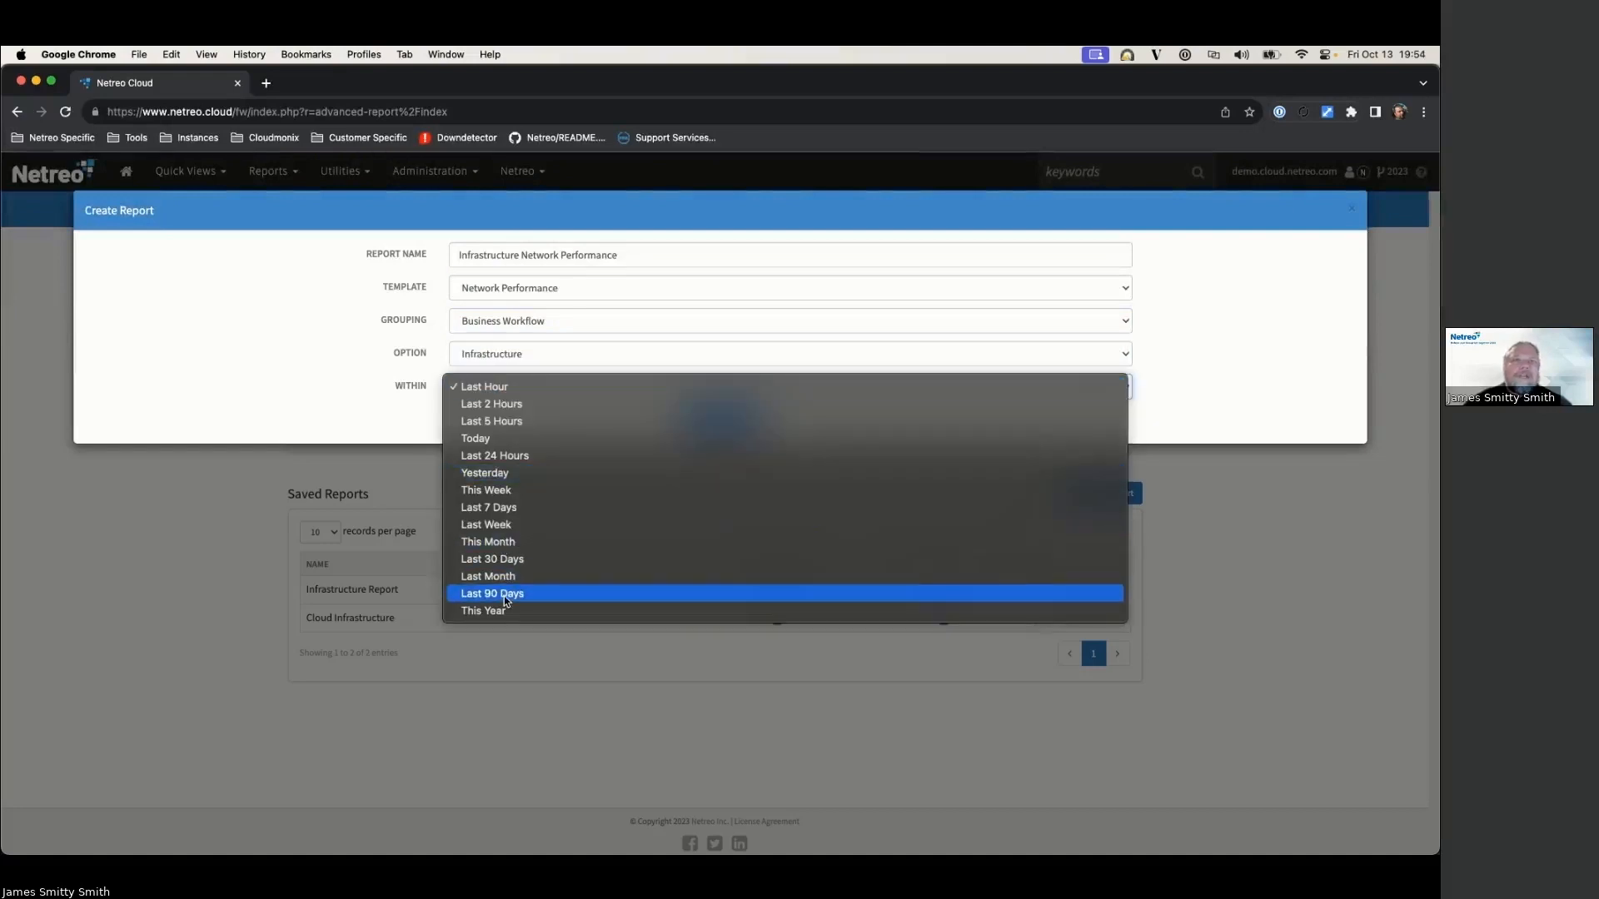
left_click(503, 596)
left_click(718, 421)
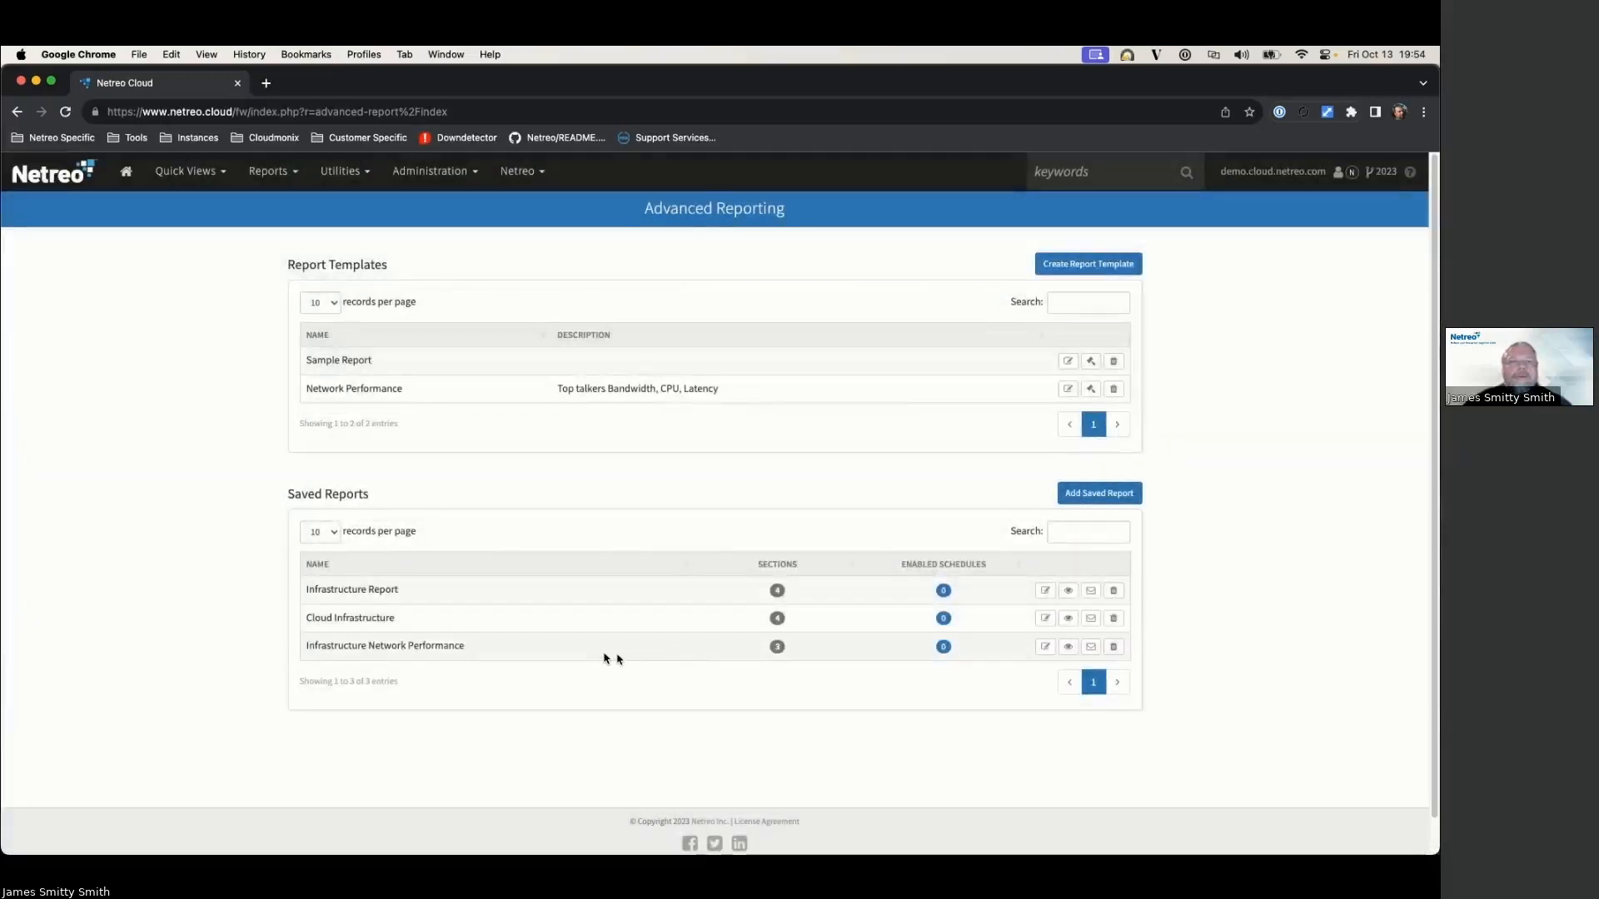
Step: Start a new schedule for Infrastructure Network Performance and enter the recipient's e-mail address
left_click(942, 647)
left_click(719, 255)
left_click(493, 315)
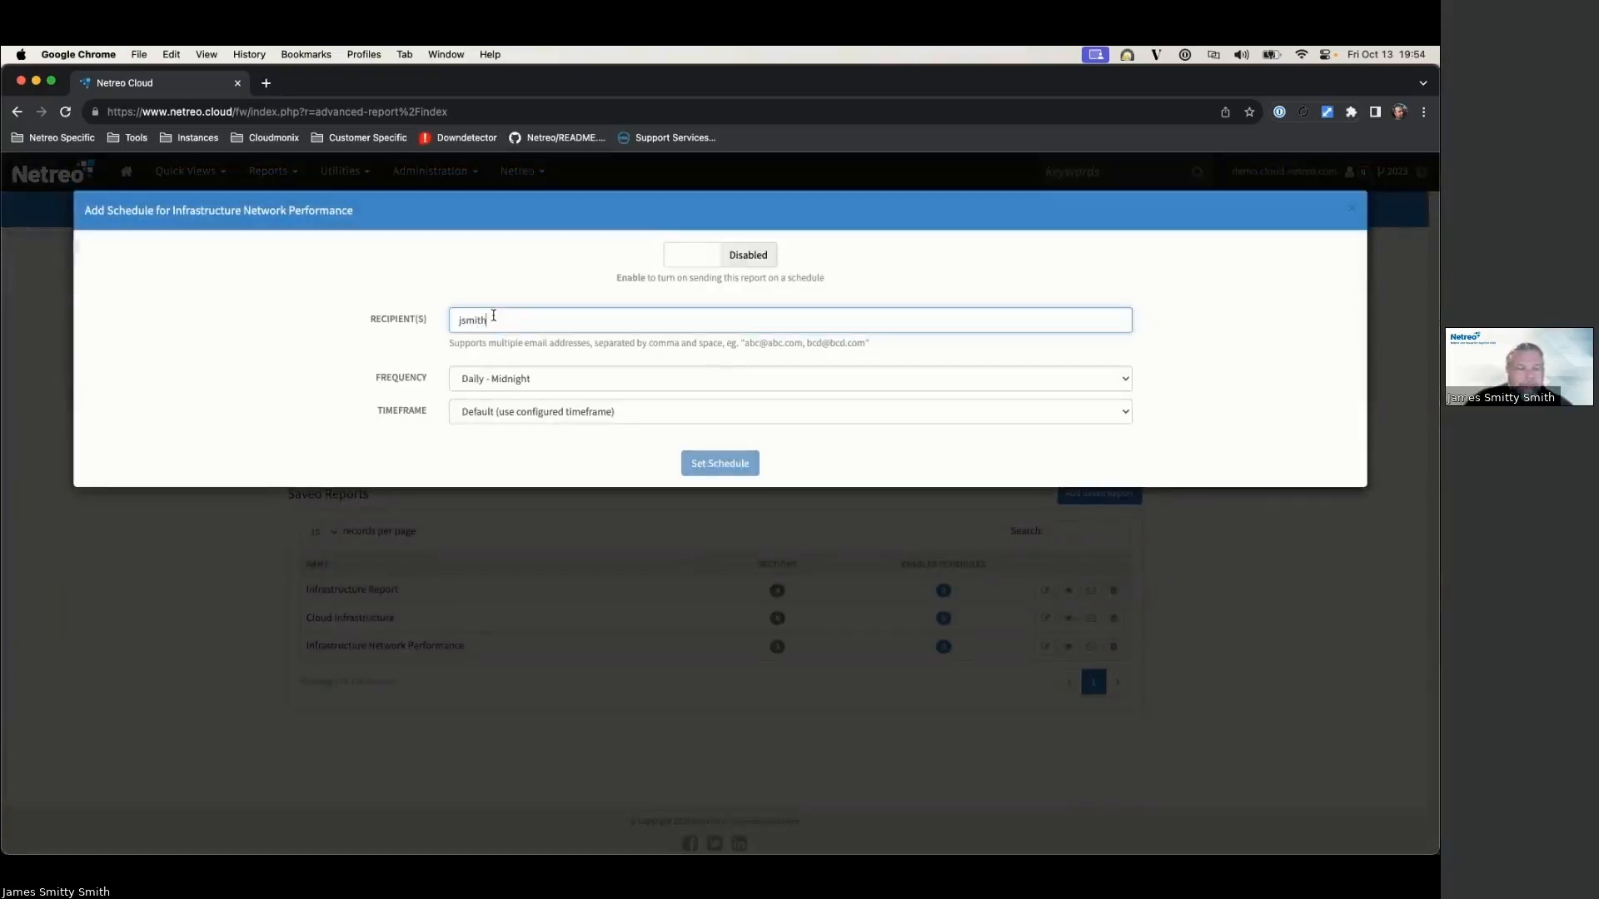
Step: Set the schedule to Daily - Noon with a Last 24 Hours timeframe and save it
left_click(542, 382)
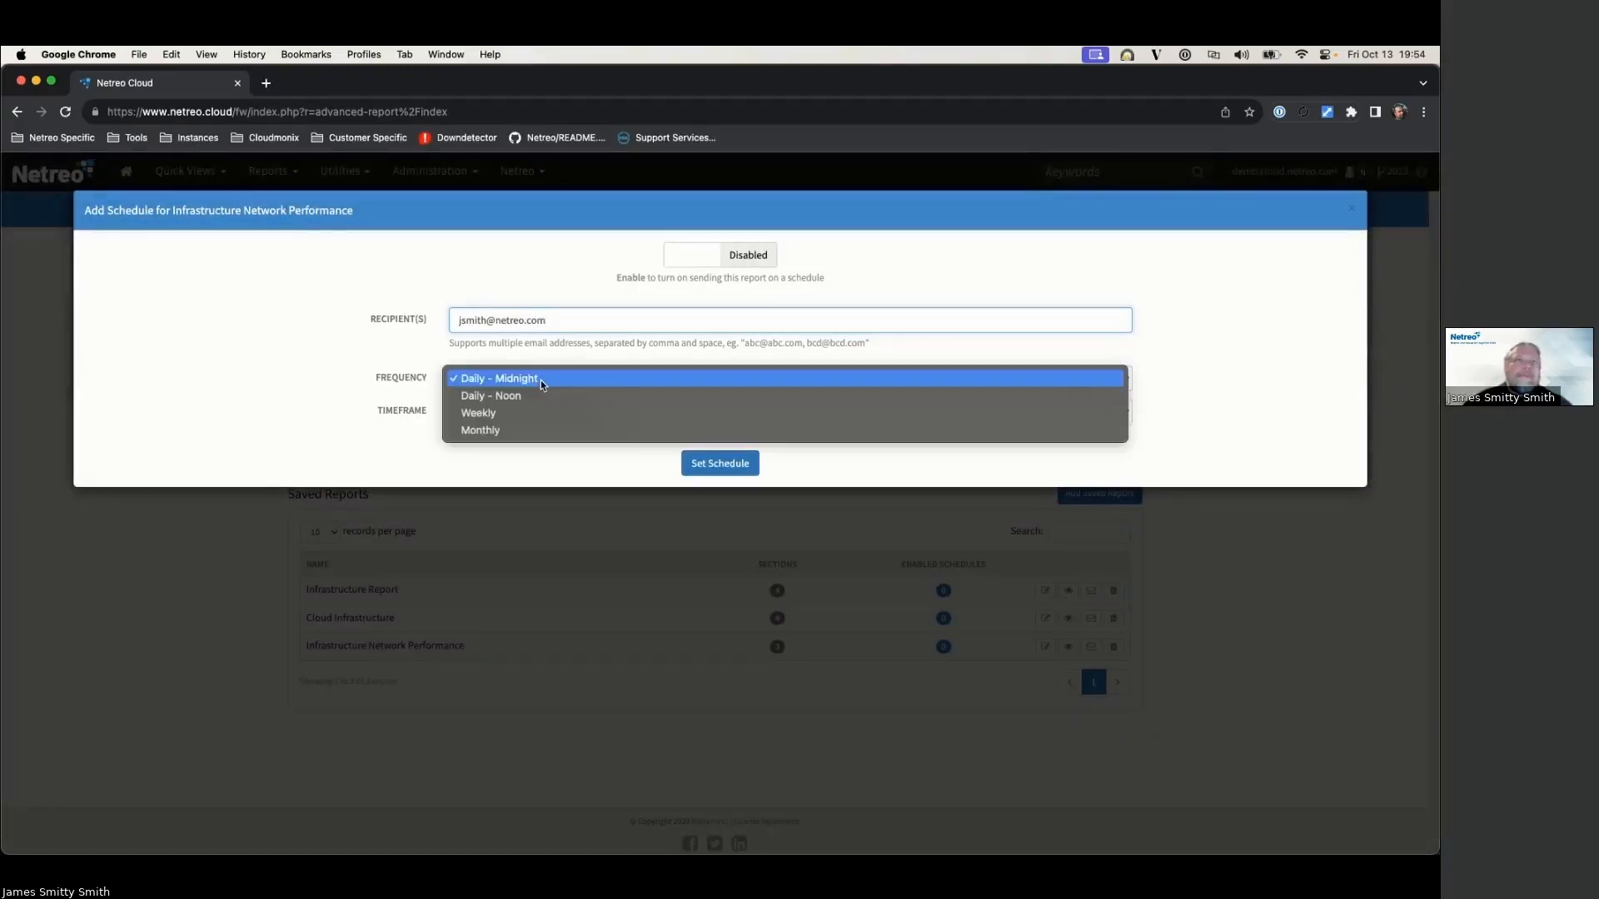
left_click(525, 397)
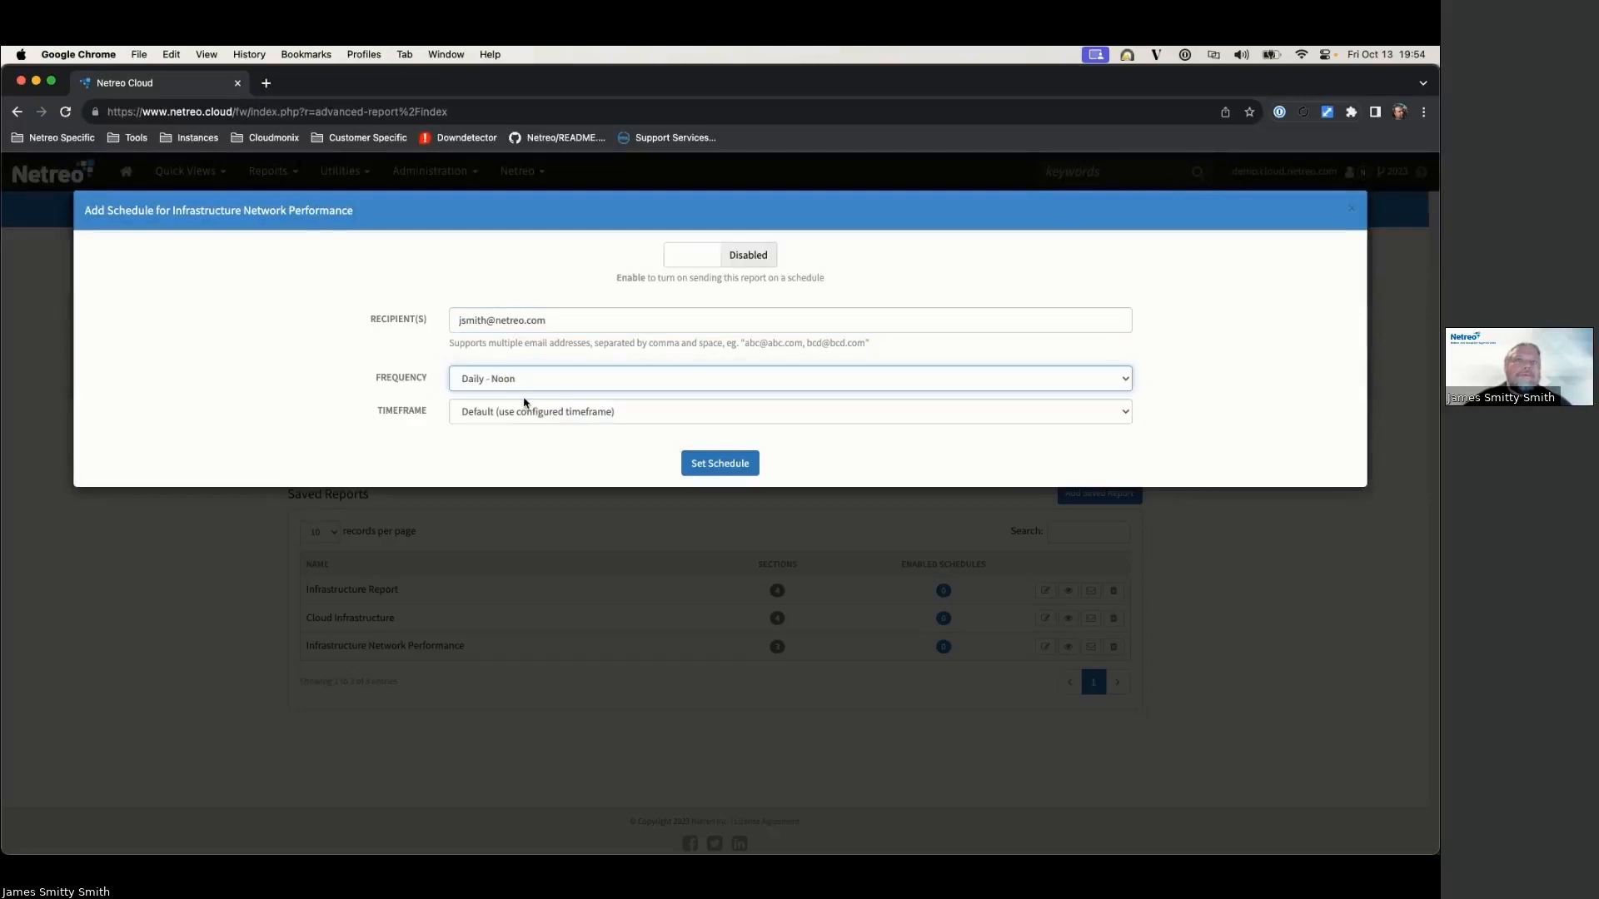
left_click(524, 410)
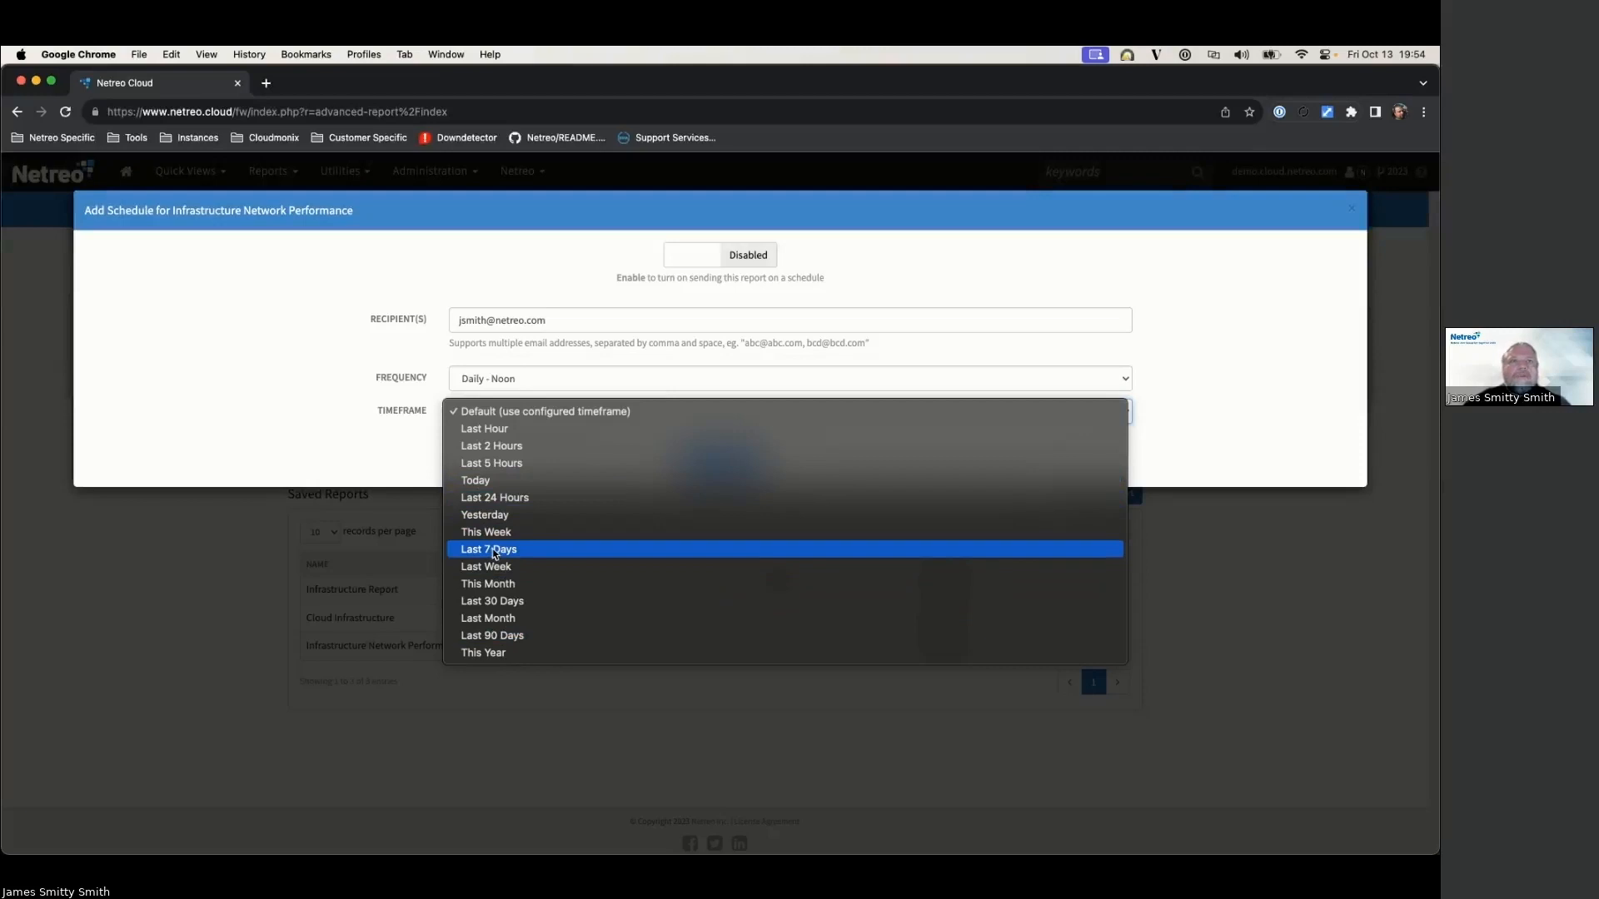
left_click(536, 497)
left_click(528, 381)
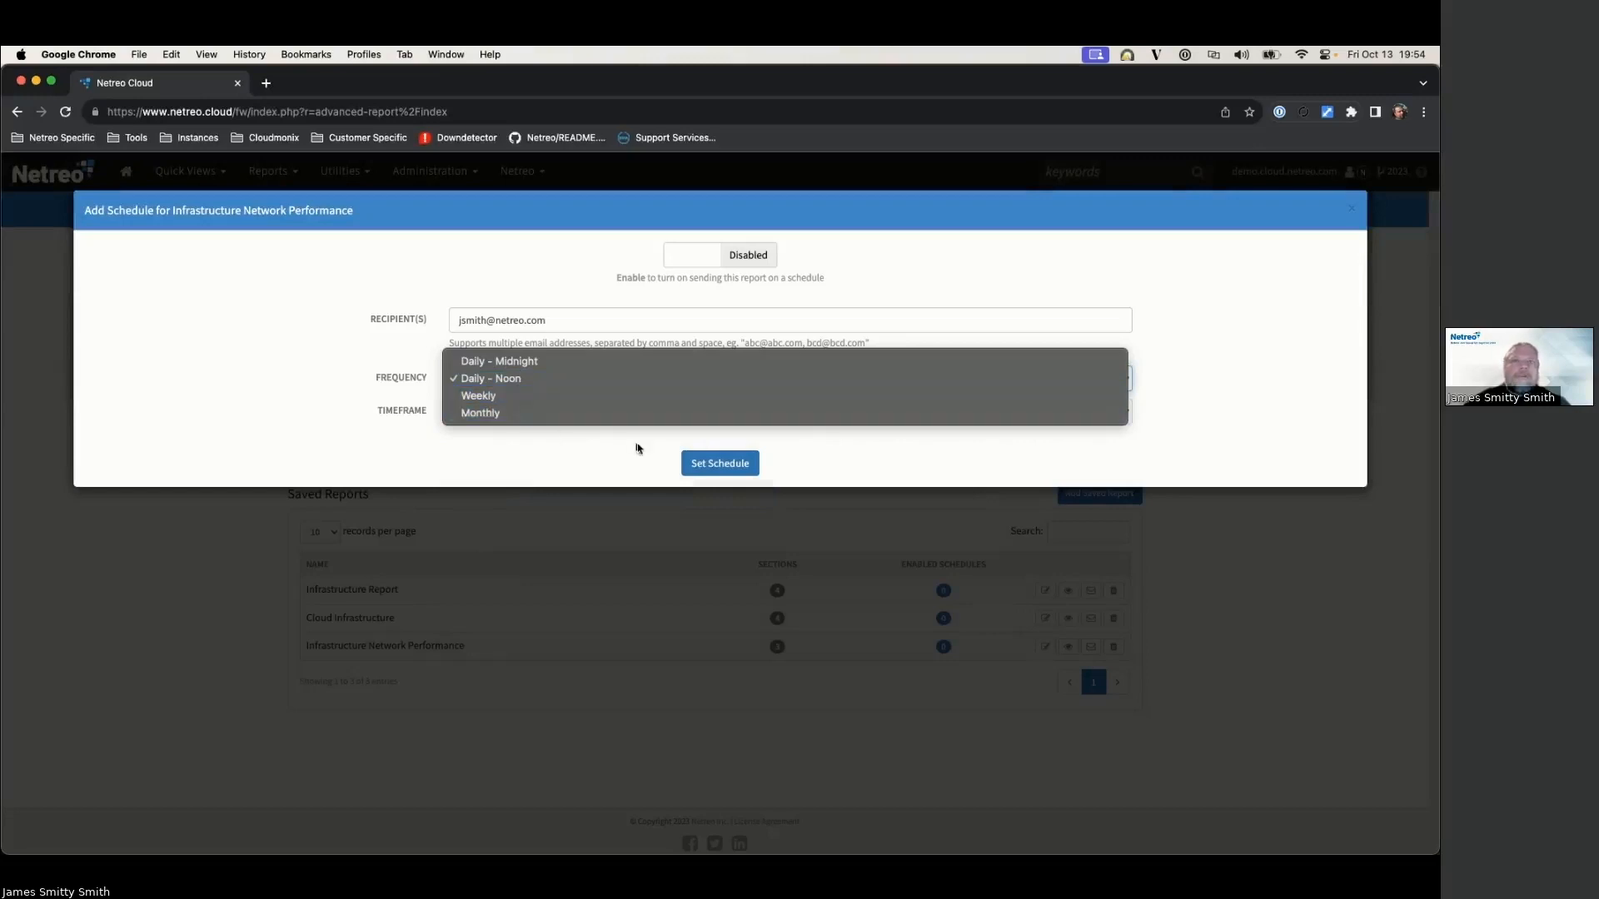
left_click(380, 394)
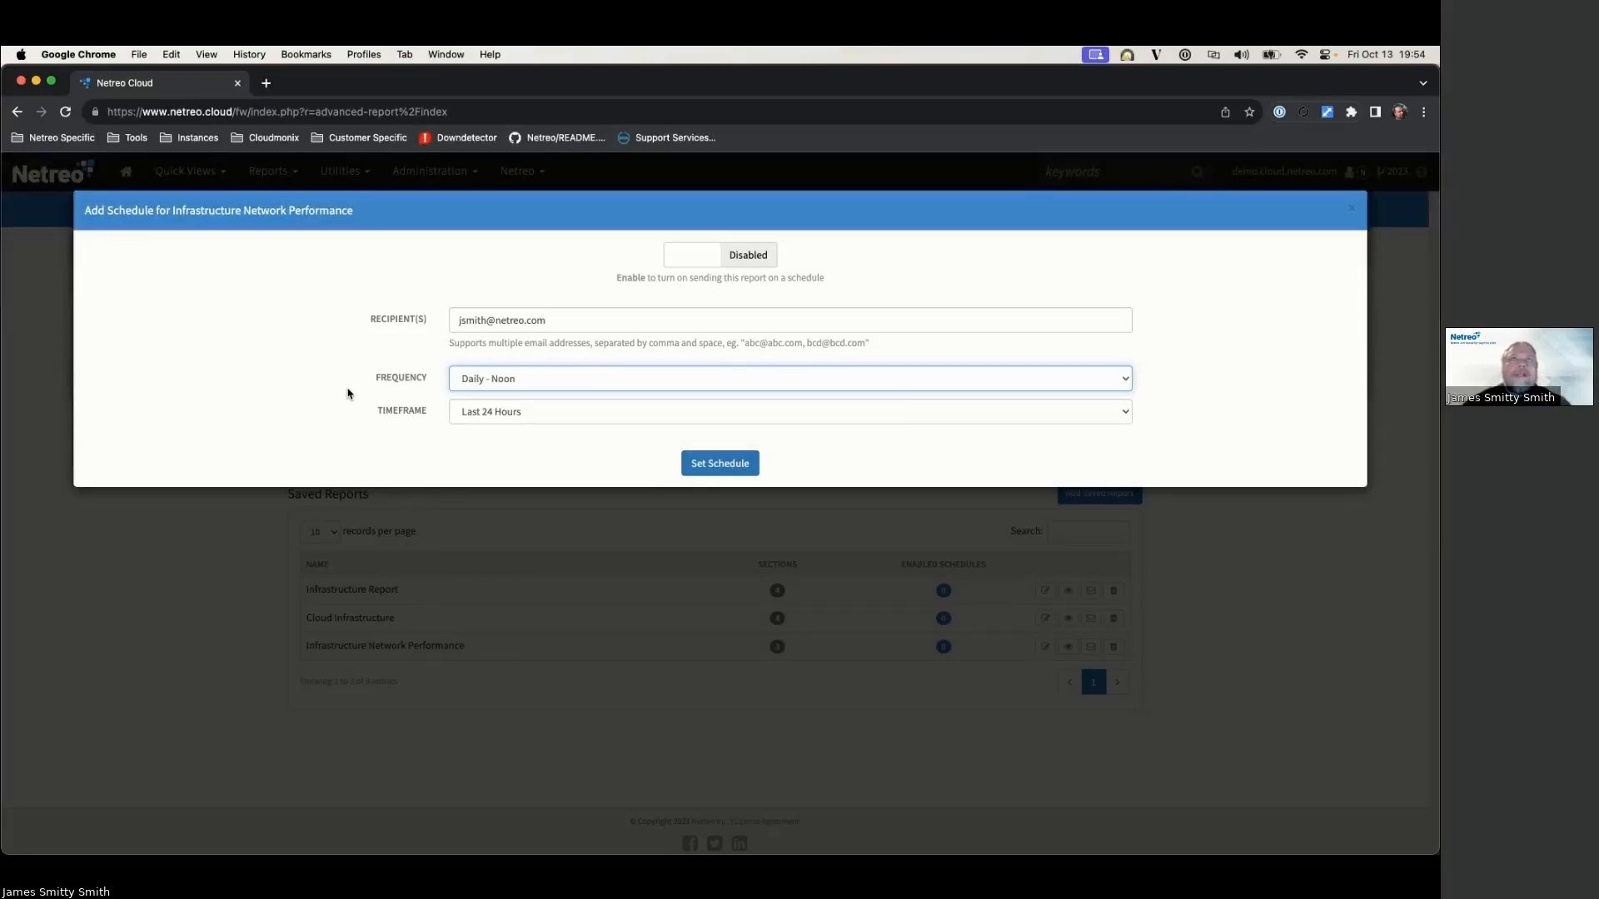
left_click(721, 466)
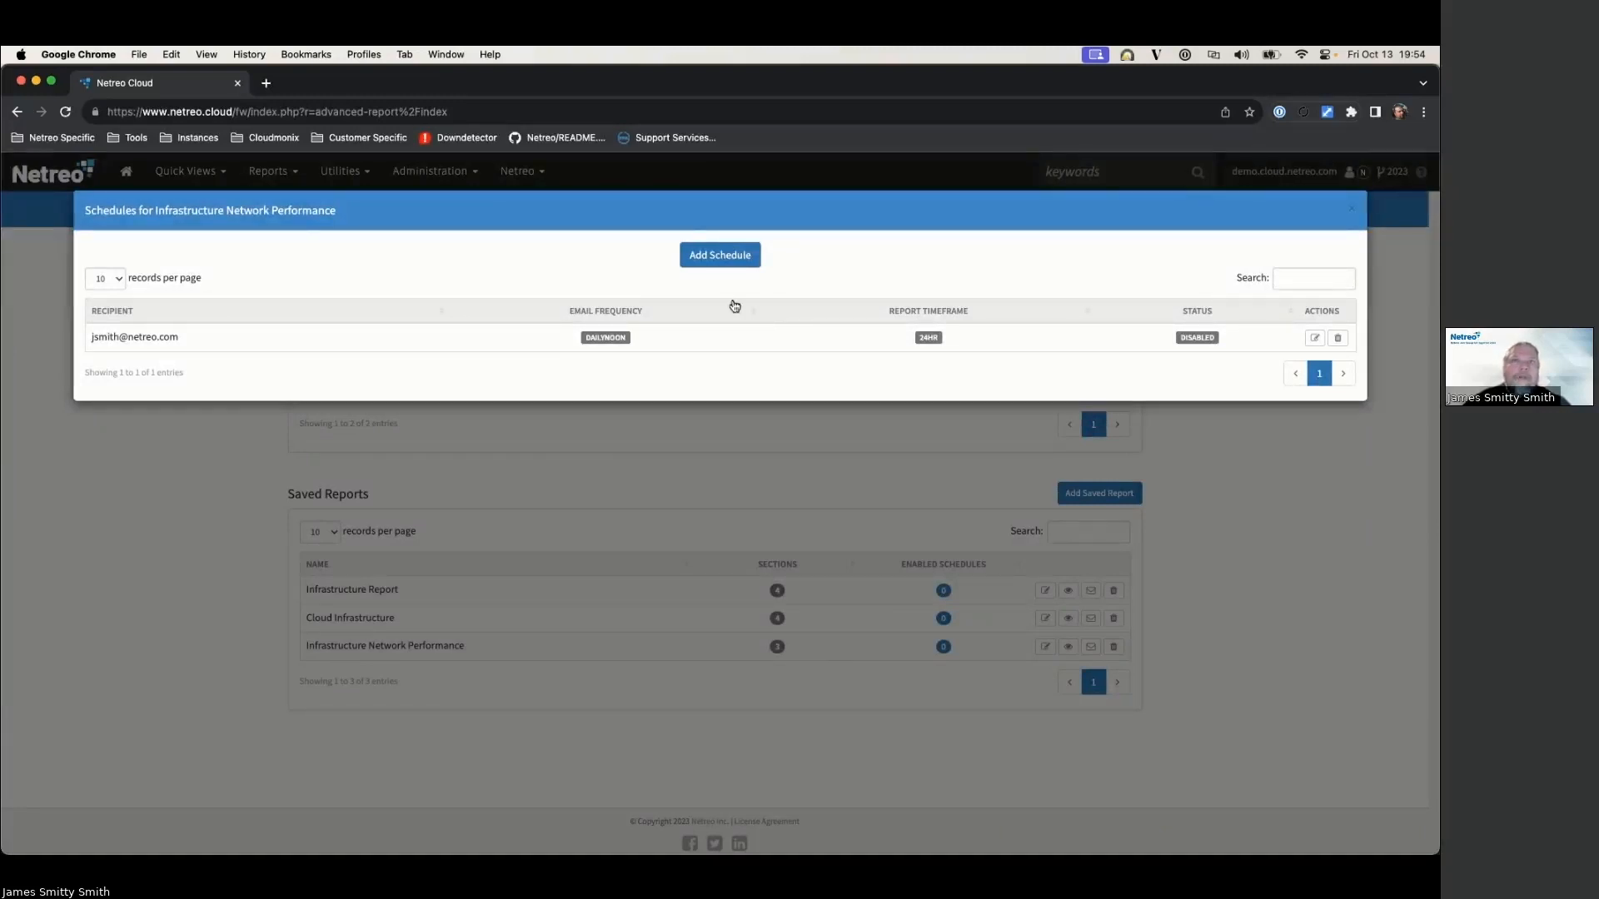
Step: Add a second schedule with Monthly frequency and a Last 30 Days timeframe
left_click(721, 257)
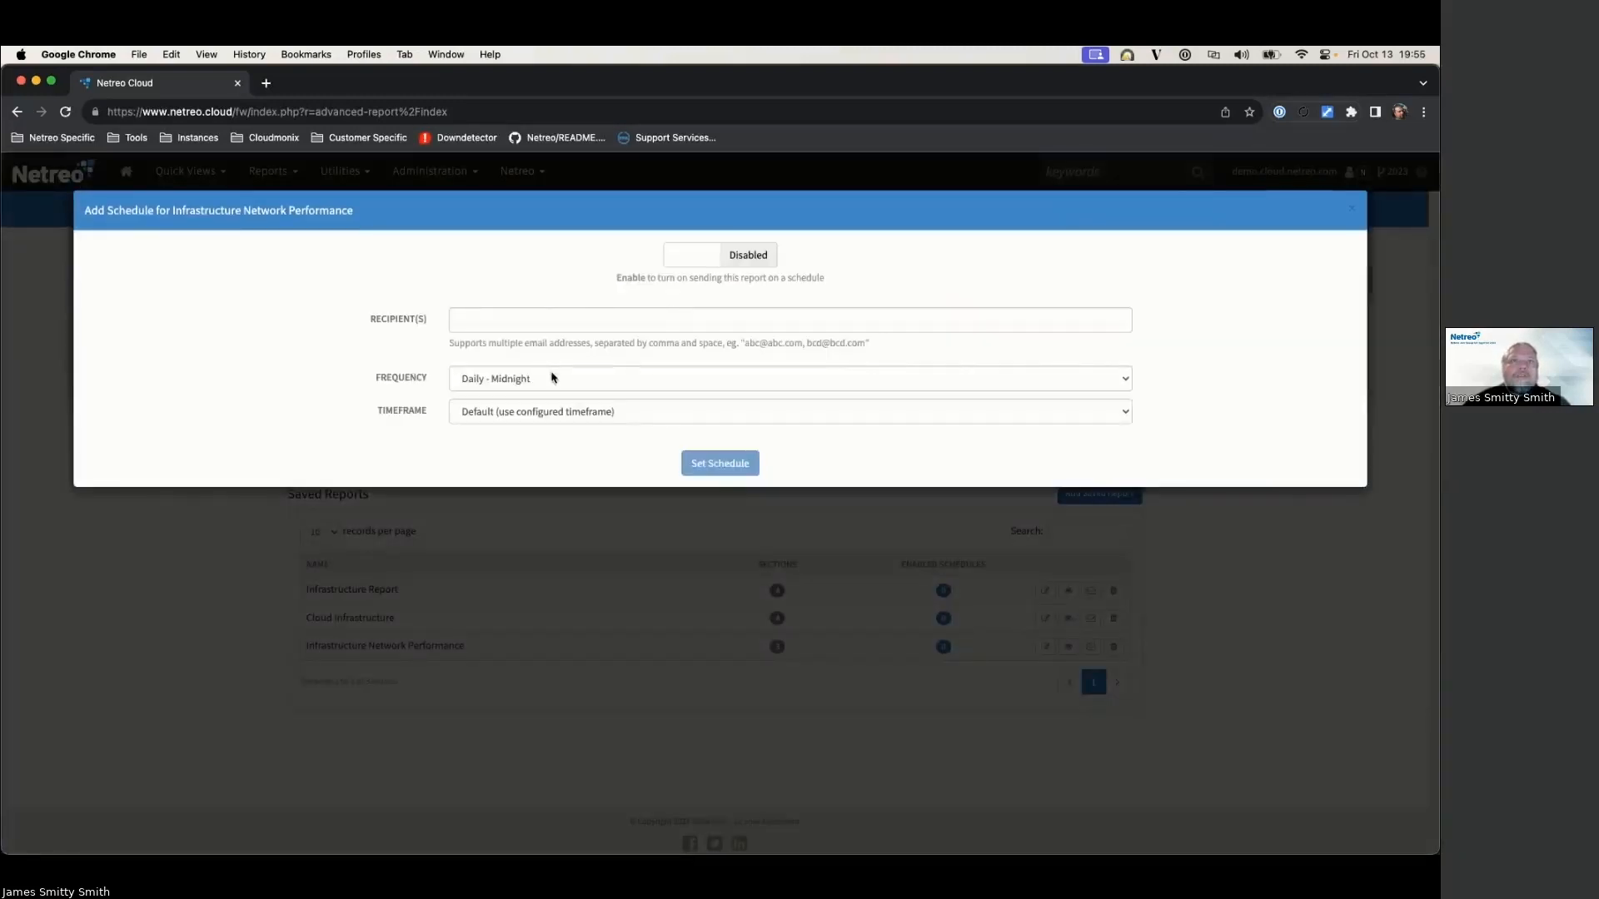
left_click(552, 377)
left_click(526, 424)
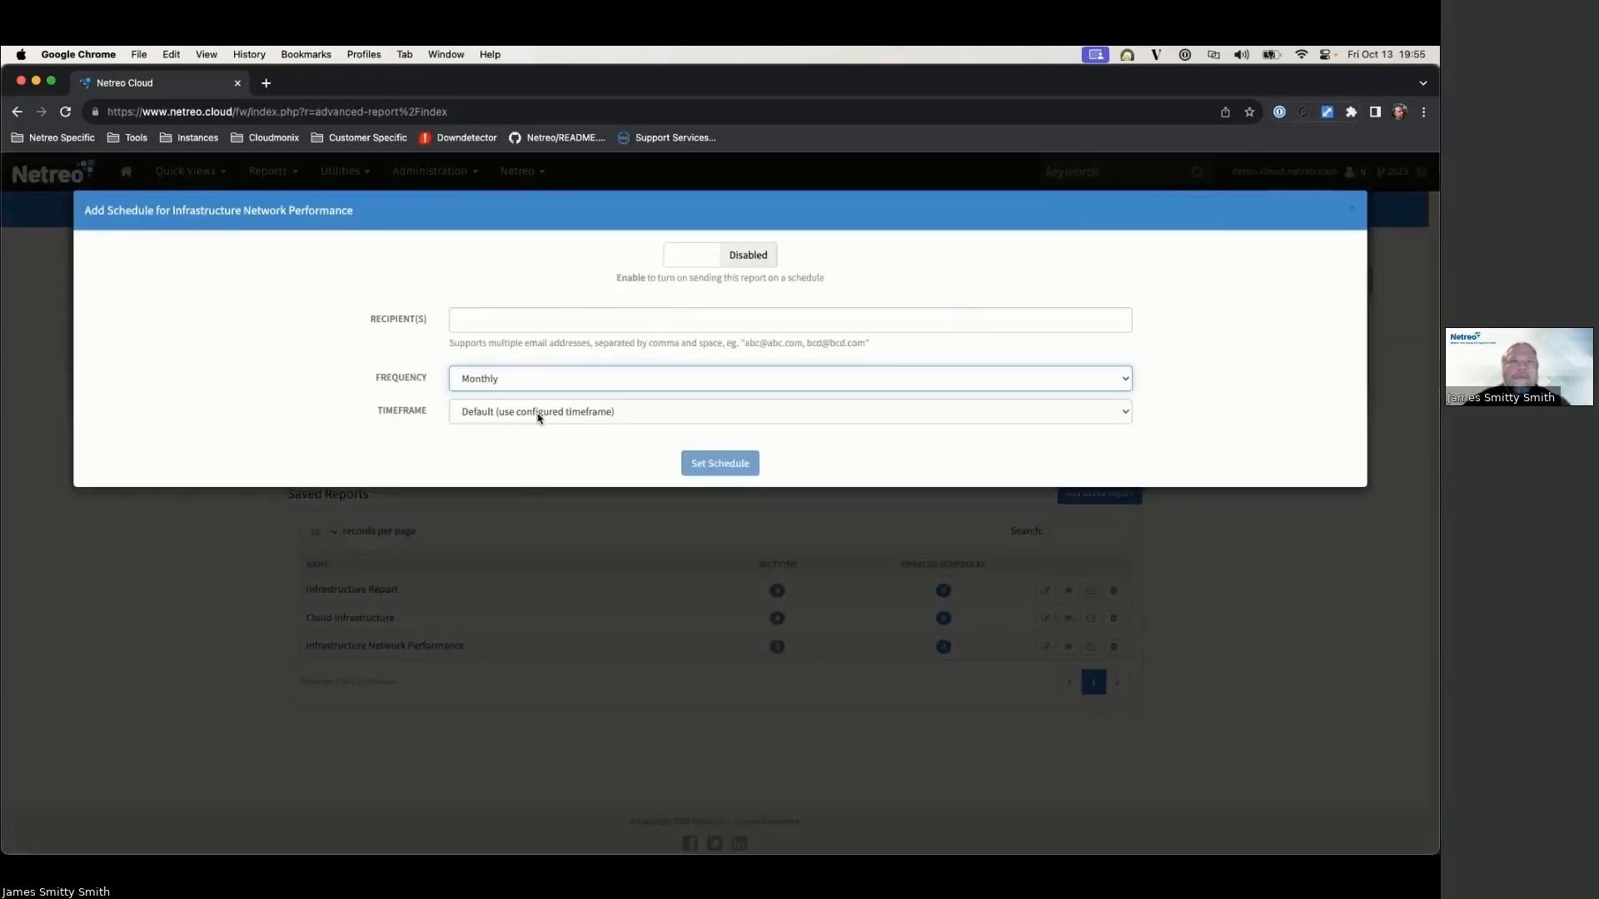
left_click(538, 413)
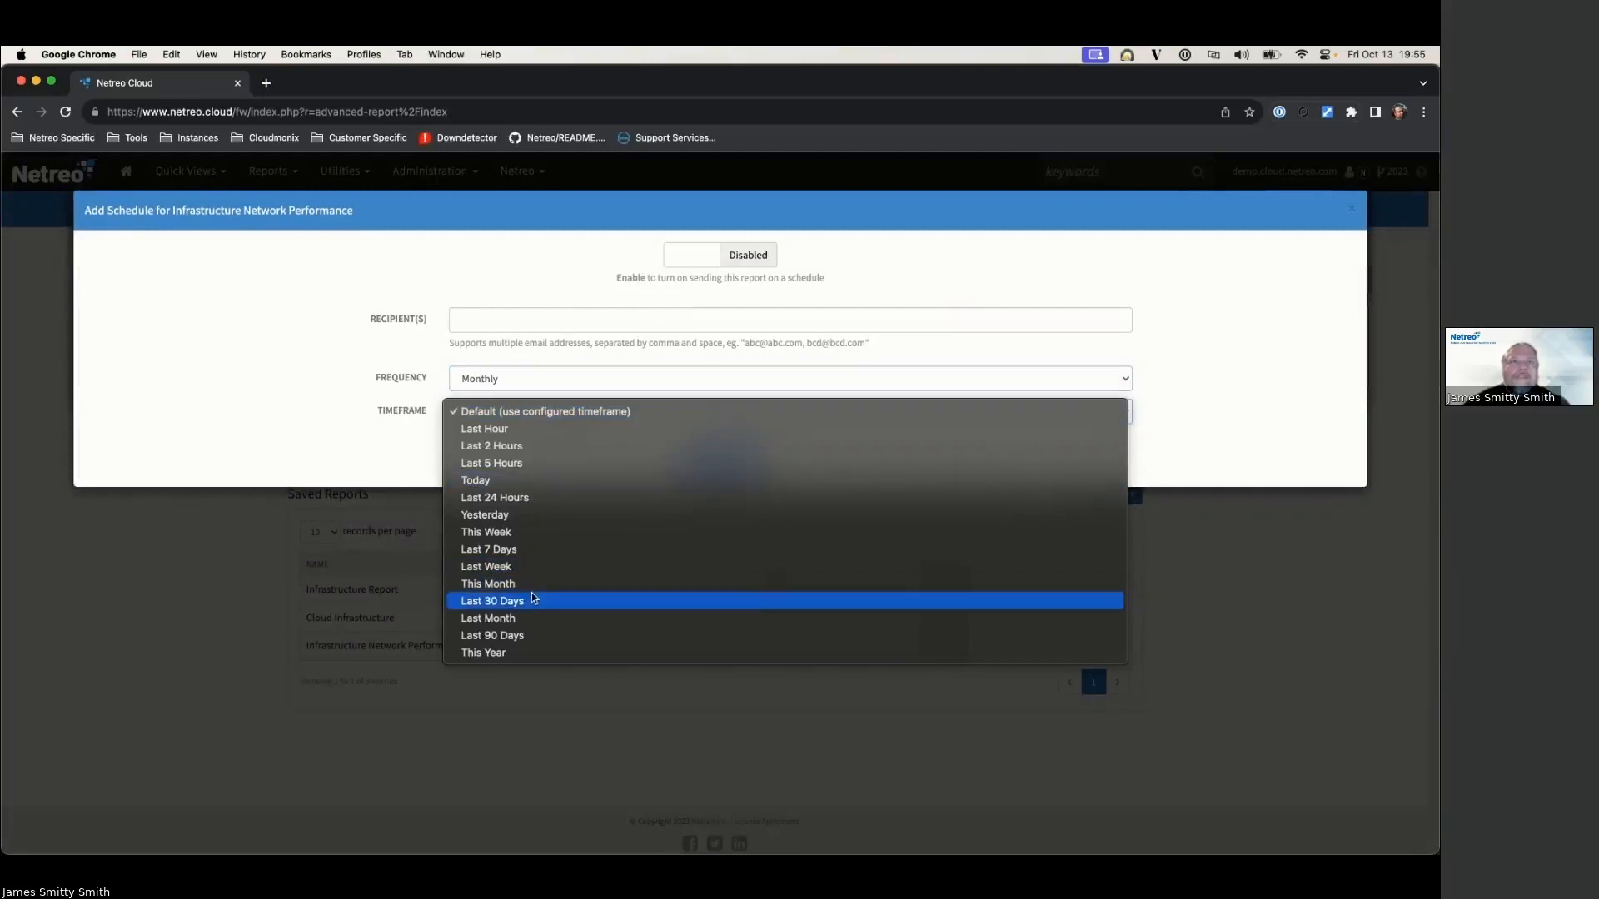
left_click(533, 599)
Step: Enter the recipient's e-mail address, save the monthly schedule, and close the schedules list
left_click(552, 318)
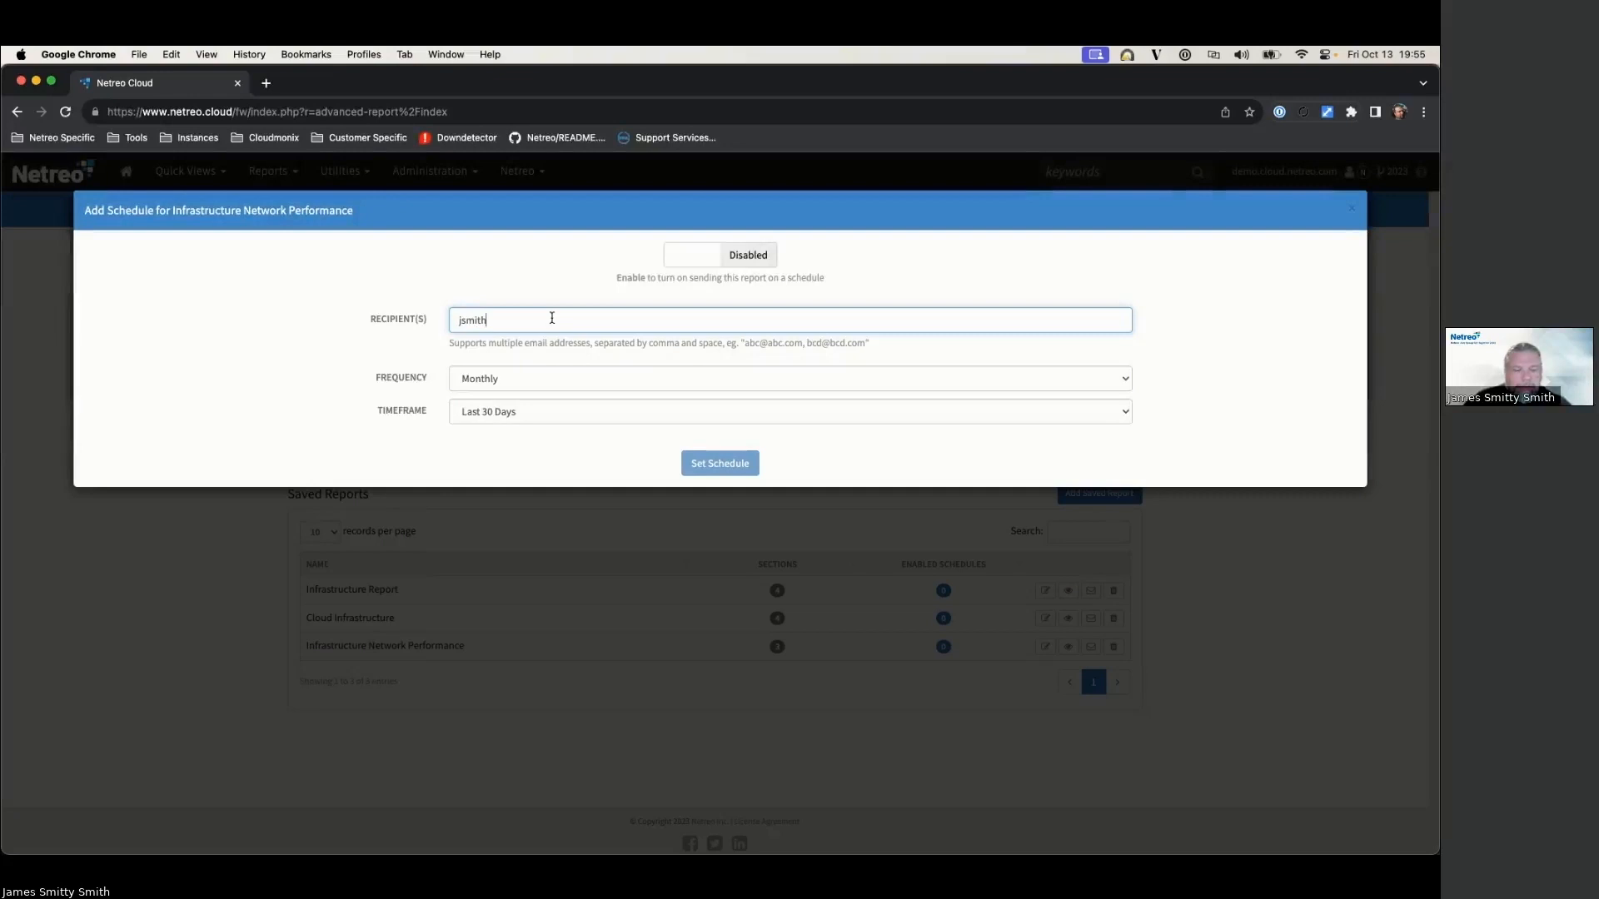
left_click(720, 463)
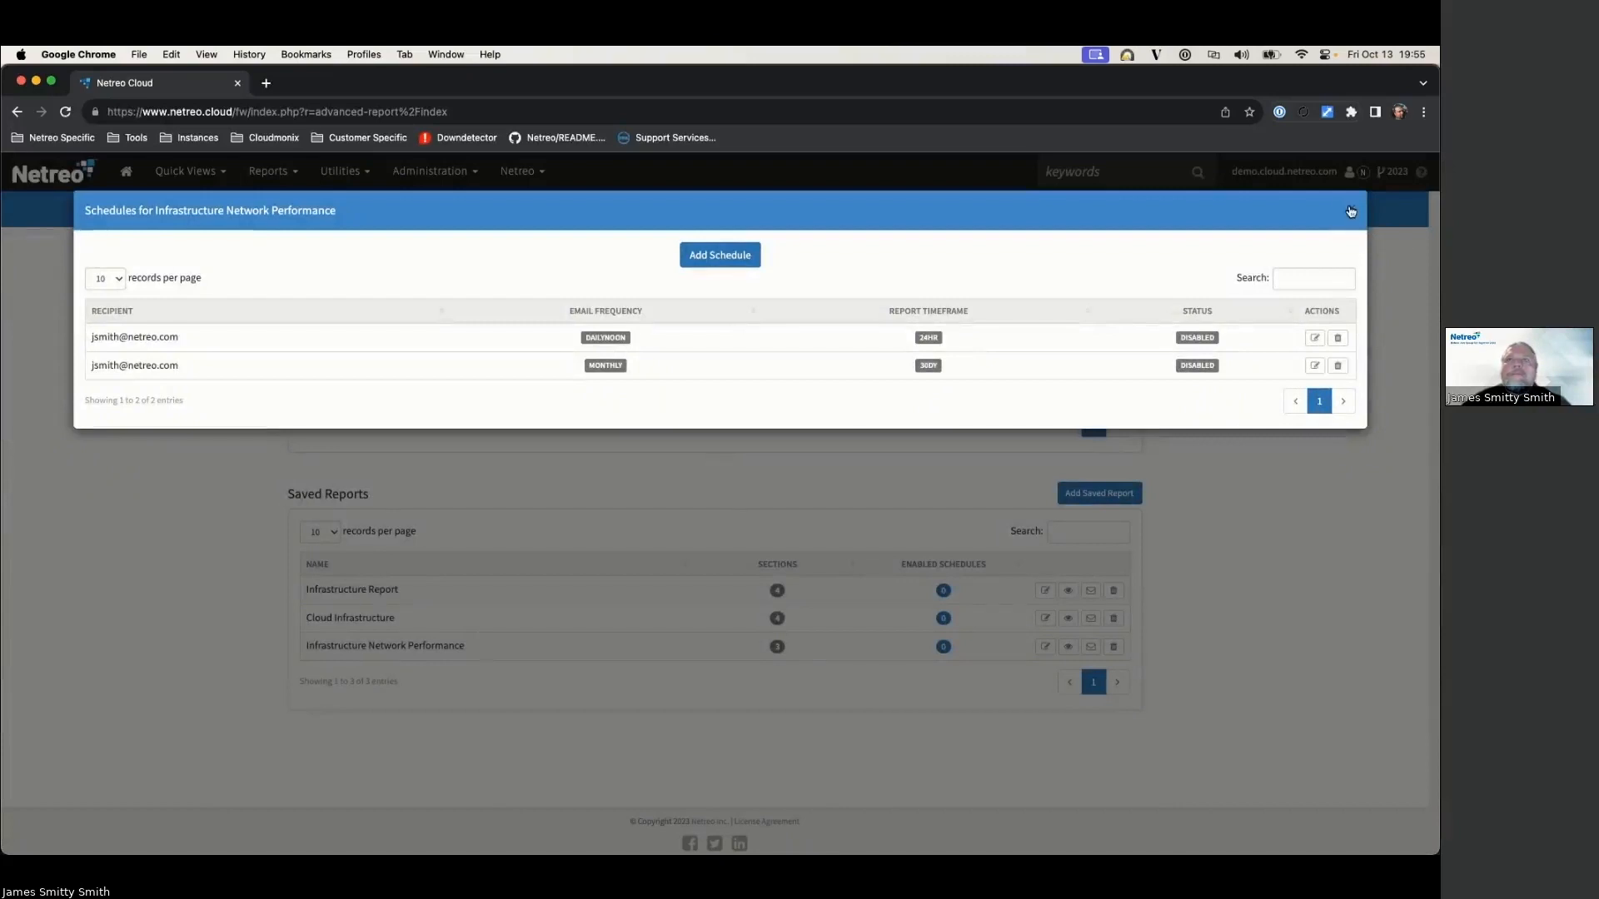
left_click(1352, 211)
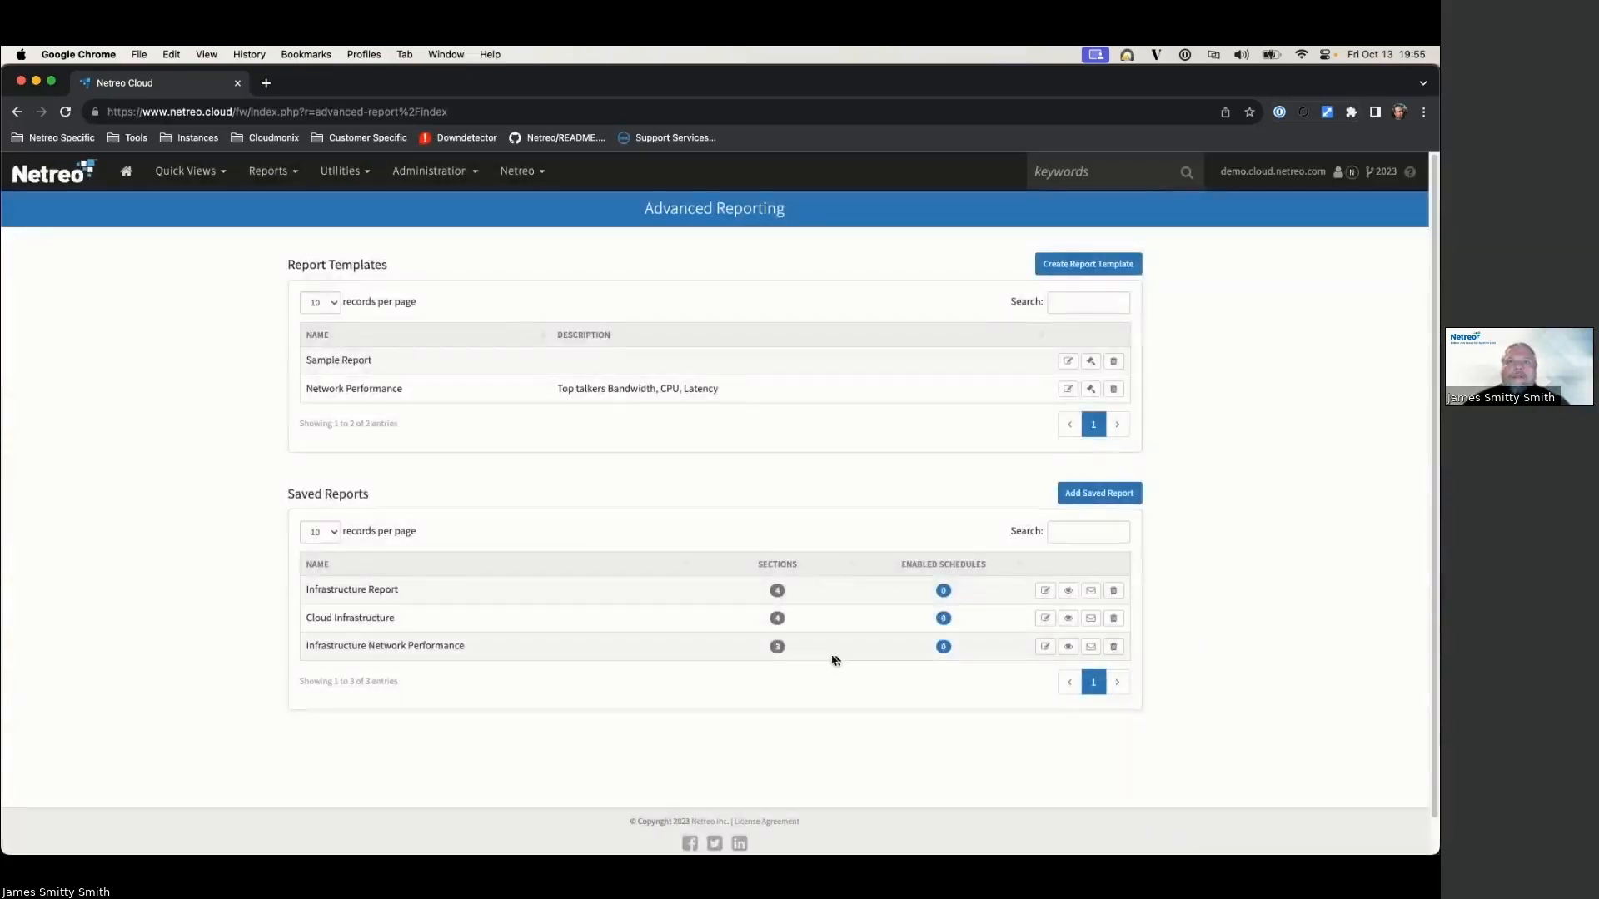
Step: Enable the daily noon schedule of Infrastructure Network Performance
left_click(942, 647)
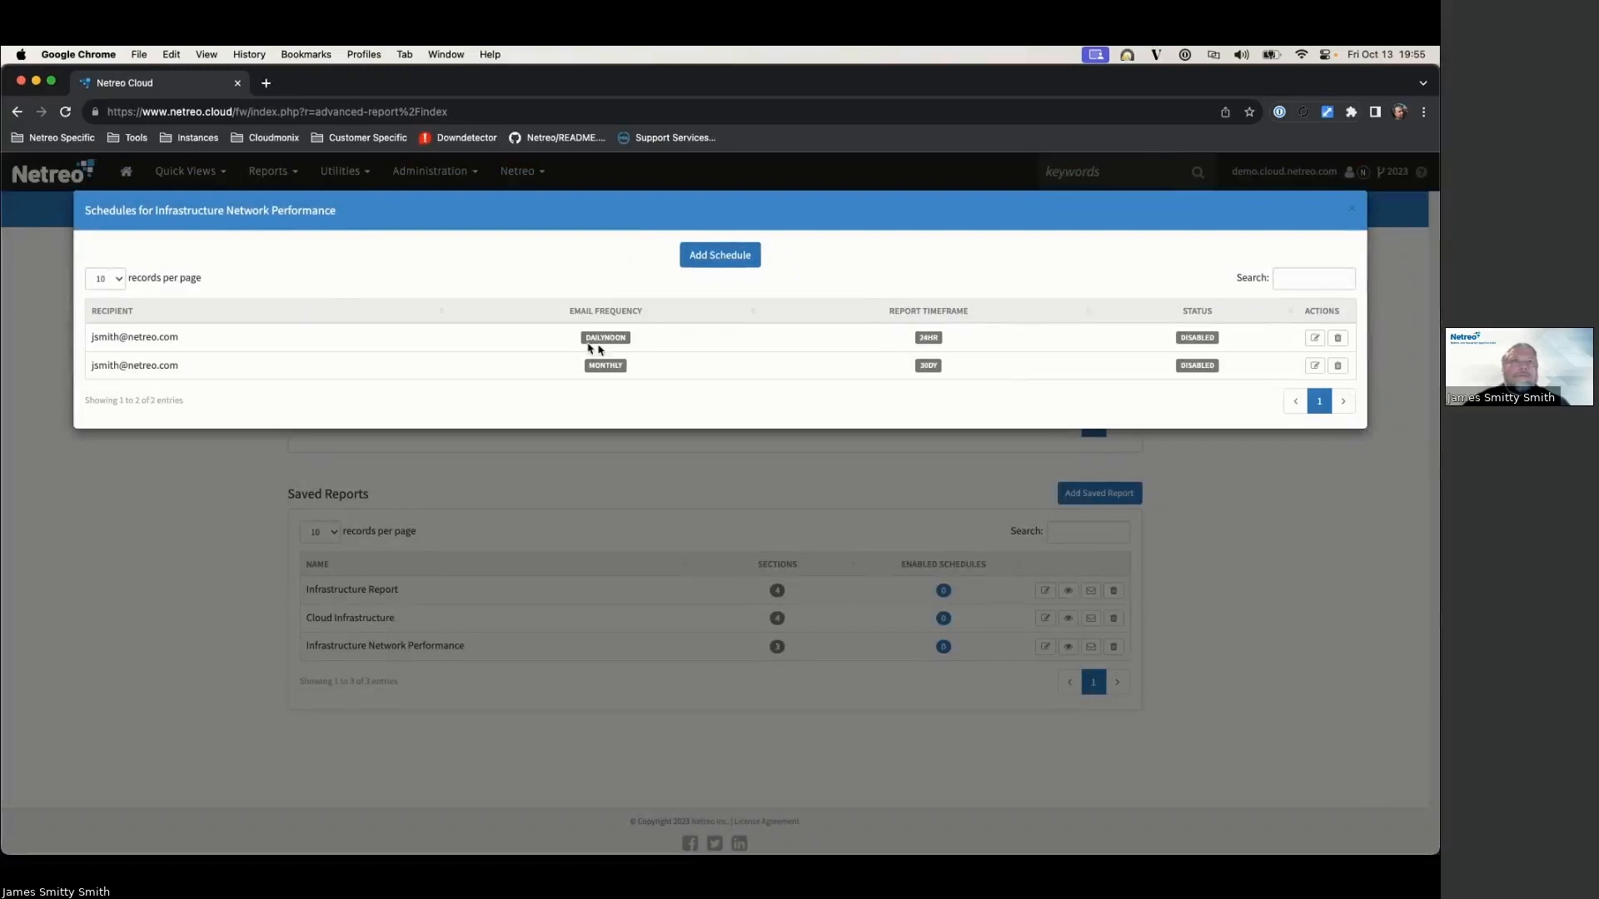
left_click(1314, 338)
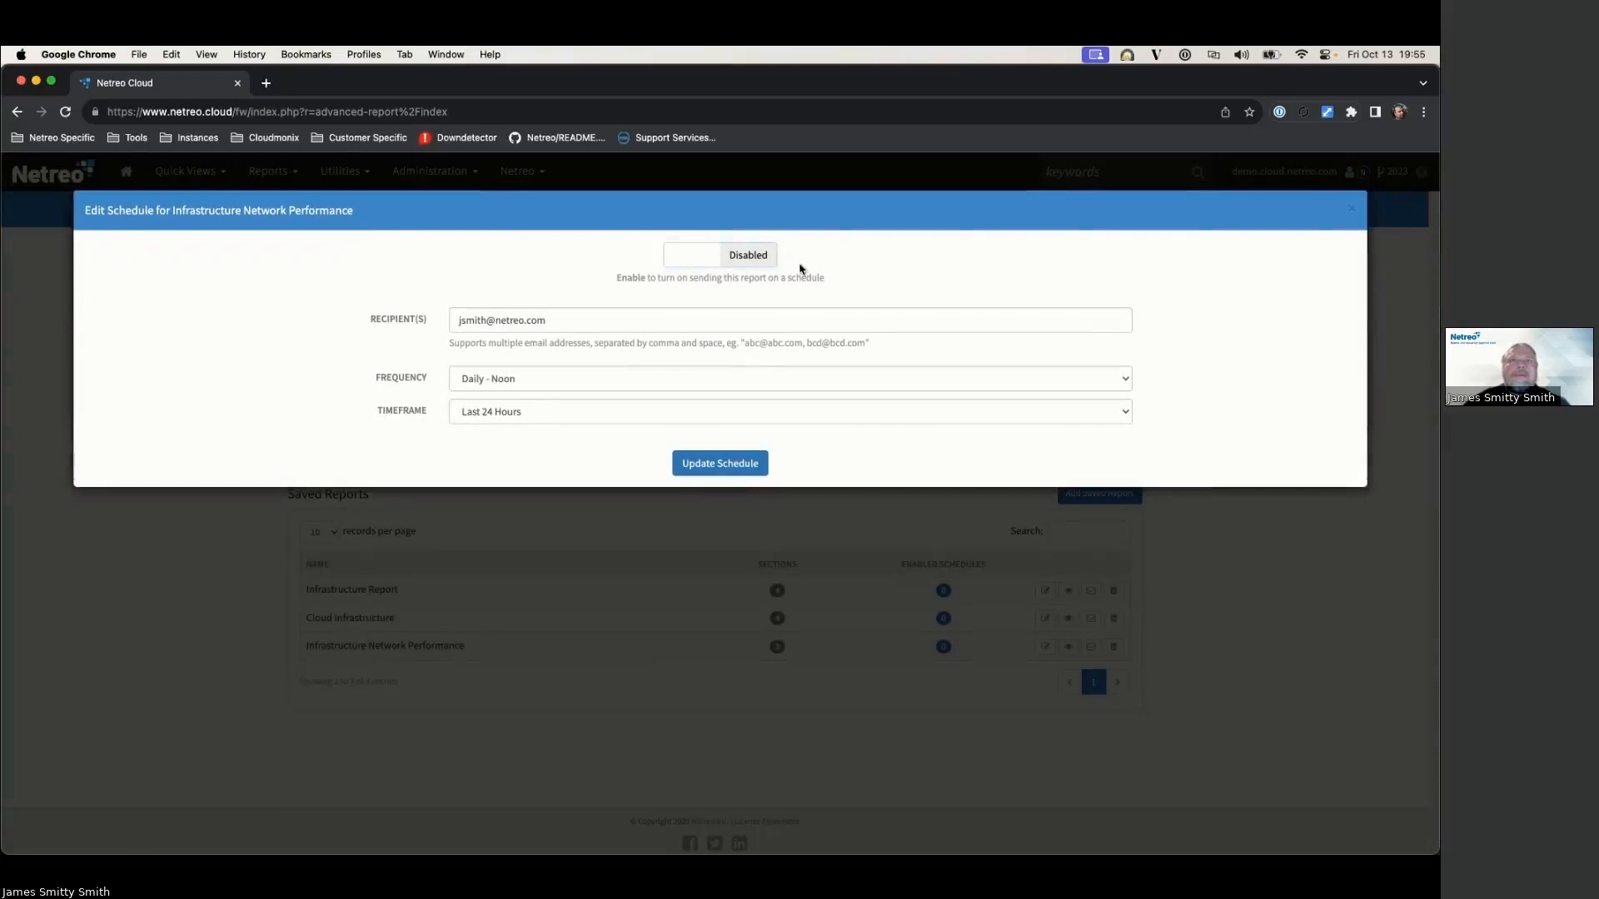
left_click(772, 260)
left_click(726, 462)
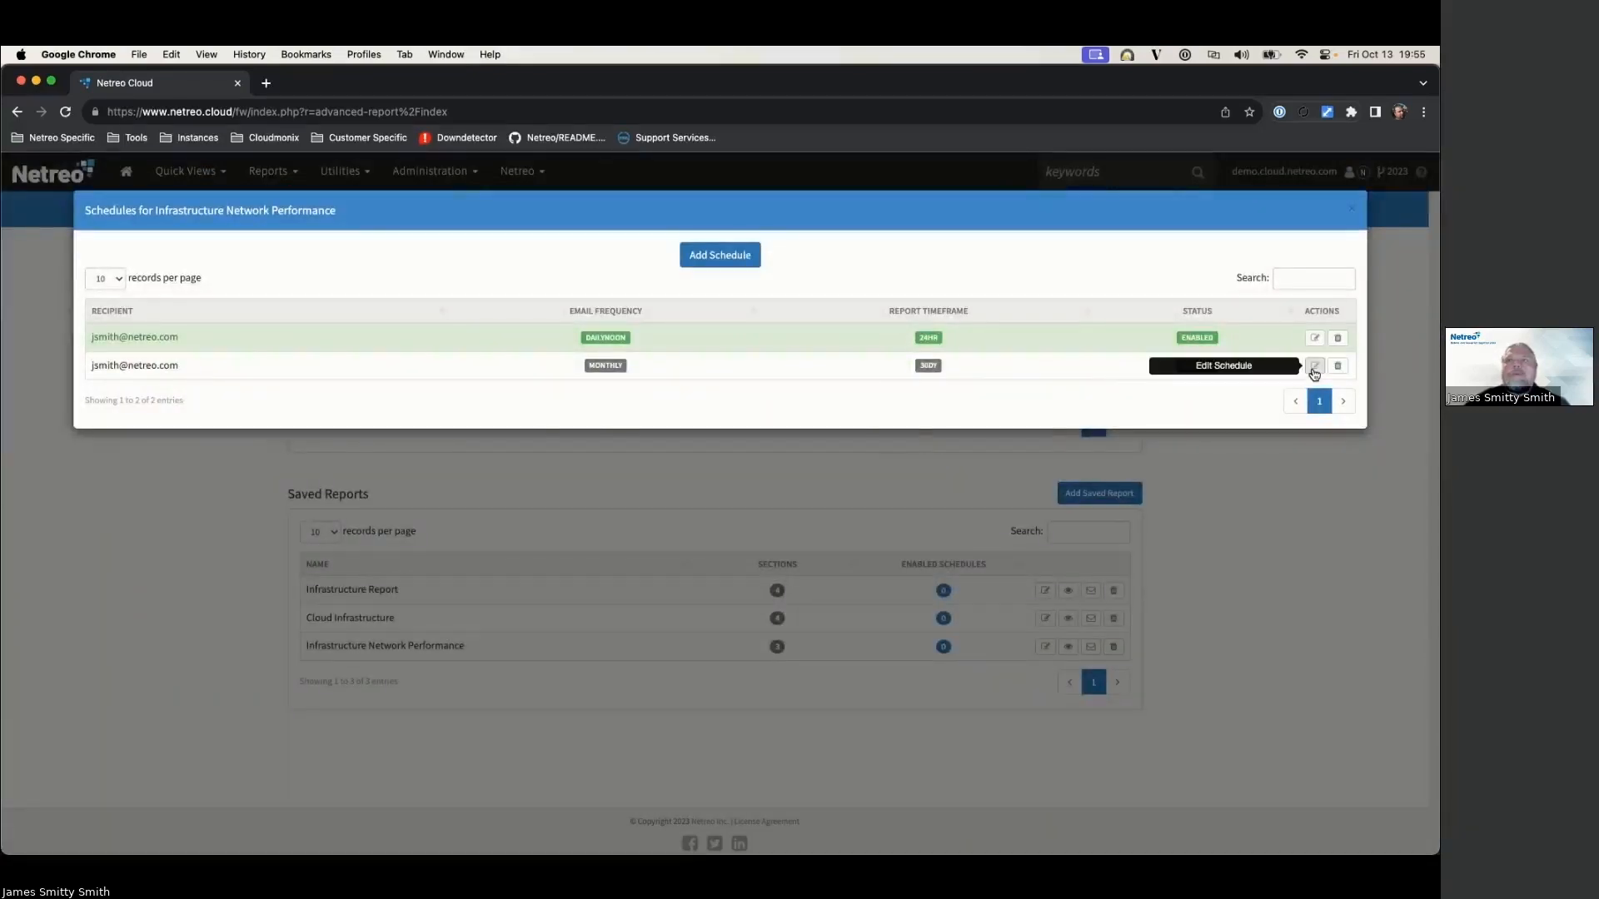
Step: Enable the monthly schedule as well, then close the schedules list
left_click(1314, 365)
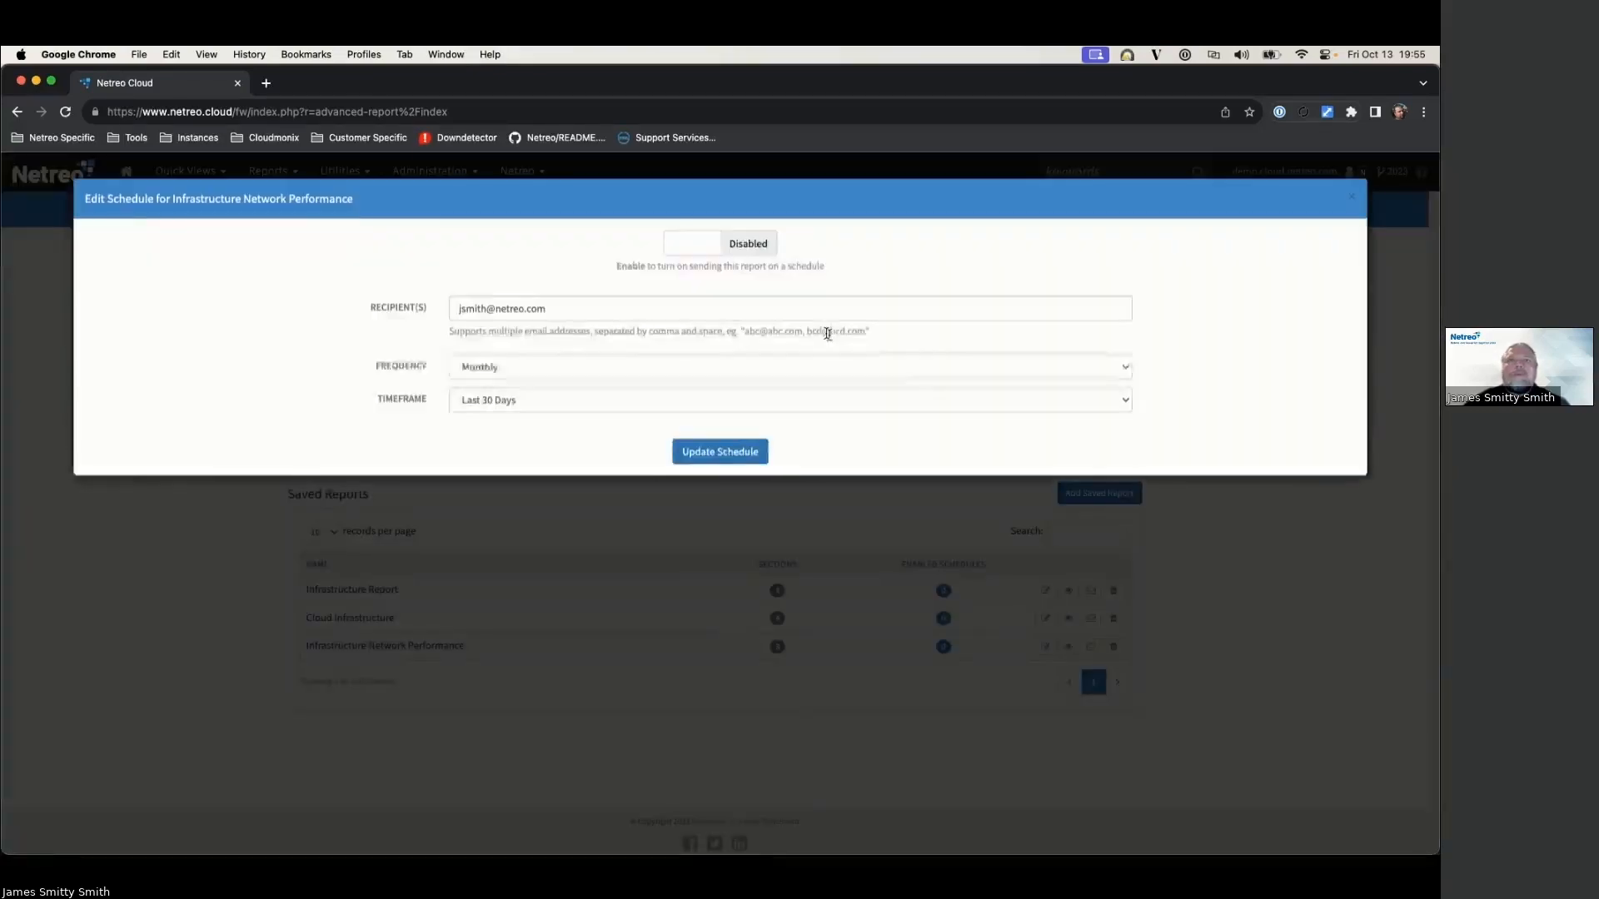
left_click(755, 256)
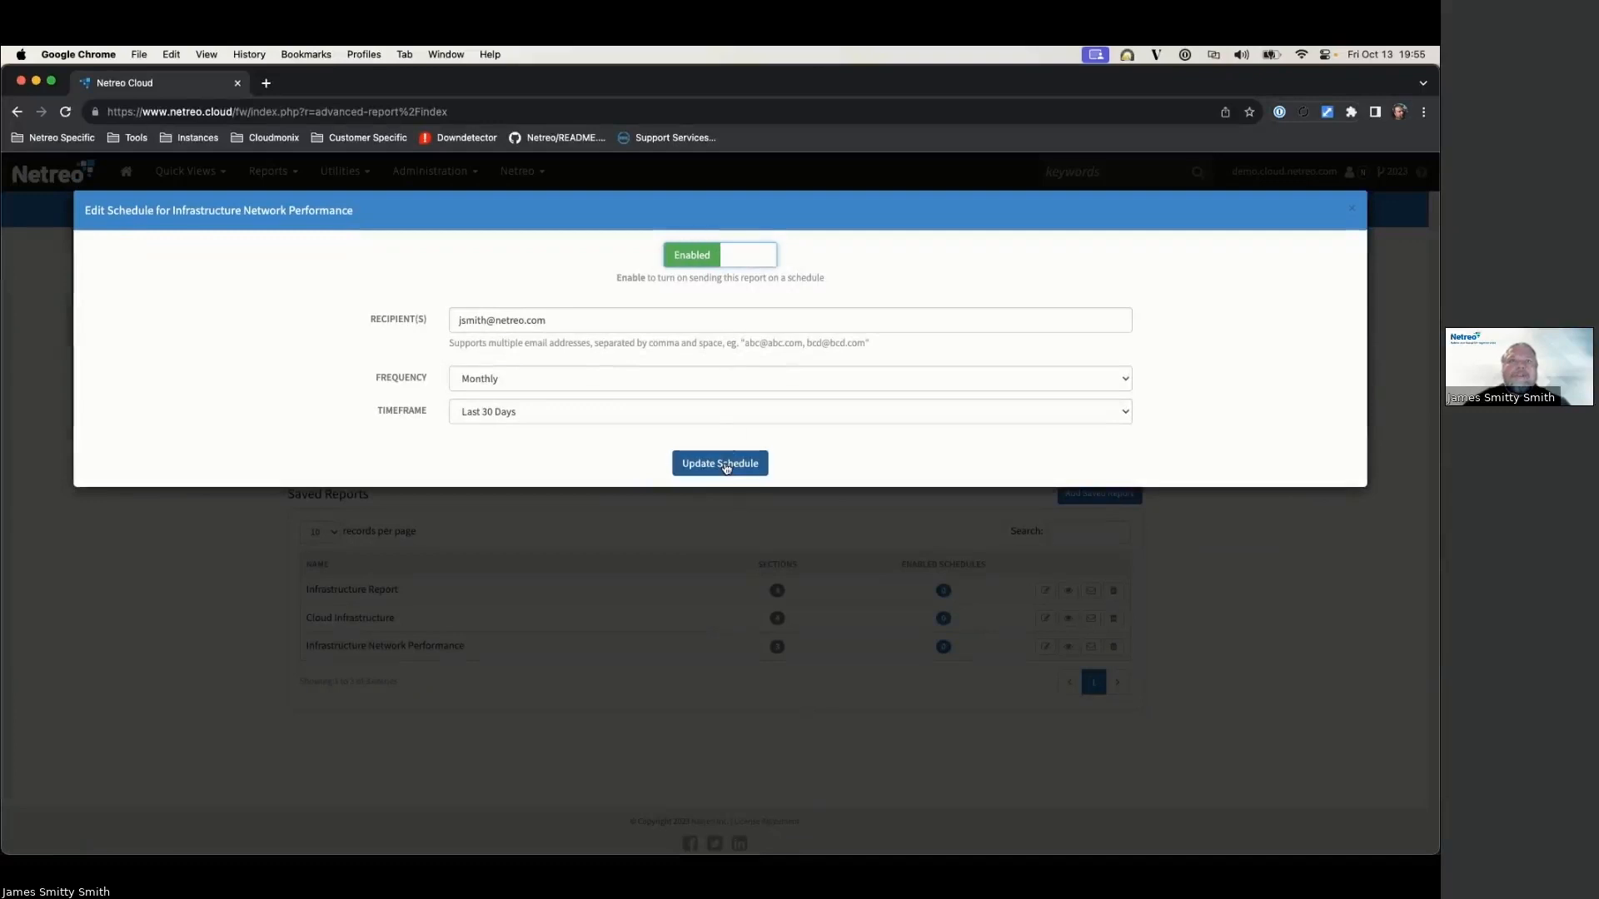
left_click(726, 464)
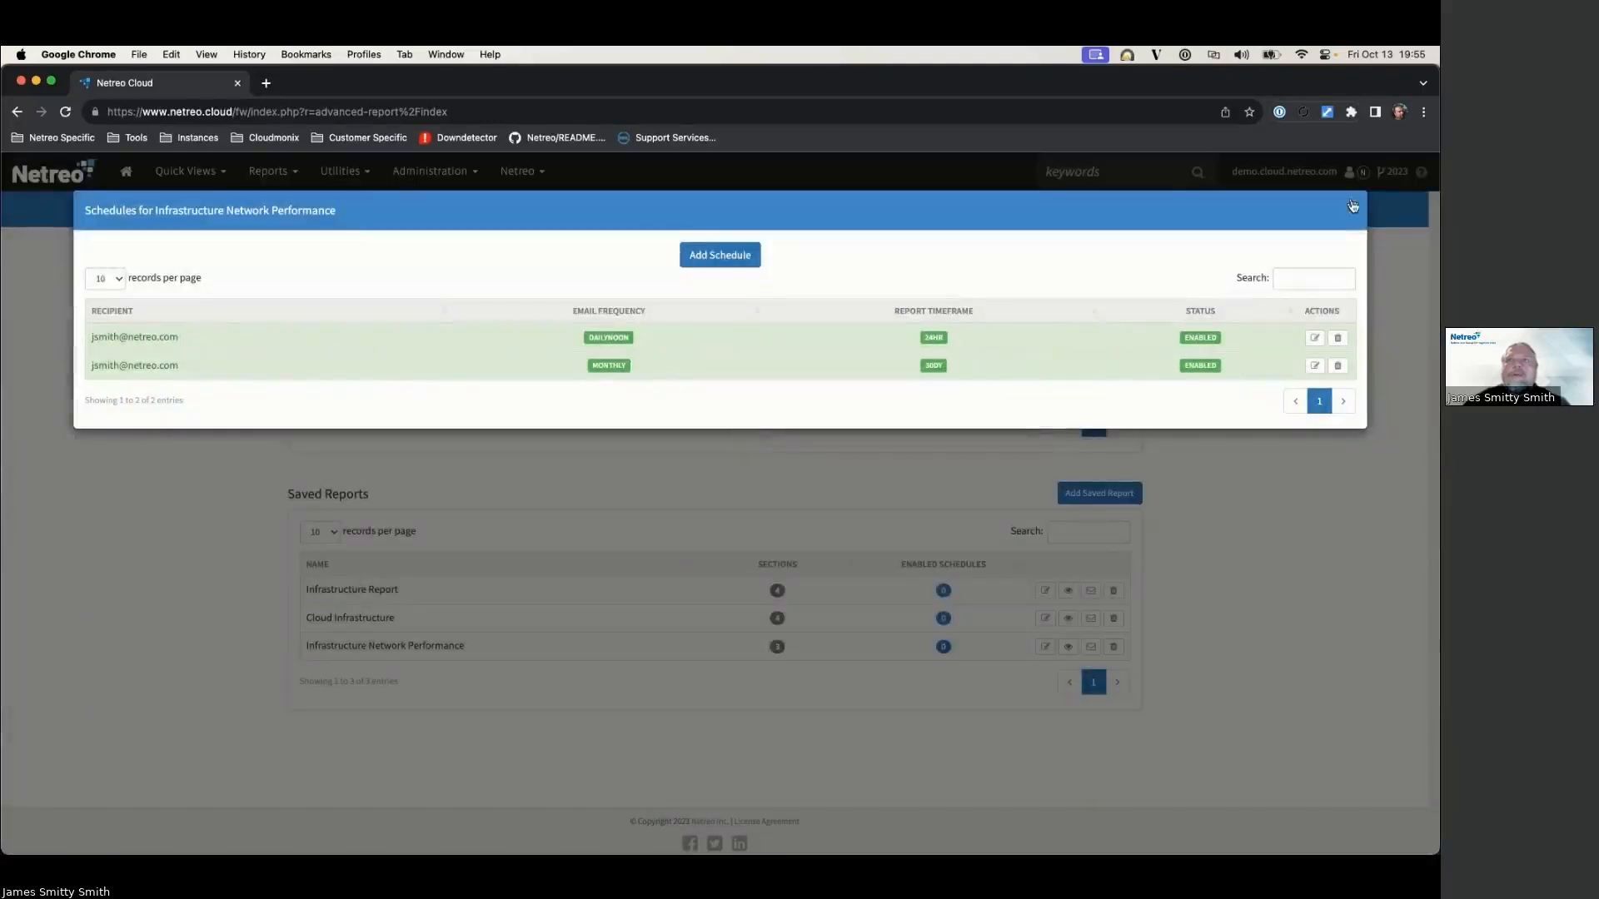
left_click(1353, 209)
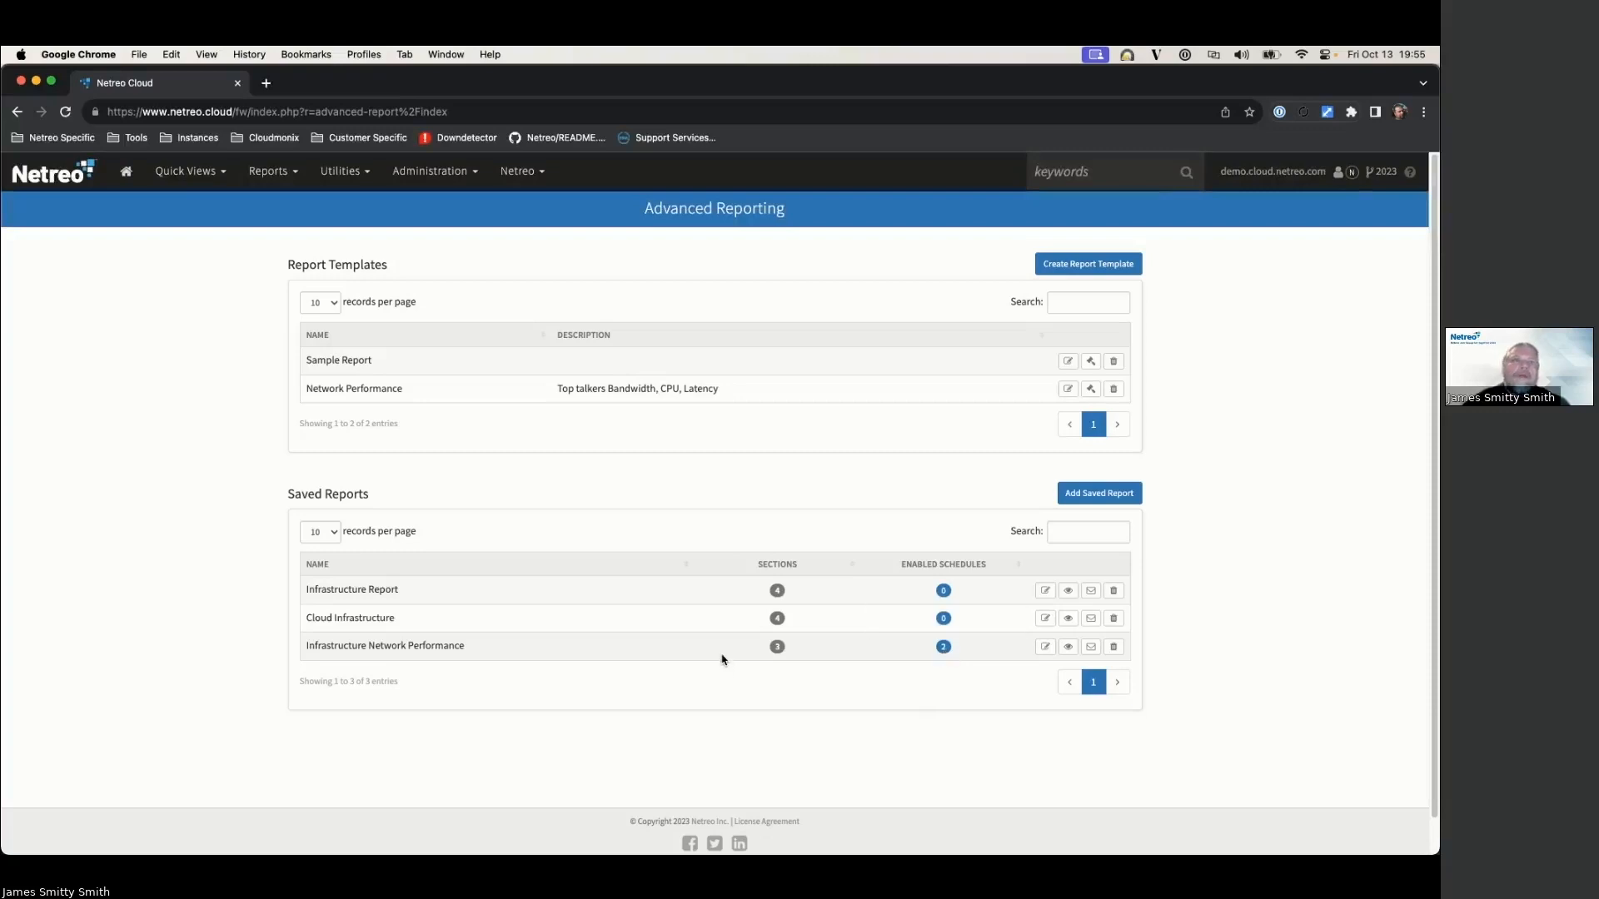
Step: Run the Infrastructure Network Performance report over the Last 90 Days
left_click(1067, 647)
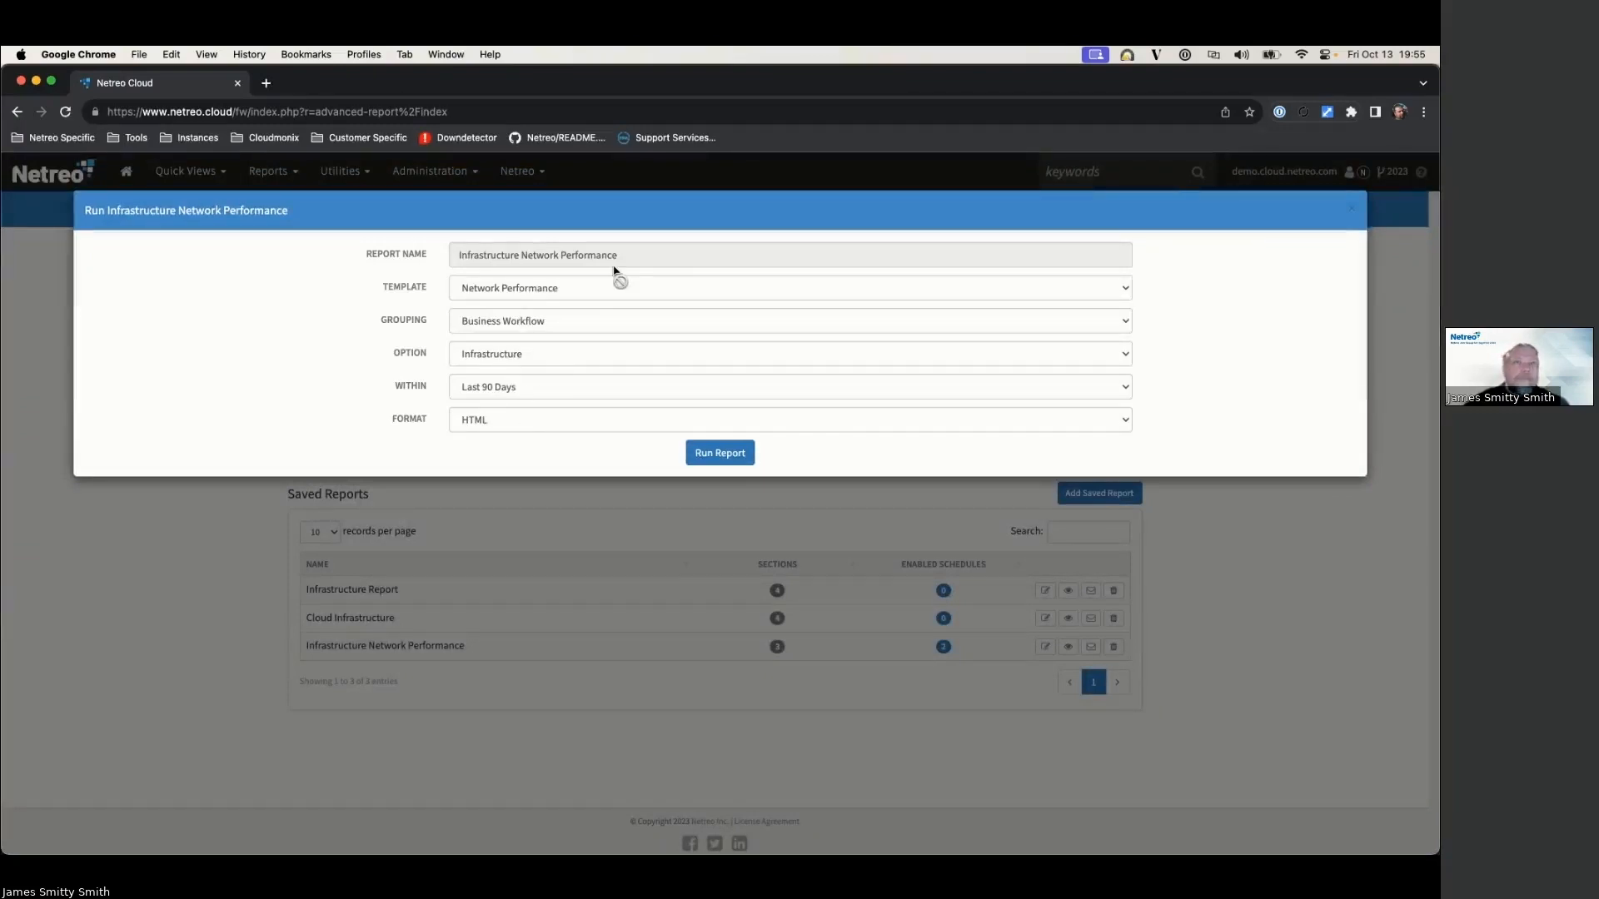
left_click(575, 392)
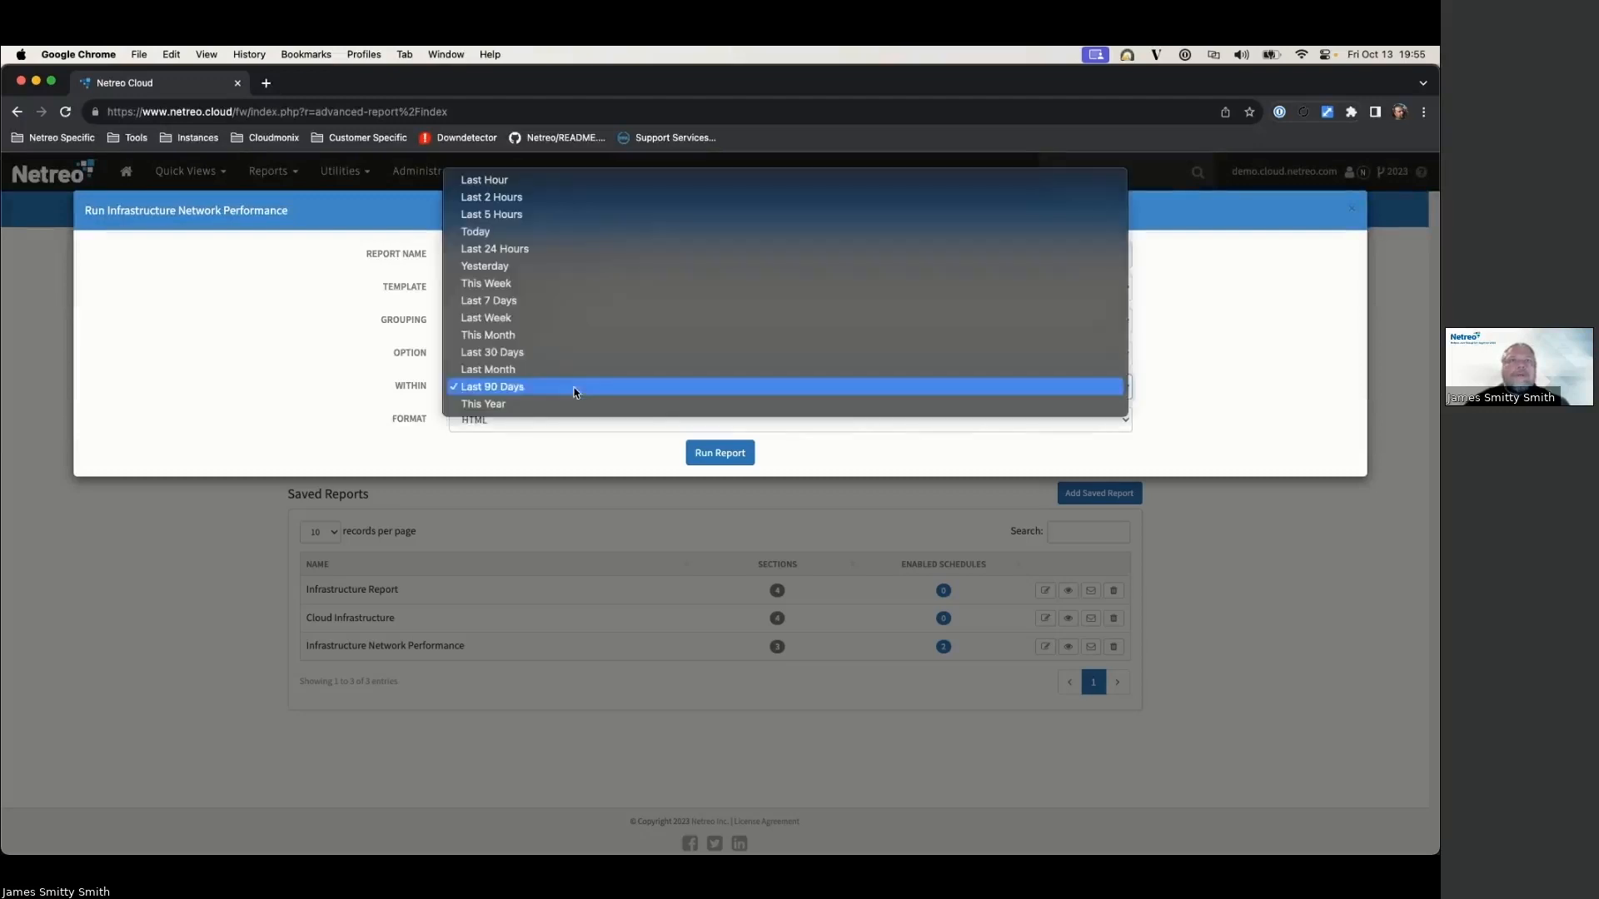
left_click(335, 340)
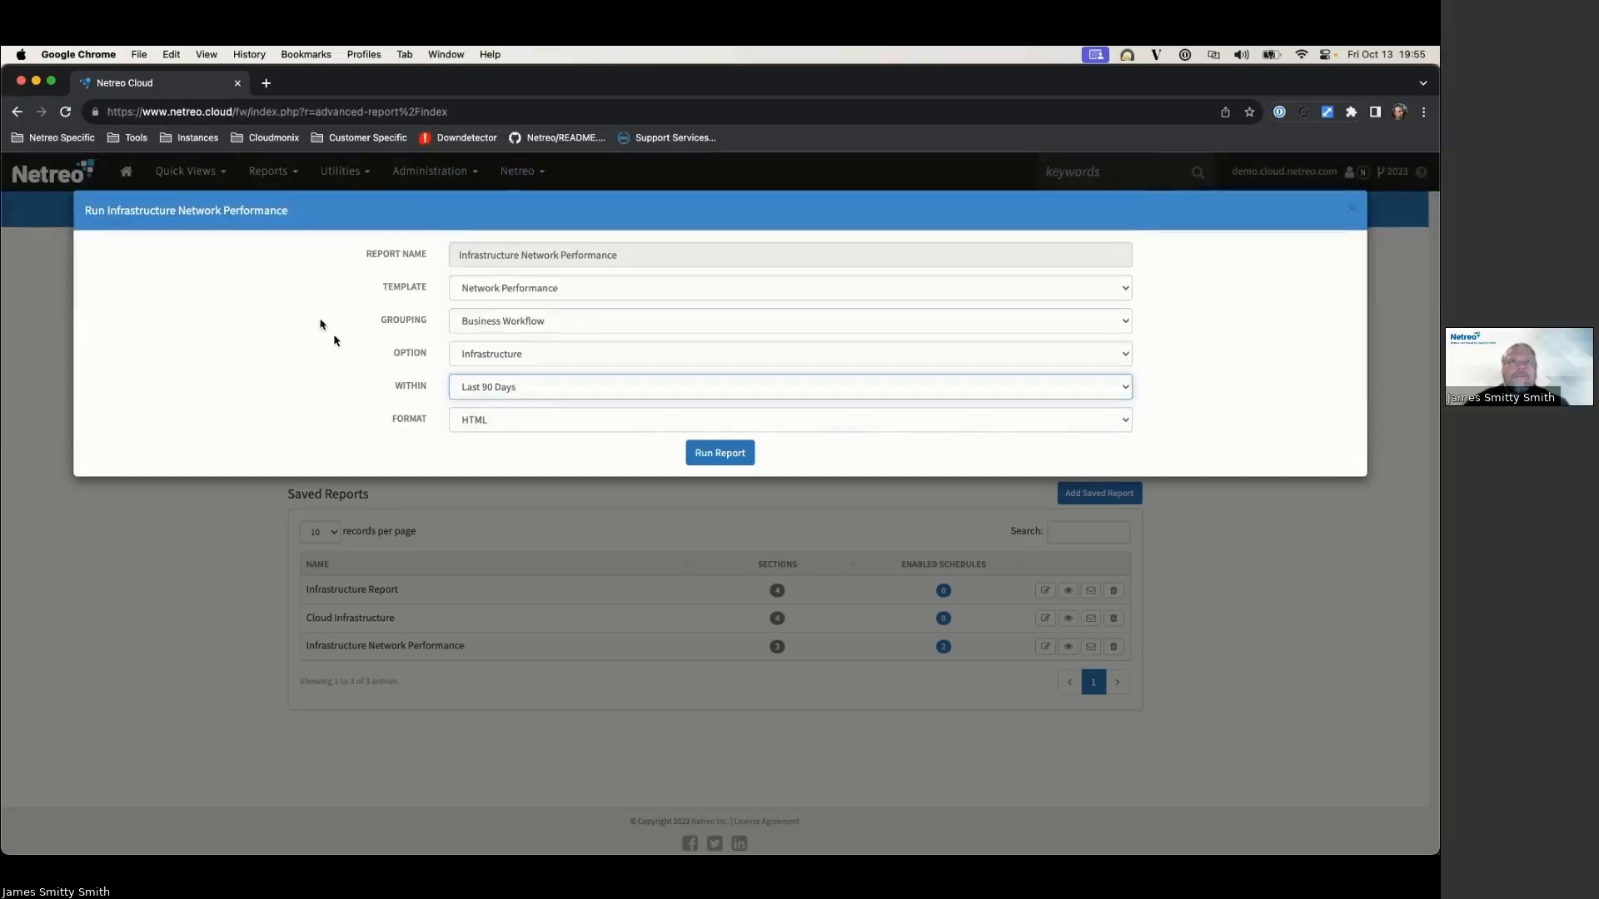
left_click(709, 455)
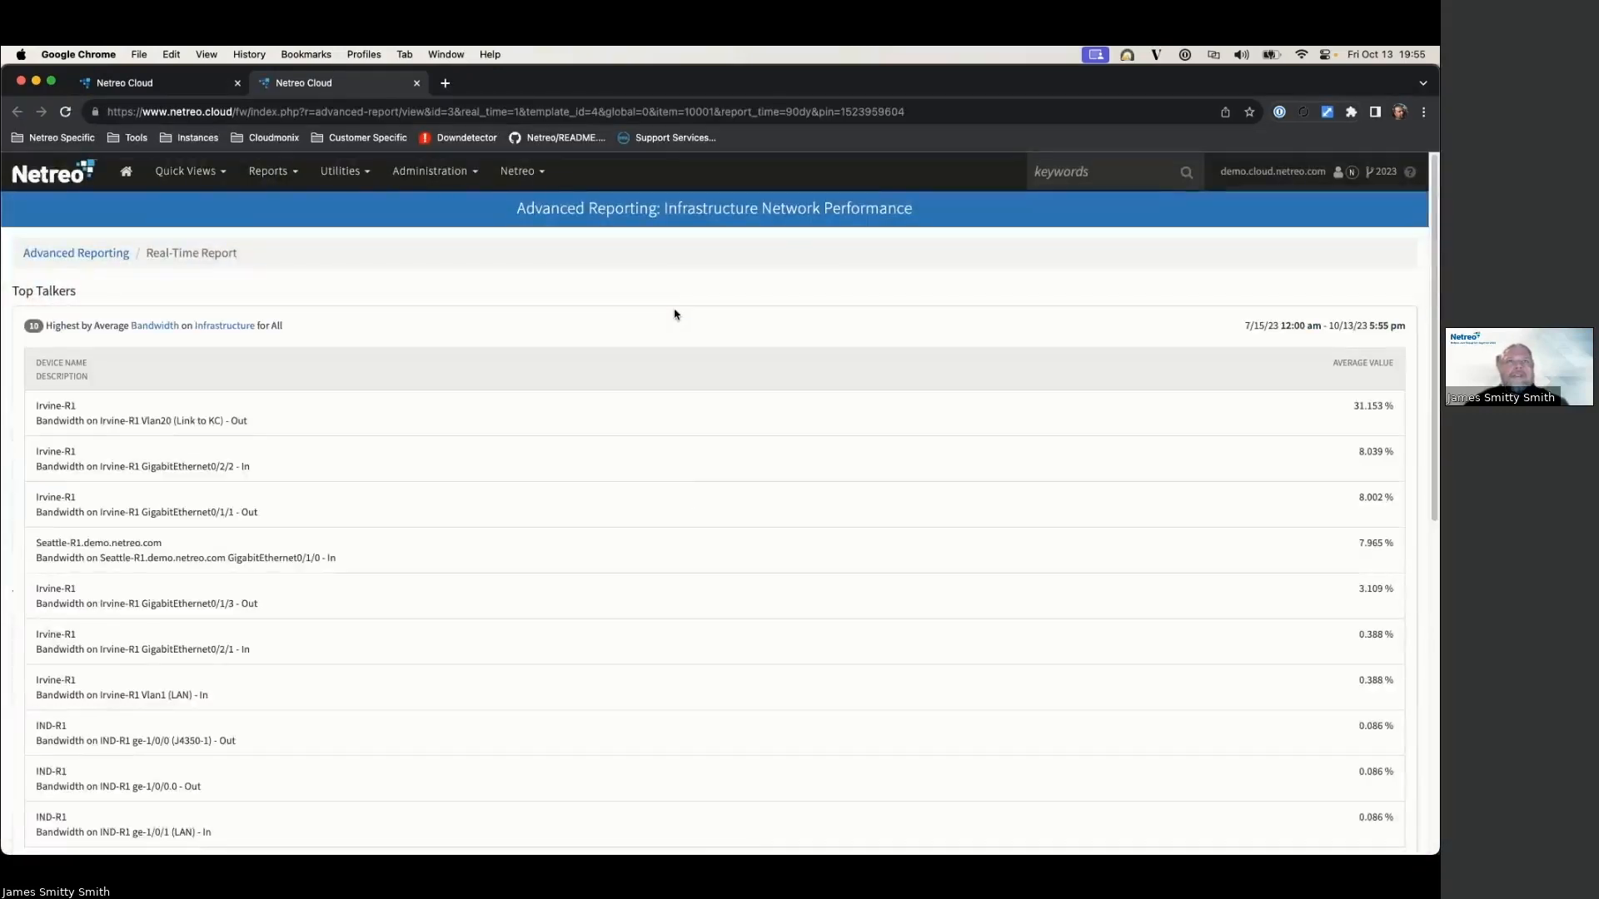
Step: Review the report results, then close the report tab and the run dialog
scroll(583, 302, "down", 5)
scroll(578, 381, "up", 10)
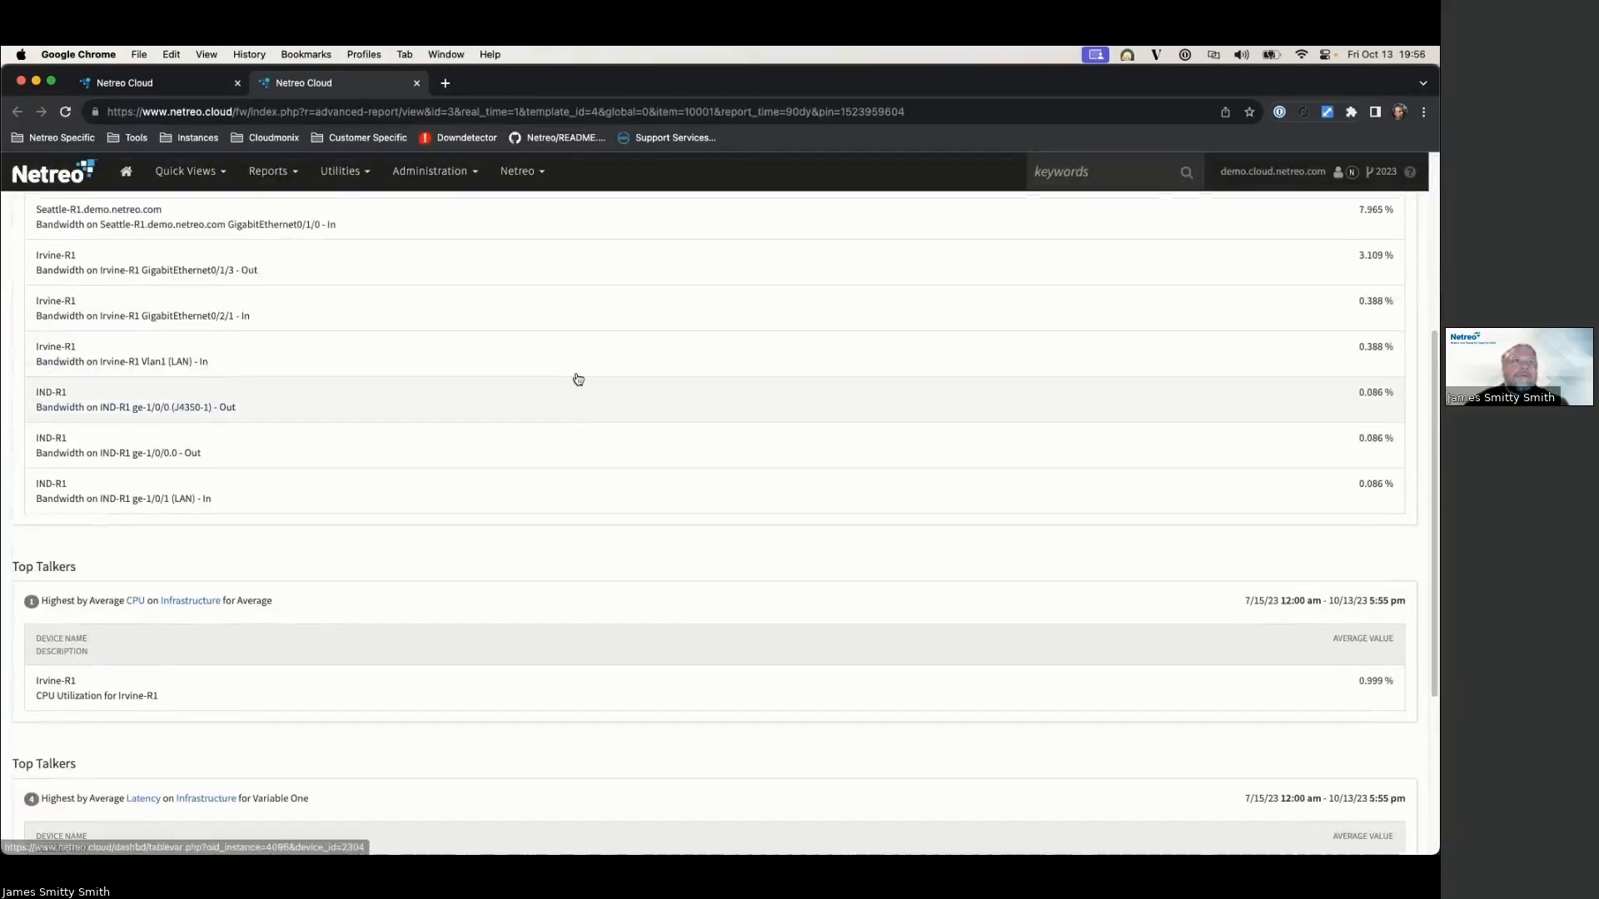
scroll(200, 381, "down", 10)
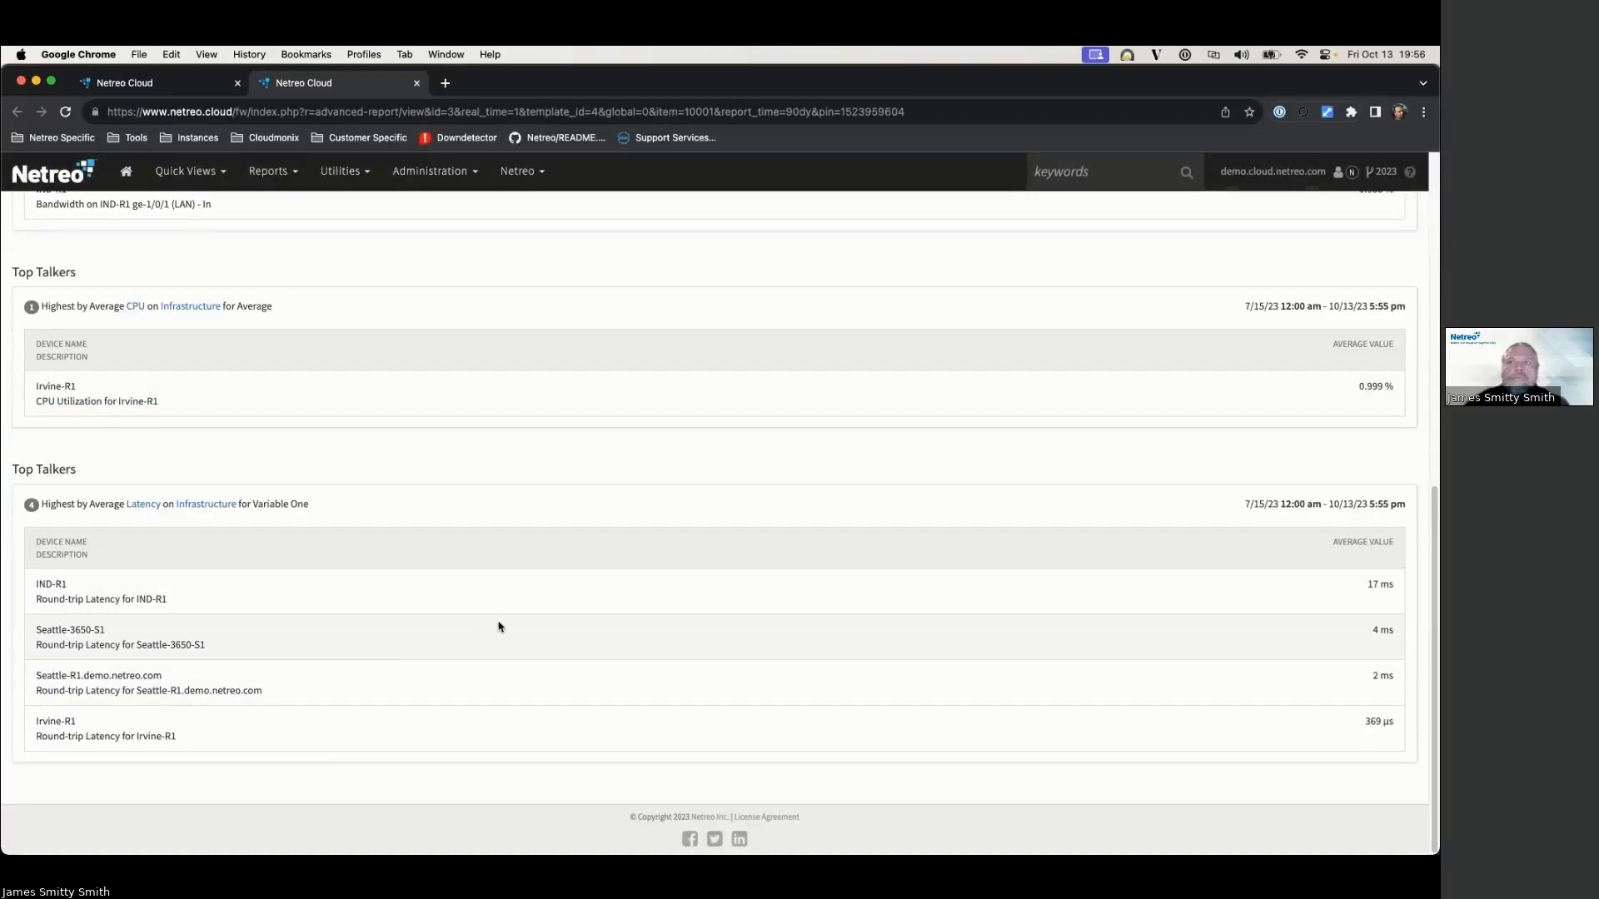
scroll(500, 626, "up", 10)
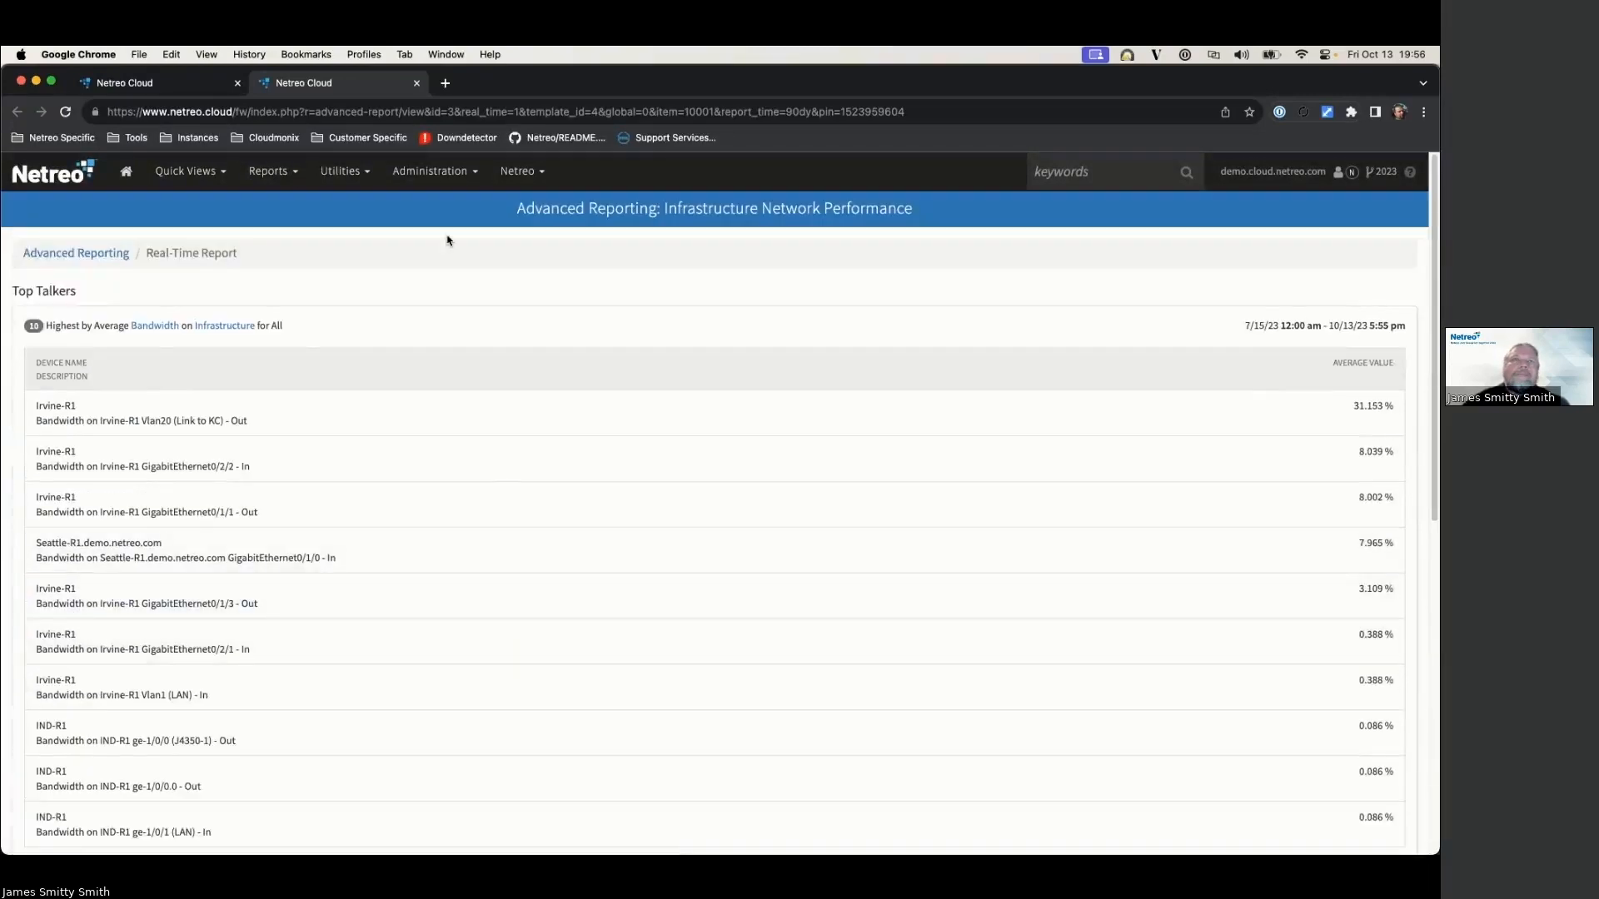
left_click(416, 83)
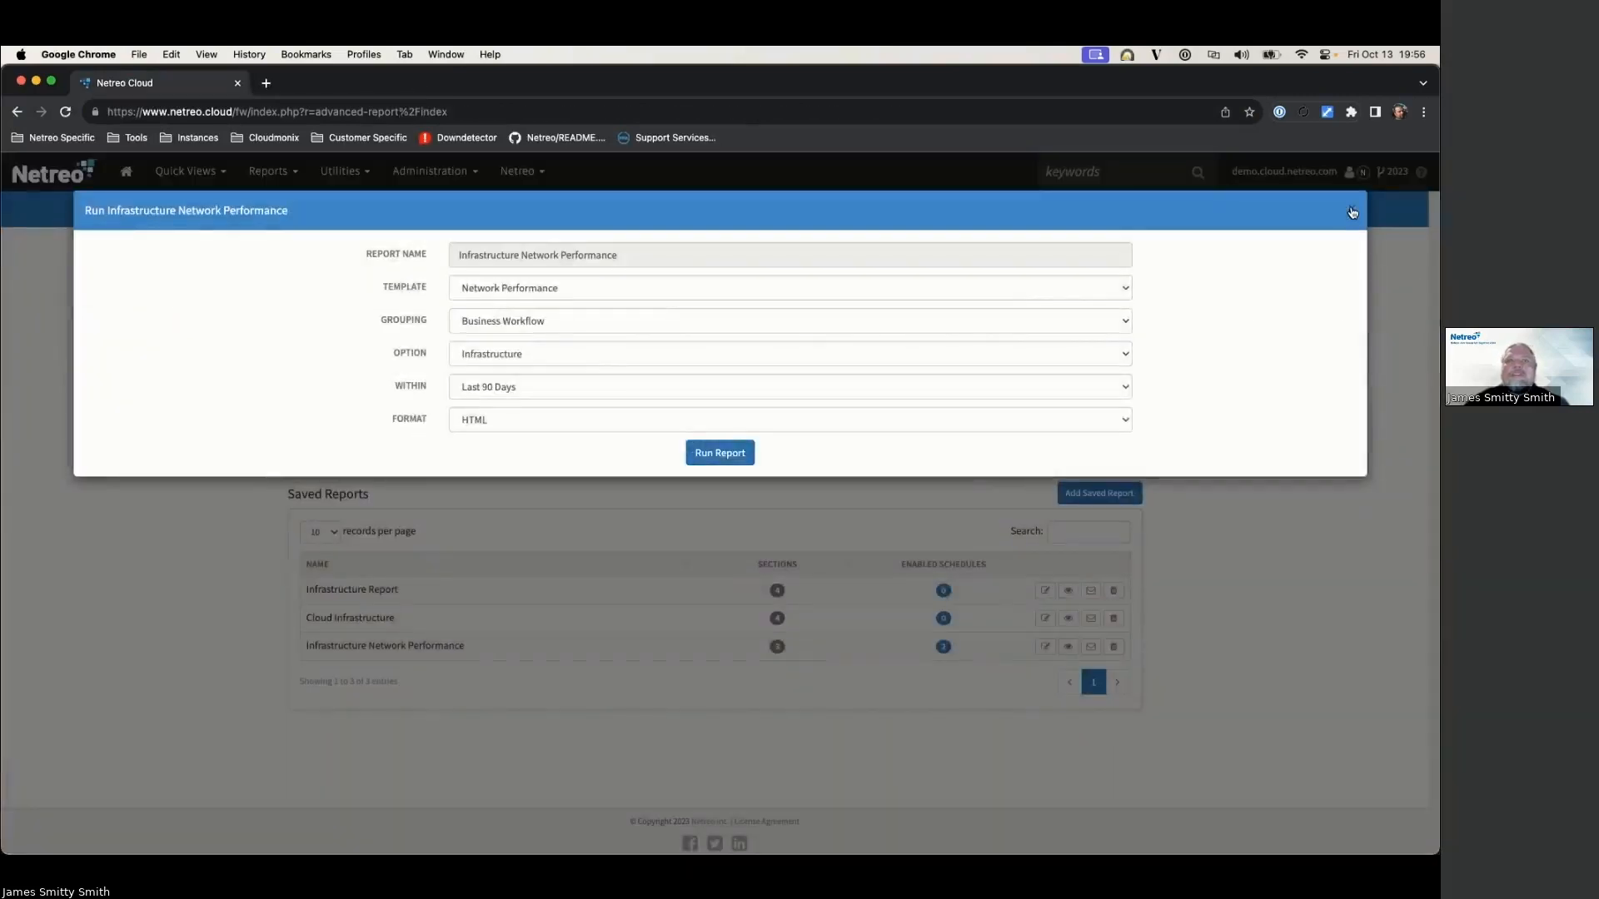
left_click(1353, 212)
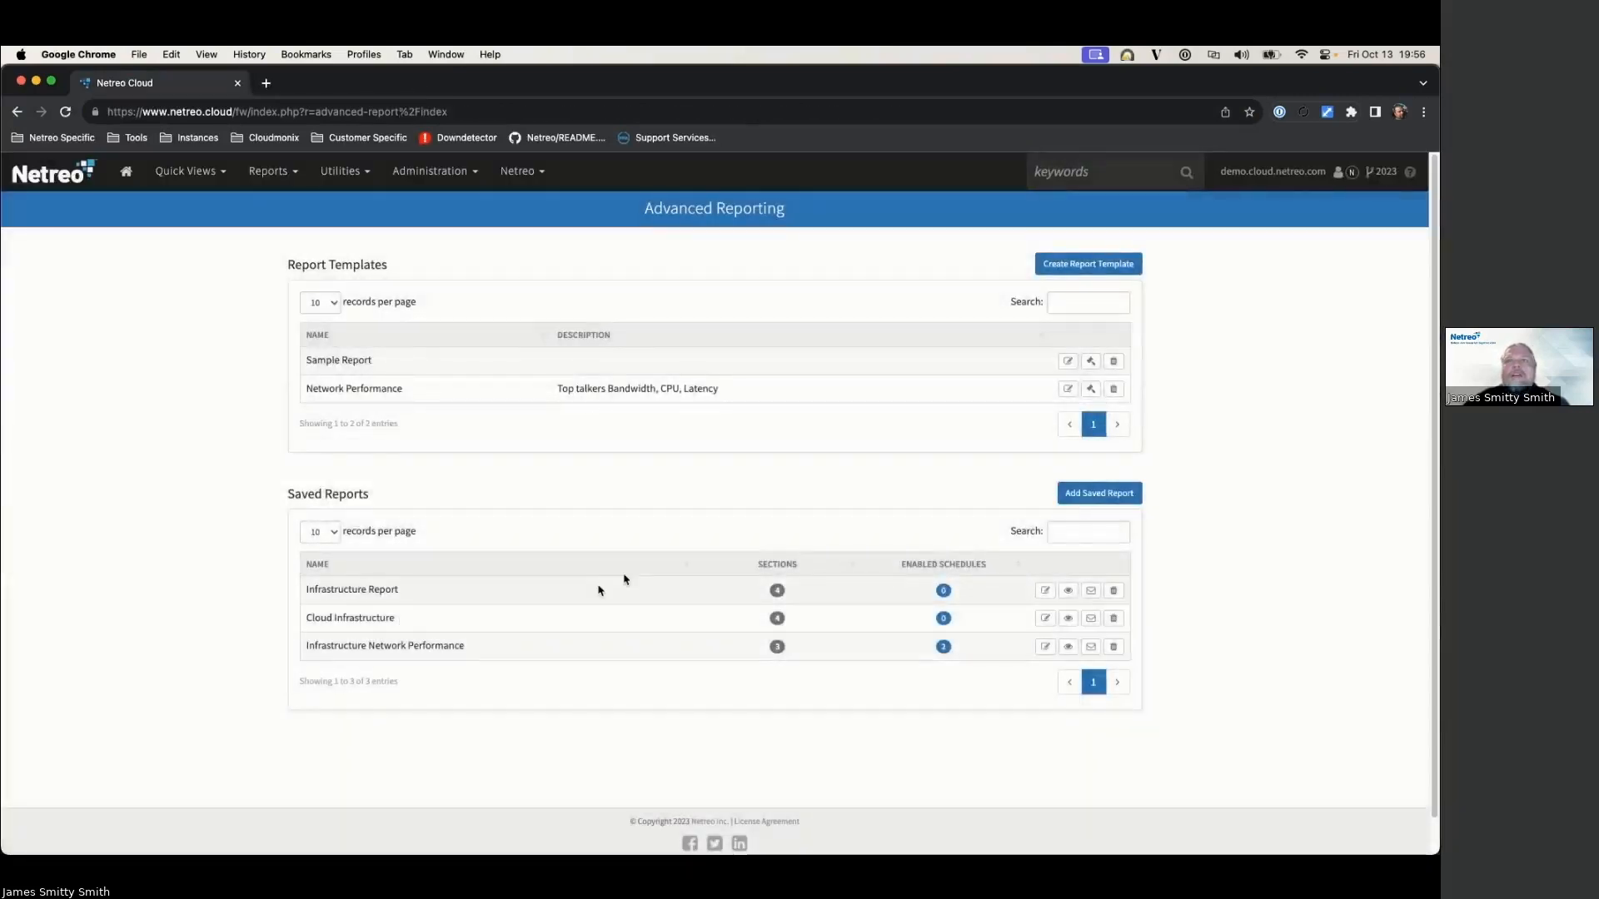
Step: Start a new saved report named 'Cloud Infrastructure'
left_click(1099, 493)
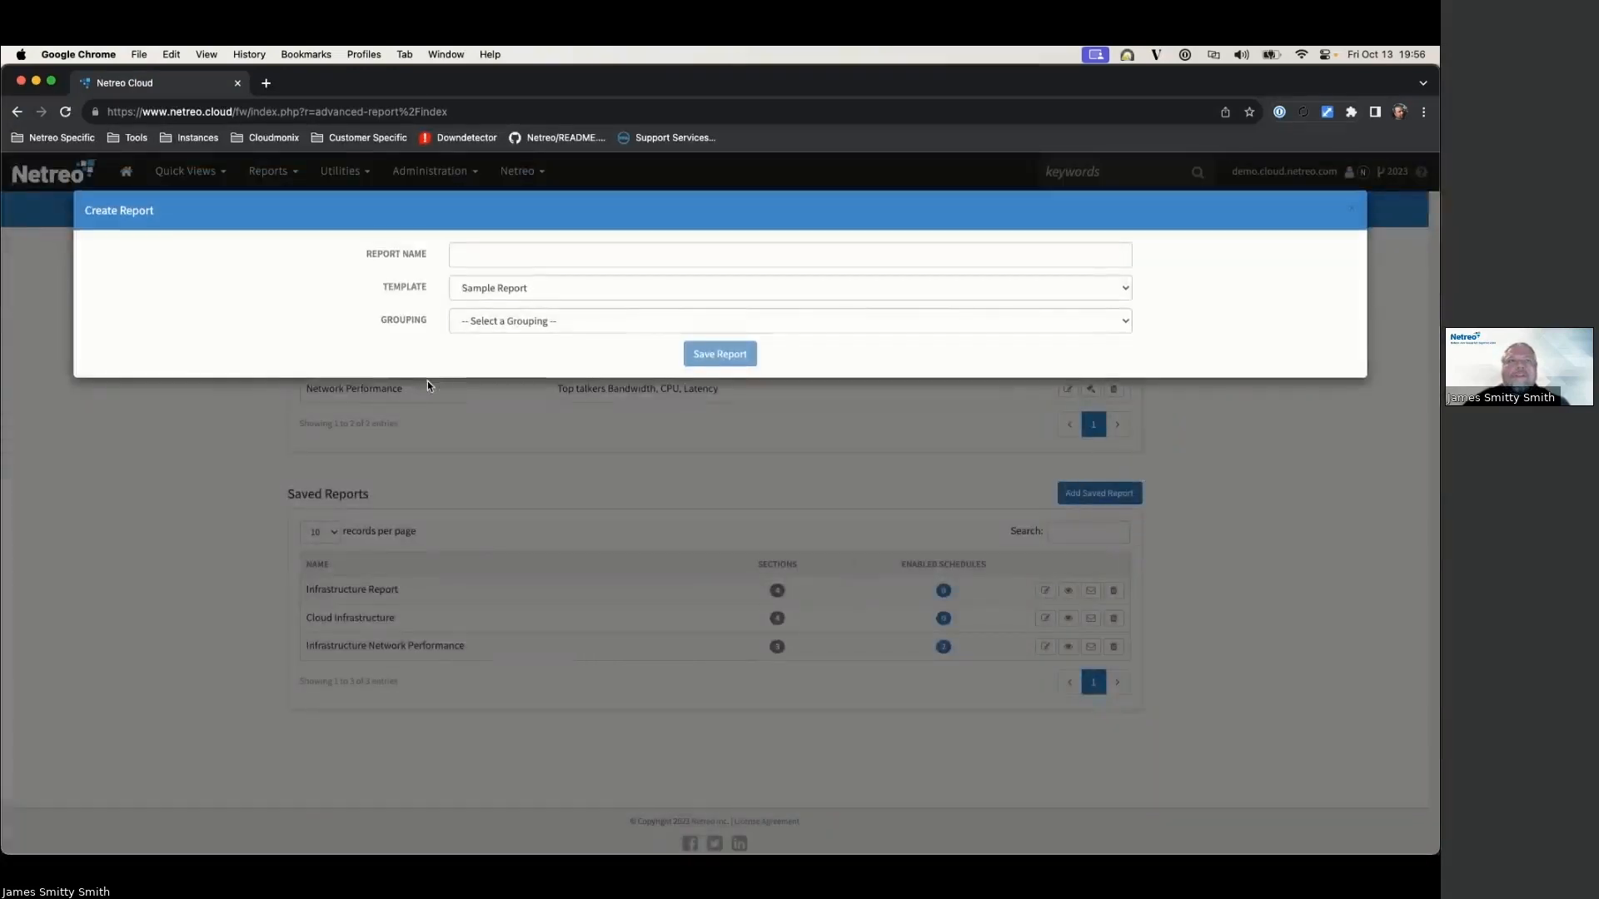
left_click(500, 253)
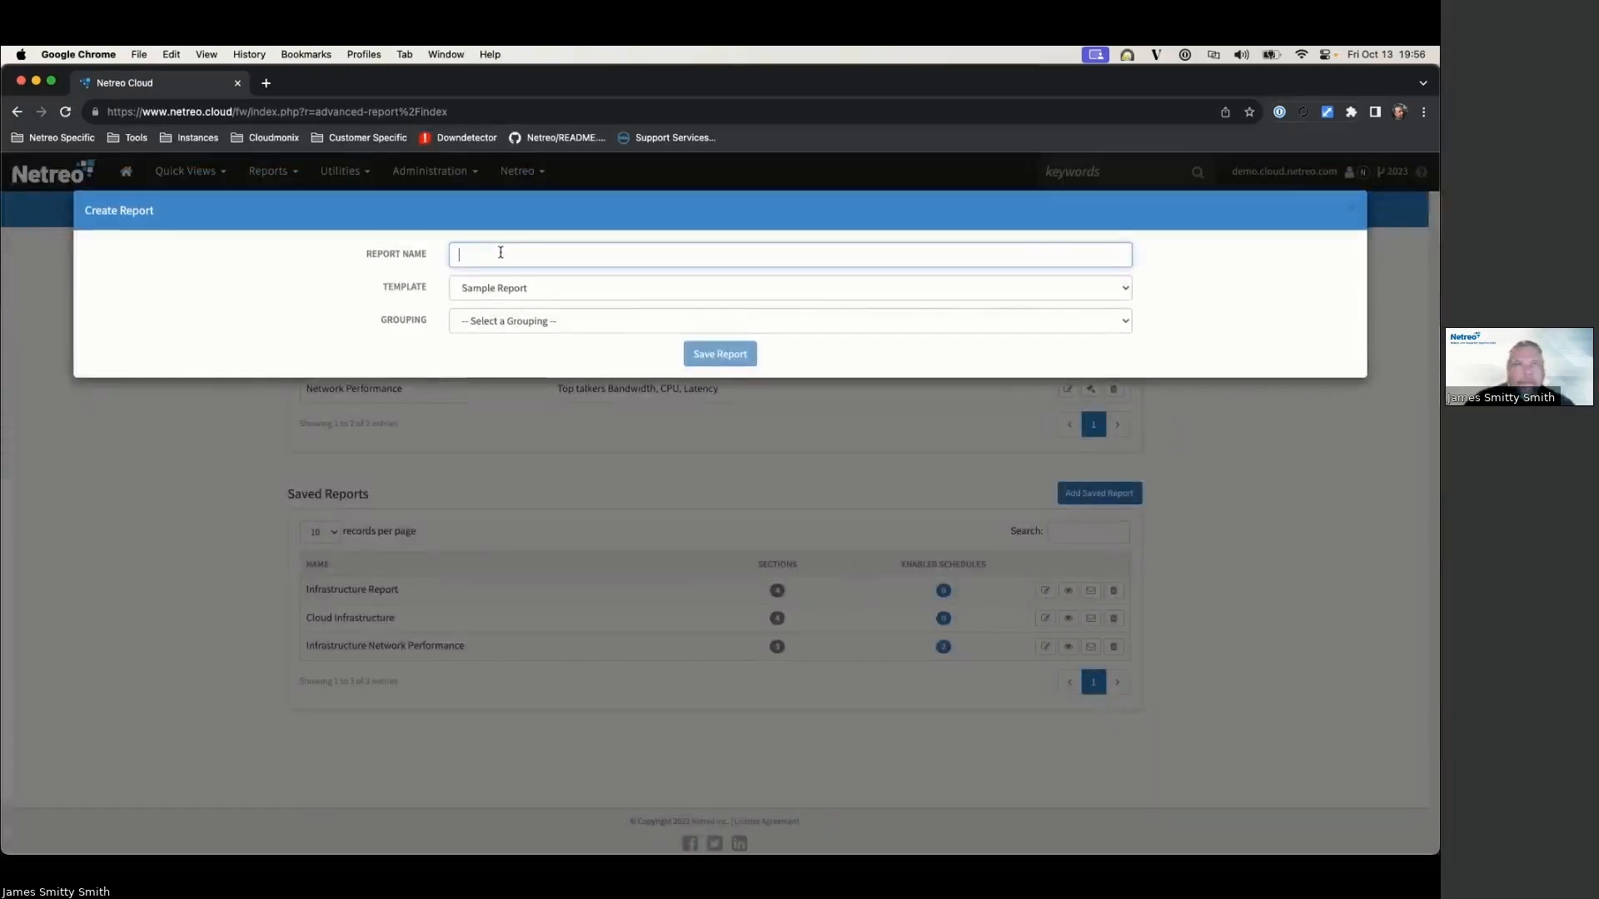
type("Cloud Infrastructure")
Step: Base it on Network Performance, Business Workflow grouping, Cloud Infrastructure option, Last 90 Days, and save
left_click(499, 287)
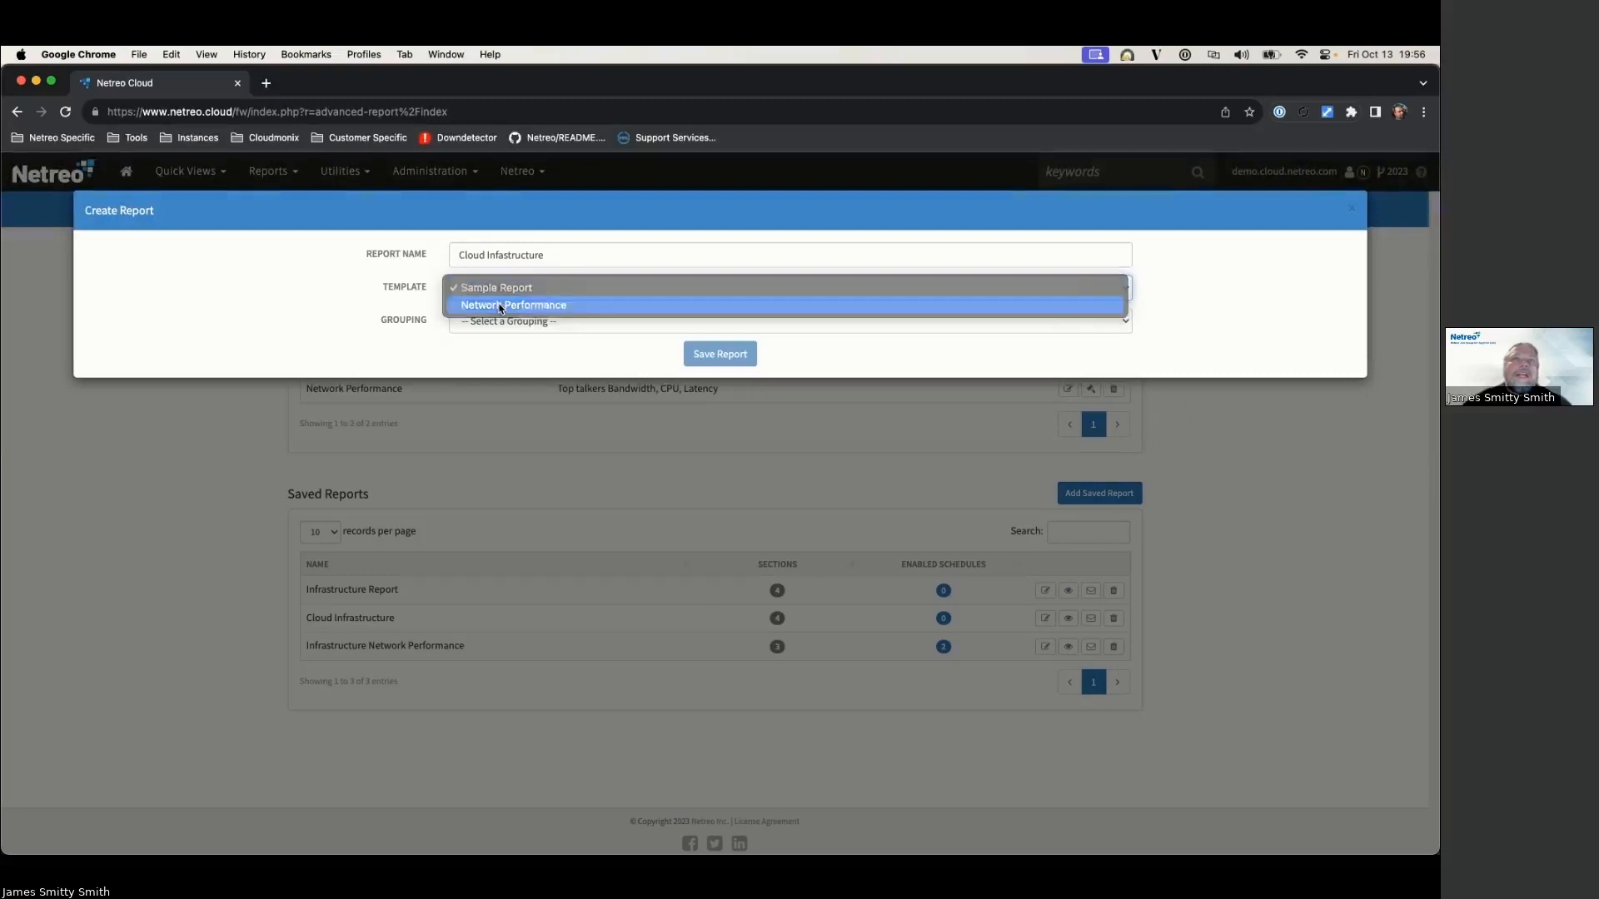
left_click(501, 306)
left_click(502, 321)
left_click(504, 338)
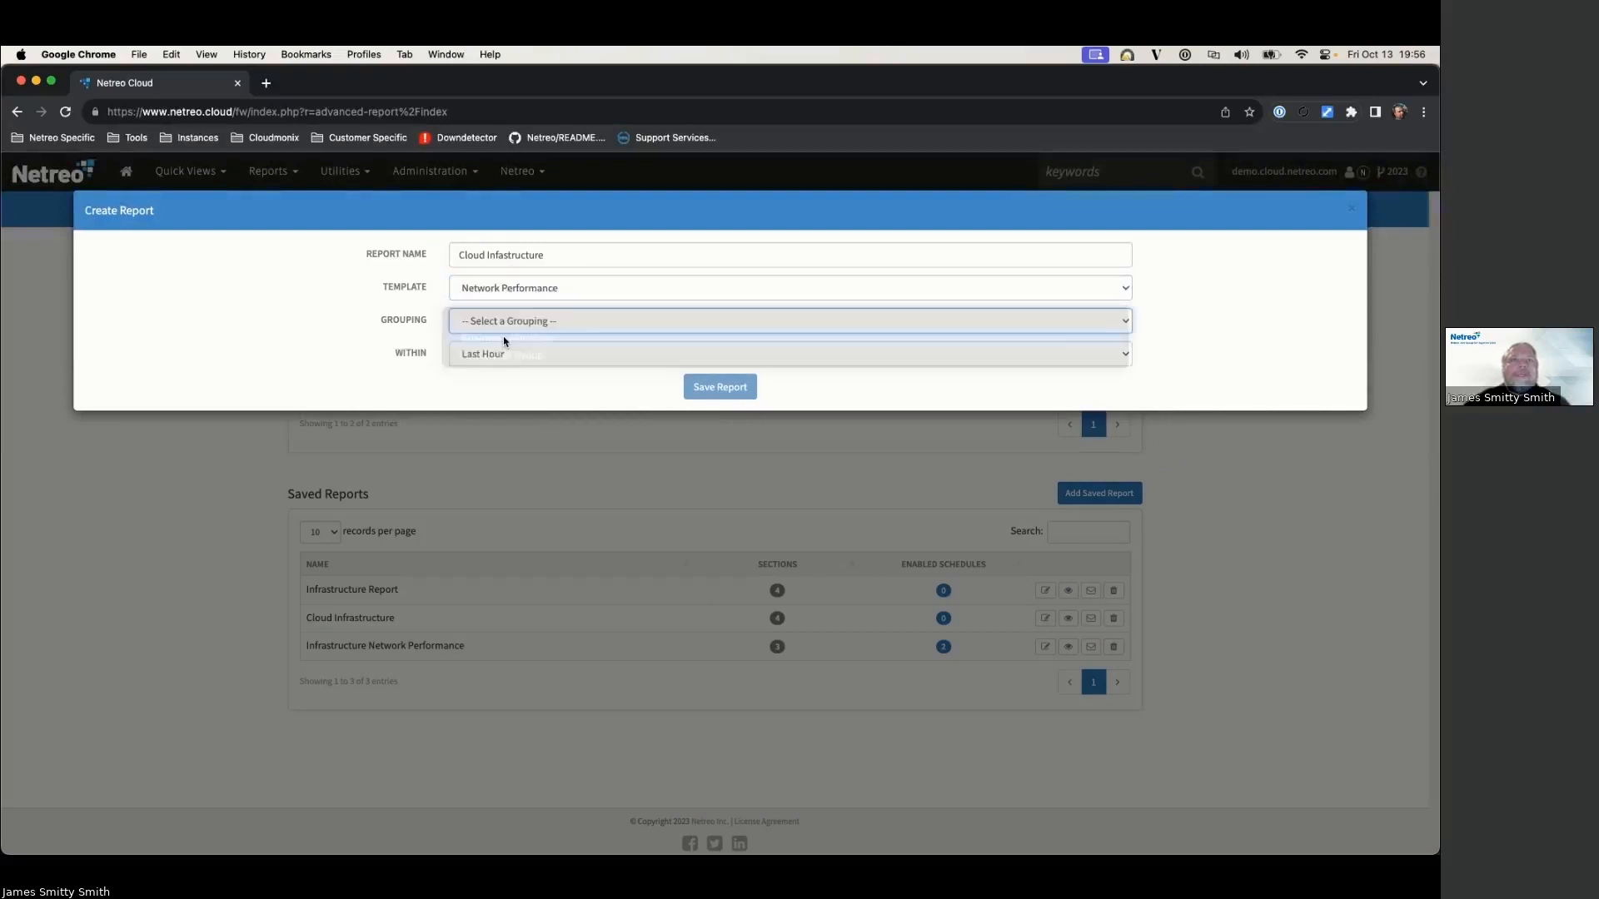
left_click(495, 356)
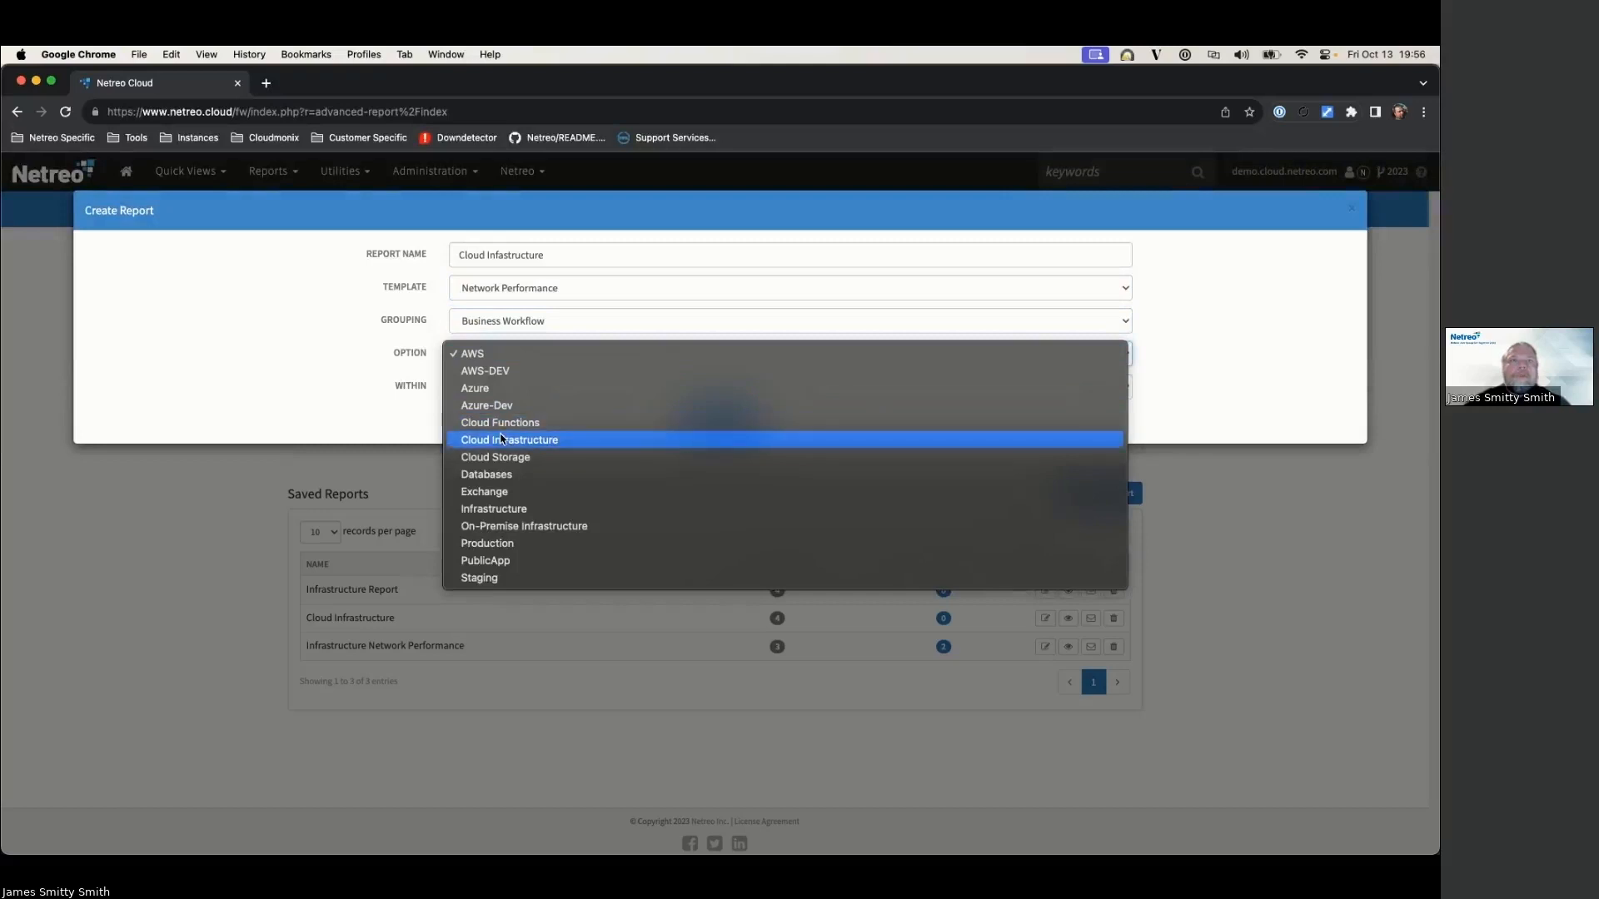
left_click(506, 439)
left_click(506, 387)
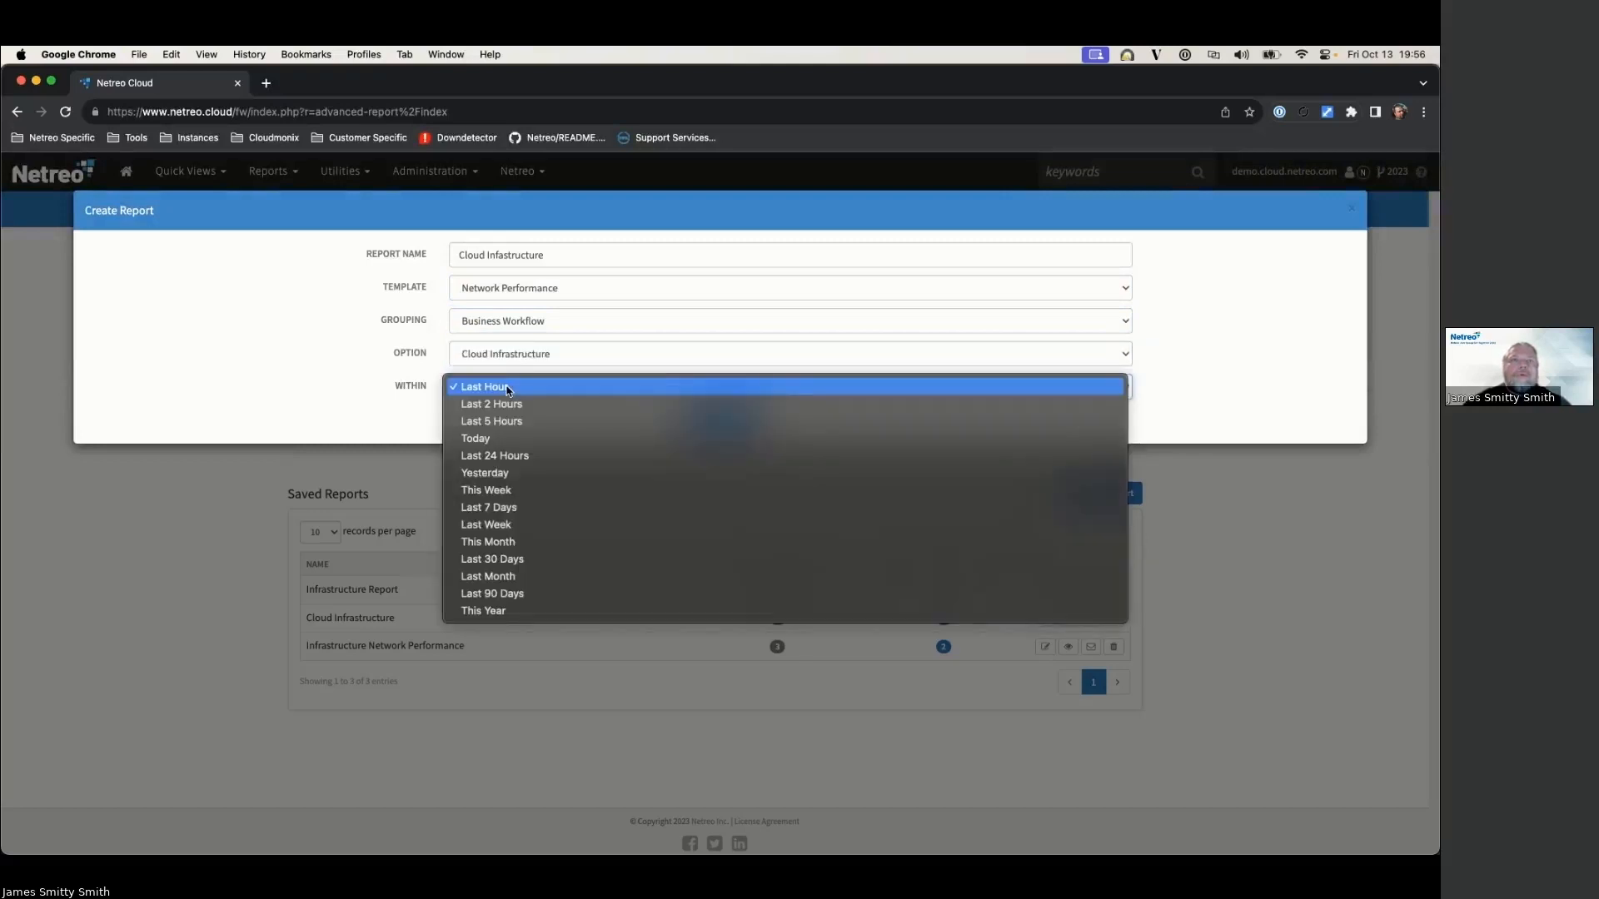
left_click(507, 592)
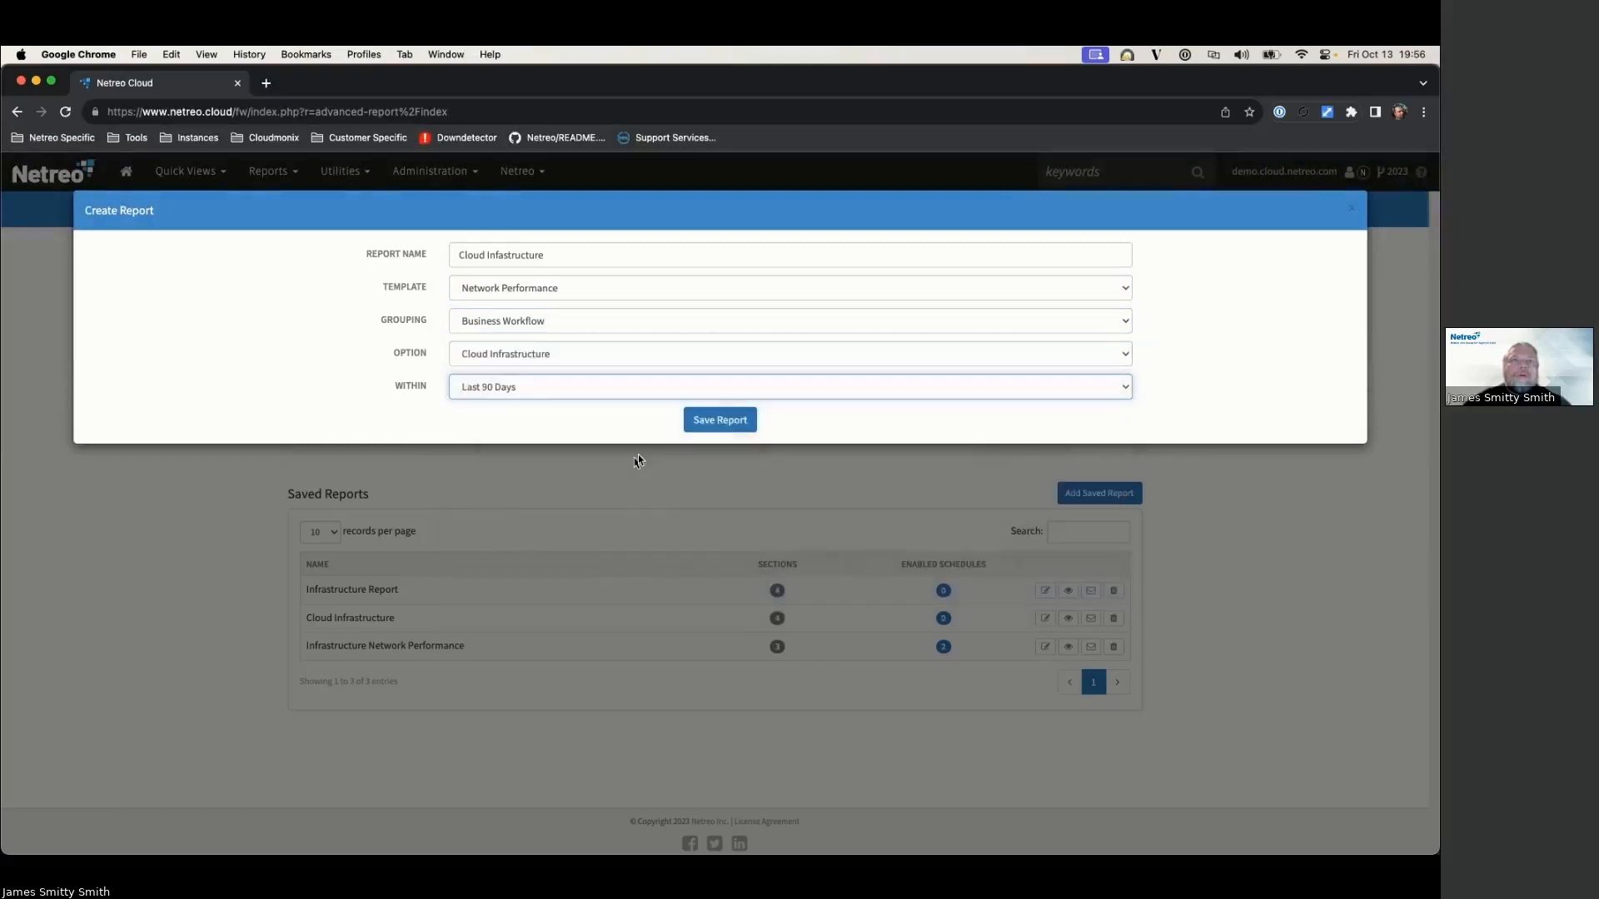
left_click(701, 423)
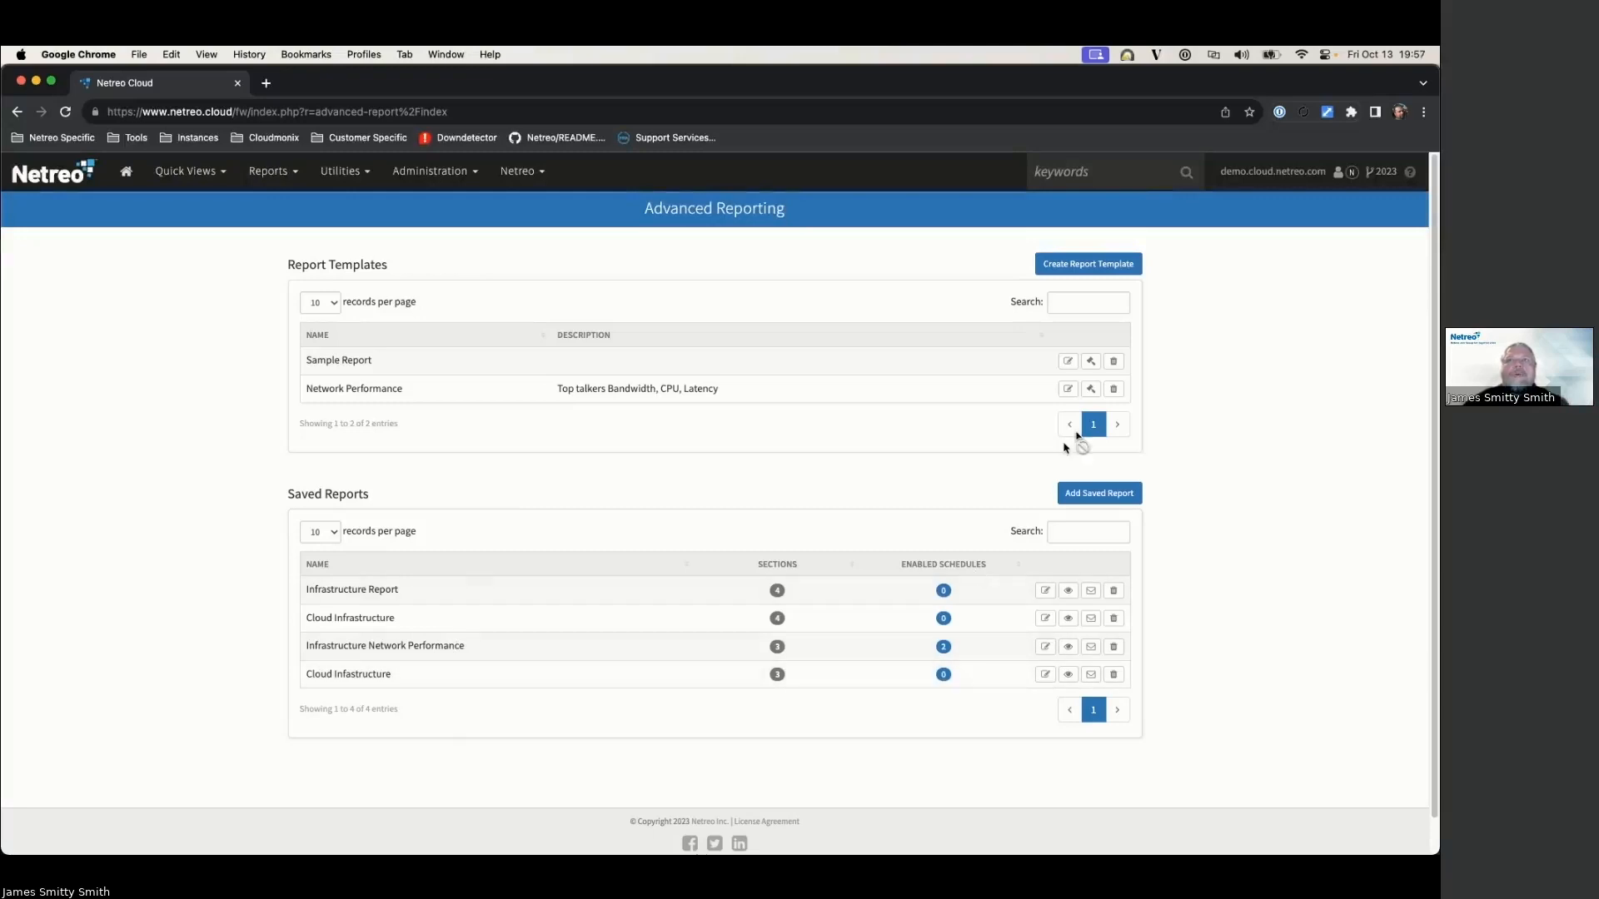
left_click(1093, 391)
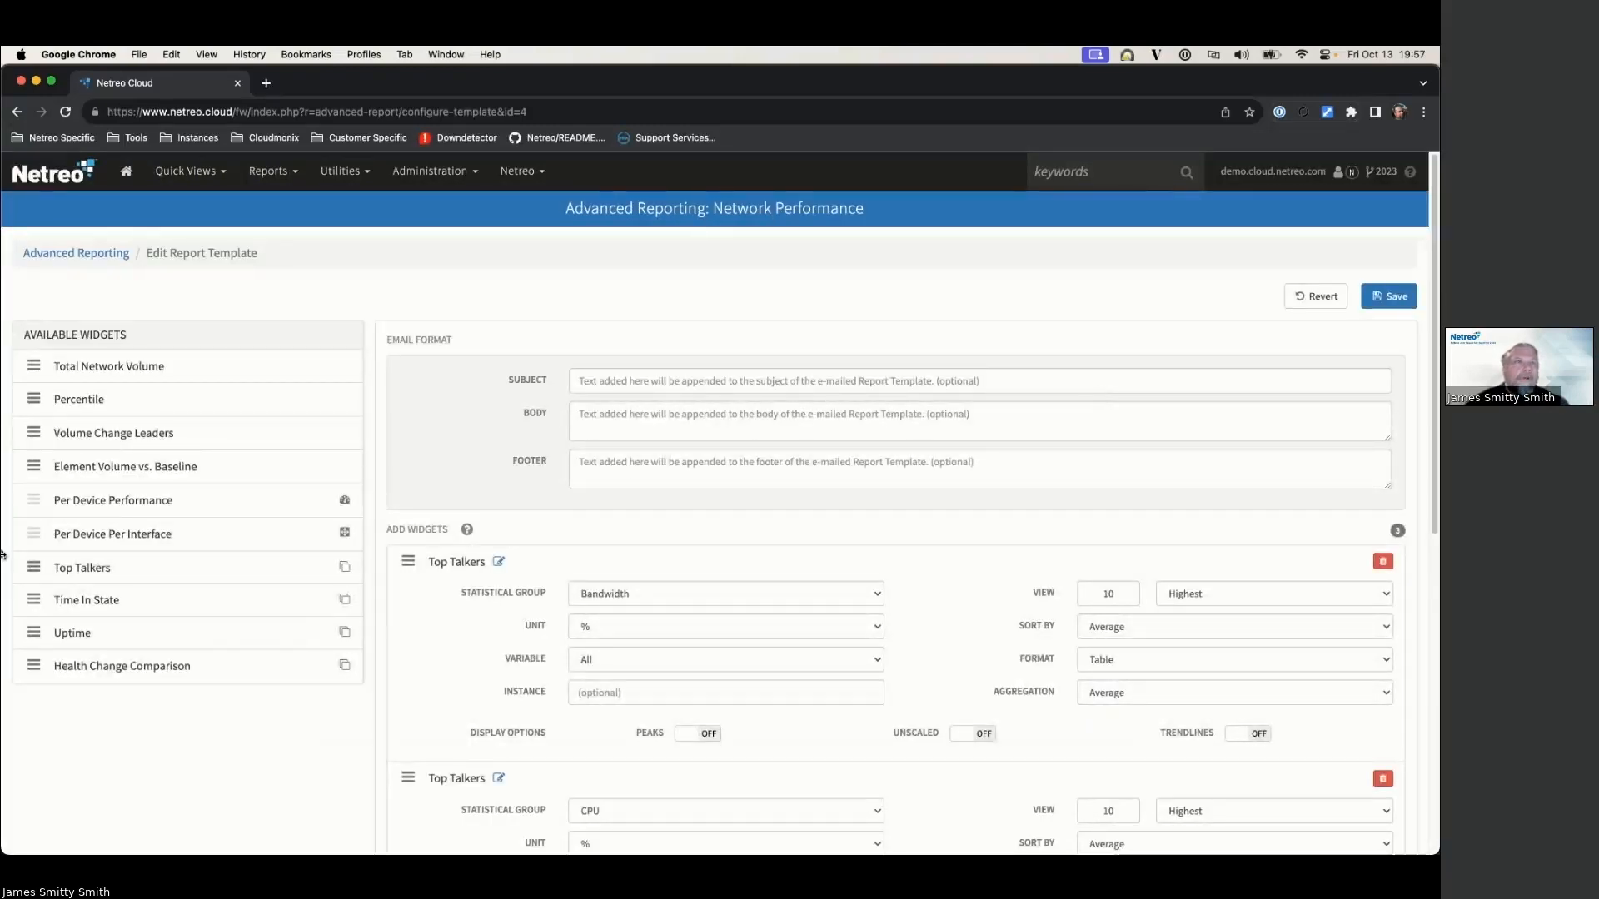
Step: Add a Time In State widget filtered to Host at the top of the template
left_click_drag(50, 600, 538, 583)
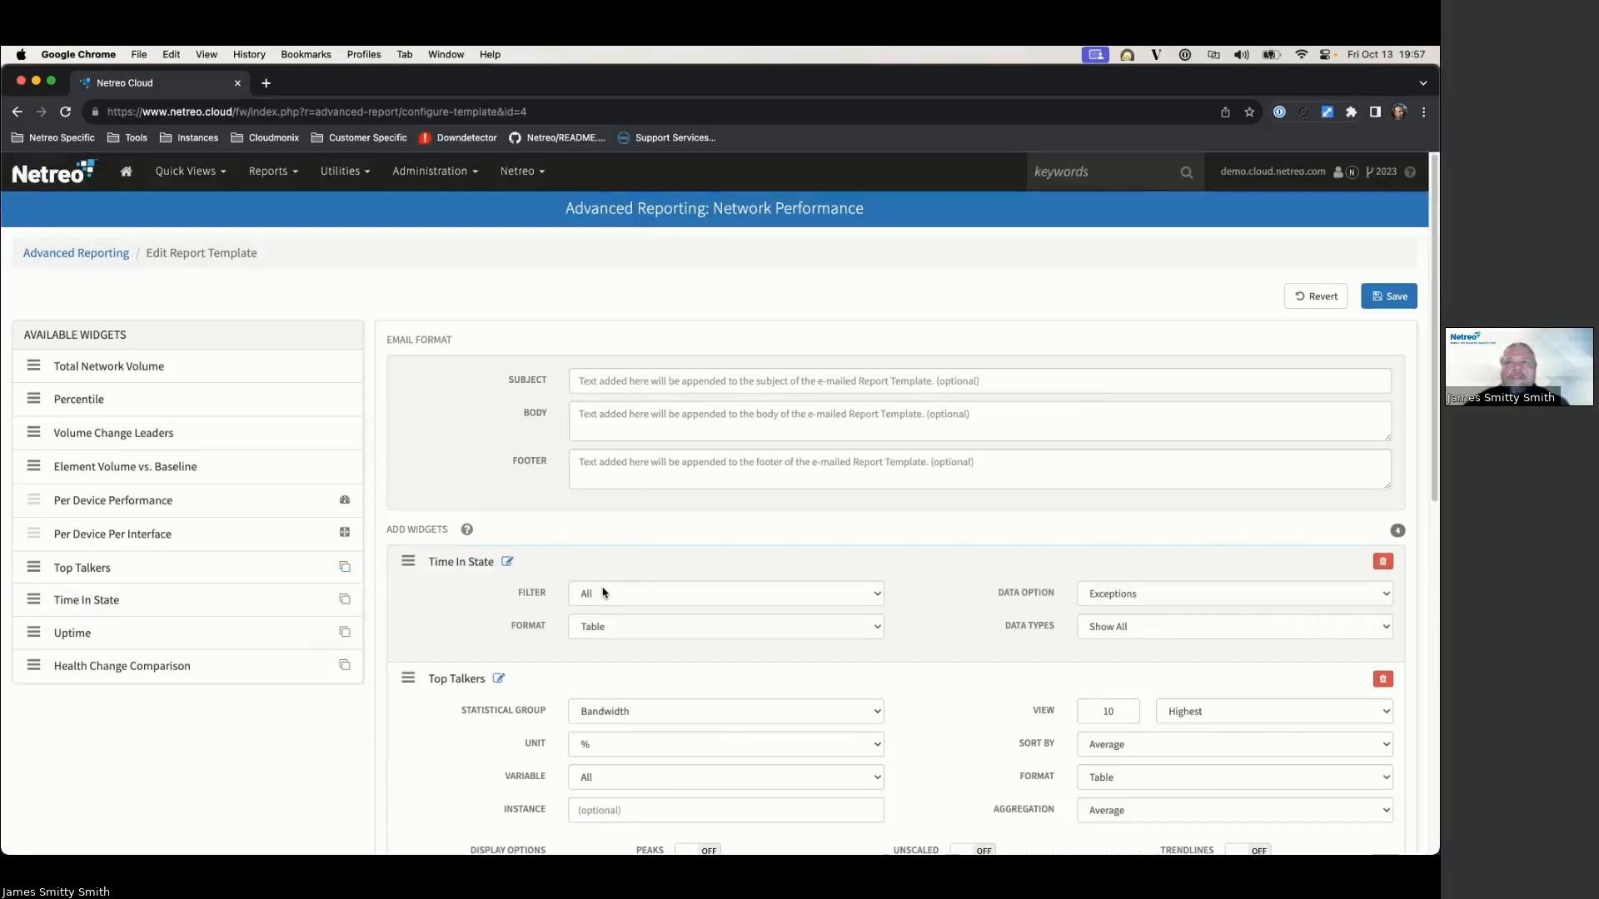
left_click(596, 599)
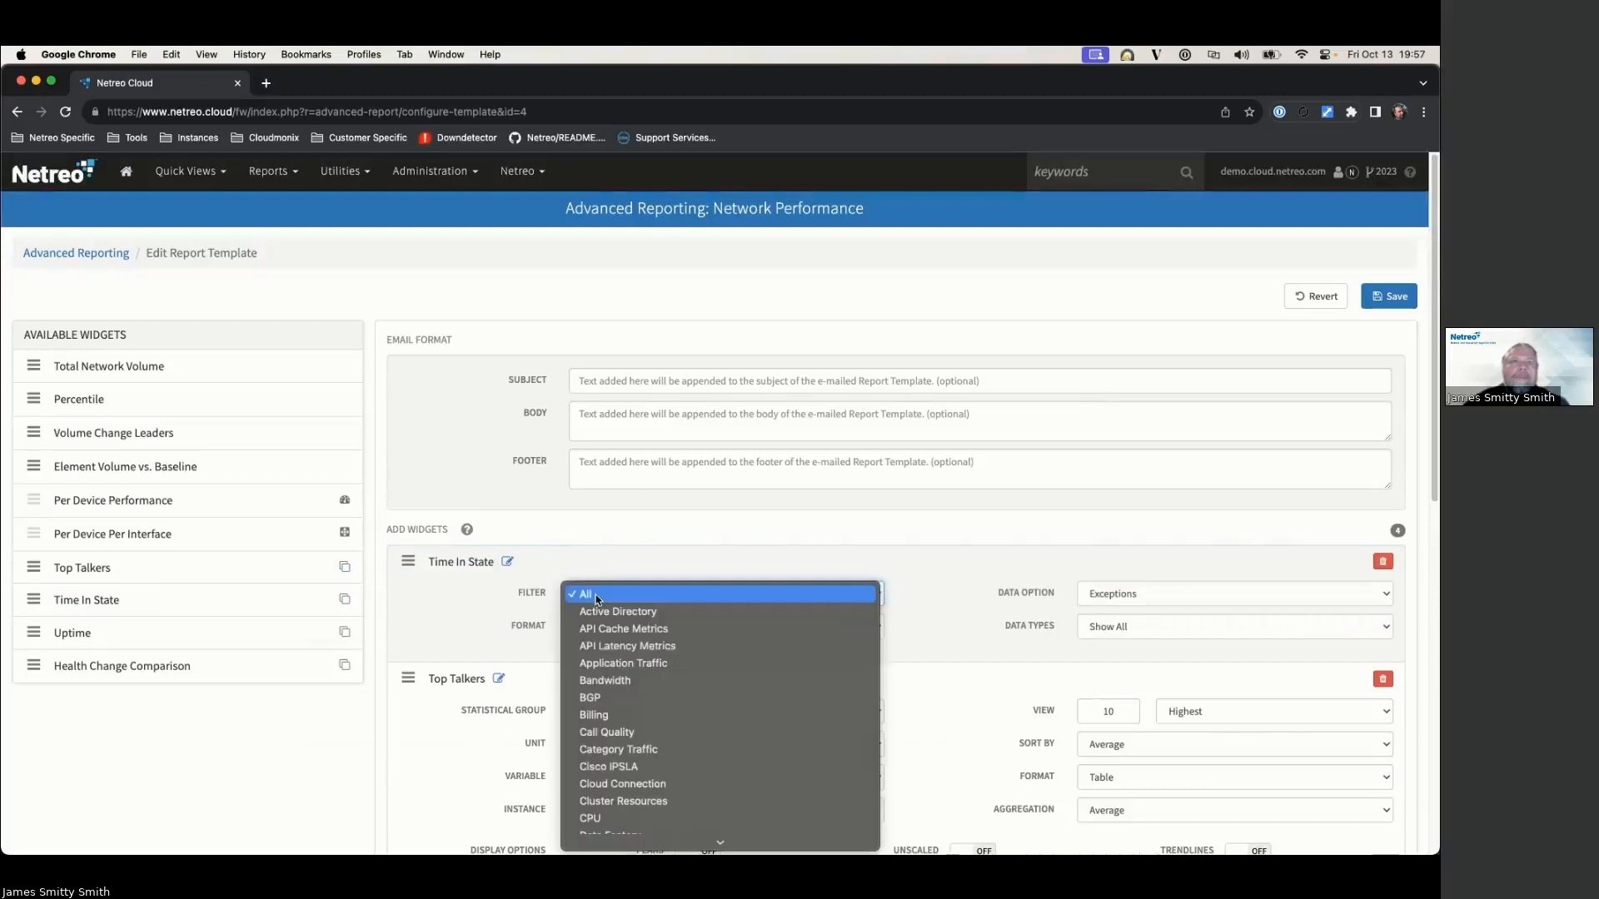
scroll(616, 629, "down", 5)
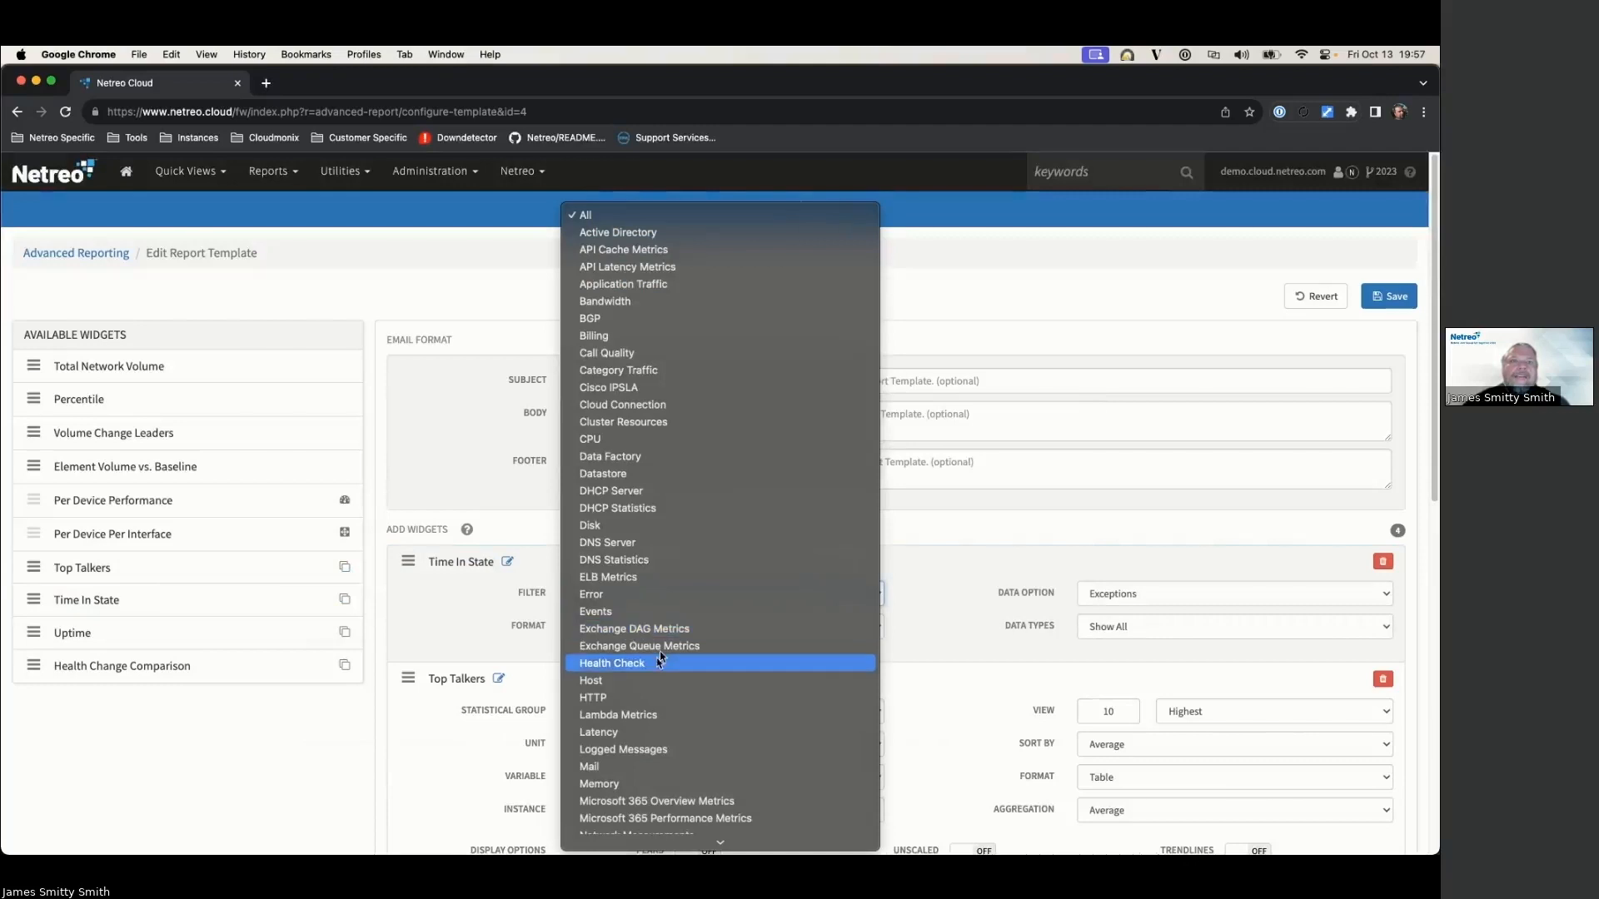
left_click(615, 683)
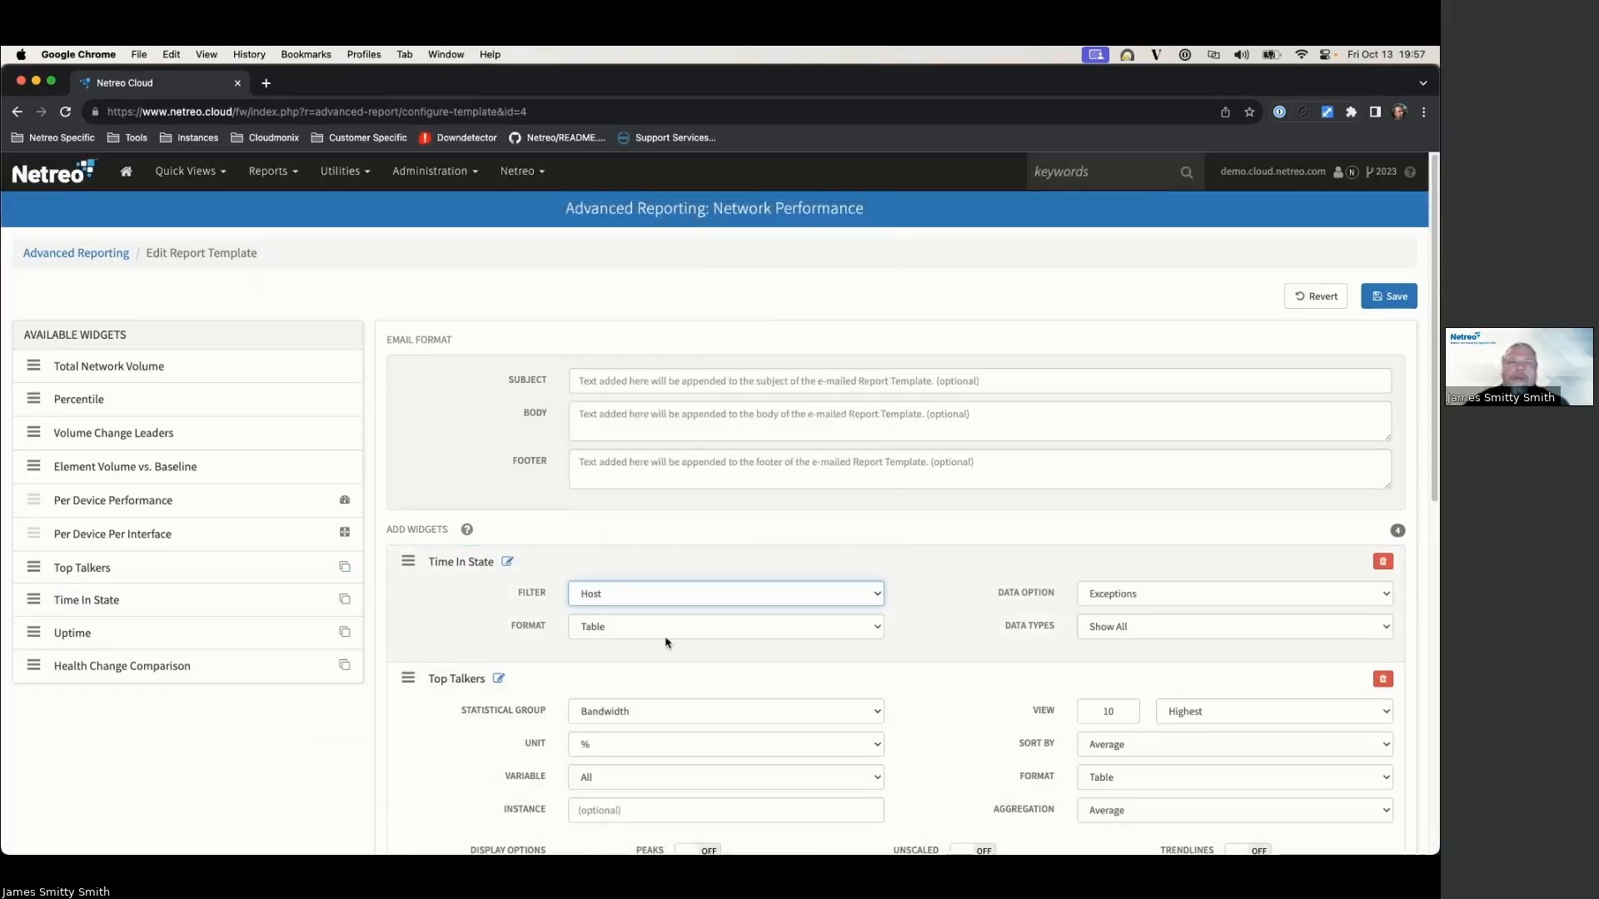
scroll(971, 574, "down", 5)
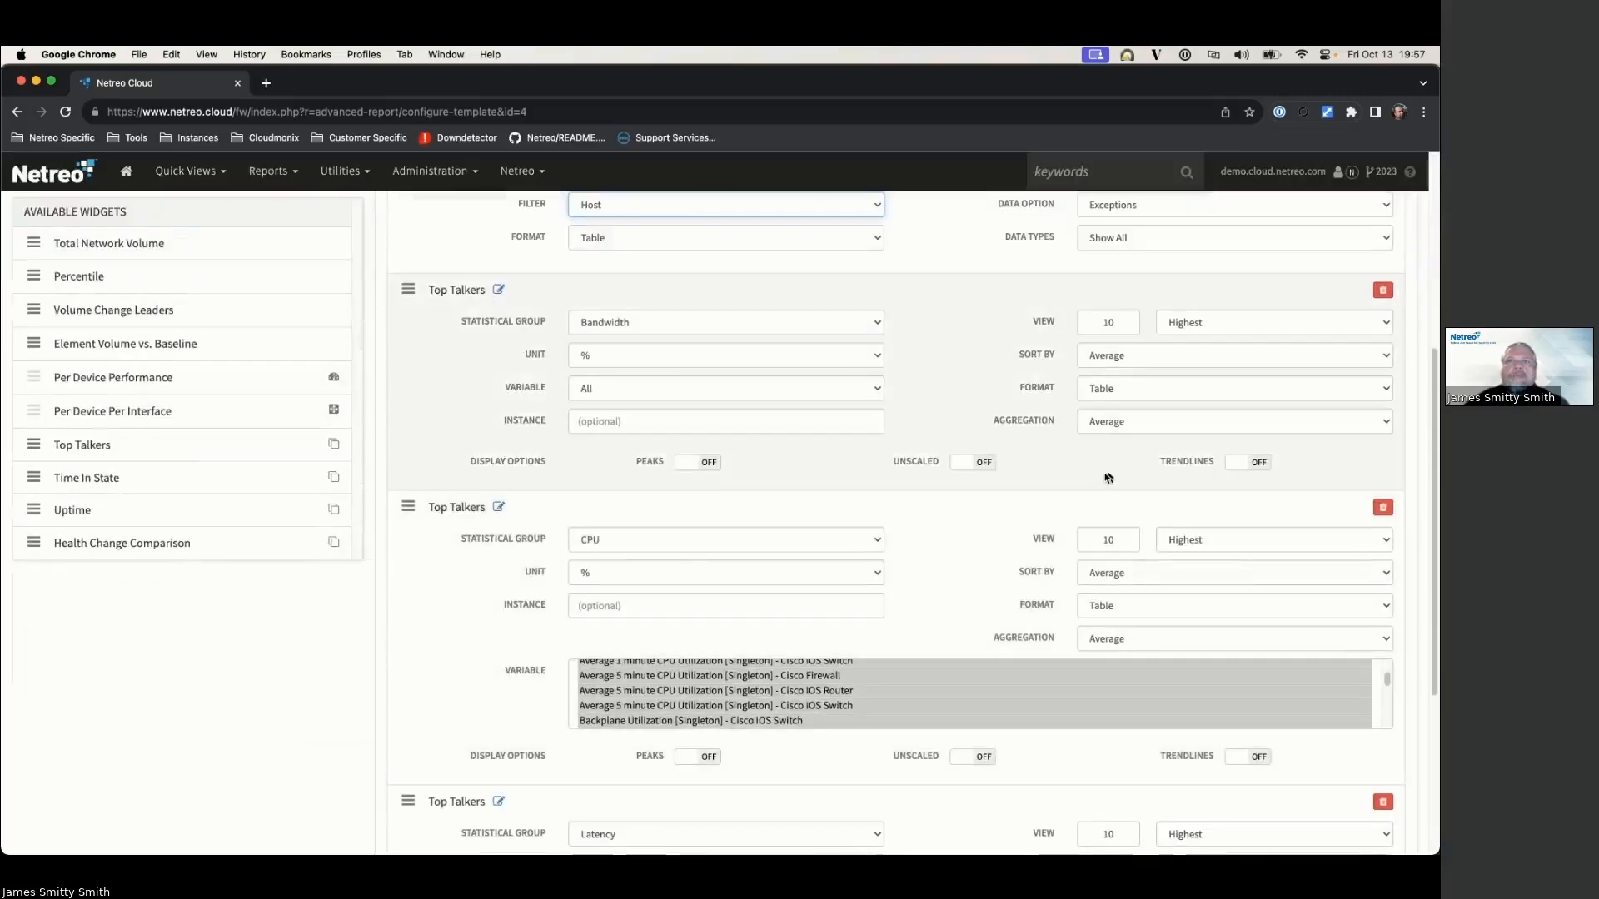
scroll(812, 523, "up", 6)
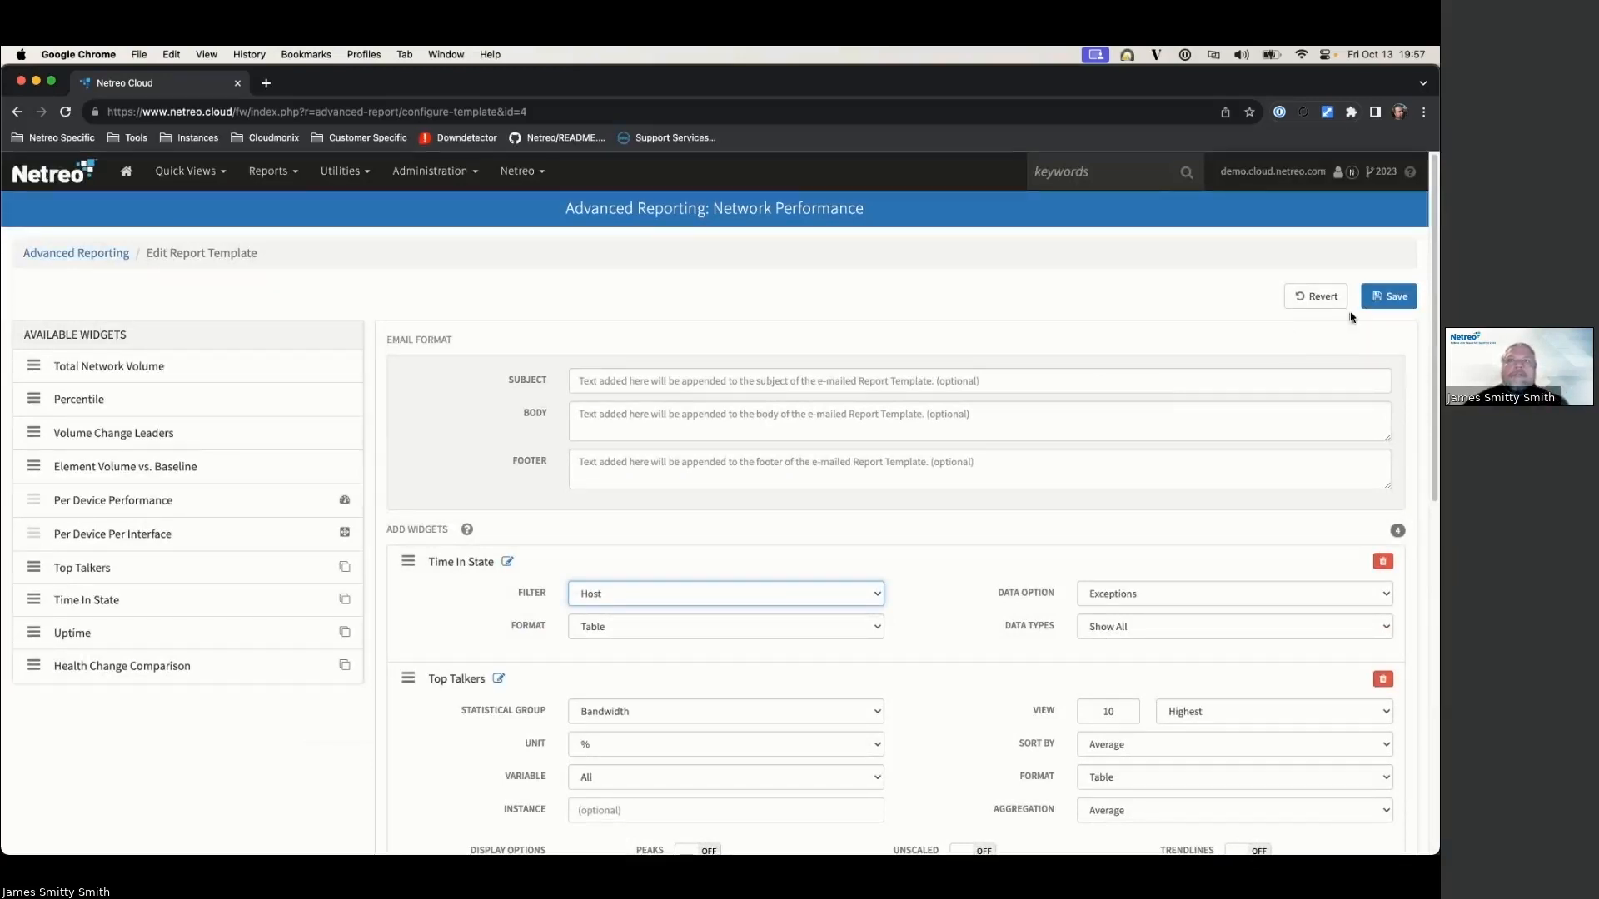
scroll(988, 360, "down", 5)
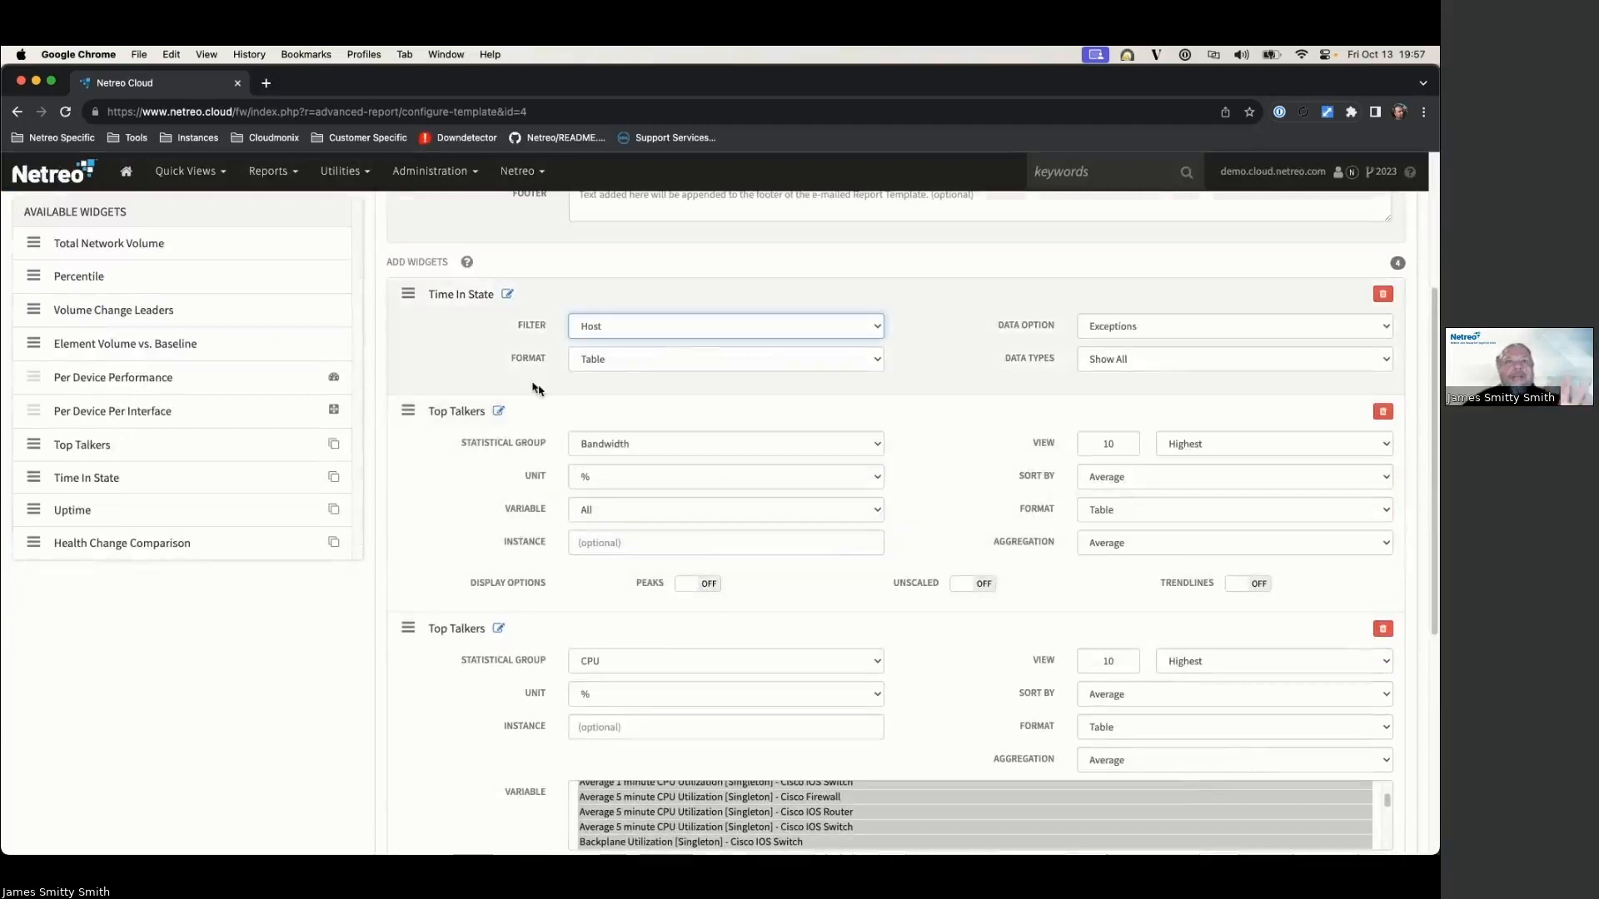
Step: Return the bandwidth variable to All after trying Inbound, and save the template
left_click(596, 518)
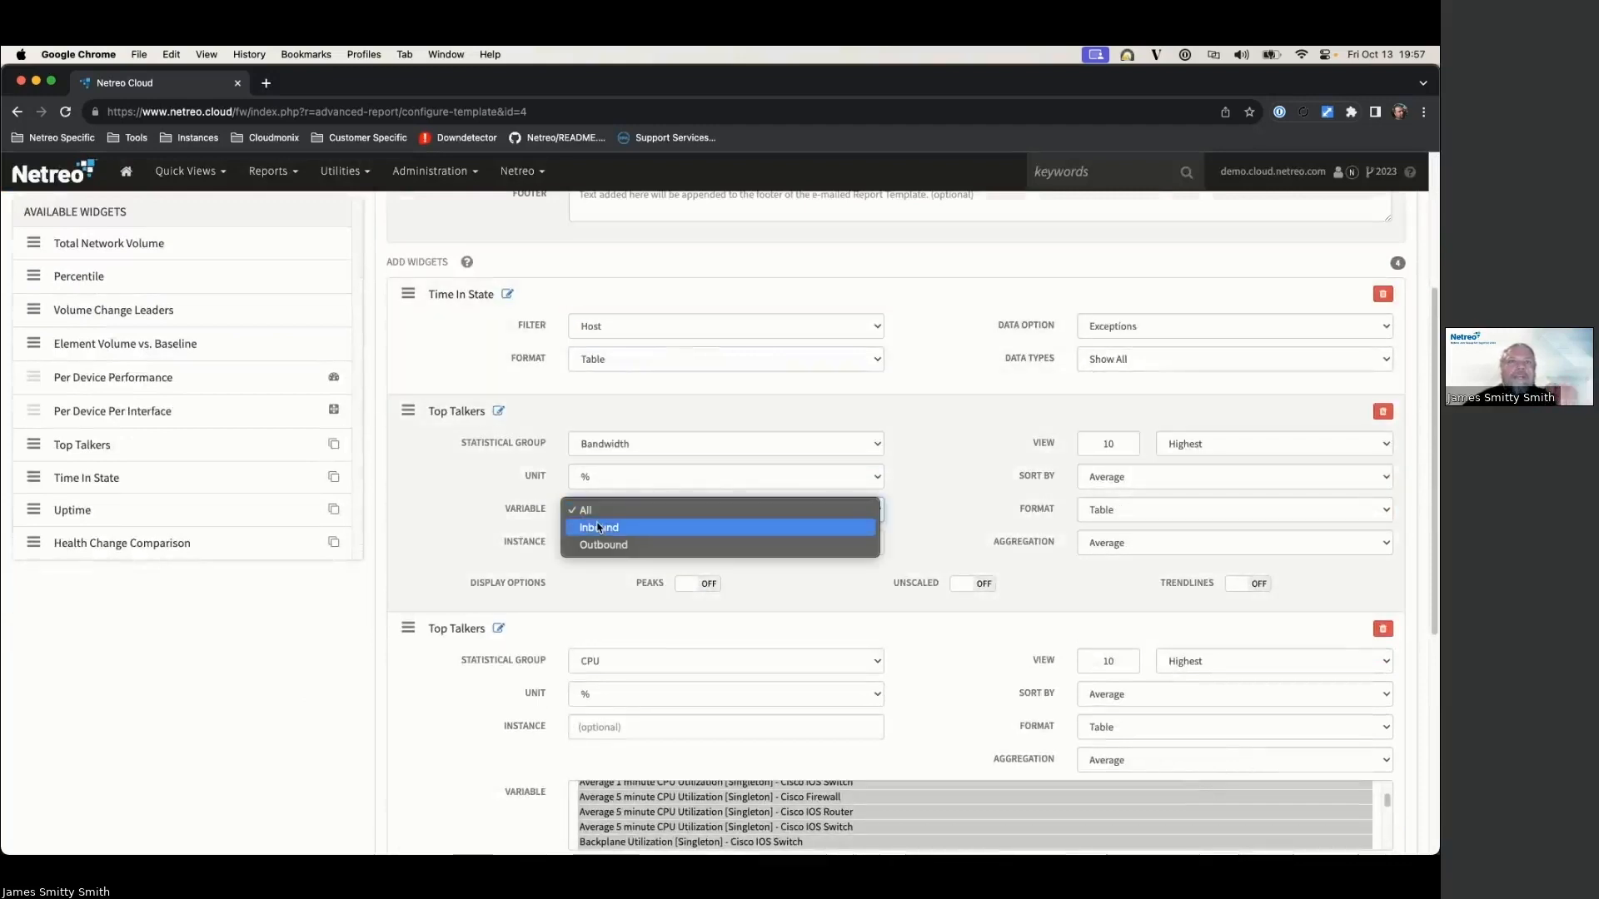
left_click(599, 527)
scroll(486, 530, "down", 1)
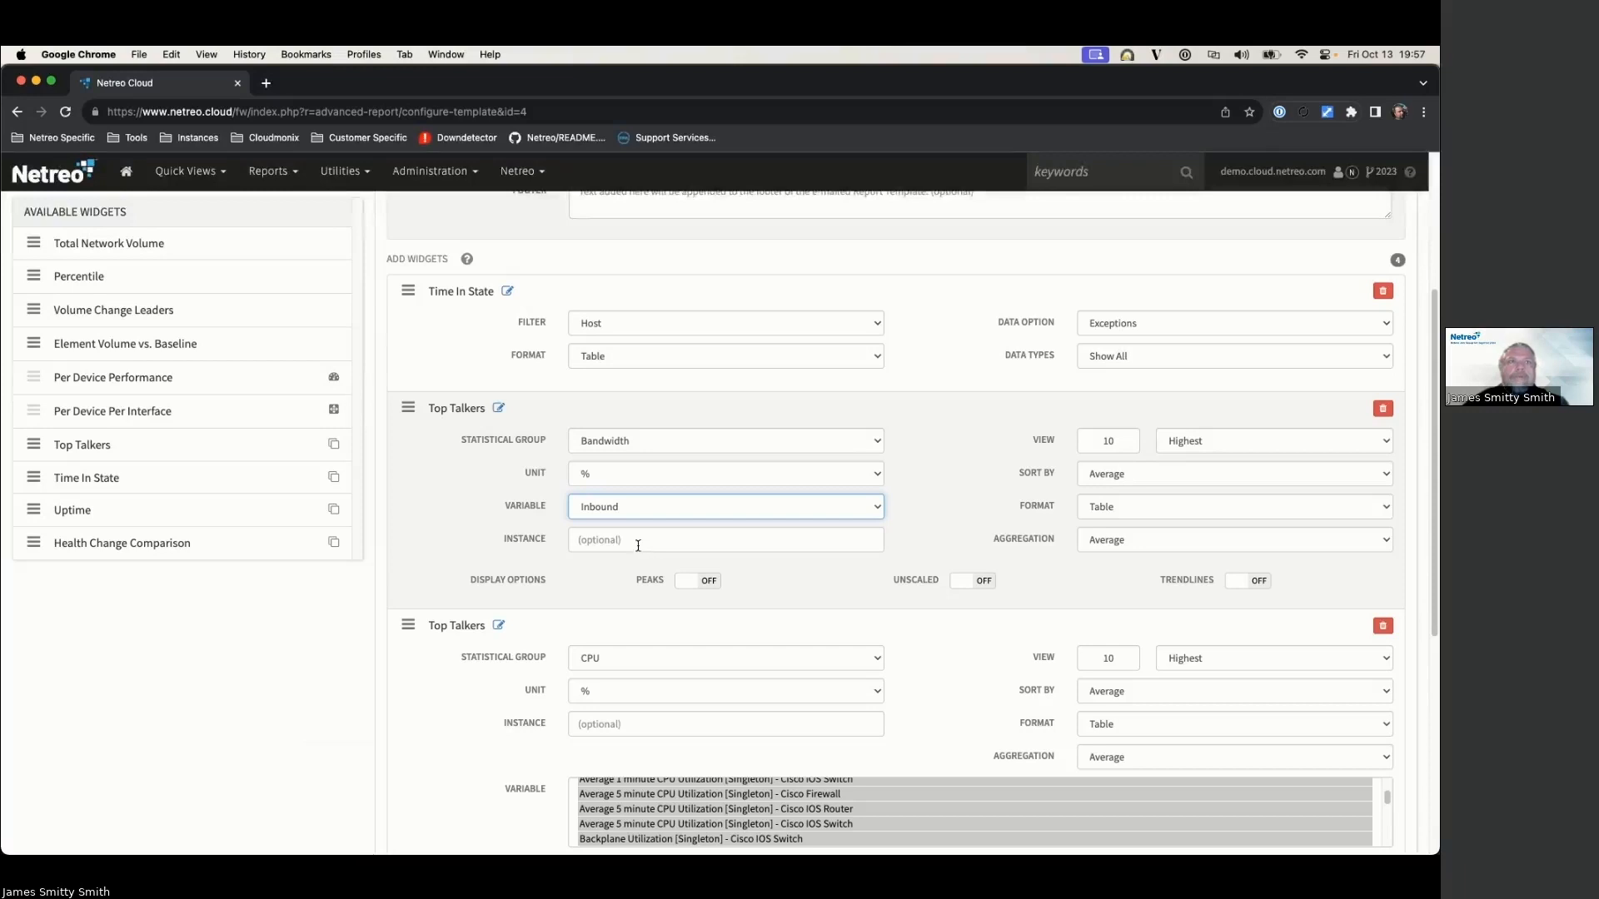
left_click(637, 516)
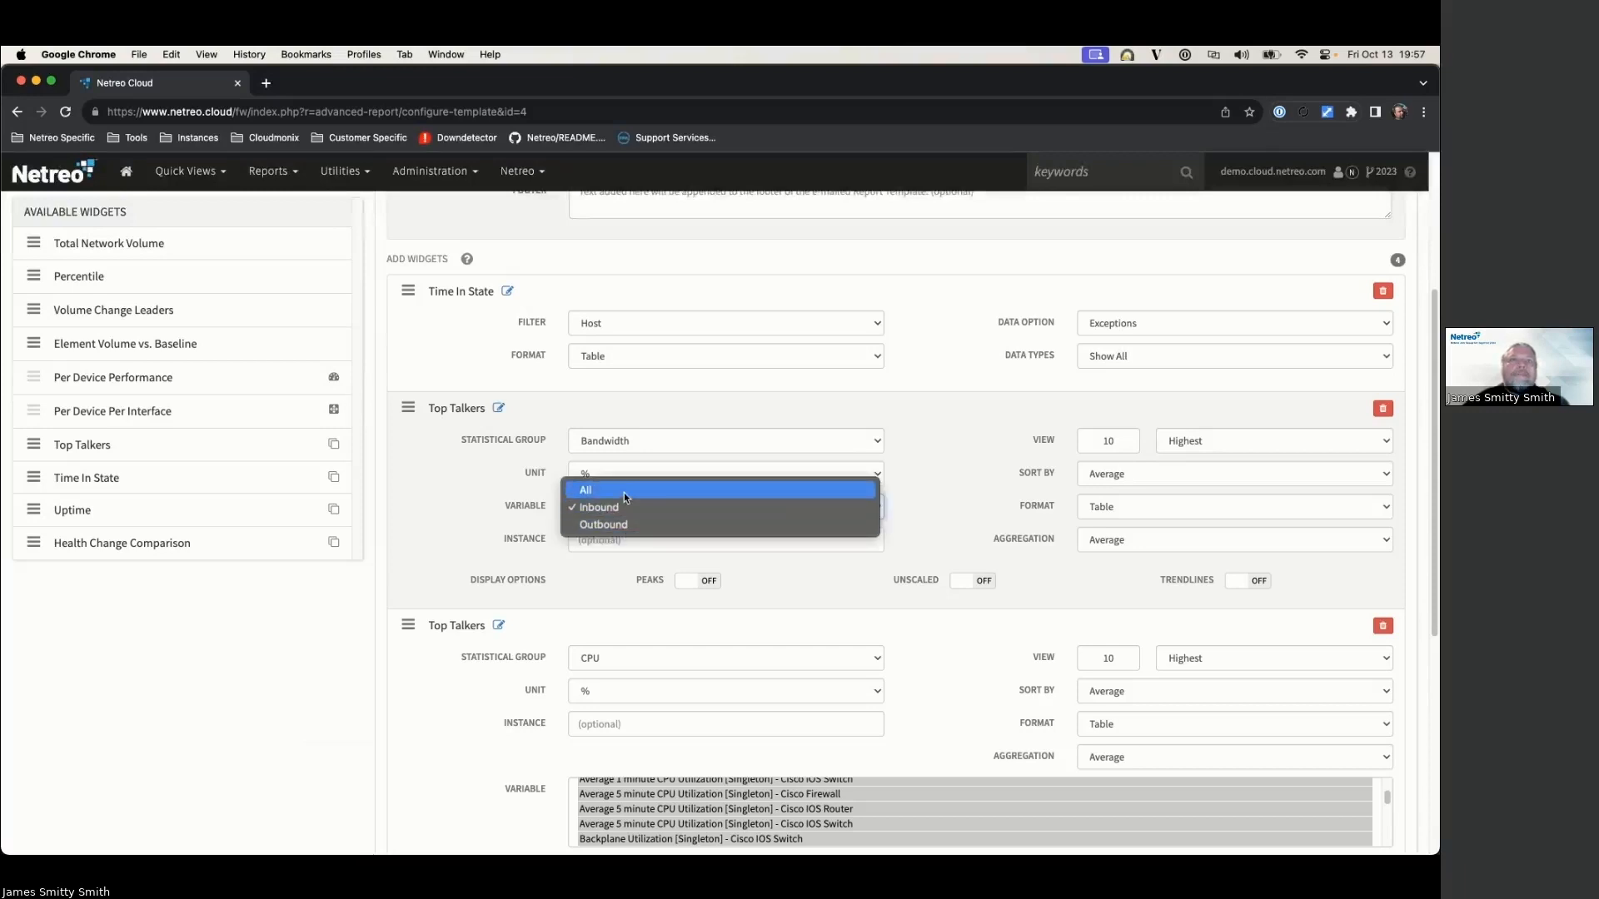
left_click(622, 492)
scroll(720, 493, "up", 3)
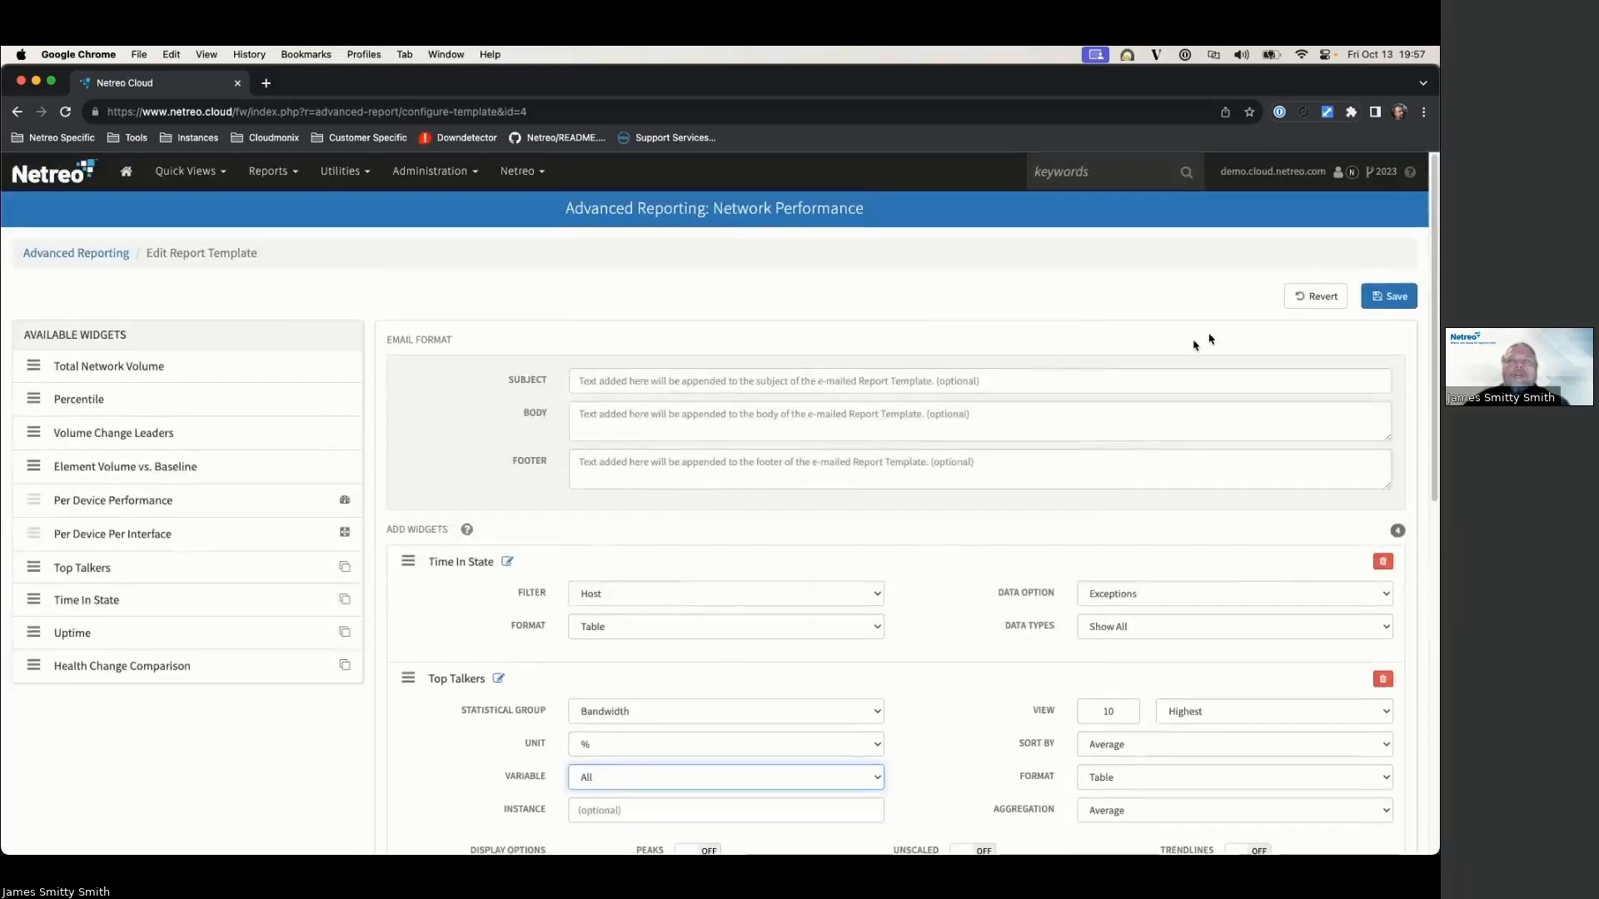
left_click(1396, 298)
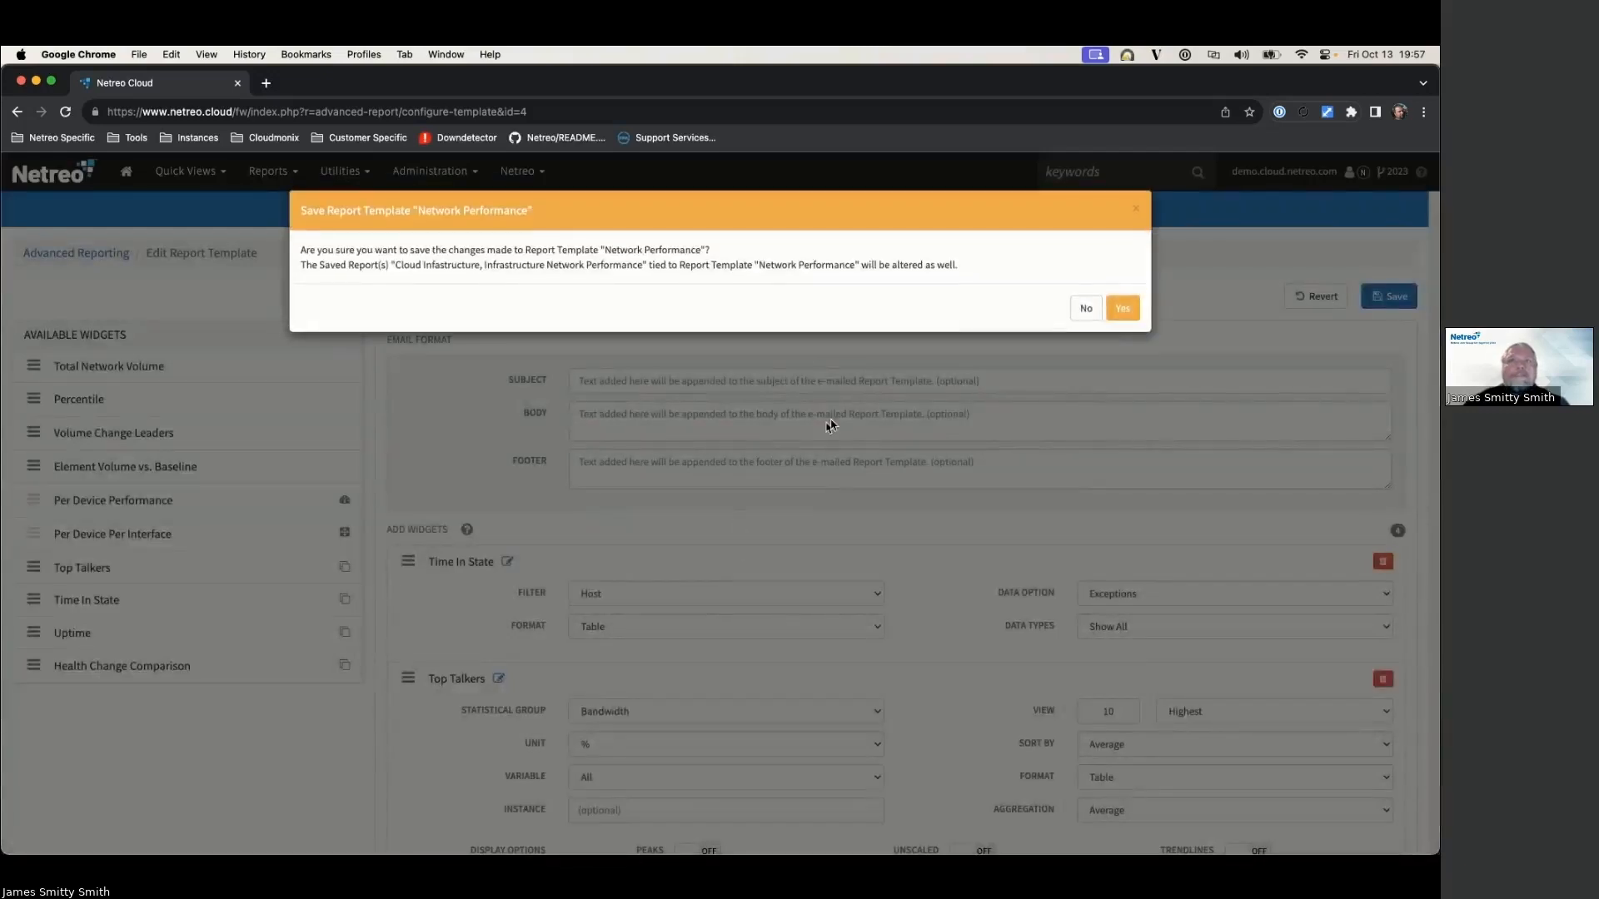
Step: Confirm the Network Performance template save and go back to the Advanced Reporting list
left_click(1122, 309)
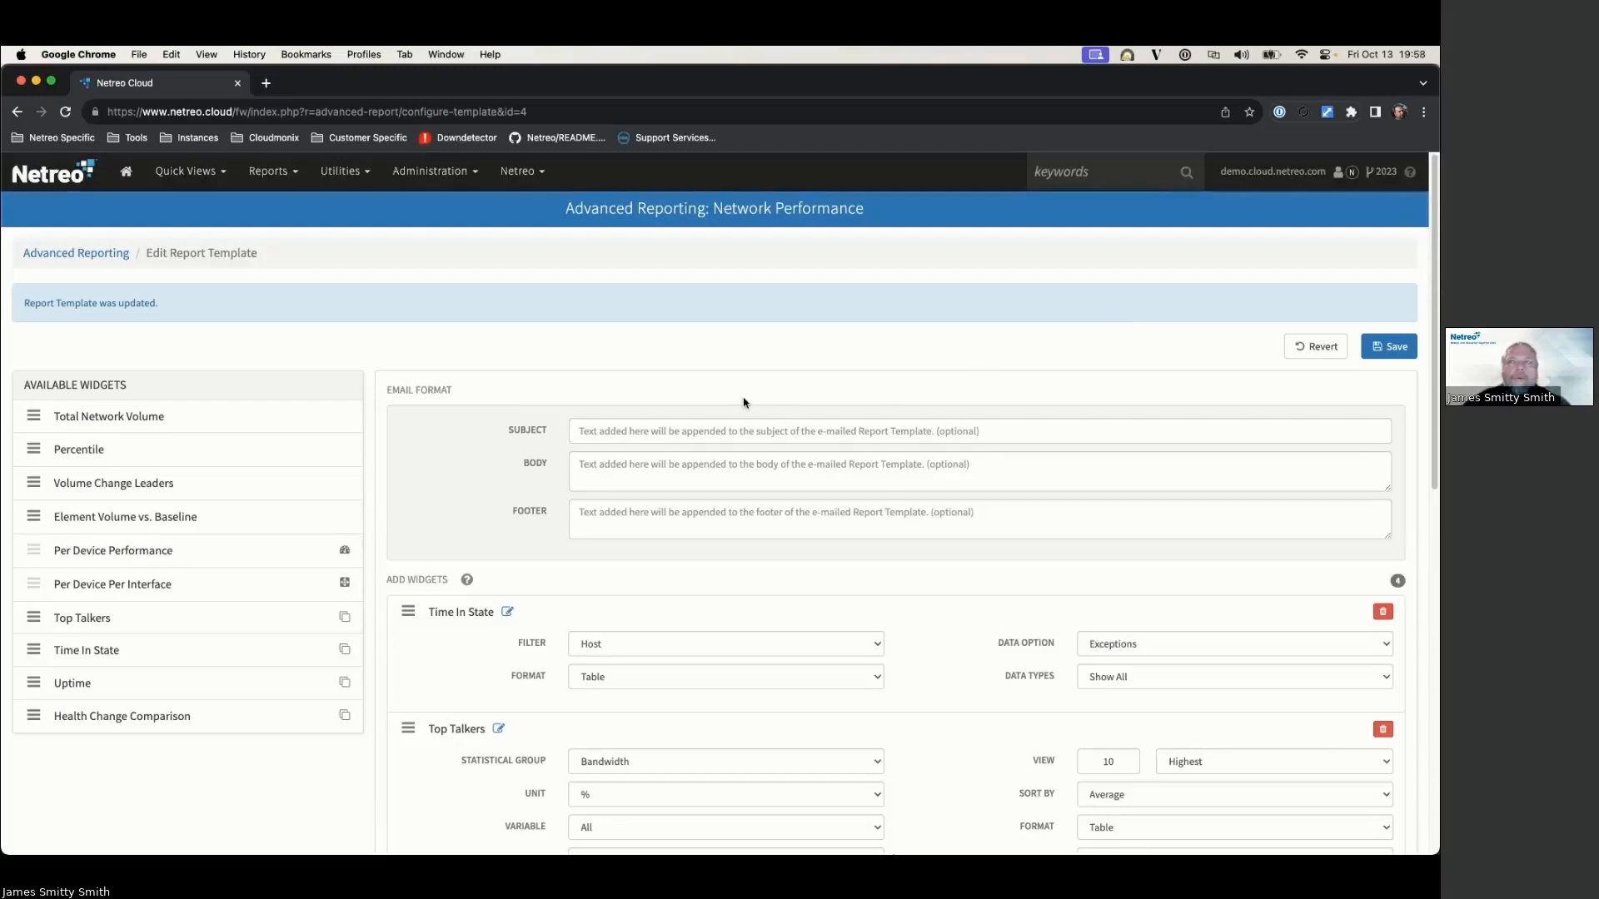
left_click(82, 254)
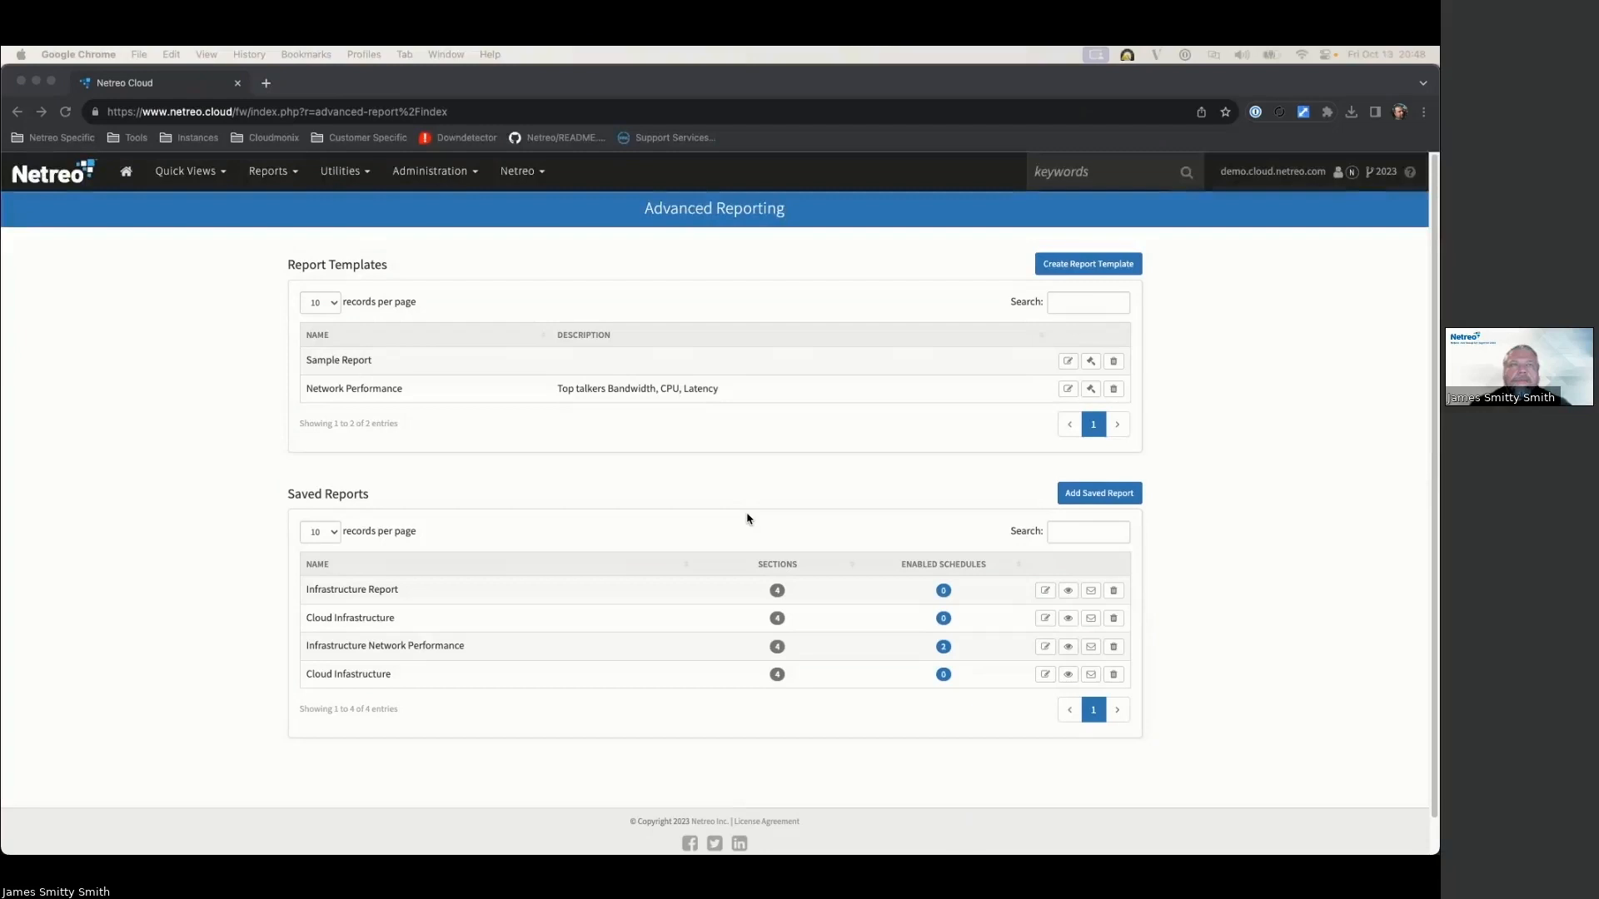
left_click(349, 172)
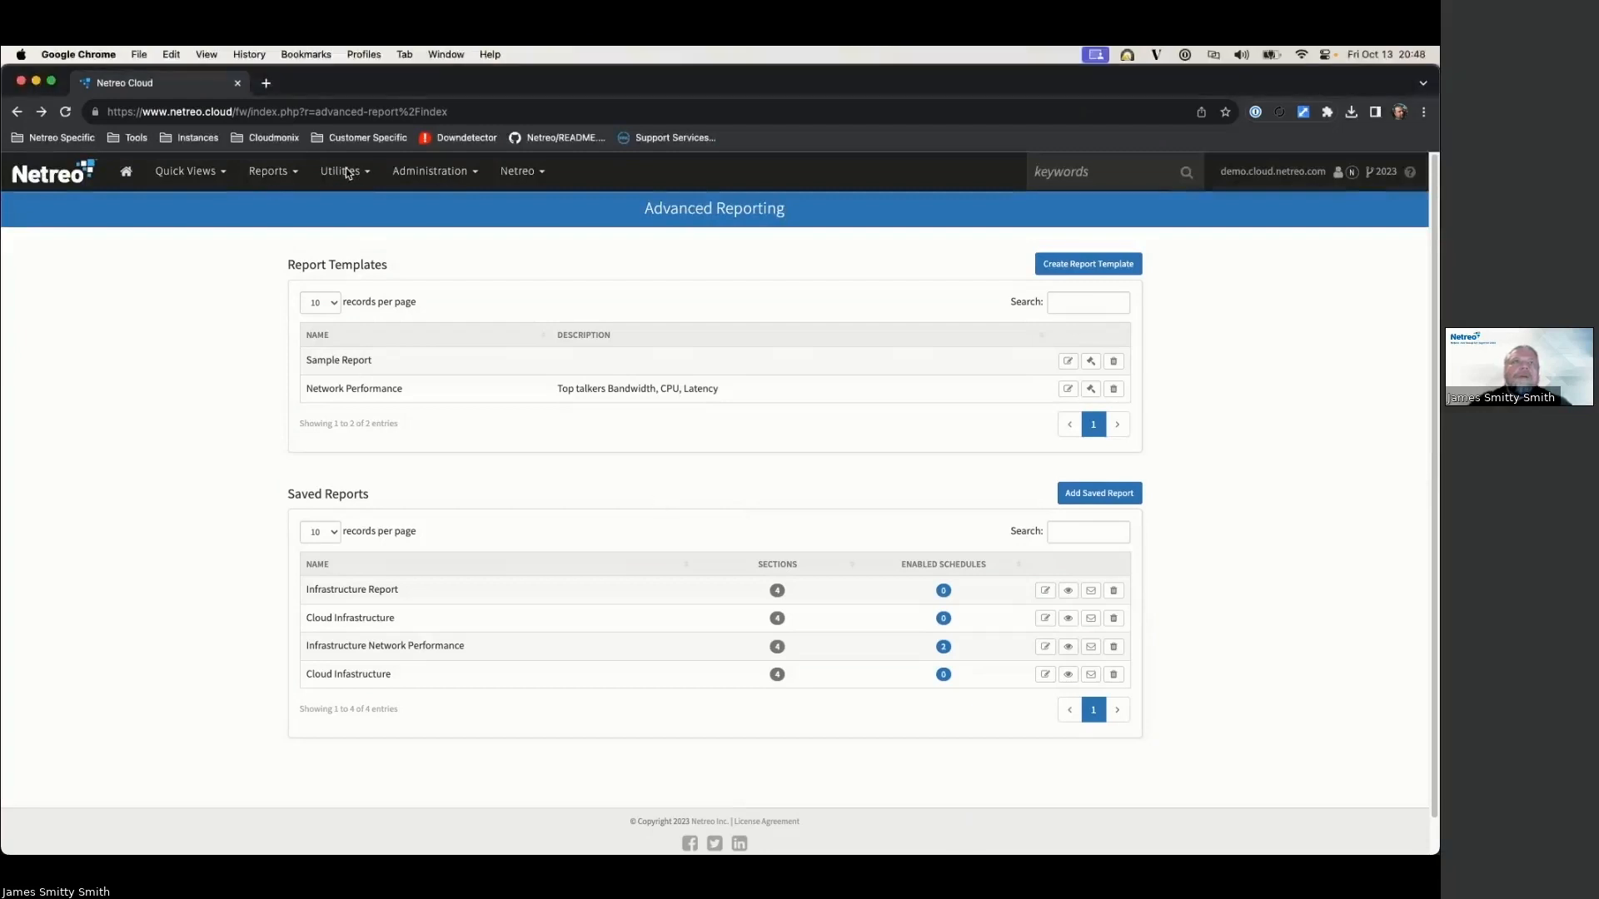
Step: View the empty Configuration Compliance report under Utilities, then go back to the Consolidated dashboard
left_click(344, 172)
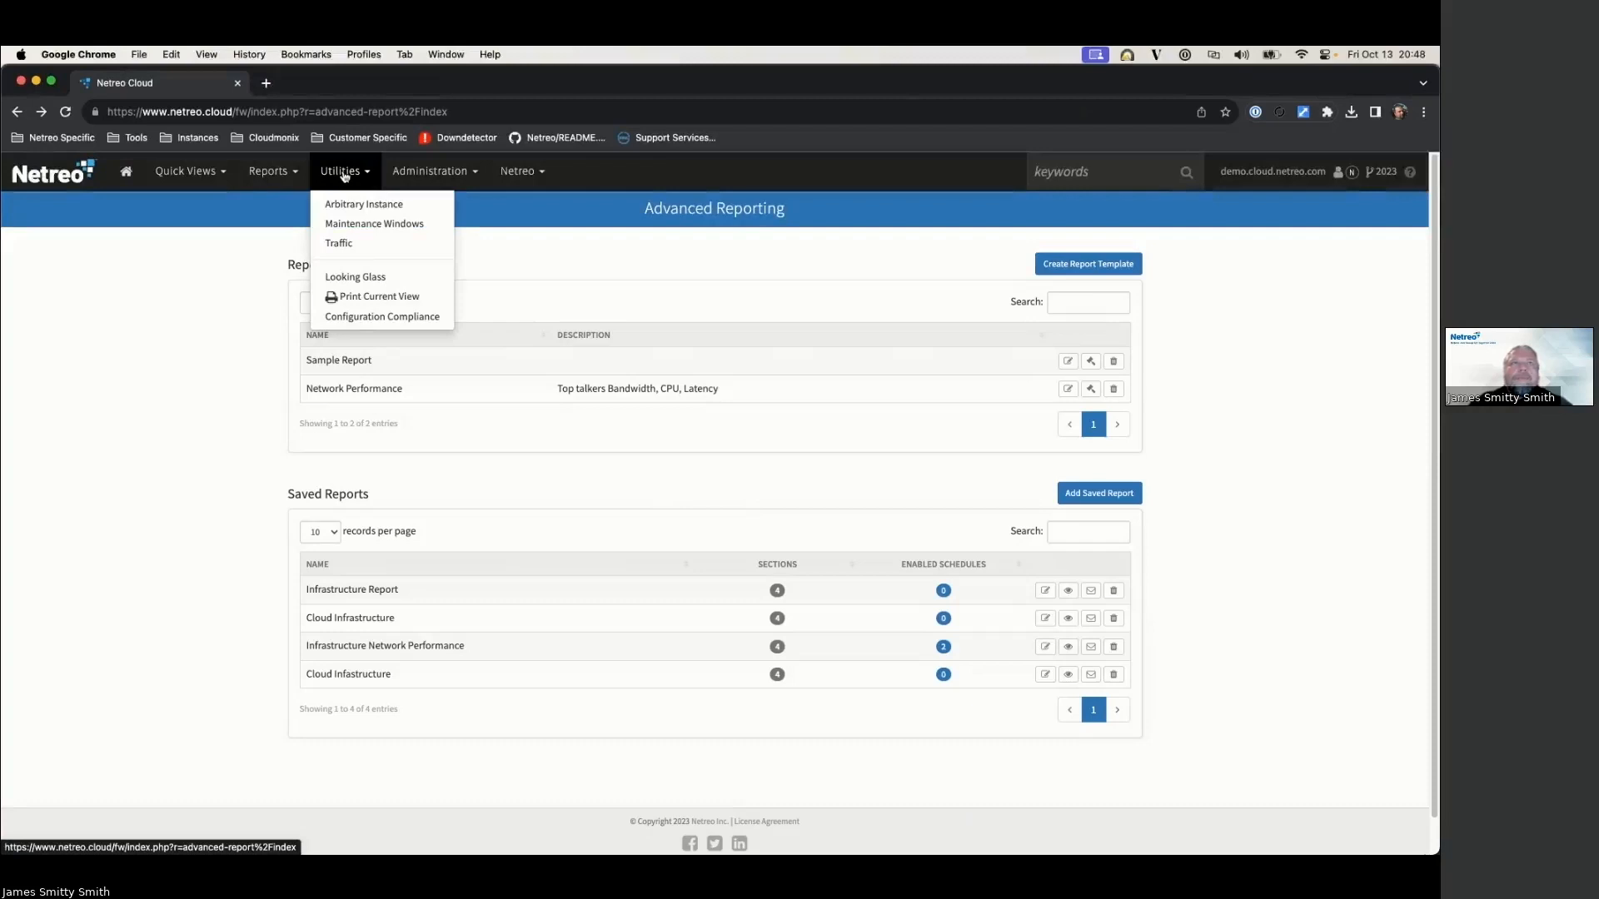
left_click(359, 317)
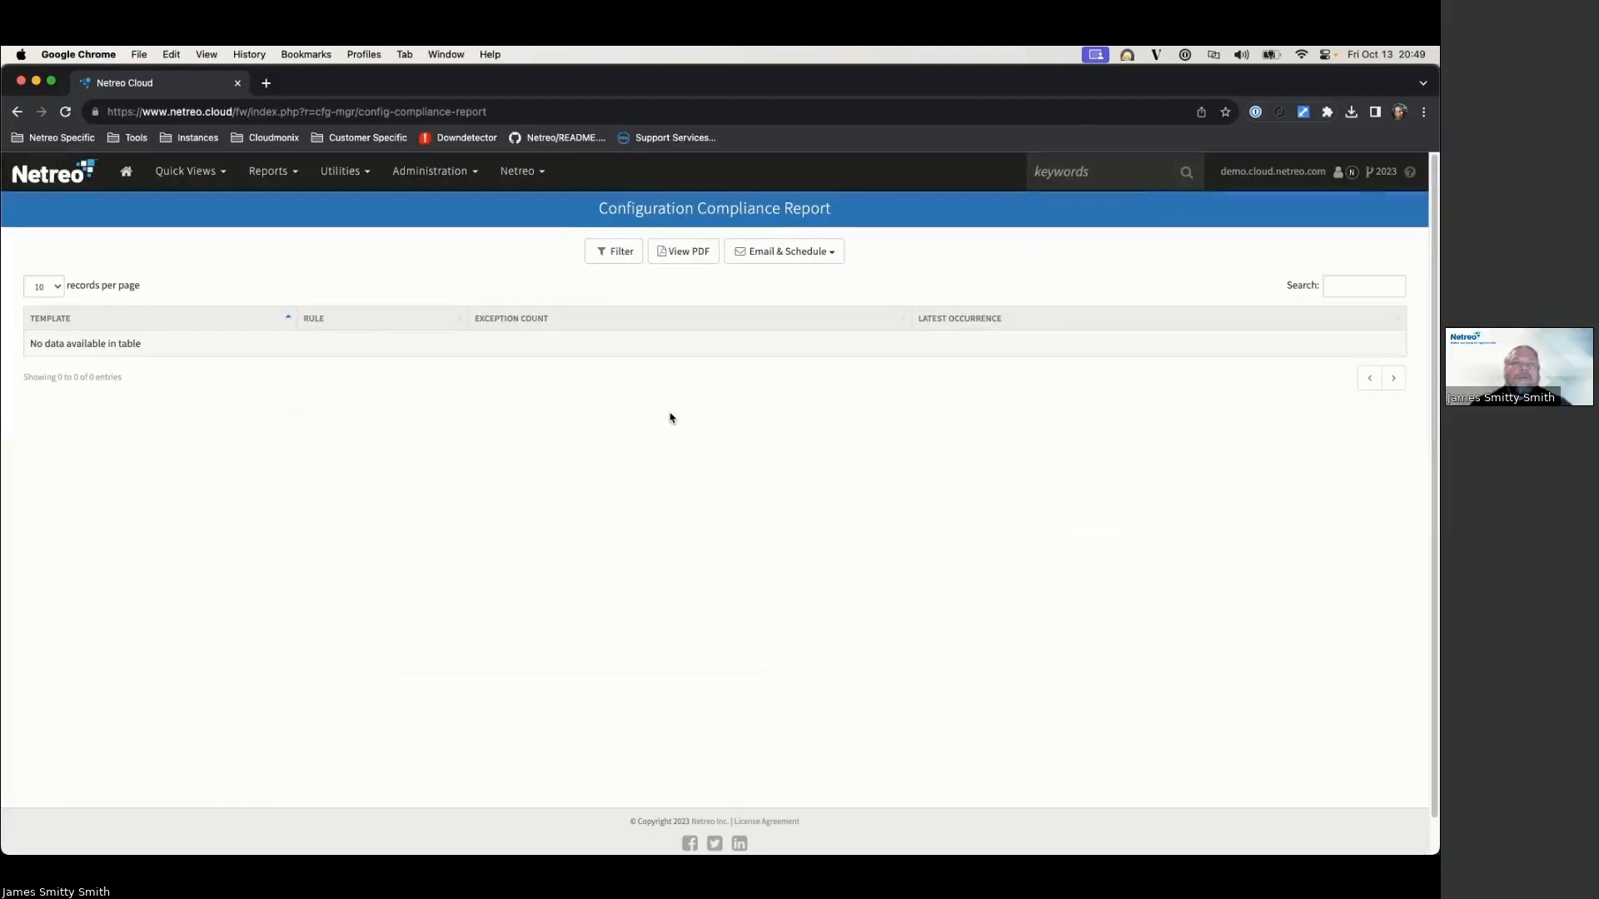
left_click(128, 172)
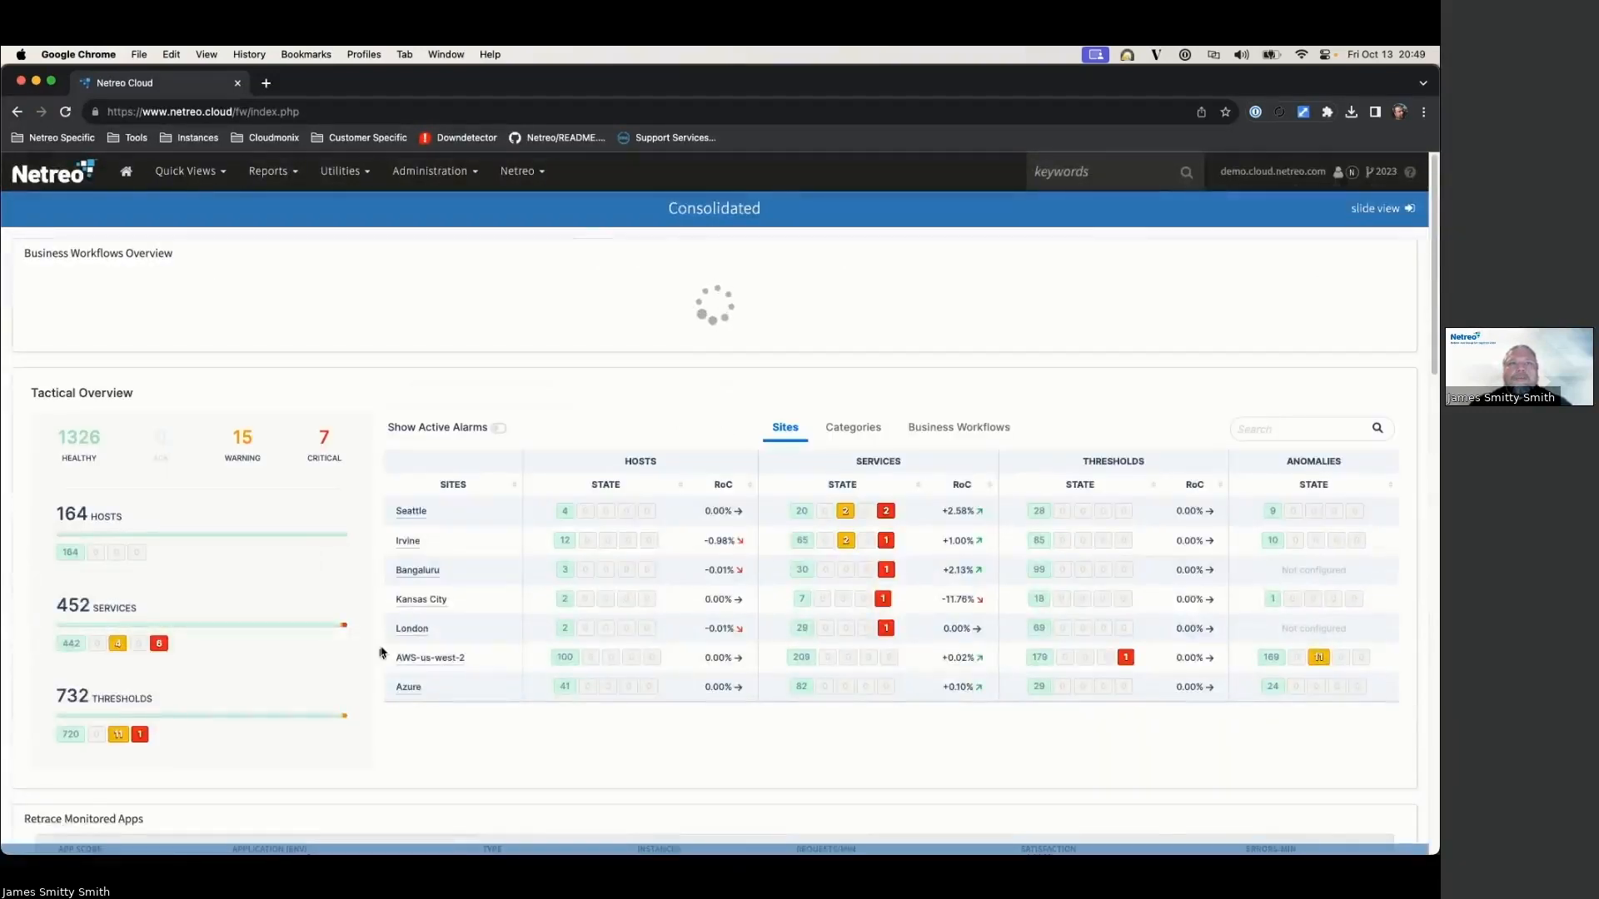
Step: Open Irvine-R1's device dashboard from the Irvine site in a new tab
left_click(408, 721)
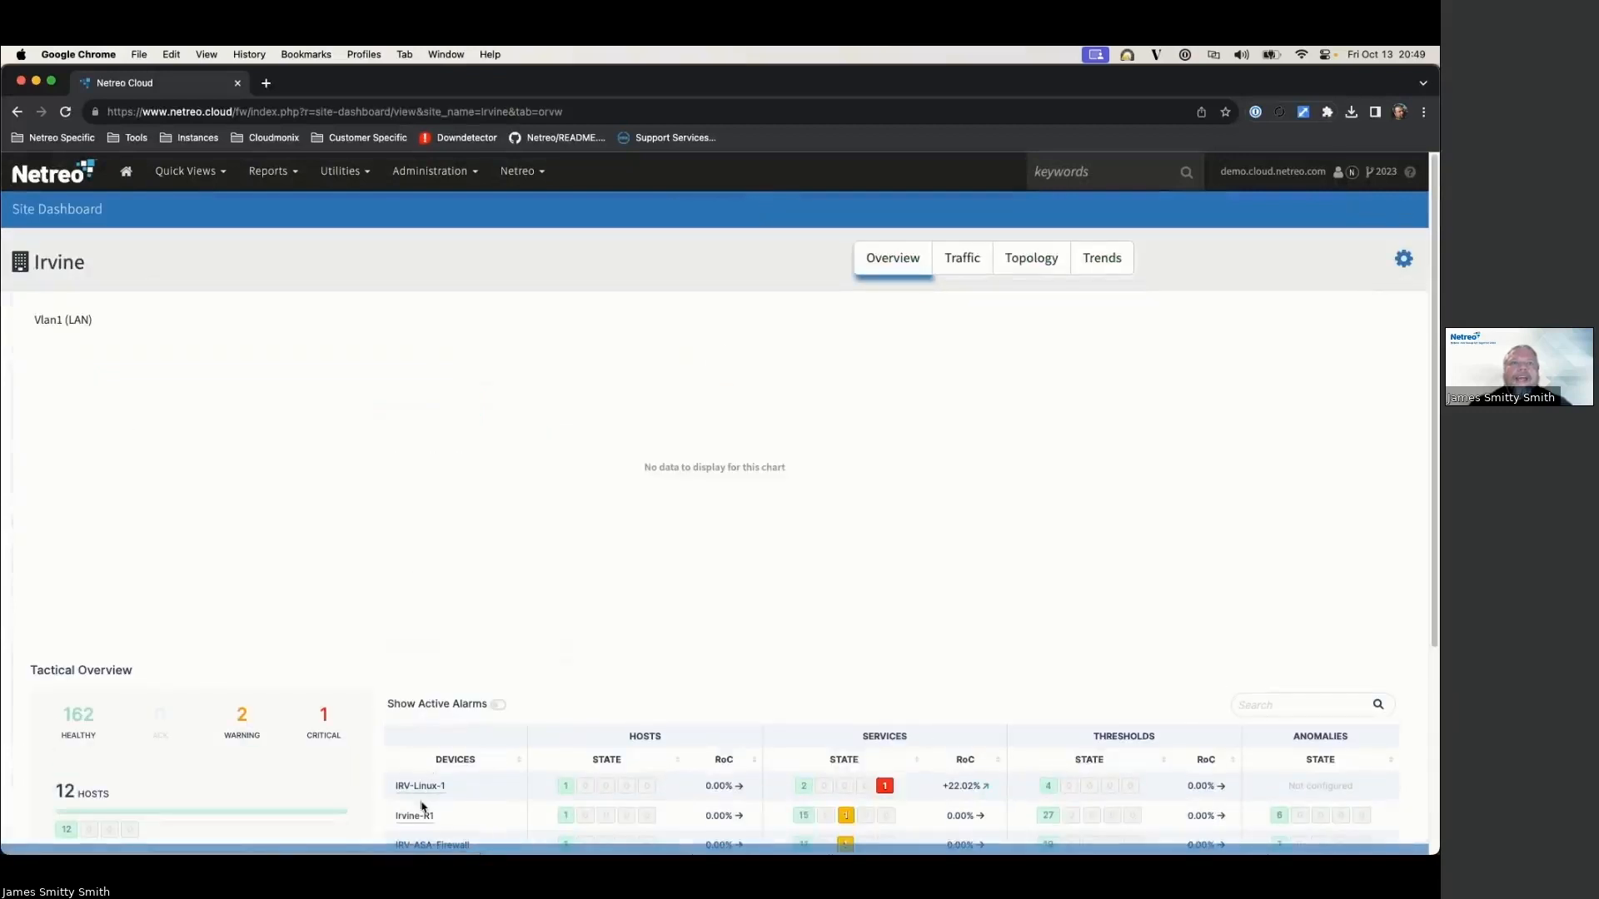
right_click(423, 816)
left_click(492, 575)
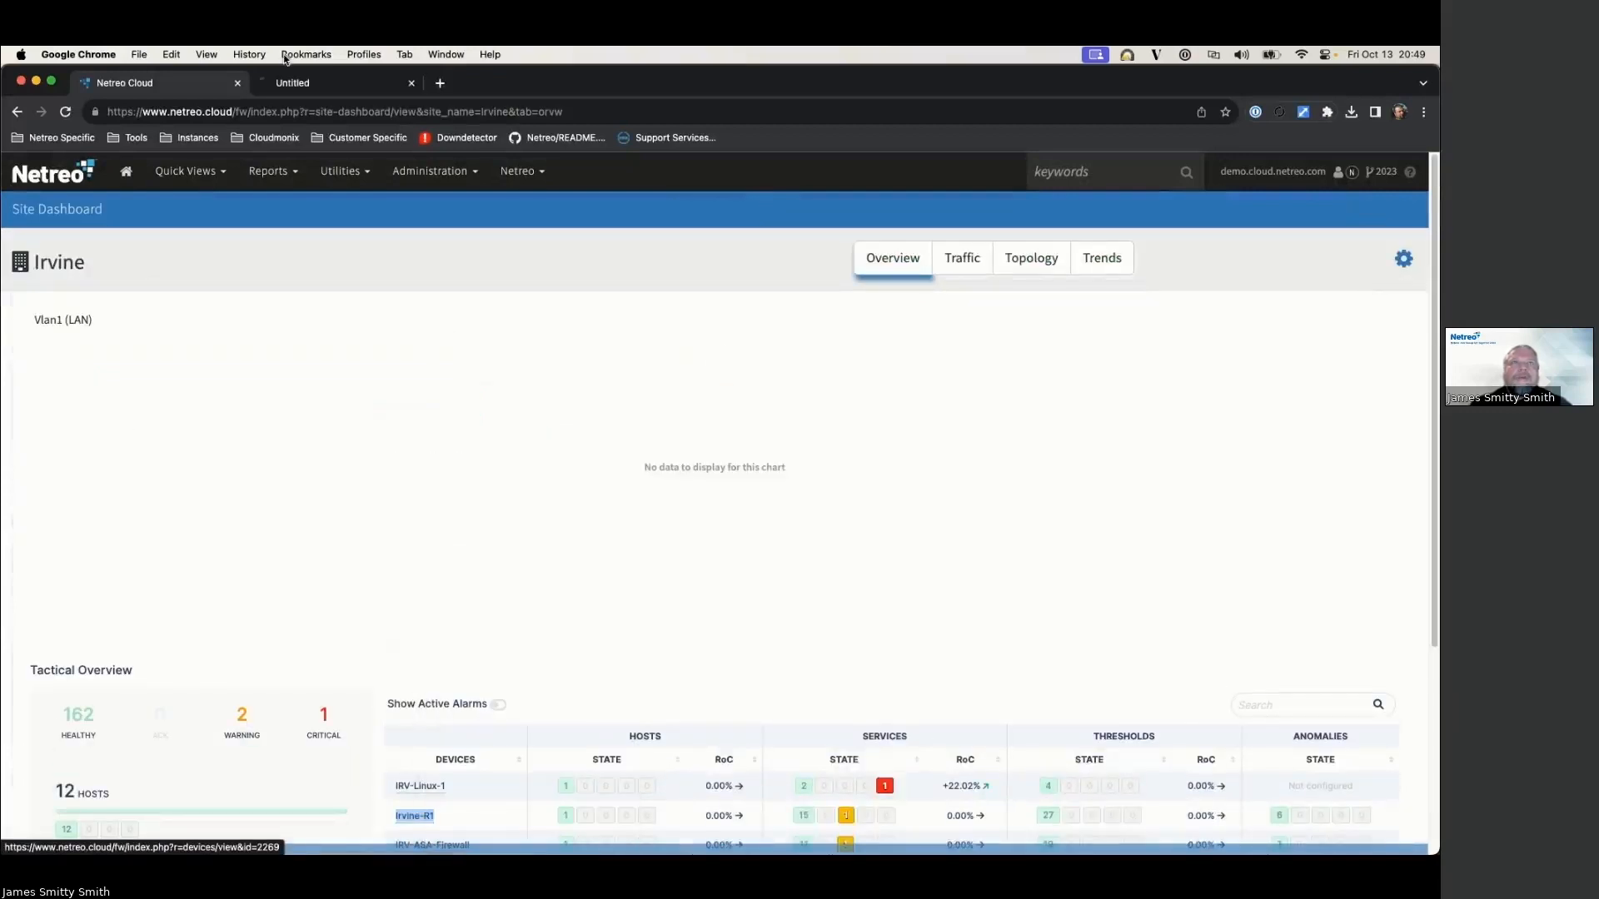
left_click(333, 83)
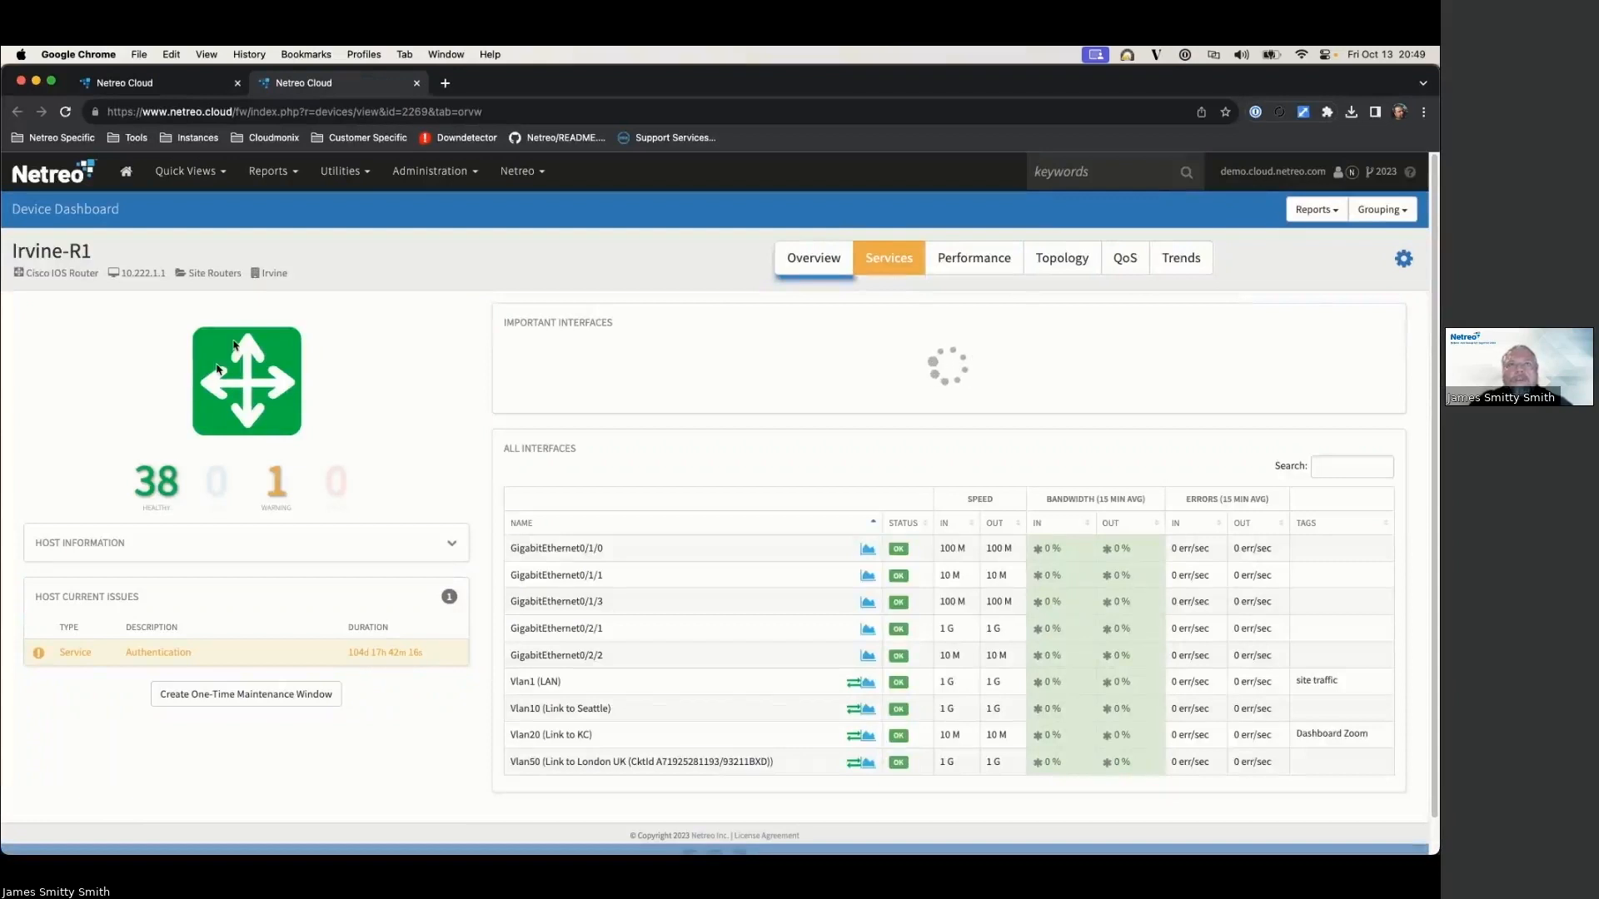
Step: Review Irvine-R1's empty Maintenance Window History, then open its History Logs report
left_click(1303, 210)
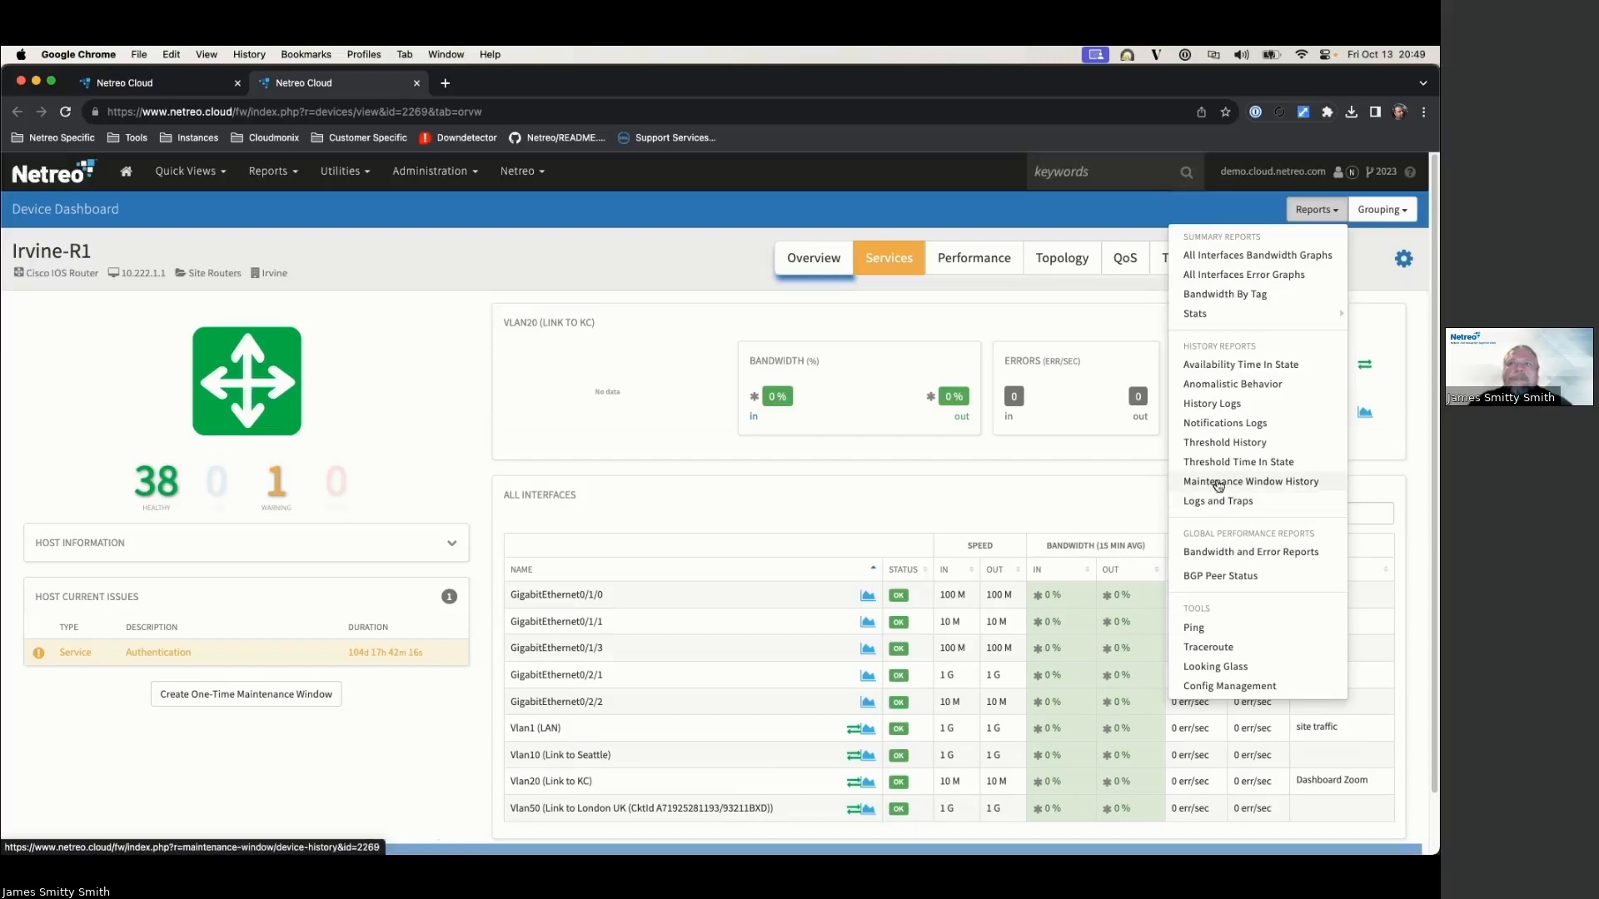
left_click(1217, 485)
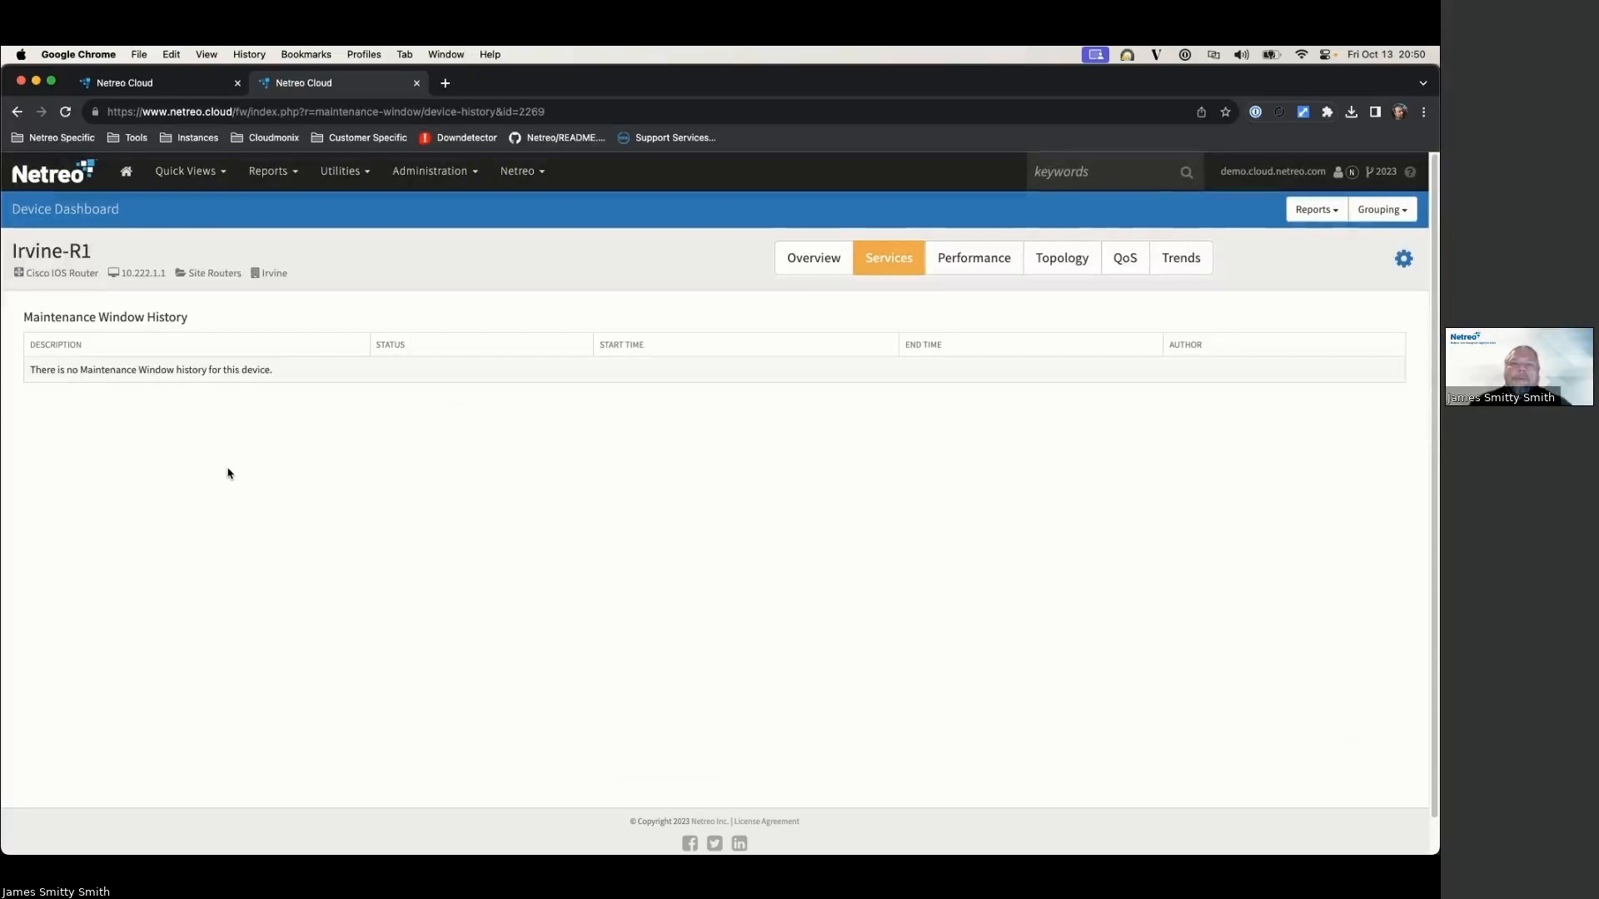
left_click(1316, 209)
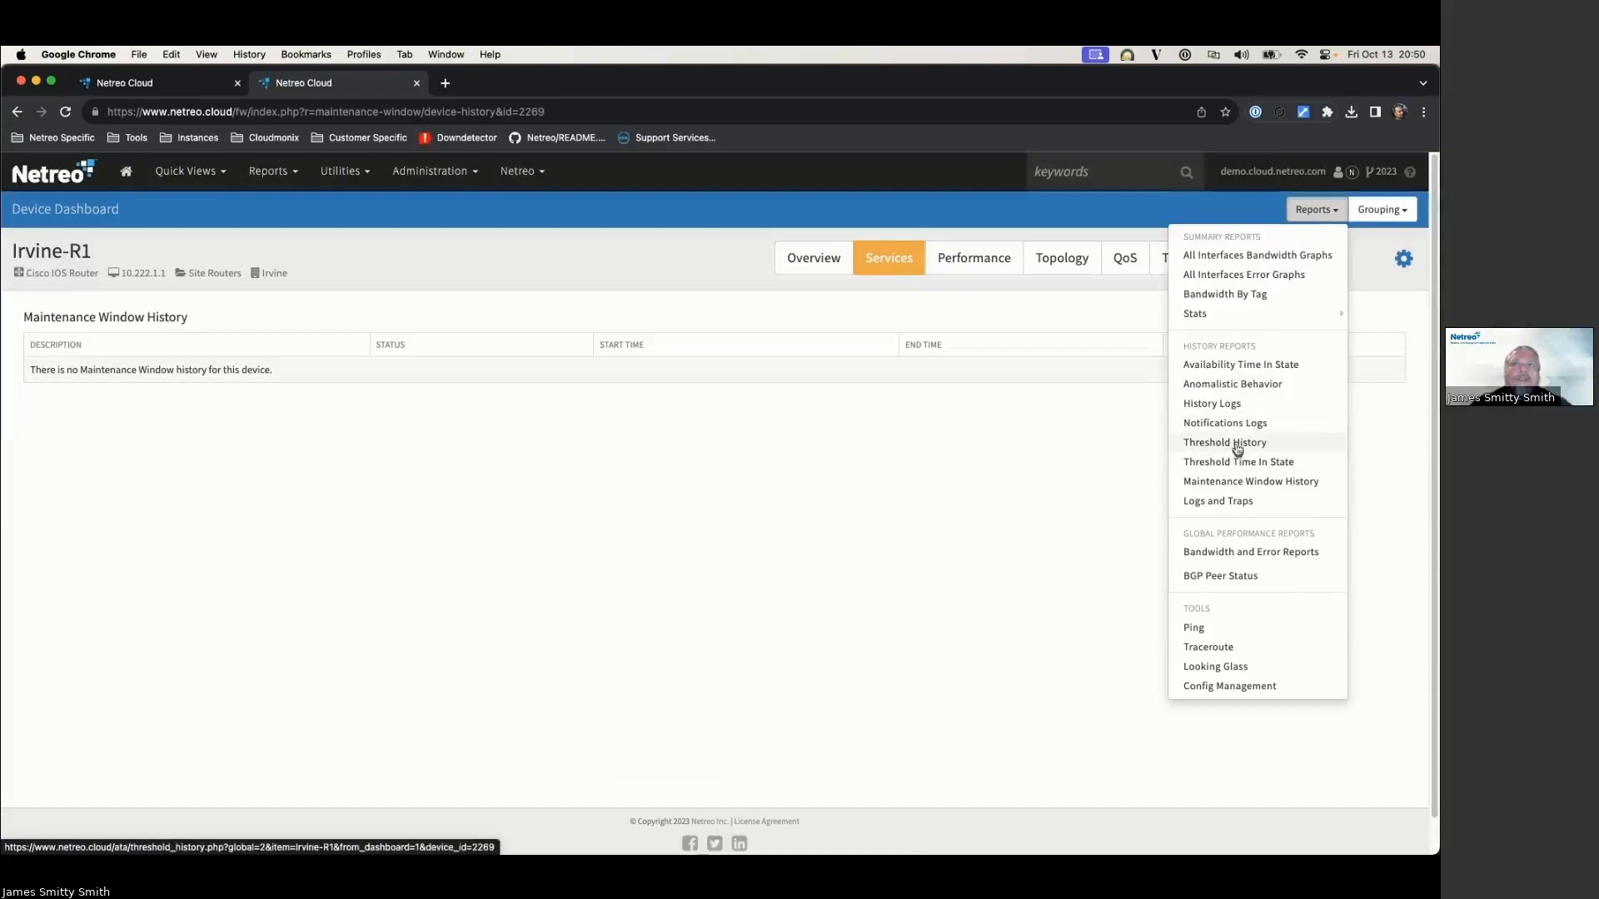
left_click(1213, 403)
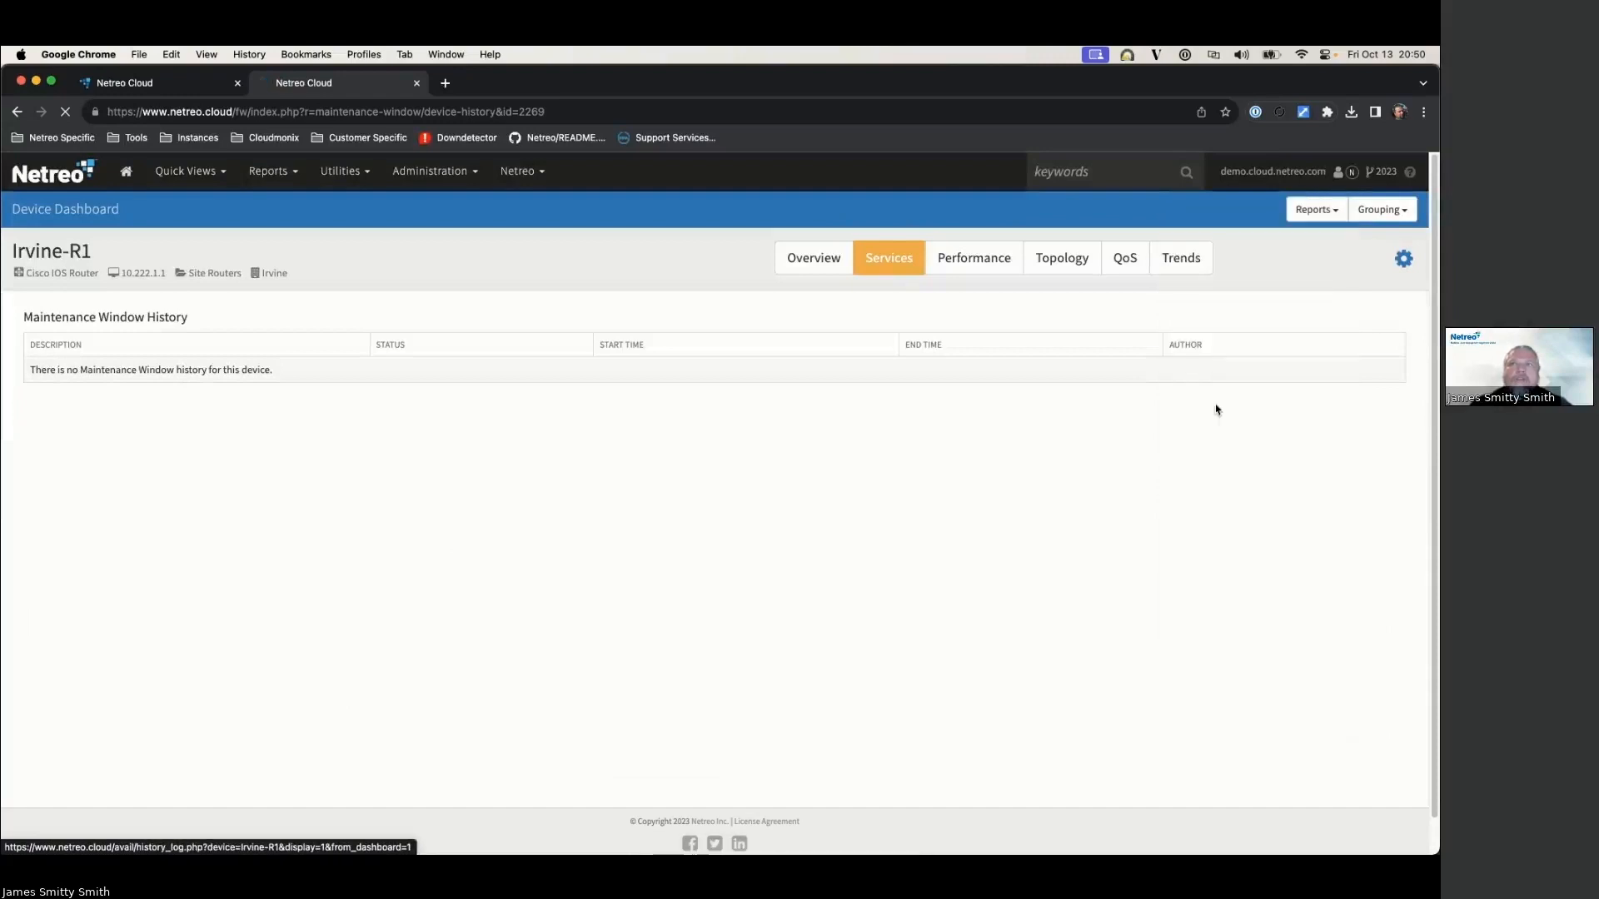
Step: Generate Irvine-R1's This Year history log of BGP status checks, then return to its Overview
left_click(612, 326)
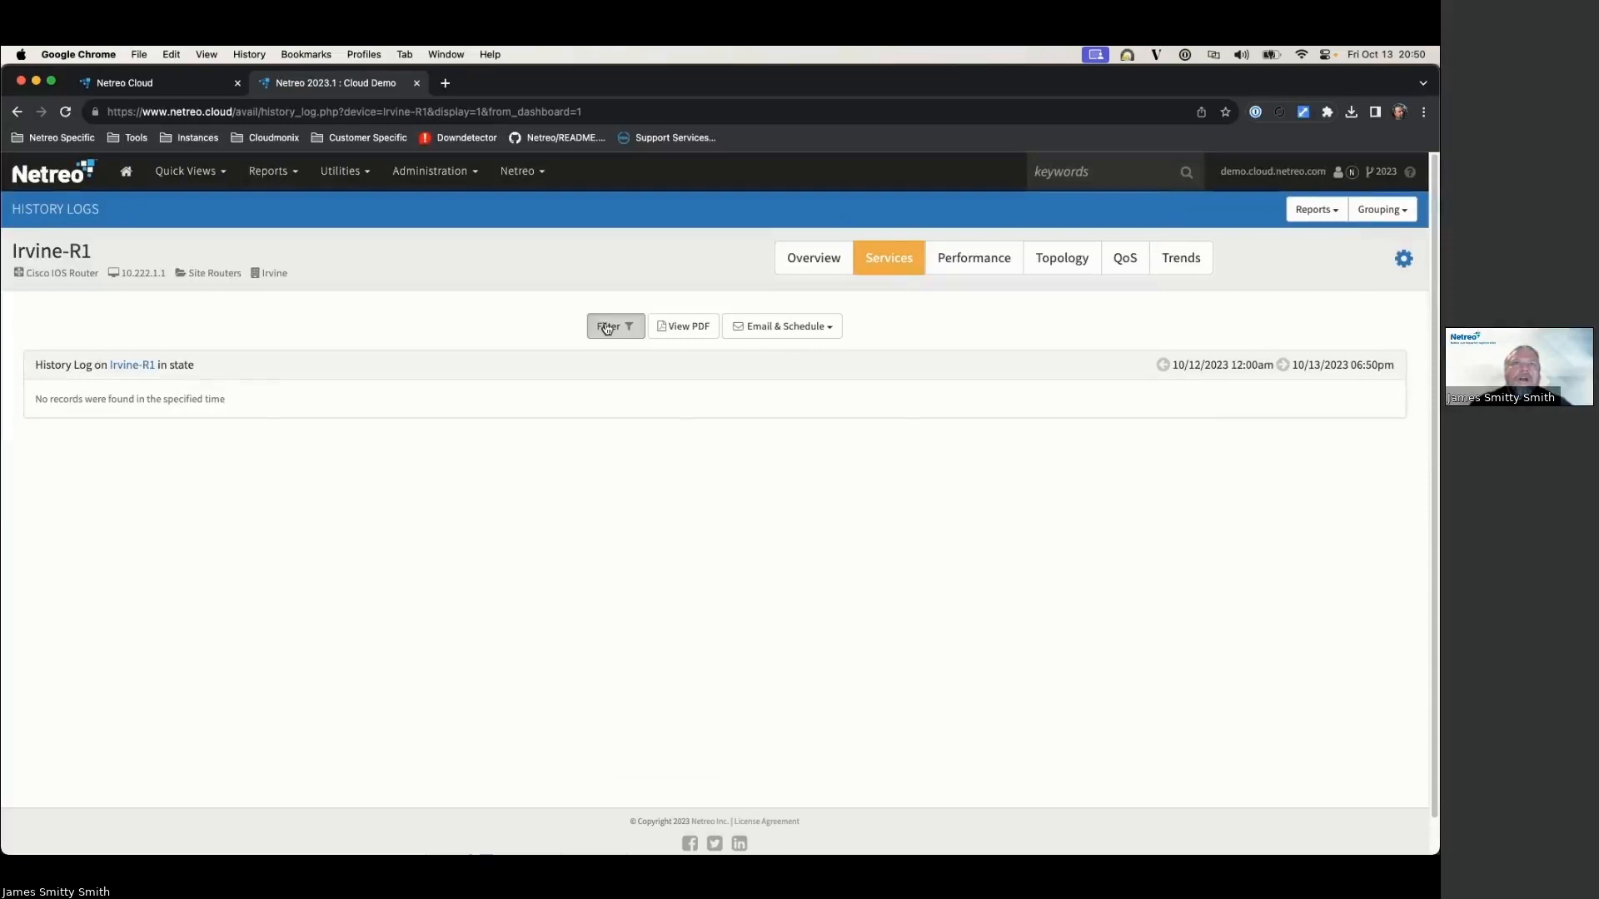
left_click(480, 409)
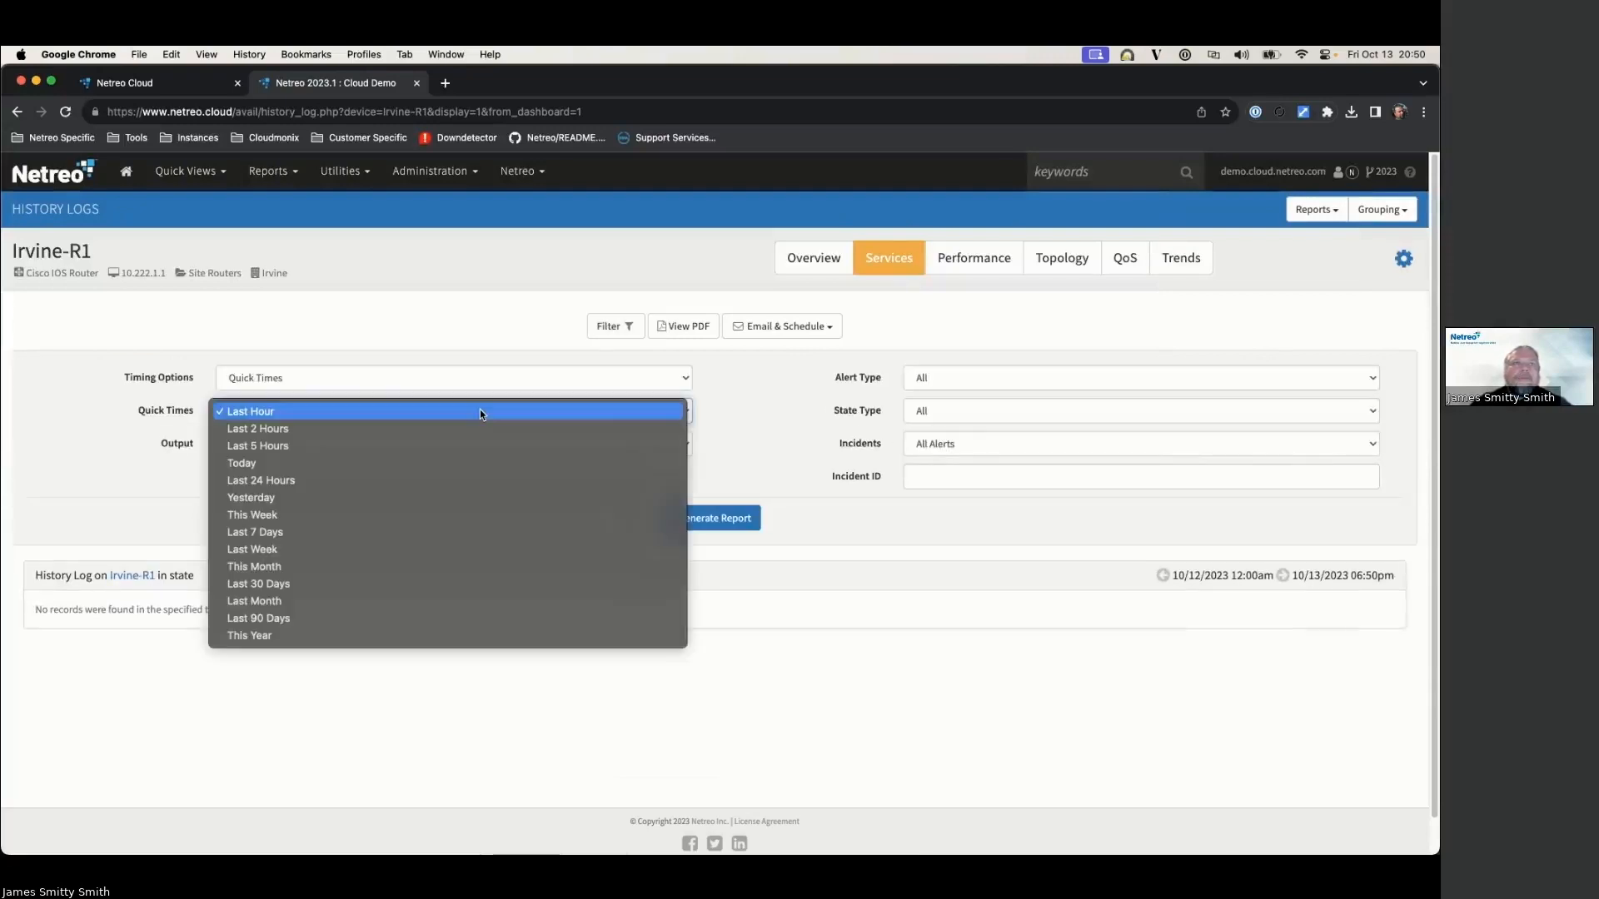
left_click(412, 635)
left_click(718, 519)
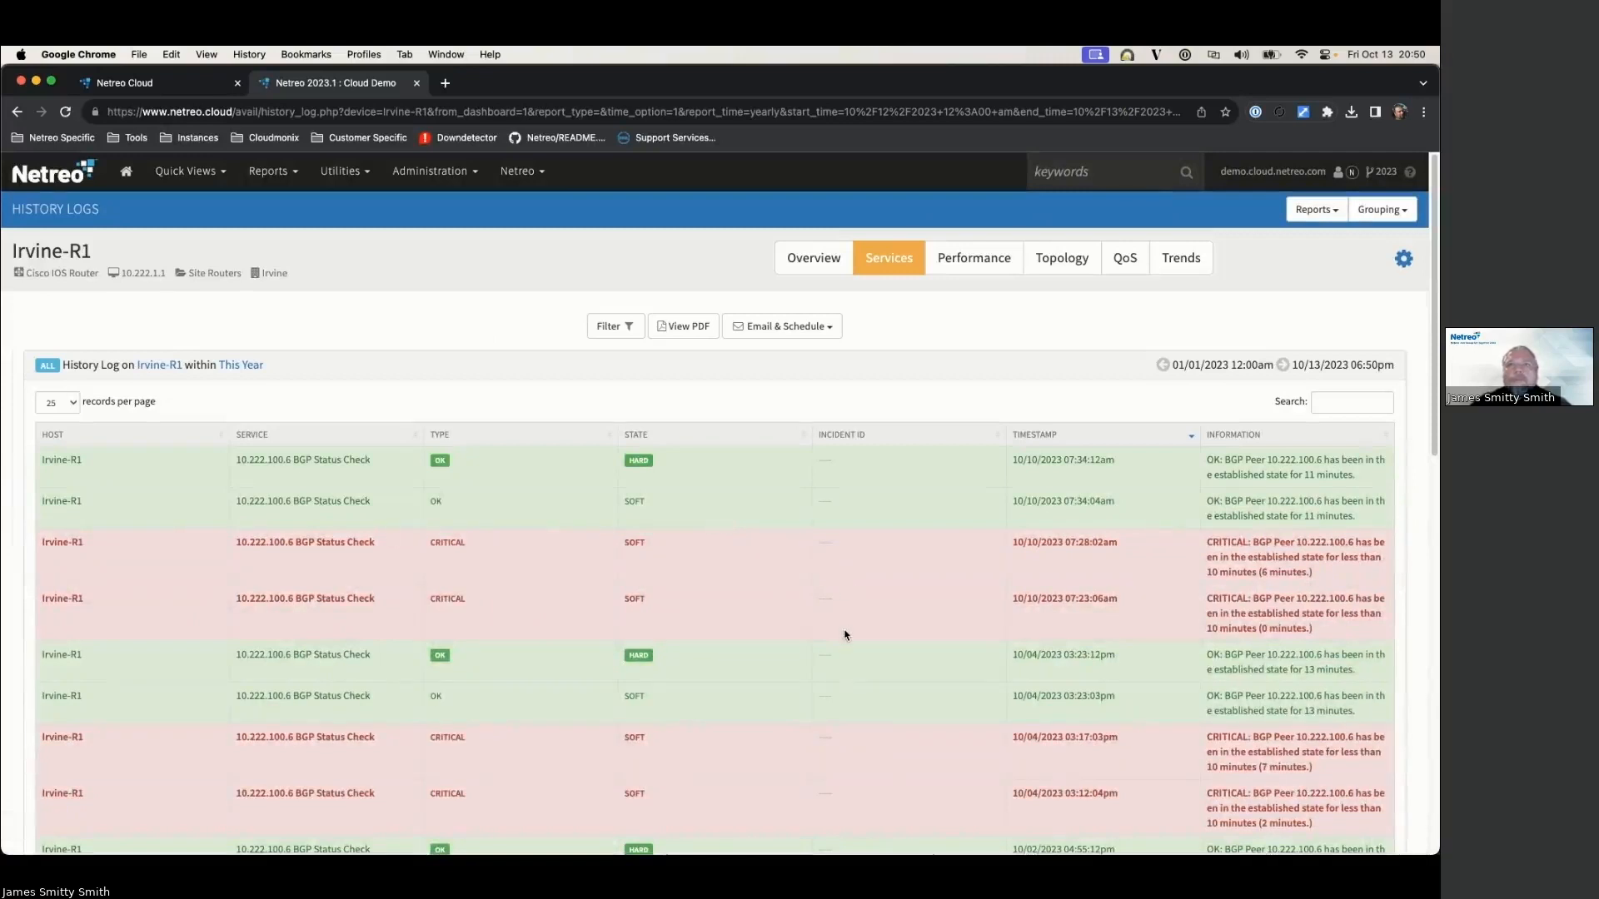
scroll(1083, 462, "down", 2)
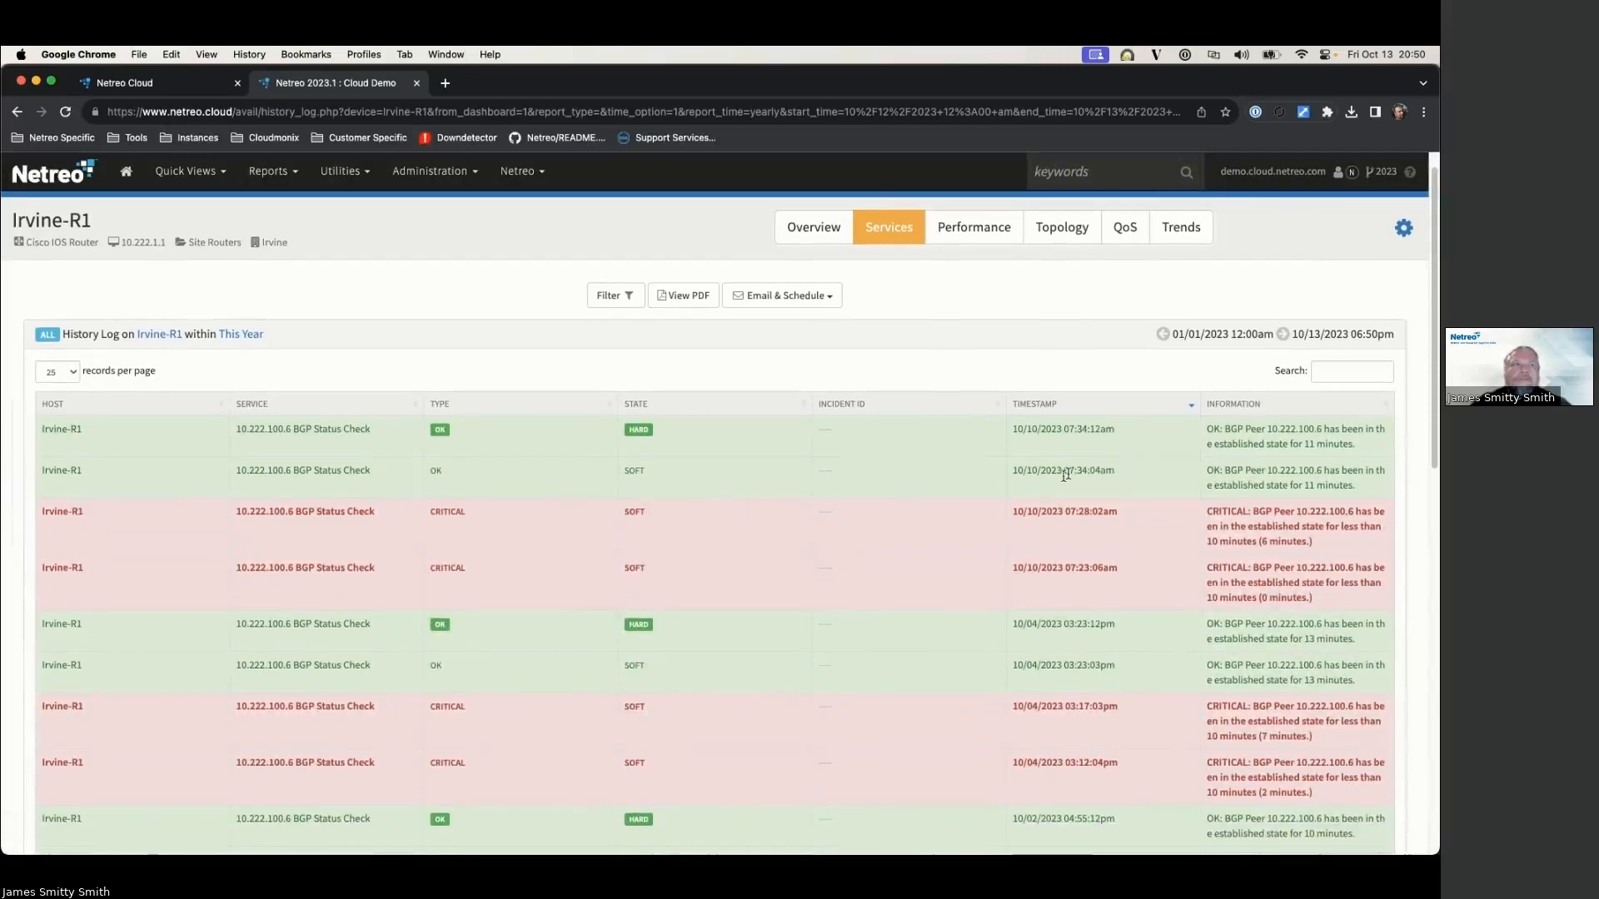
scroll(1060, 486, "down", 10)
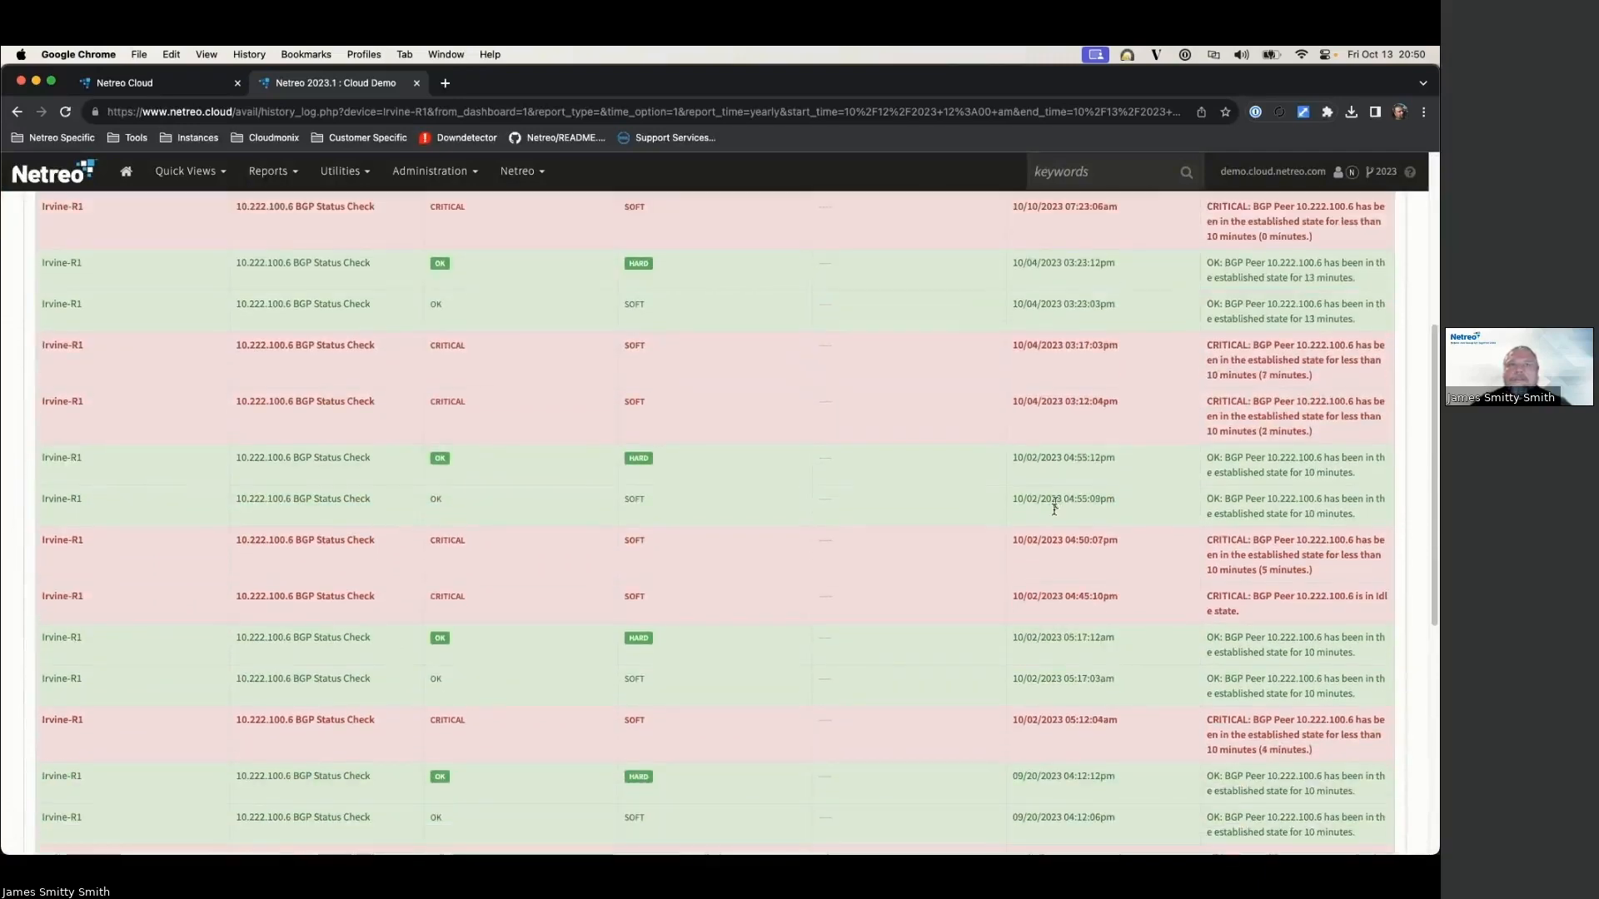
scroll(1044, 570, "up", 10)
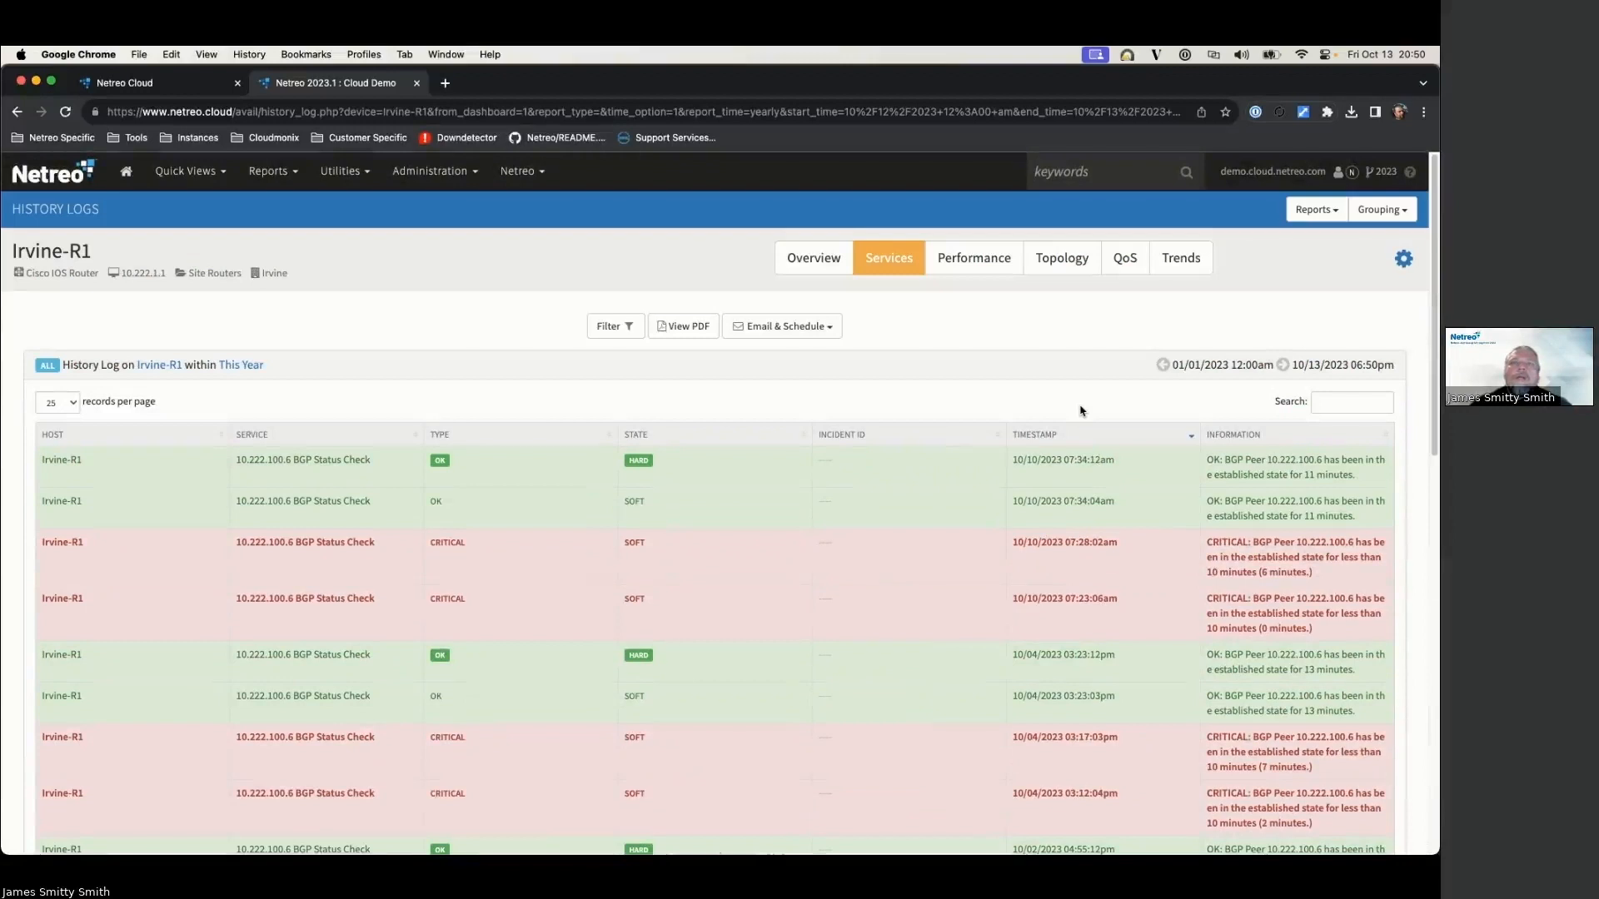
left_click(1330, 212)
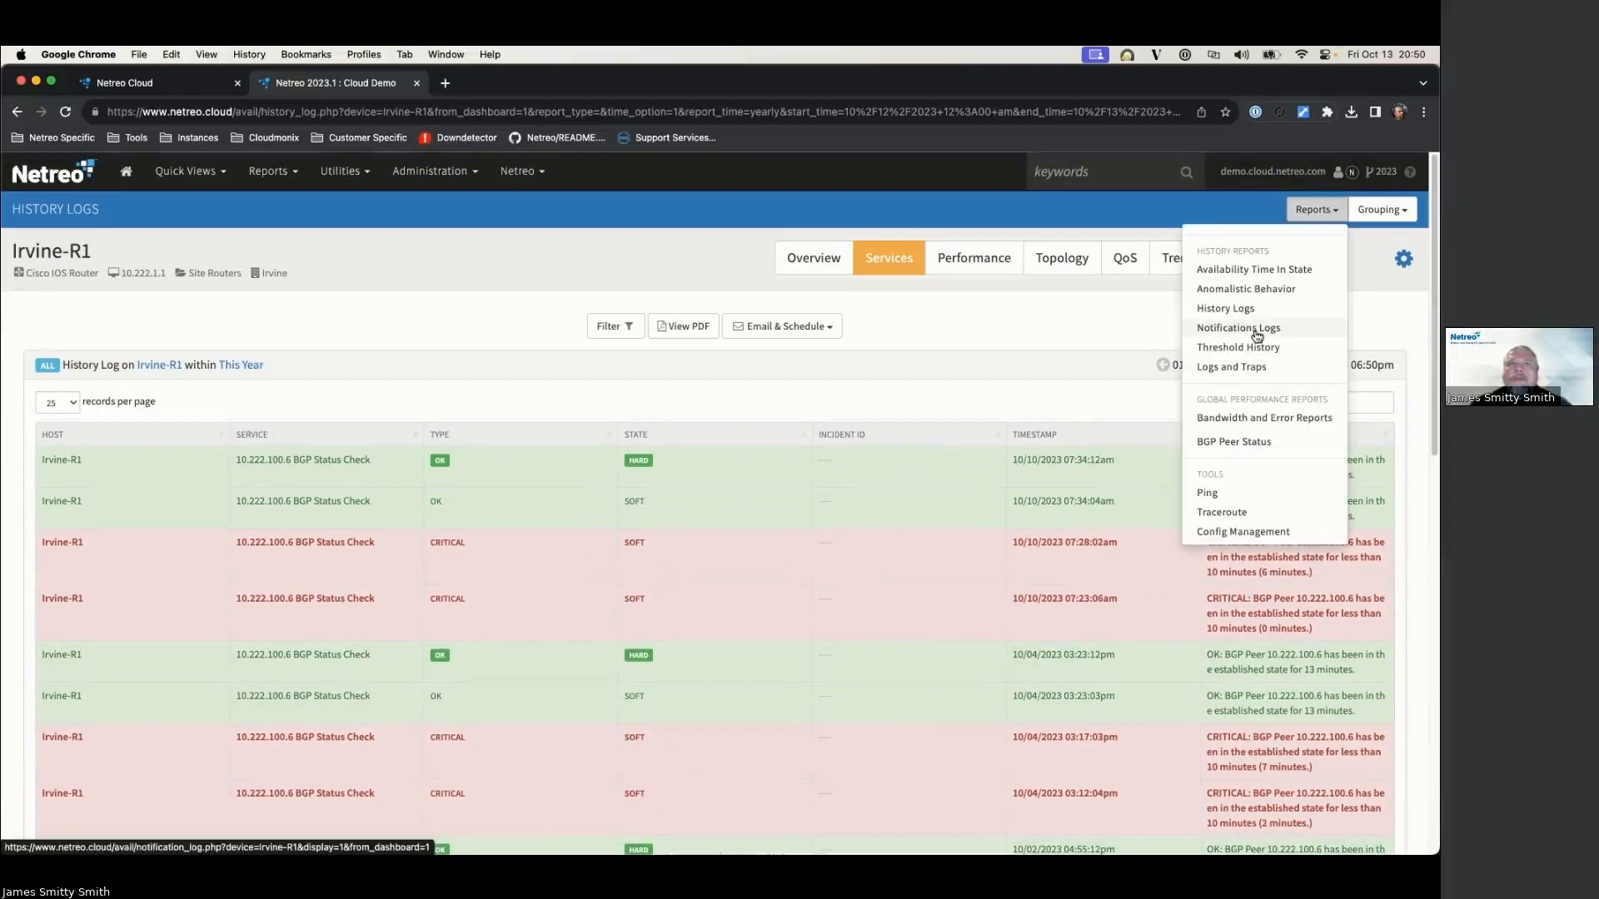
left_click(828, 257)
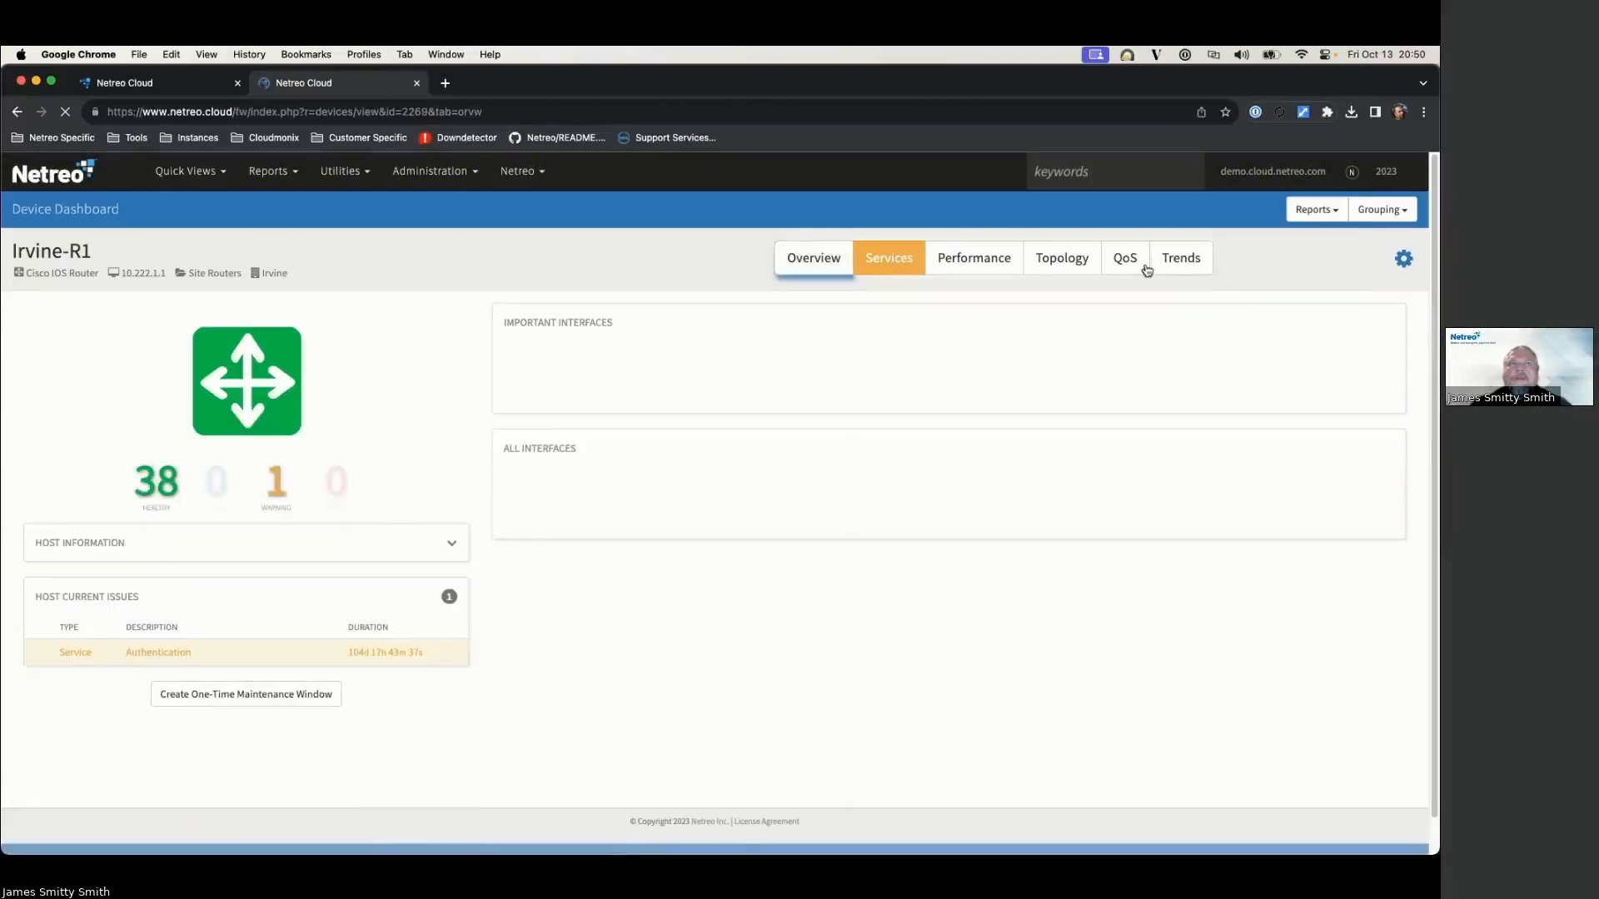
Step: Open Irvine-R1's Availability Time In State report and review the 100% up status summary
left_click(1314, 210)
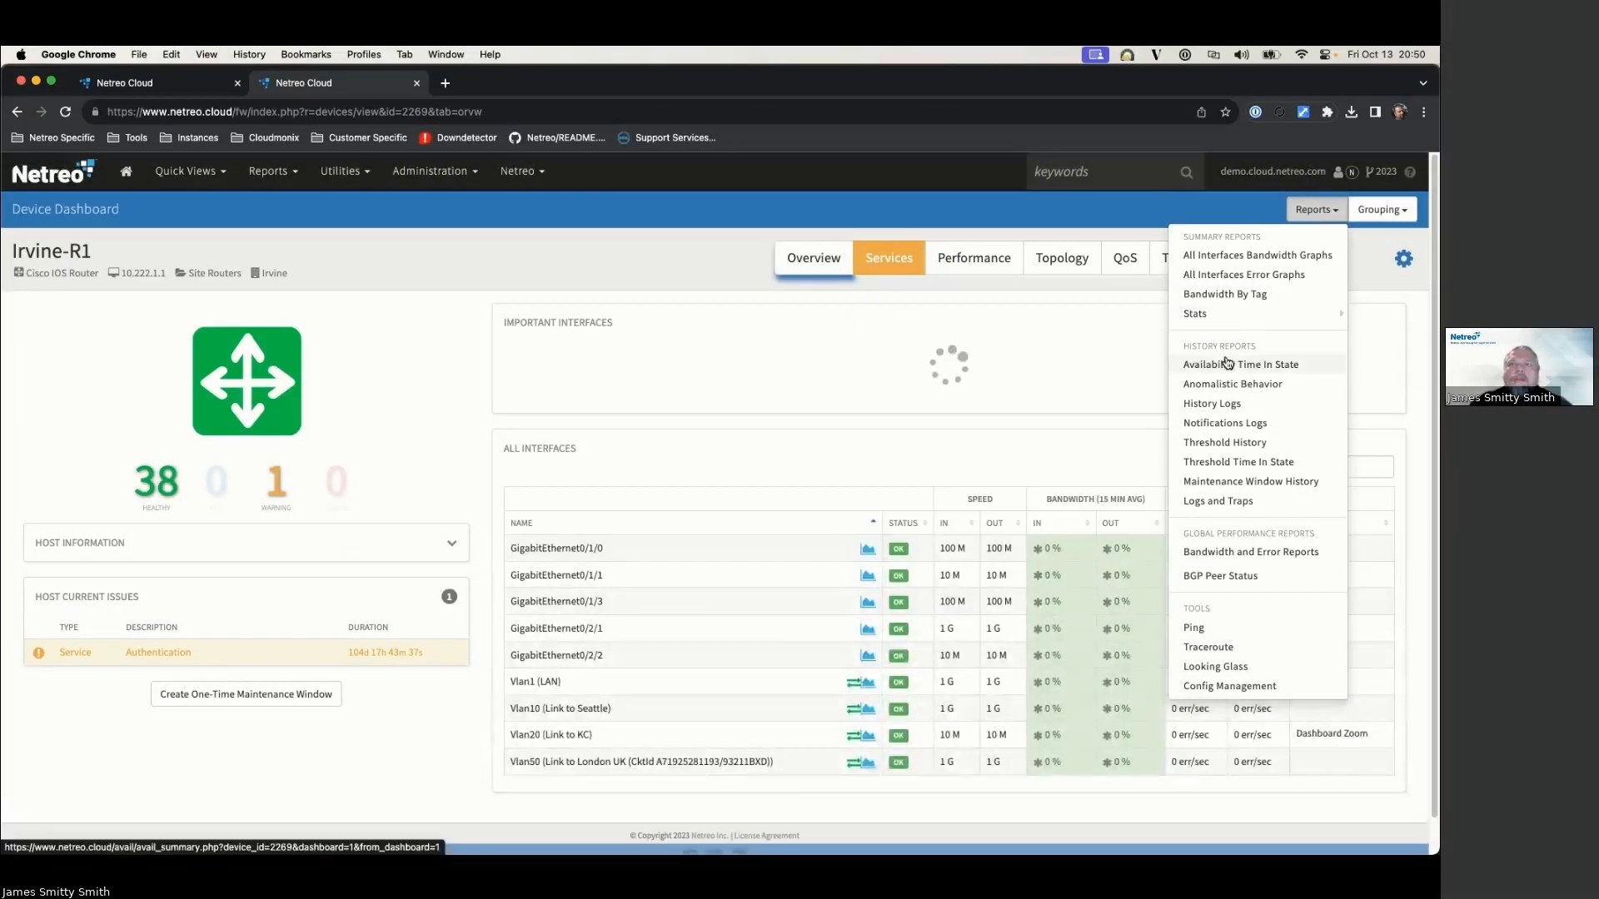
left_click(1225, 366)
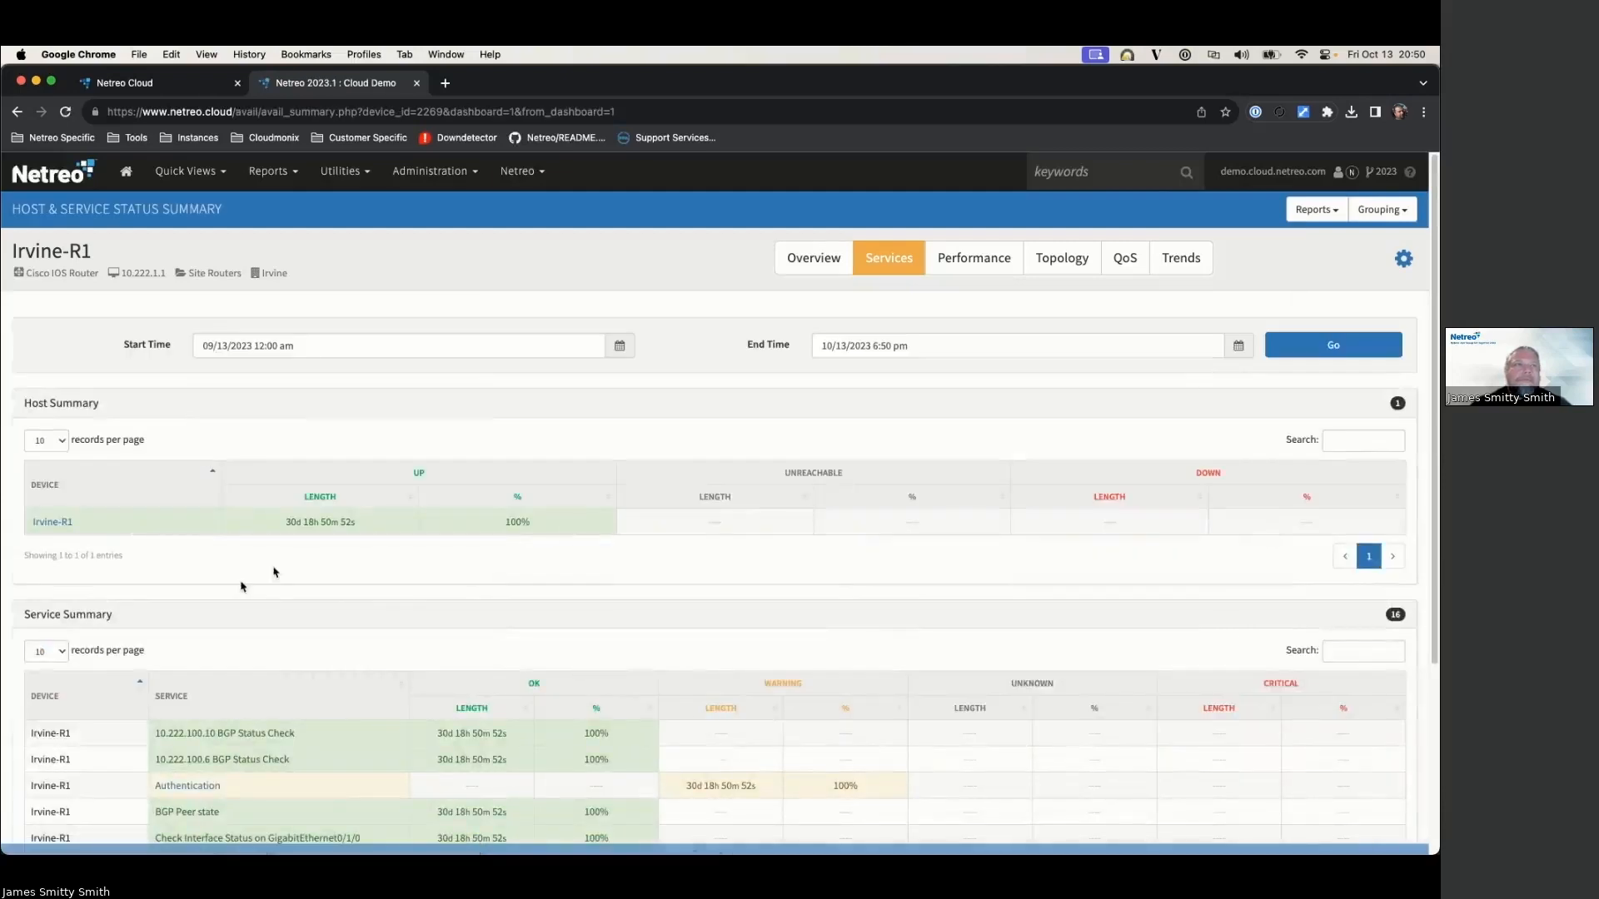
scroll(274, 572, "down", 3)
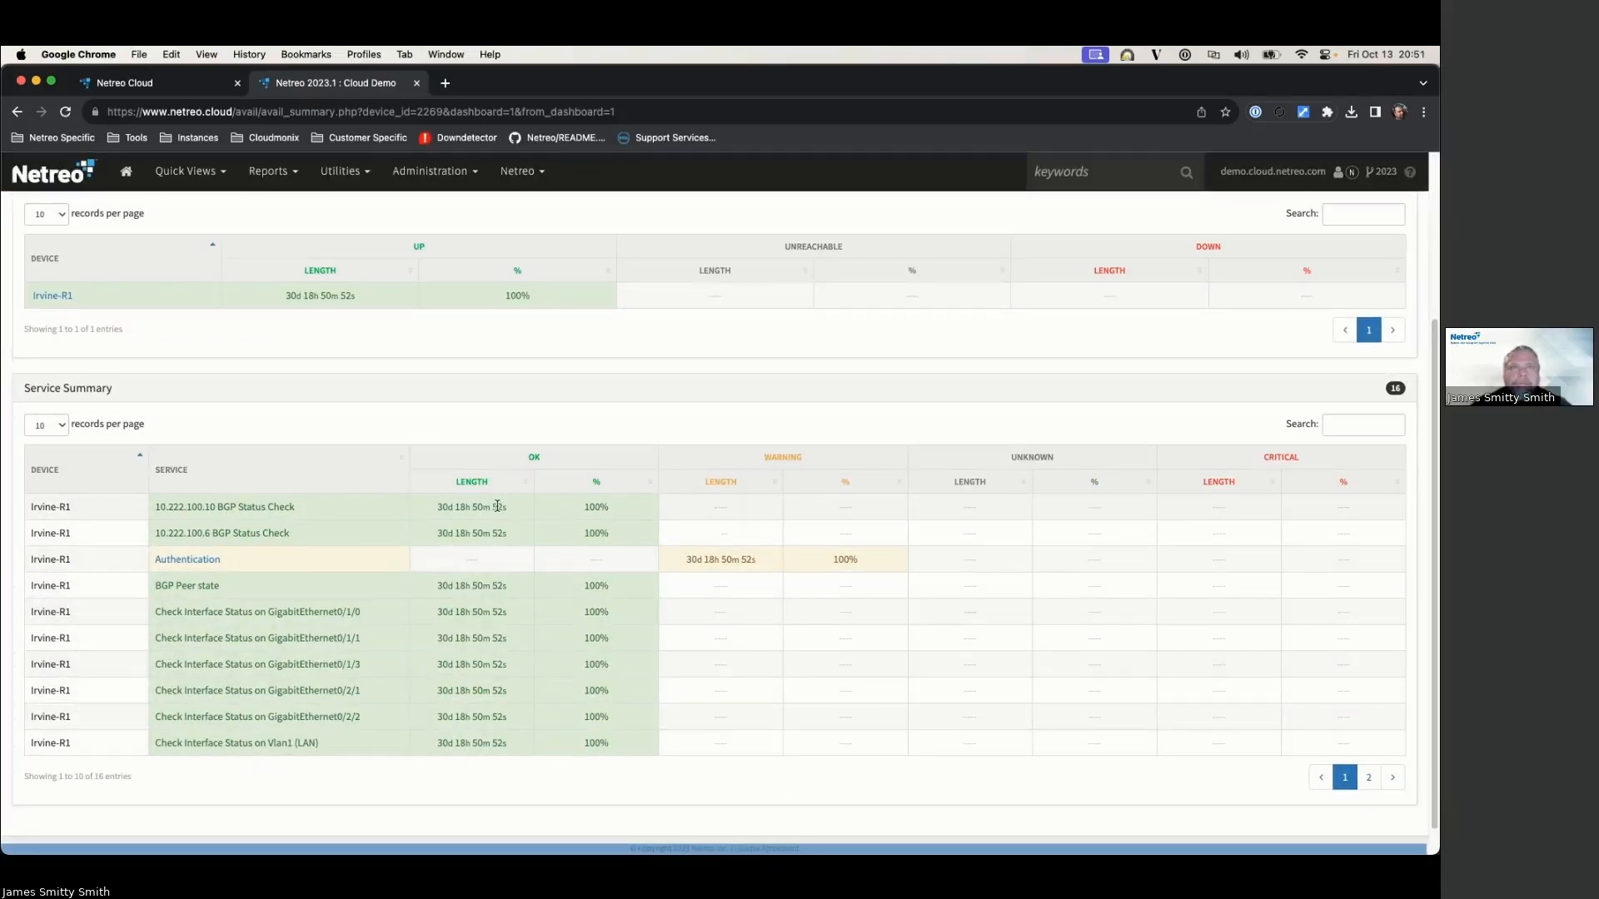
scroll(497, 506, "up", 5)
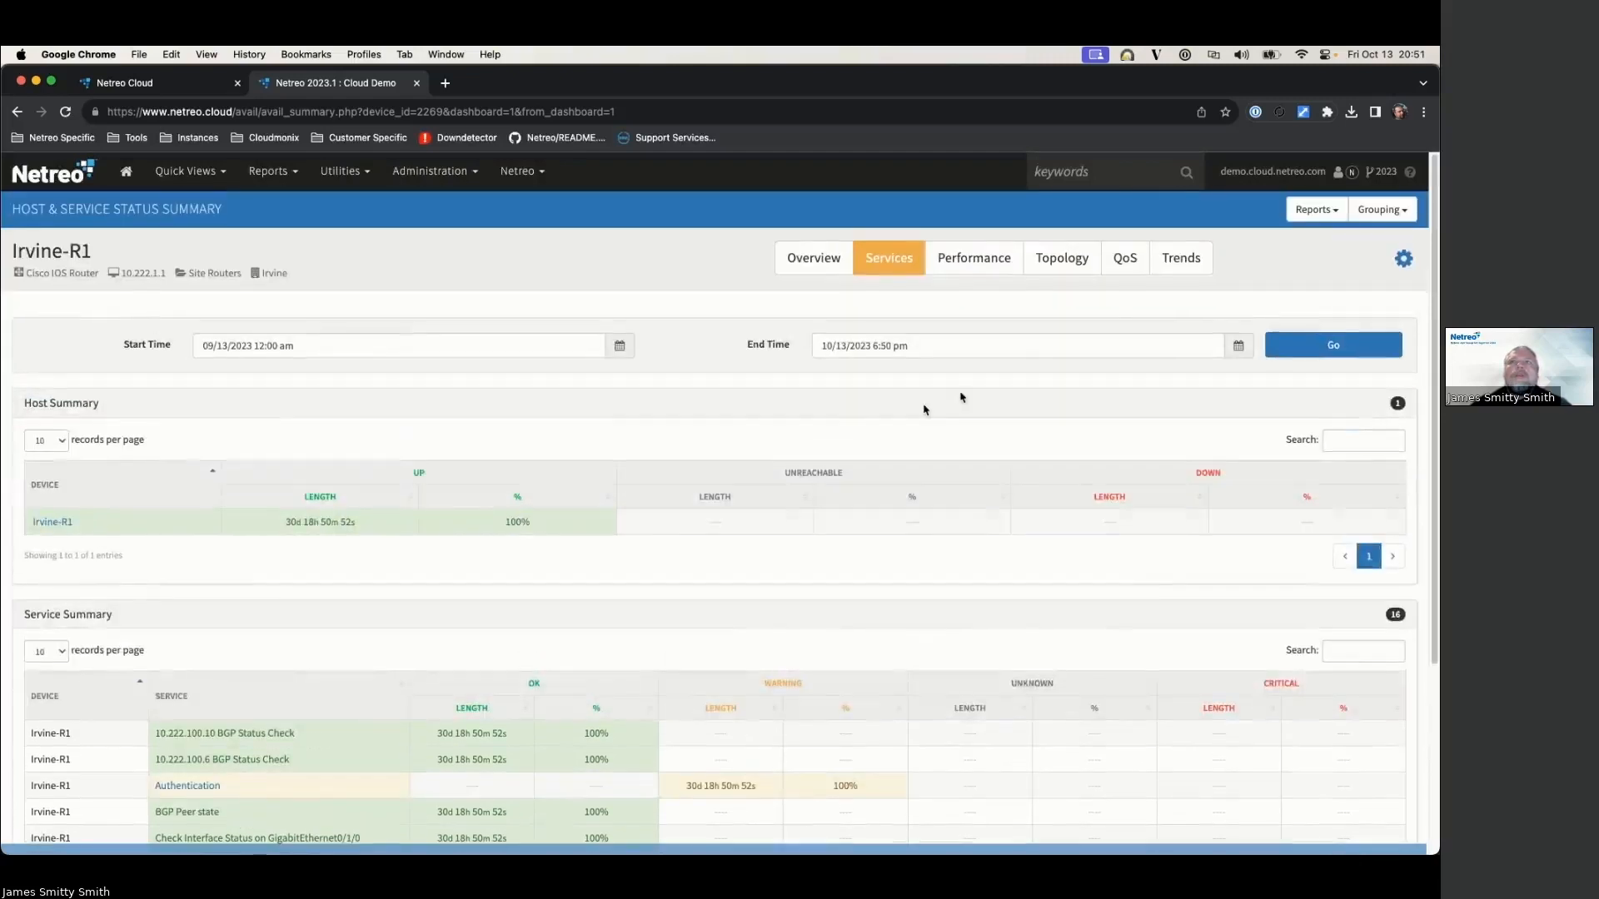
Step: Go back to the Irvine-R1 device overview and bring up the Stats reports list
left_click(825, 258)
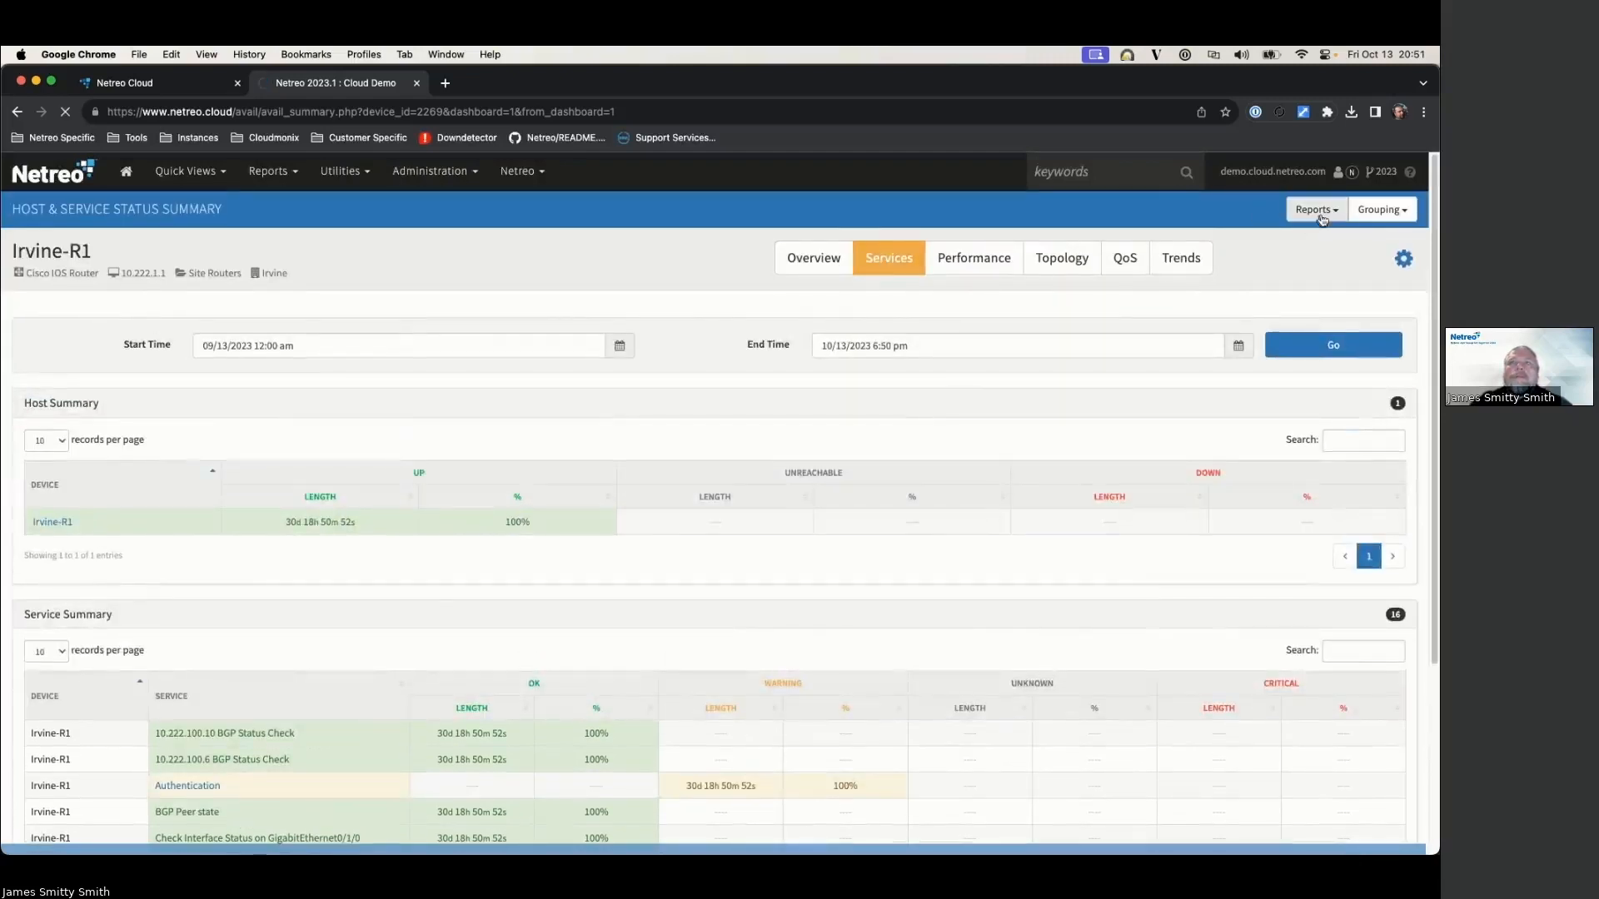
left_click(1322, 213)
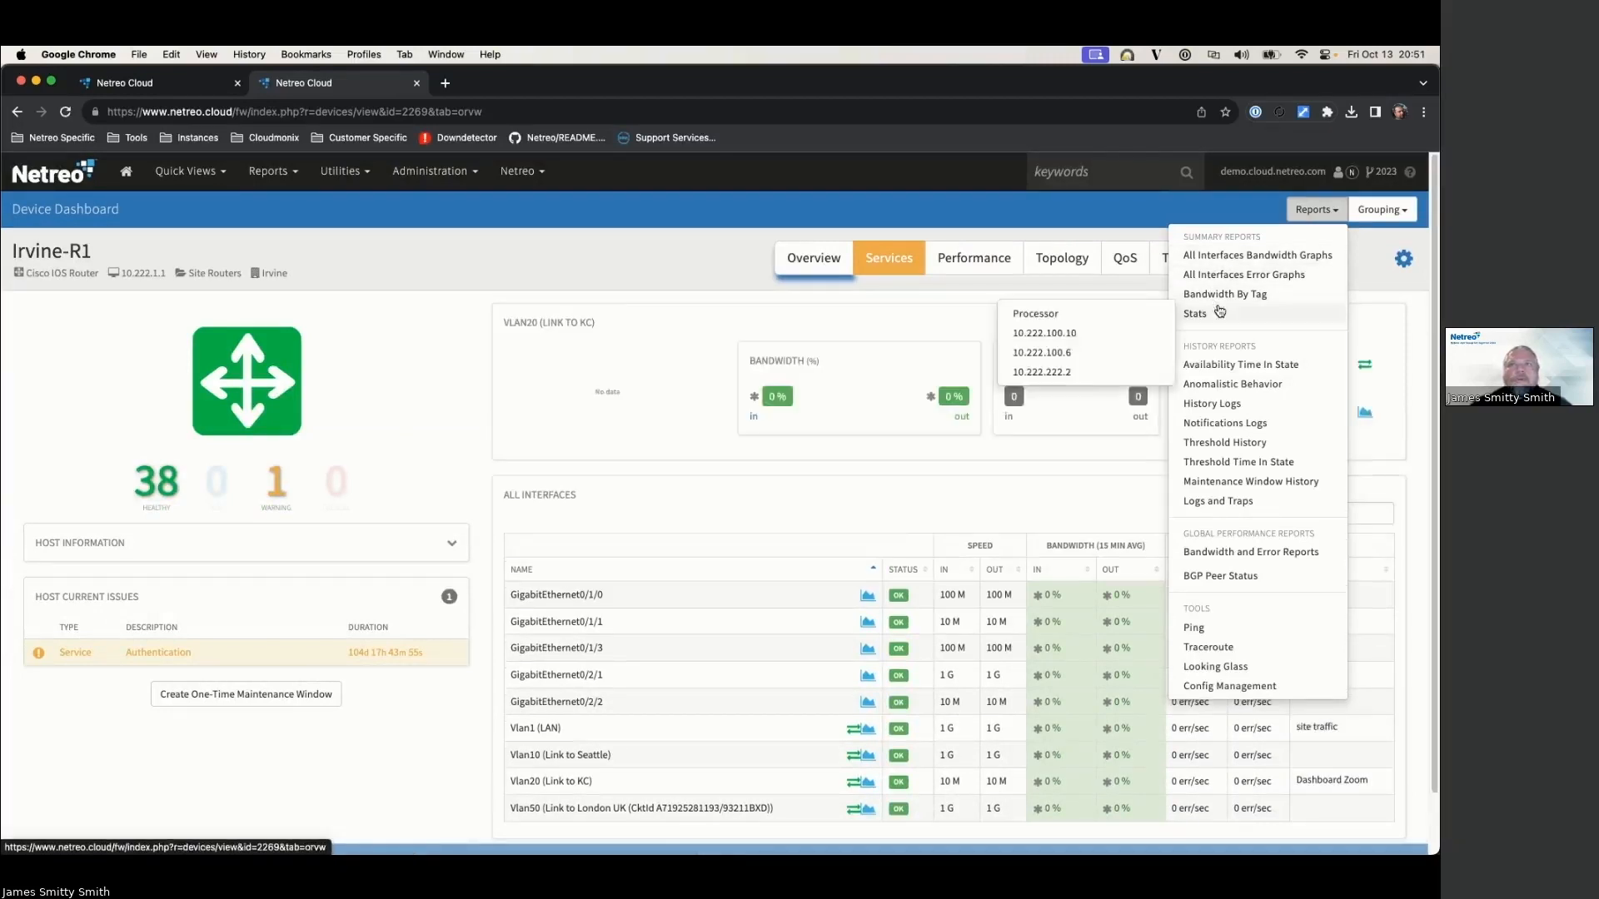
mouse_move(1209, 315)
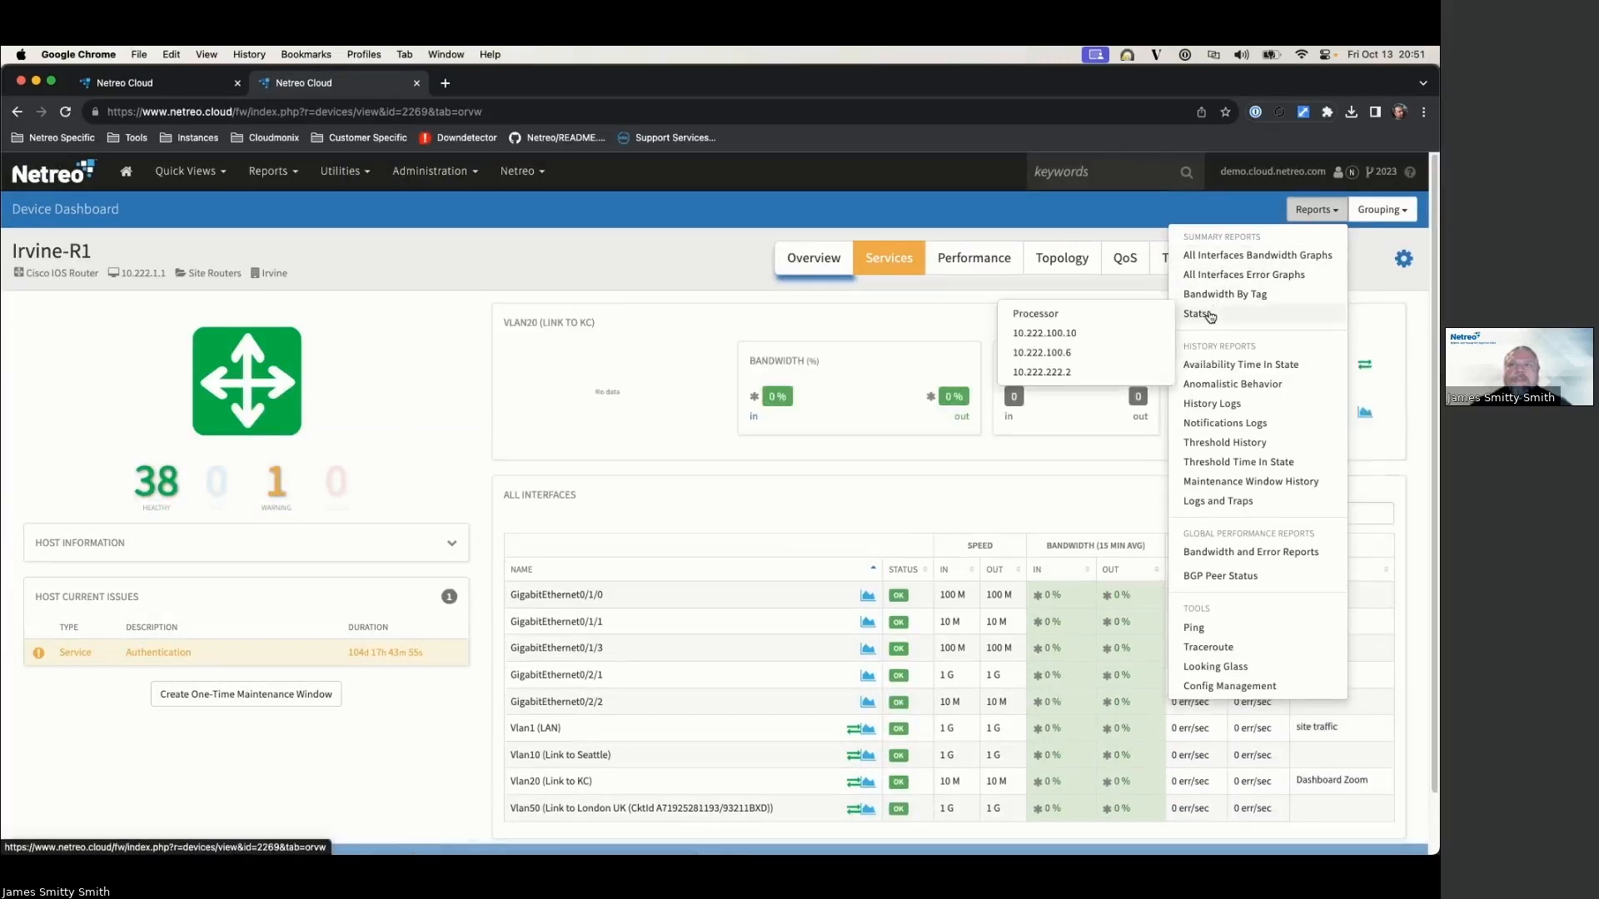